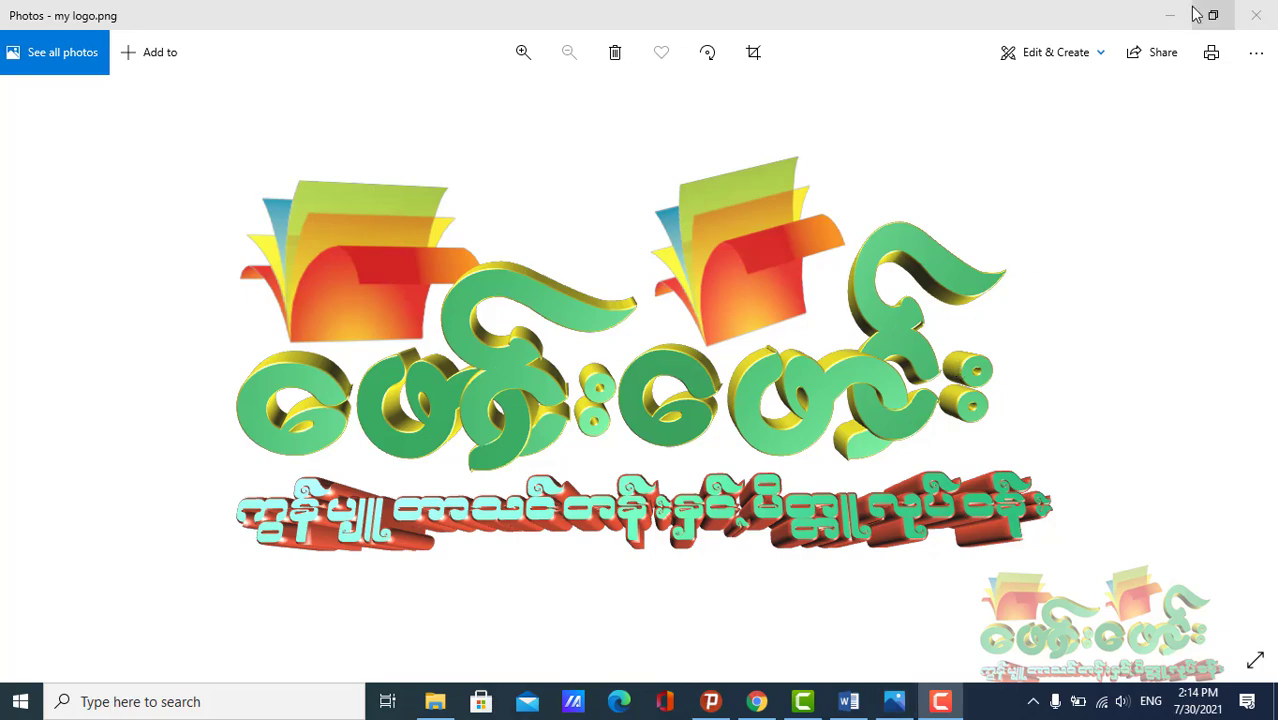
Switch from the photo viewer to the CHAPTER I document in Word
click(1166, 15)
click(848, 700)
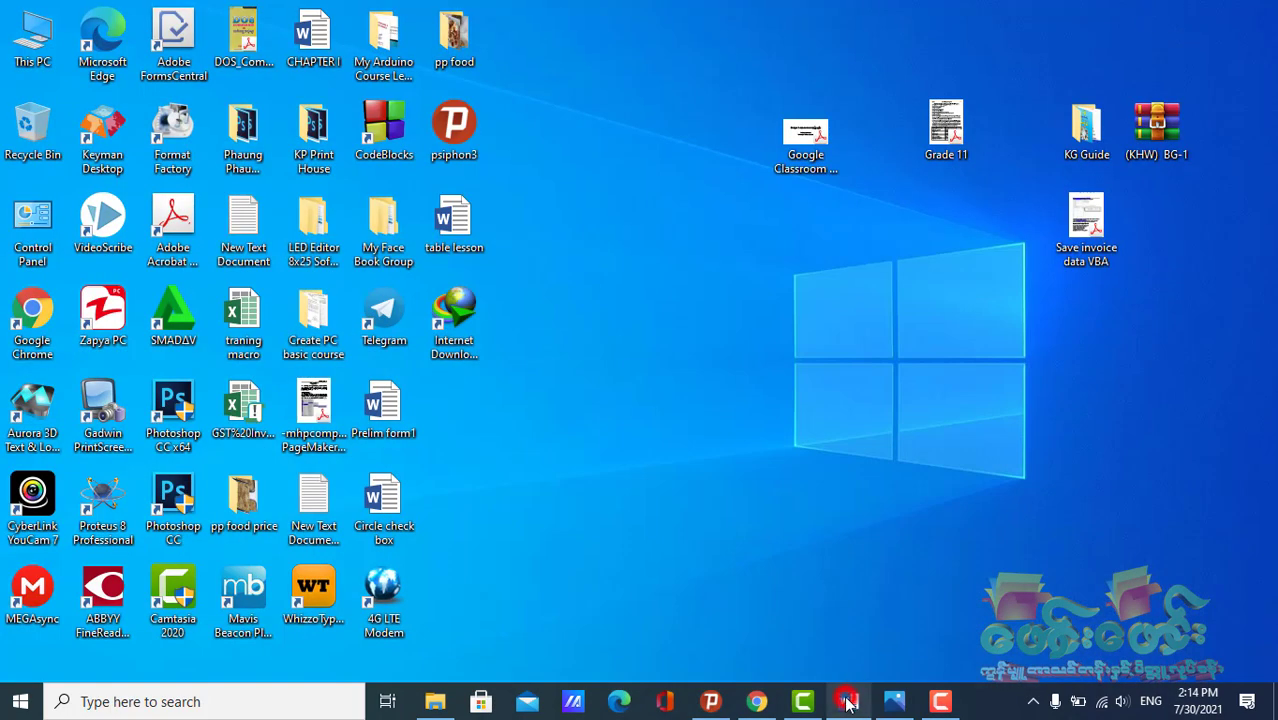
click(86, 35)
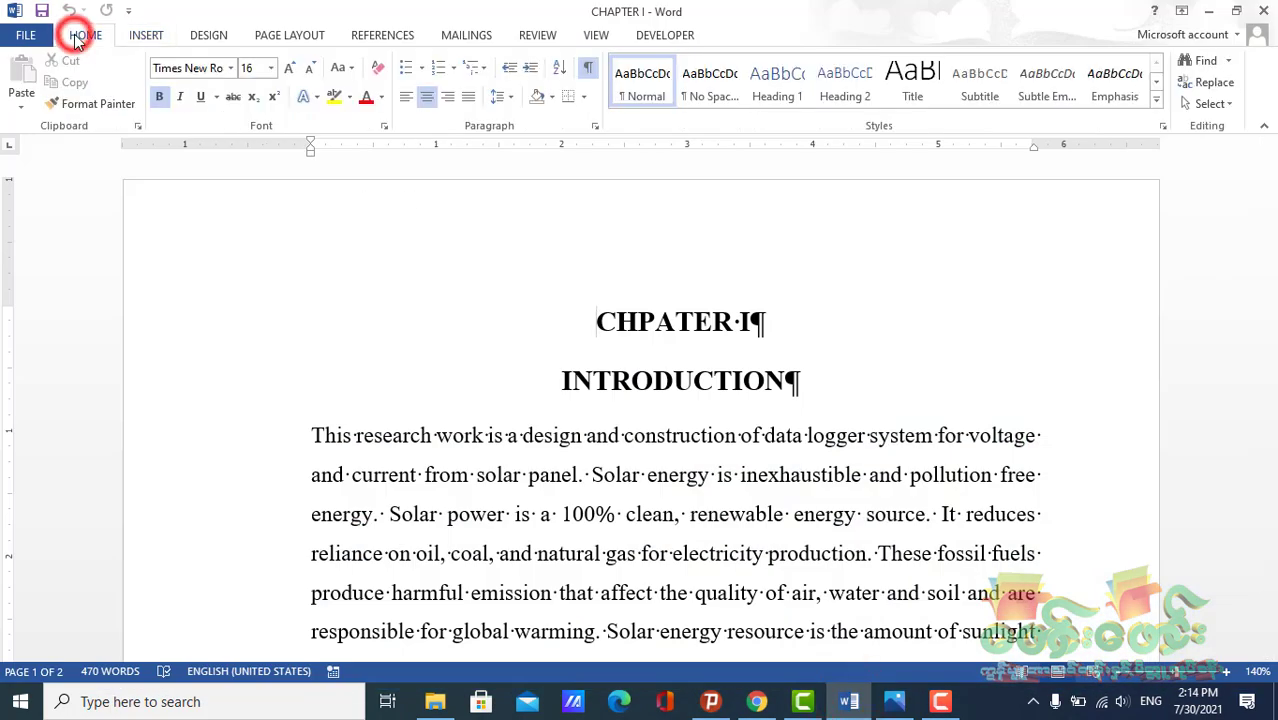
Add nine empty paragraphs after the final 'panel' line of the text
scroll(595, 491, down, 3)
scroll(595, 491, down, 15)
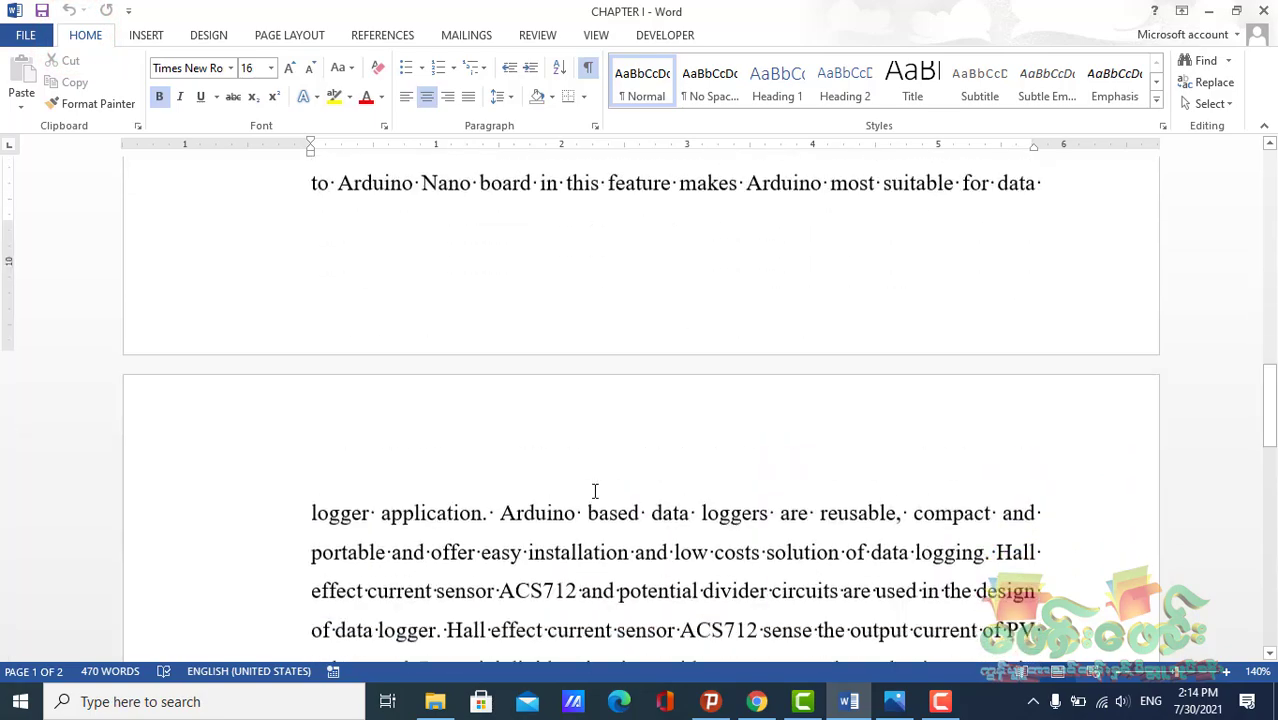
scroll(595, 491, down, 3)
click(471, 211)
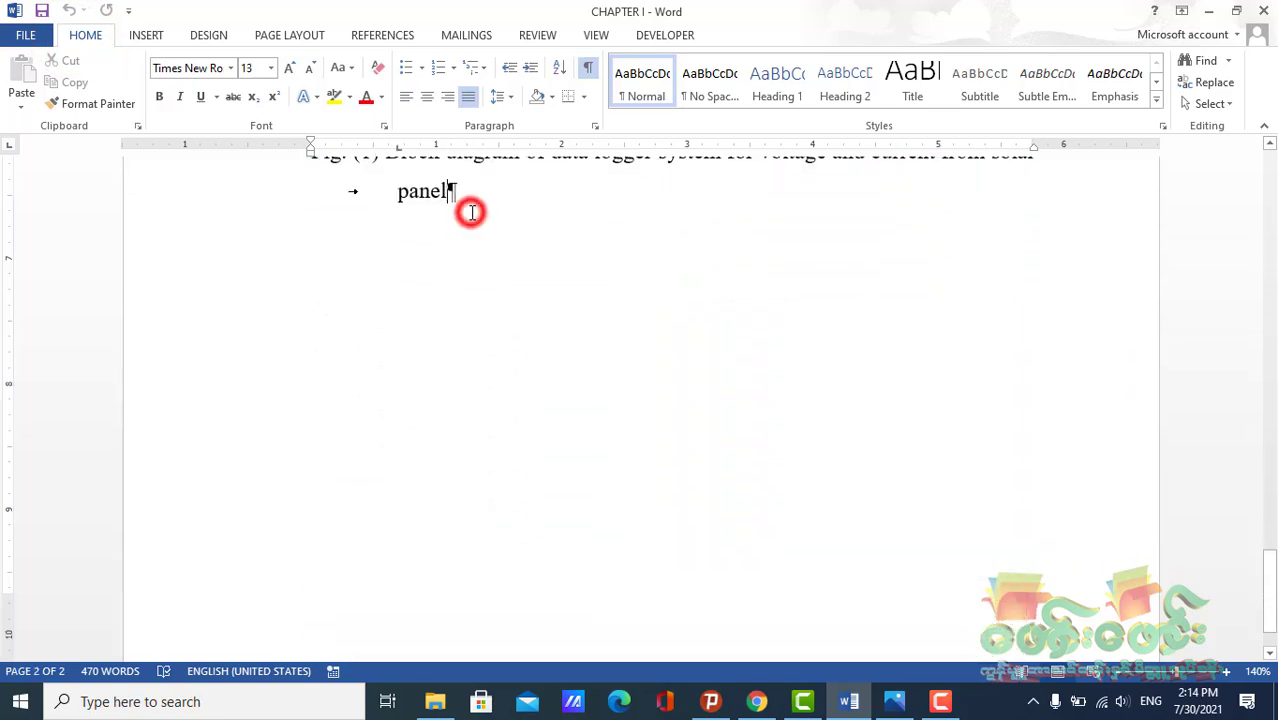
key(Return)
key(Return)
key(Return)
key(Return)
key(Return)
key(Return)
key(Return)
key(Return)
key(Return)
key(Return)
key(Return)
key(Return)
key(Return)
key(Return)
key(Return)
key(Return)
key(Return)
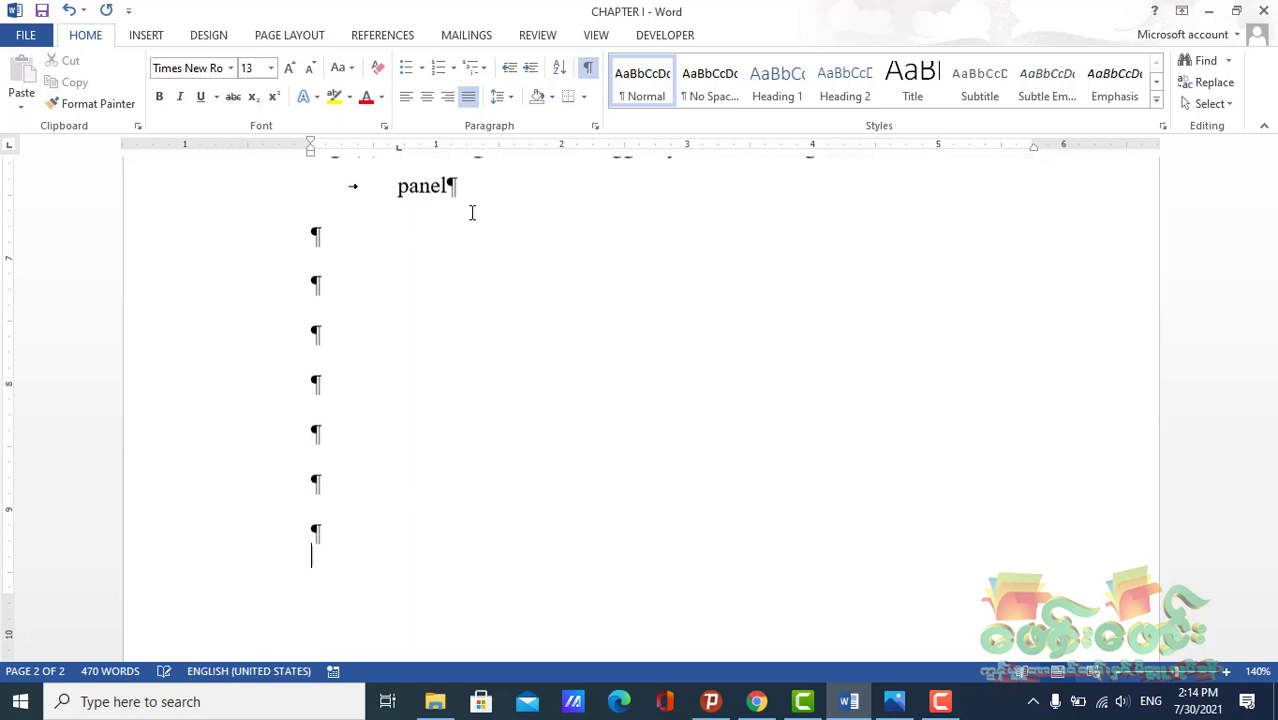
key(Return)
key(Return)
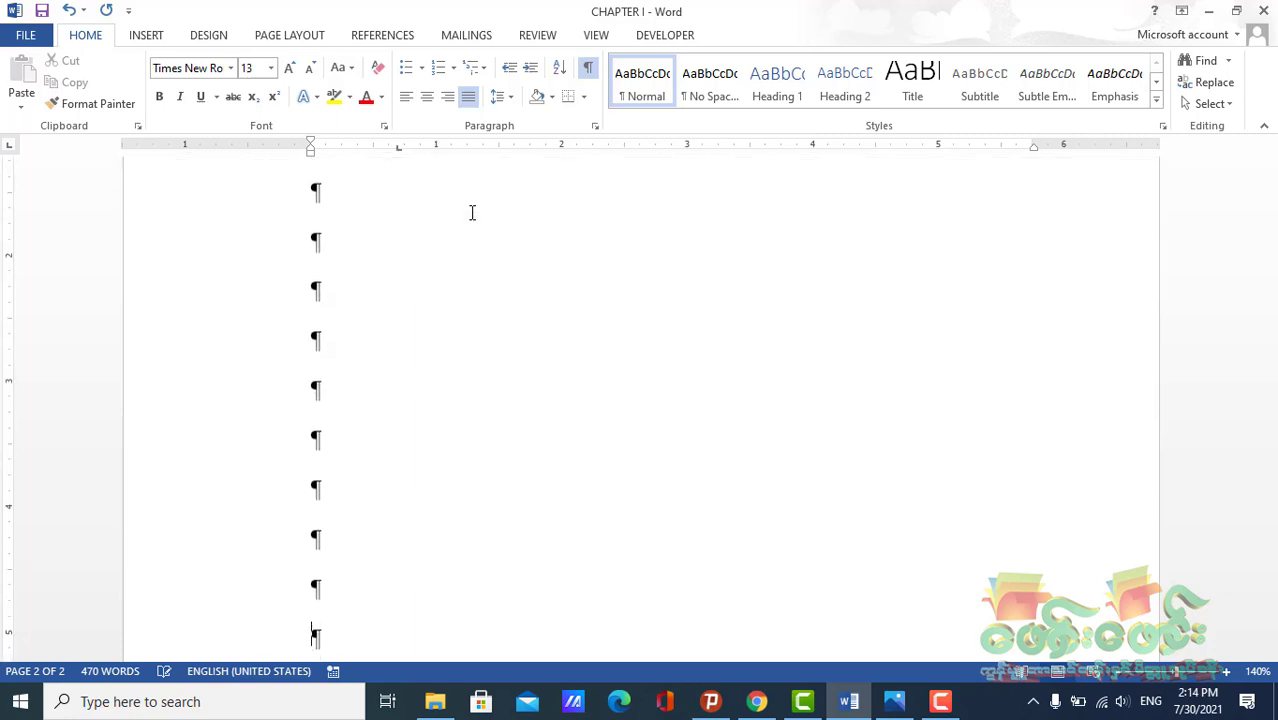
key(Return)
key(Return)
key(Return)
key(Return)
key(Return)
key(Return)
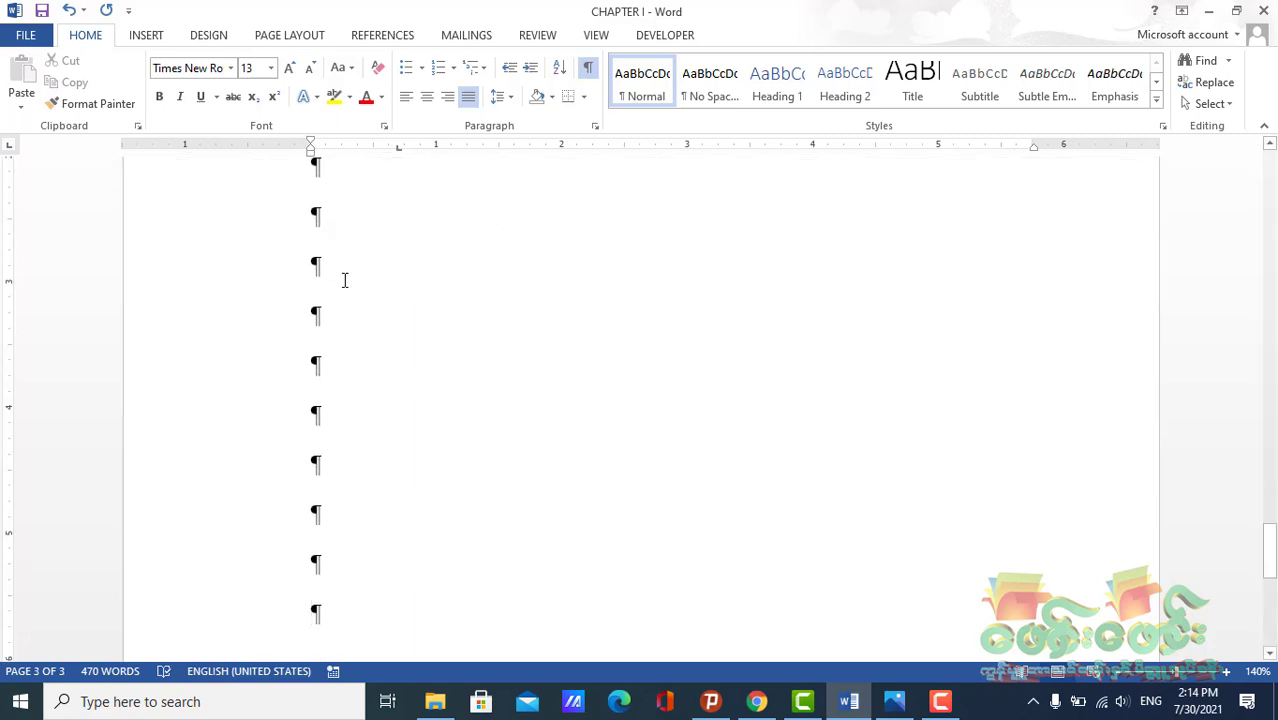
Open the Insert Chart dialog with the cursor in an empty paragraph near the top of page 3
scroll(342, 290, up, 5)
click(323, 355)
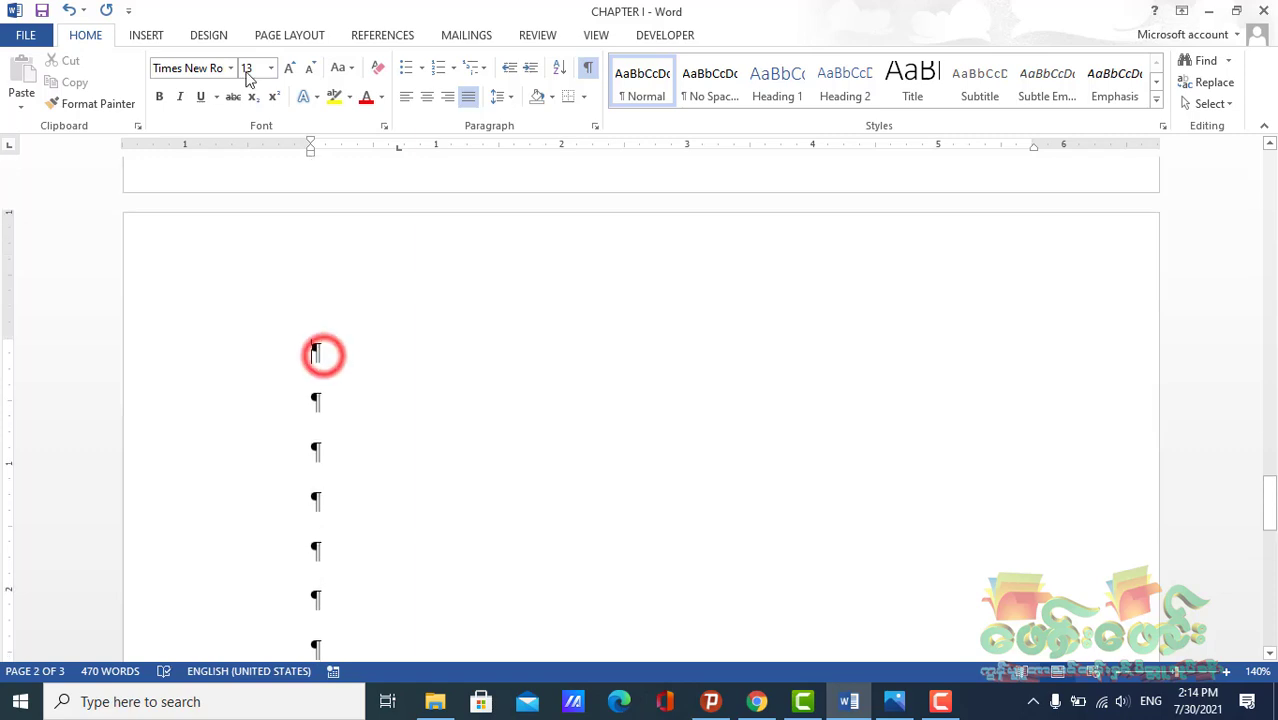
click(150, 35)
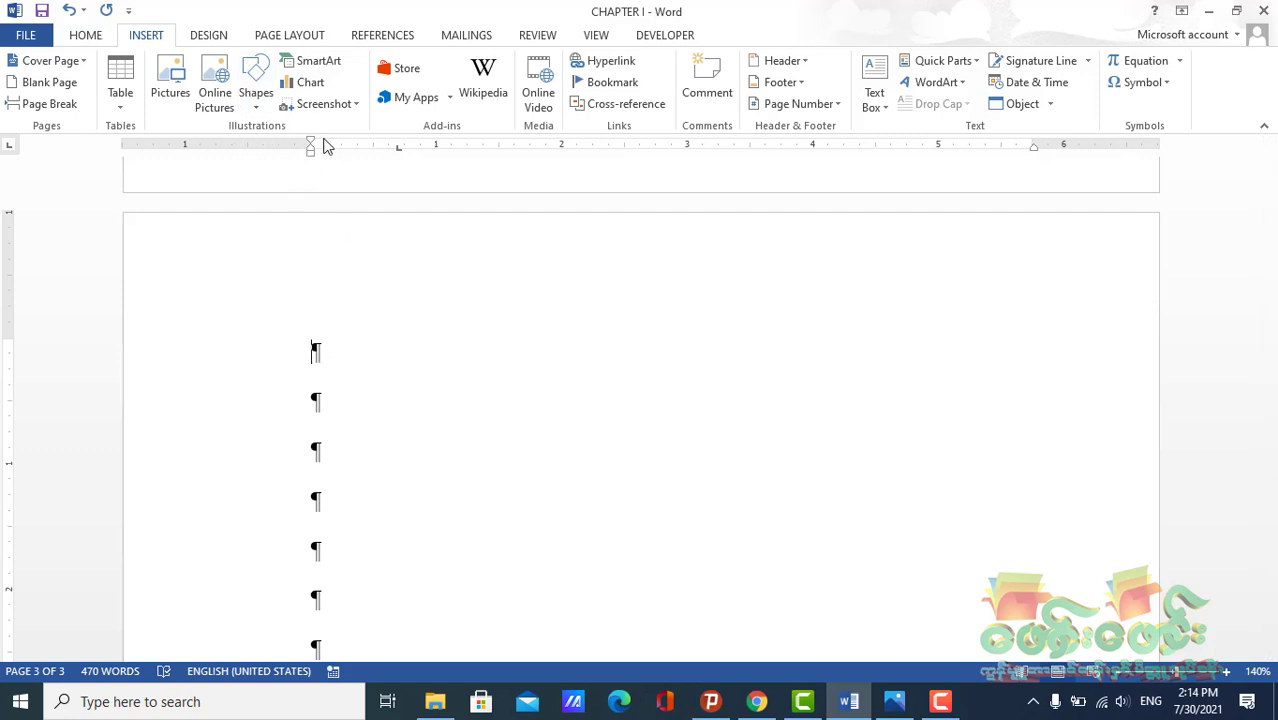
click(303, 88)
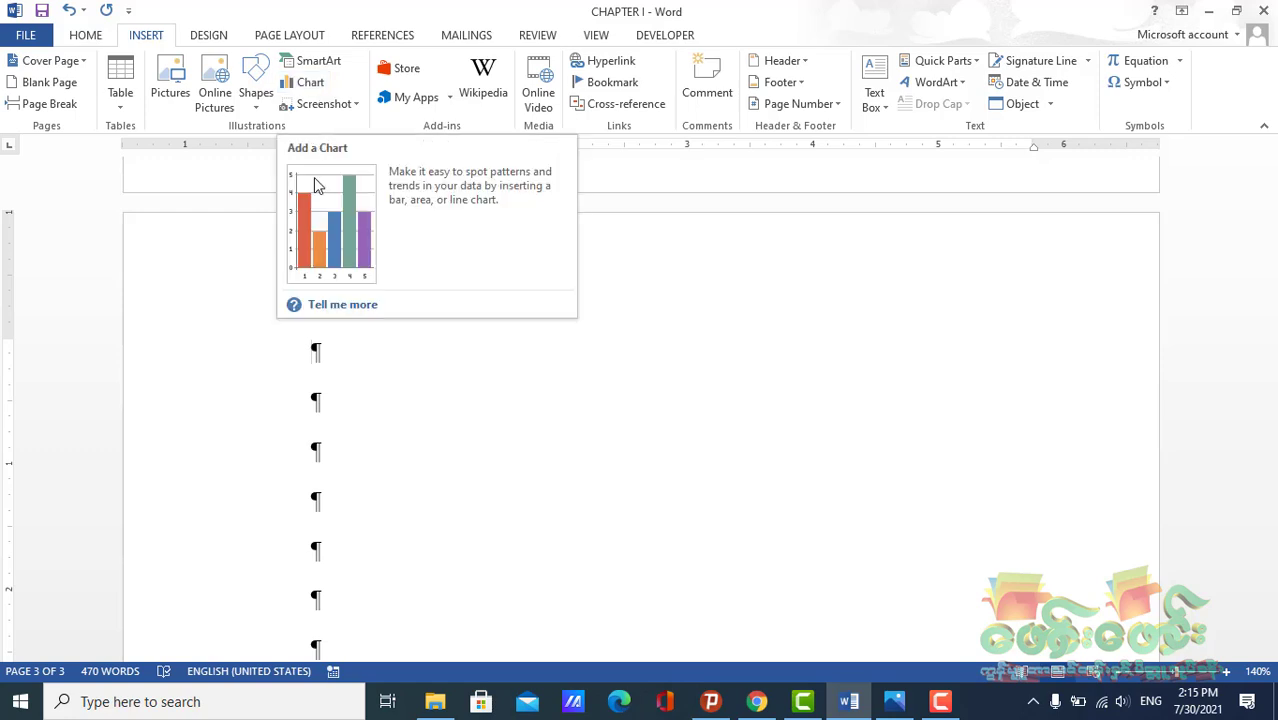
click(337, 362)
scroll(337, 360, down, 3)
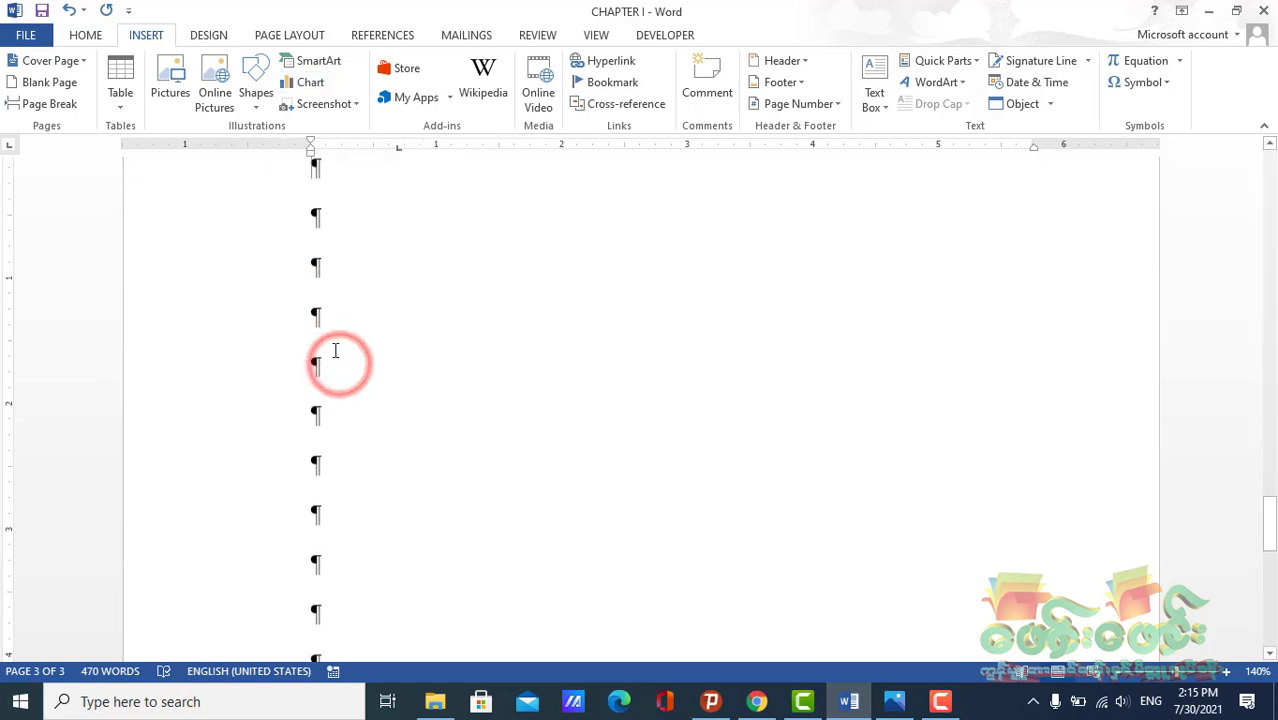
click(328, 234)
click(329, 265)
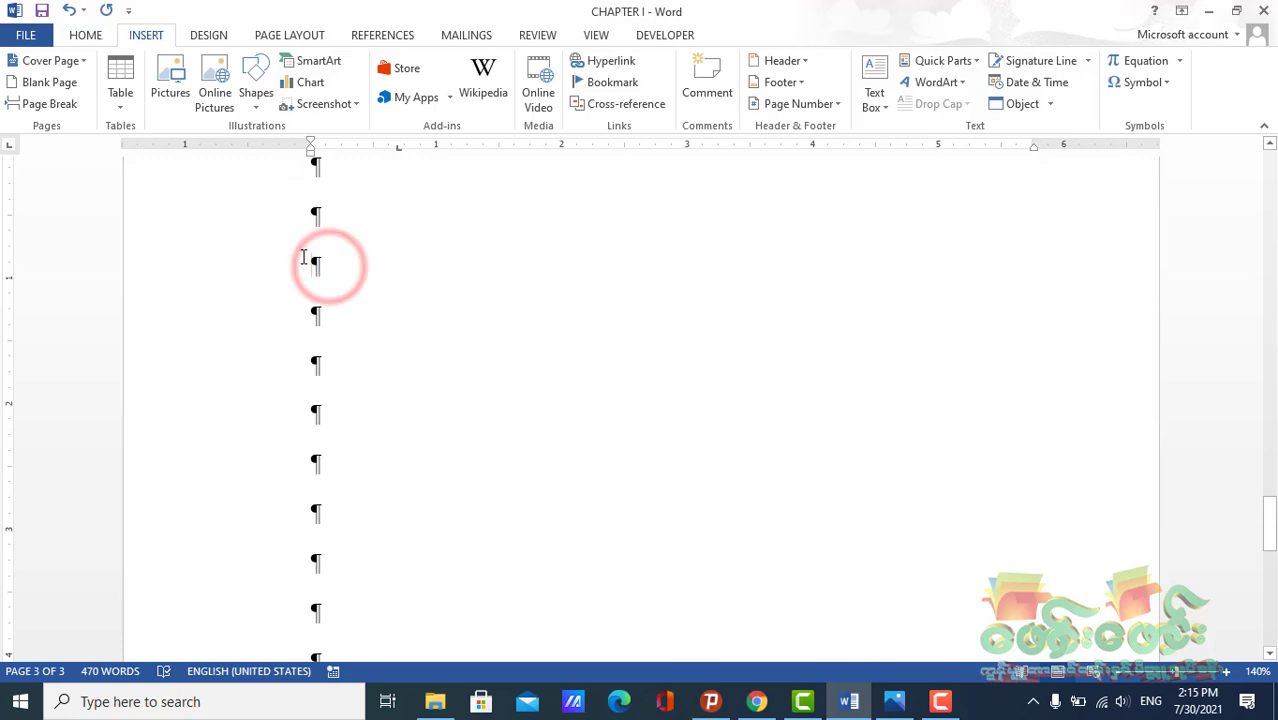
click(290, 85)
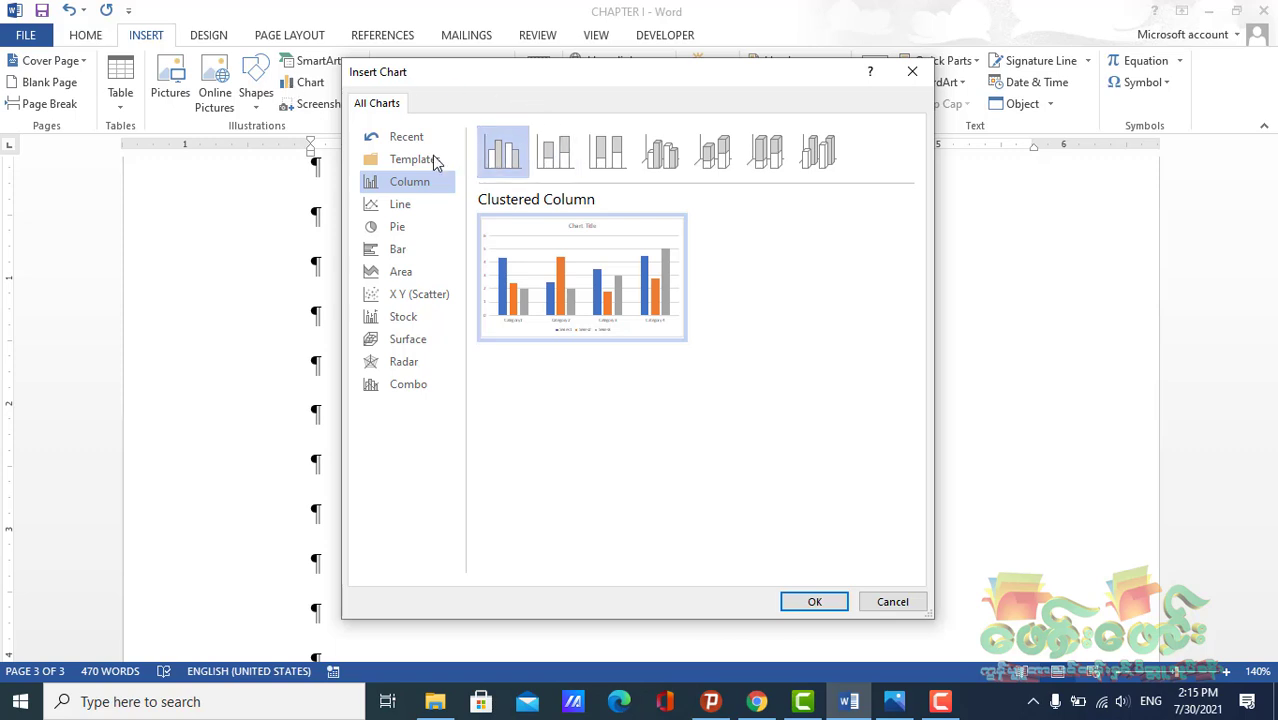
Browse the chart categories and their subtypes in the Insert Chart dialog
click(402, 159)
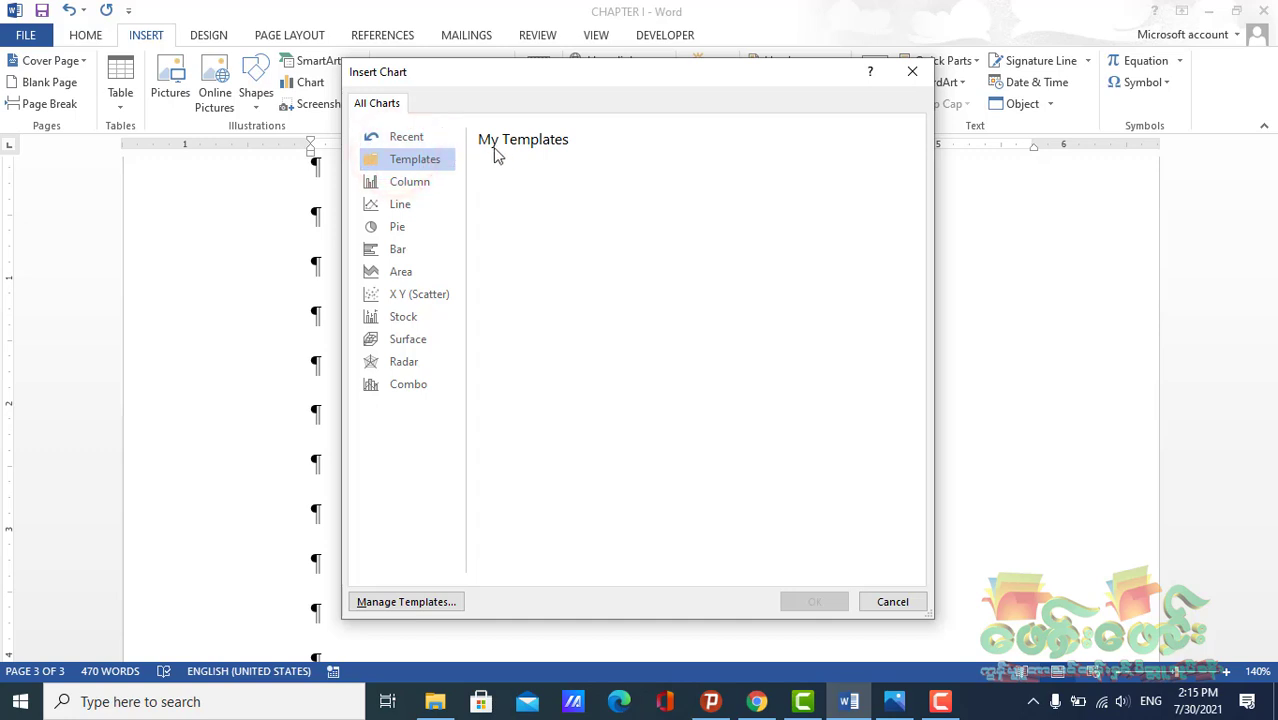
click(386, 182)
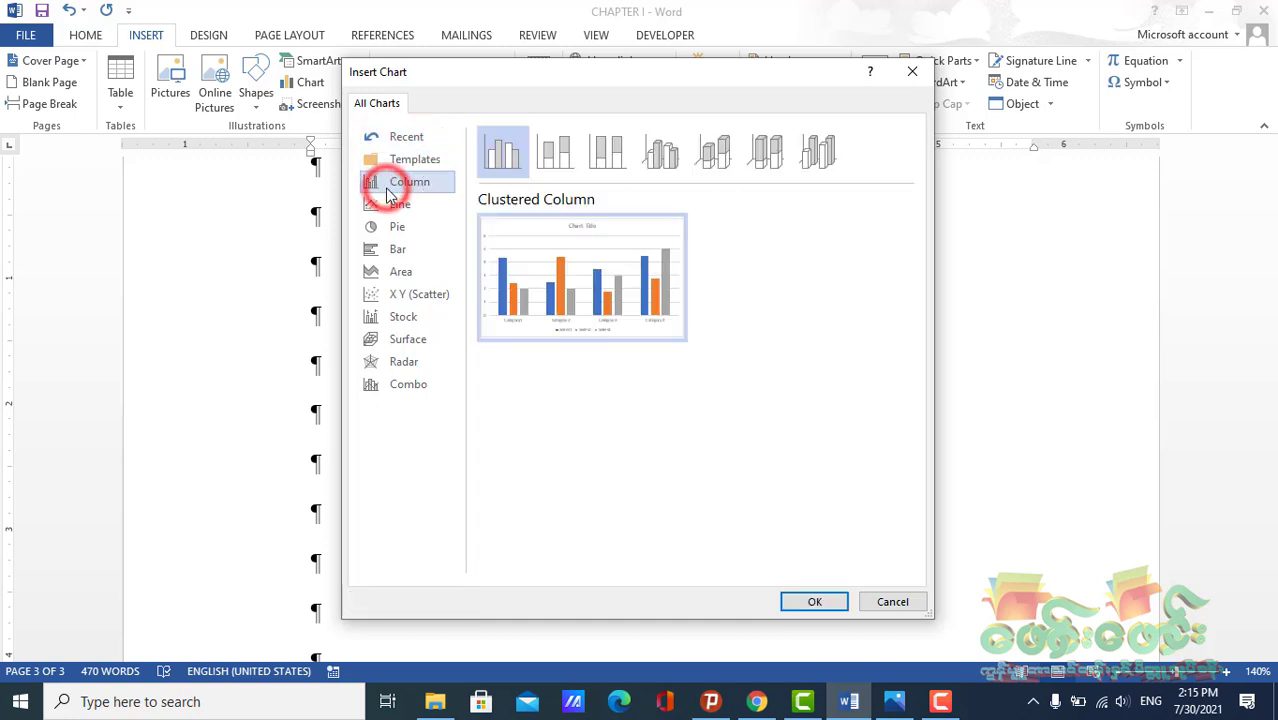
click(725, 163)
click(601, 168)
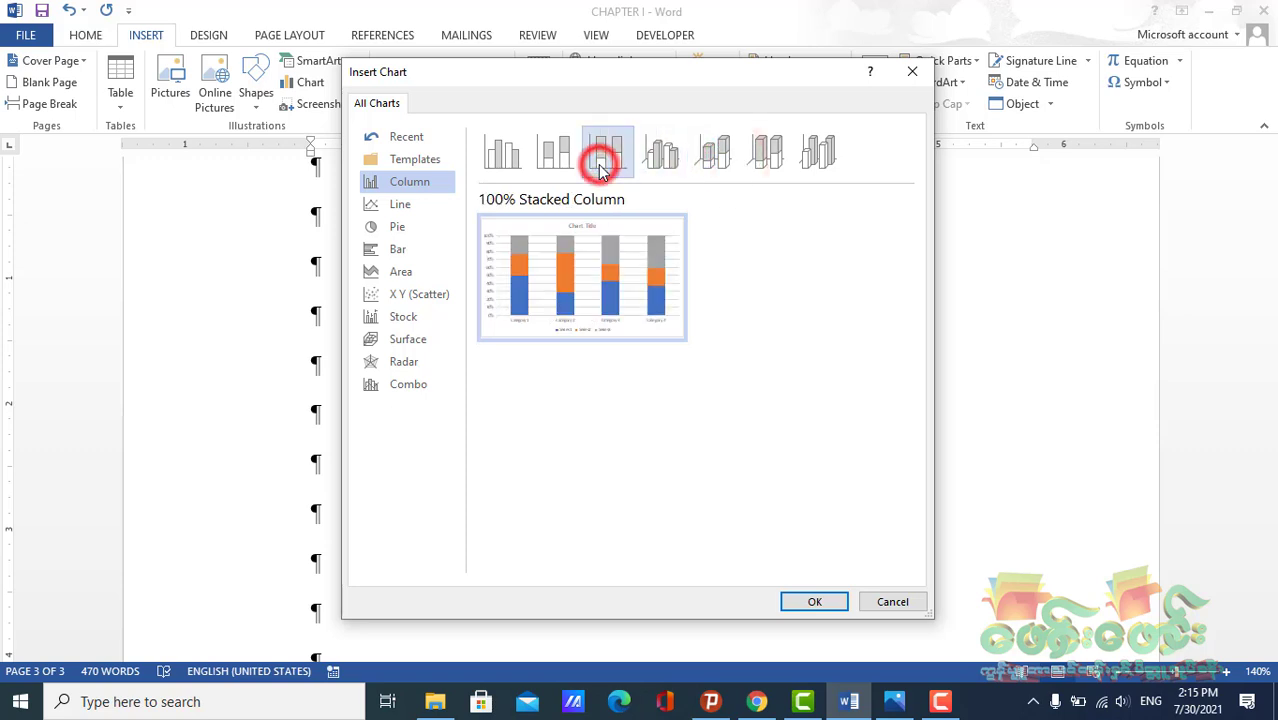
click(502, 162)
click(385, 204)
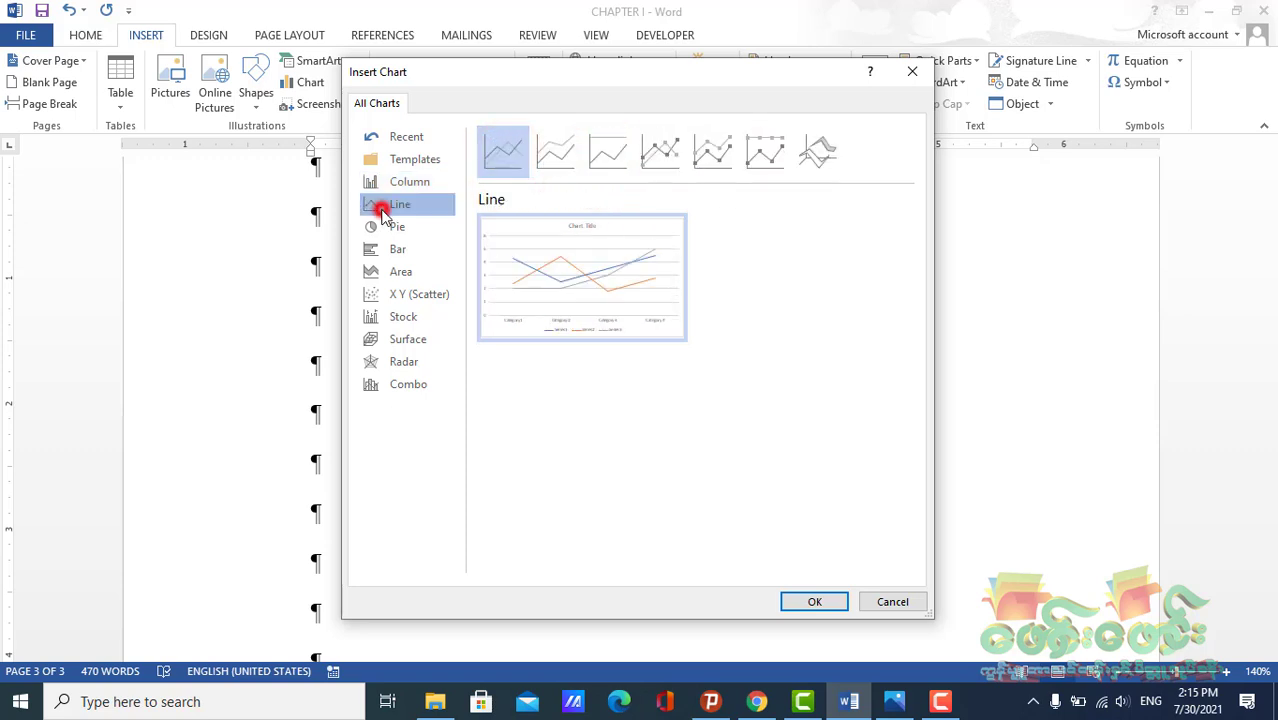
click(735, 165)
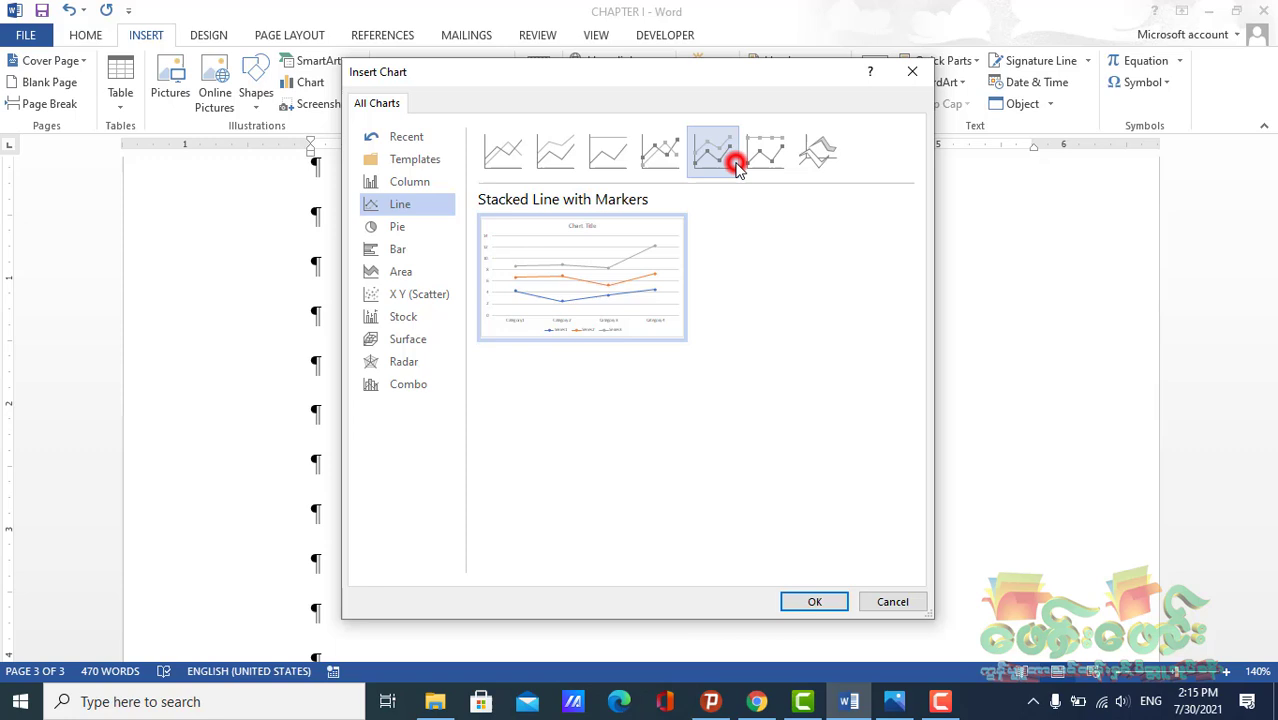
click(800, 157)
click(402, 227)
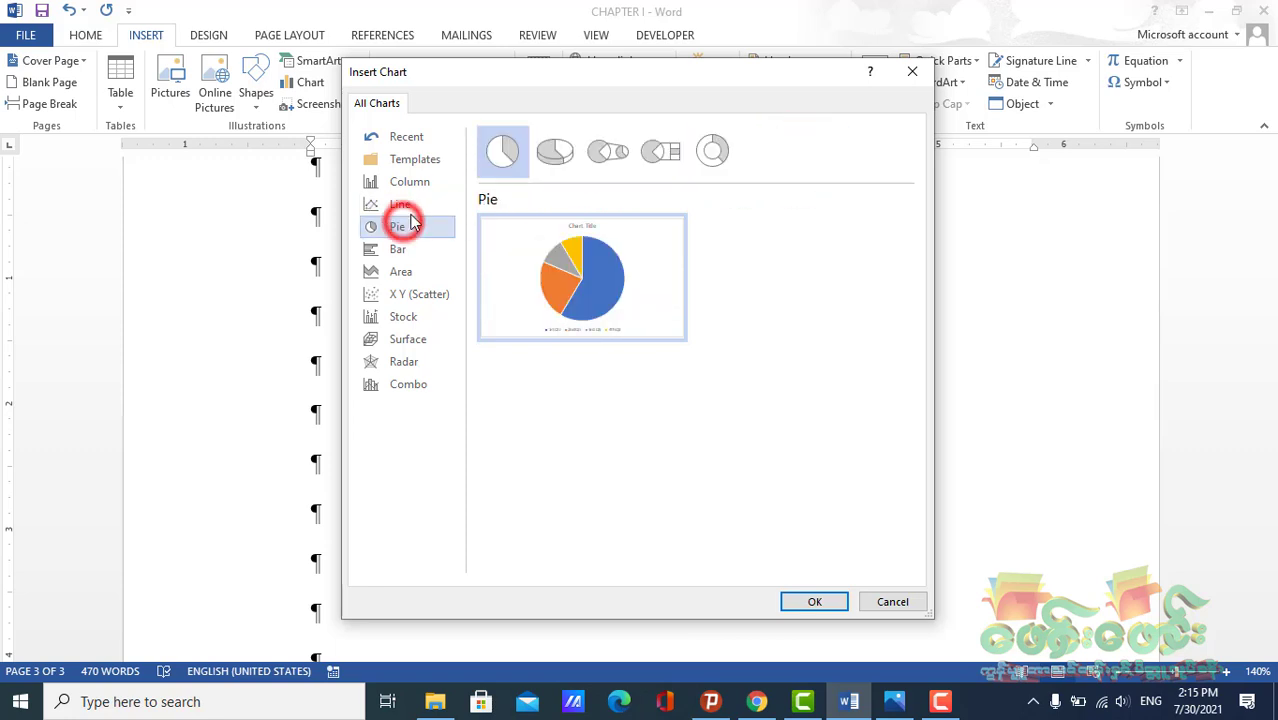
click(405, 294)
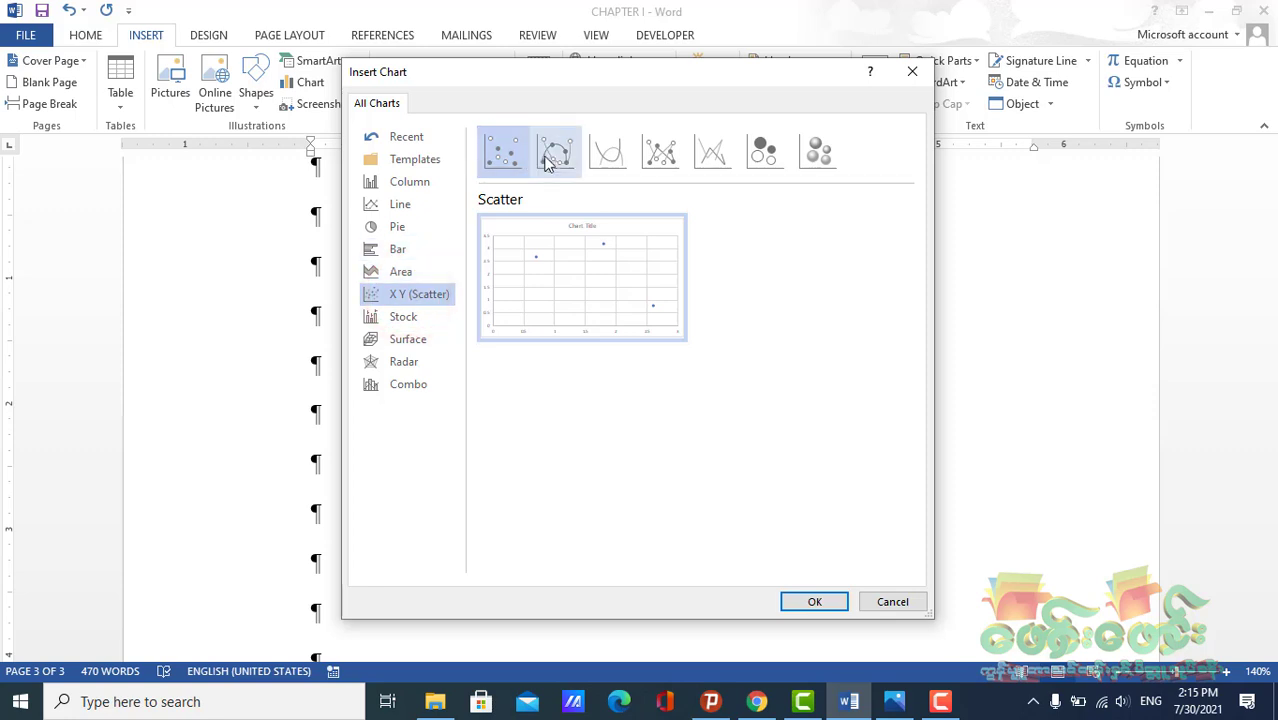
click(609, 156)
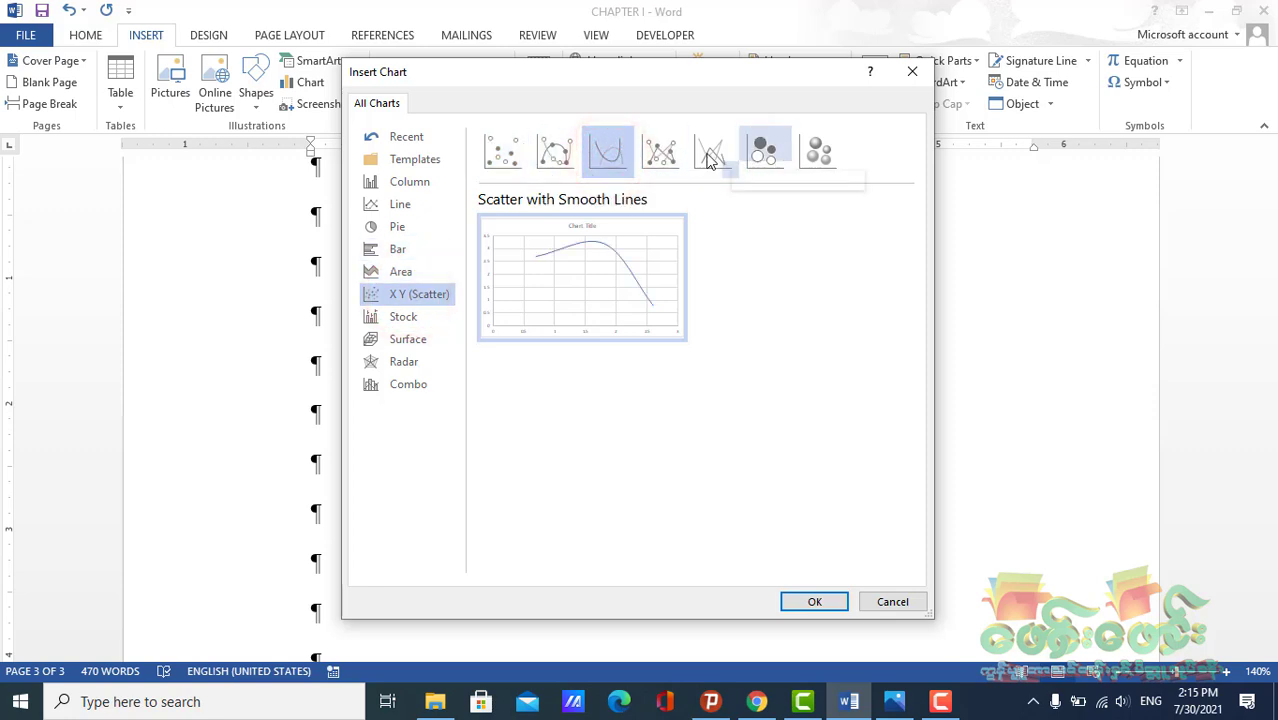
click(410, 208)
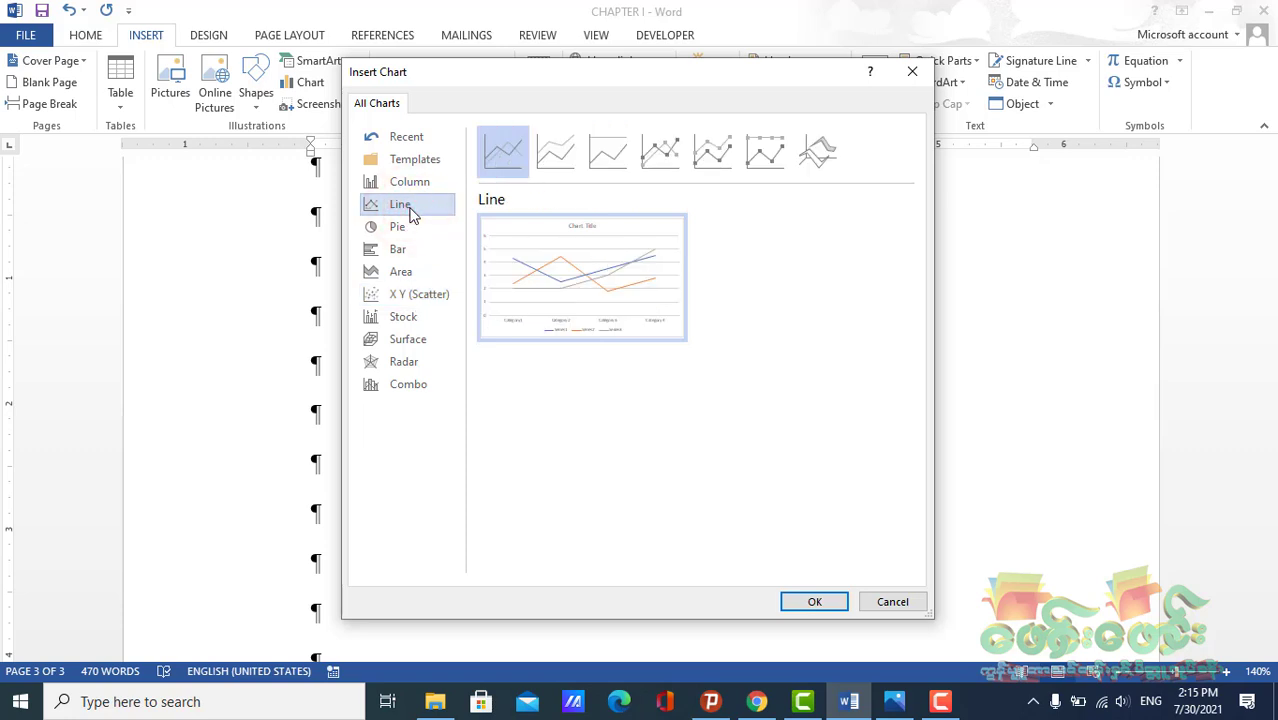
click(405, 294)
click(405, 316)
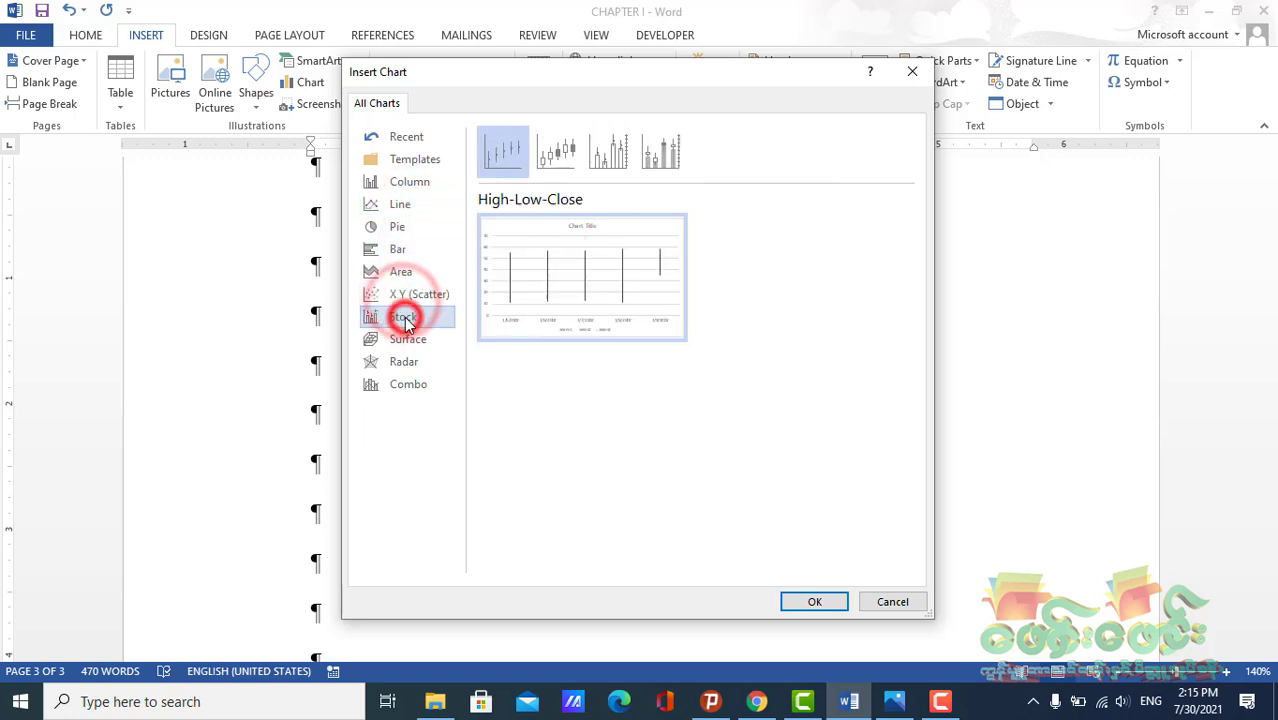
mouse_move(551, 218)
click(560, 150)
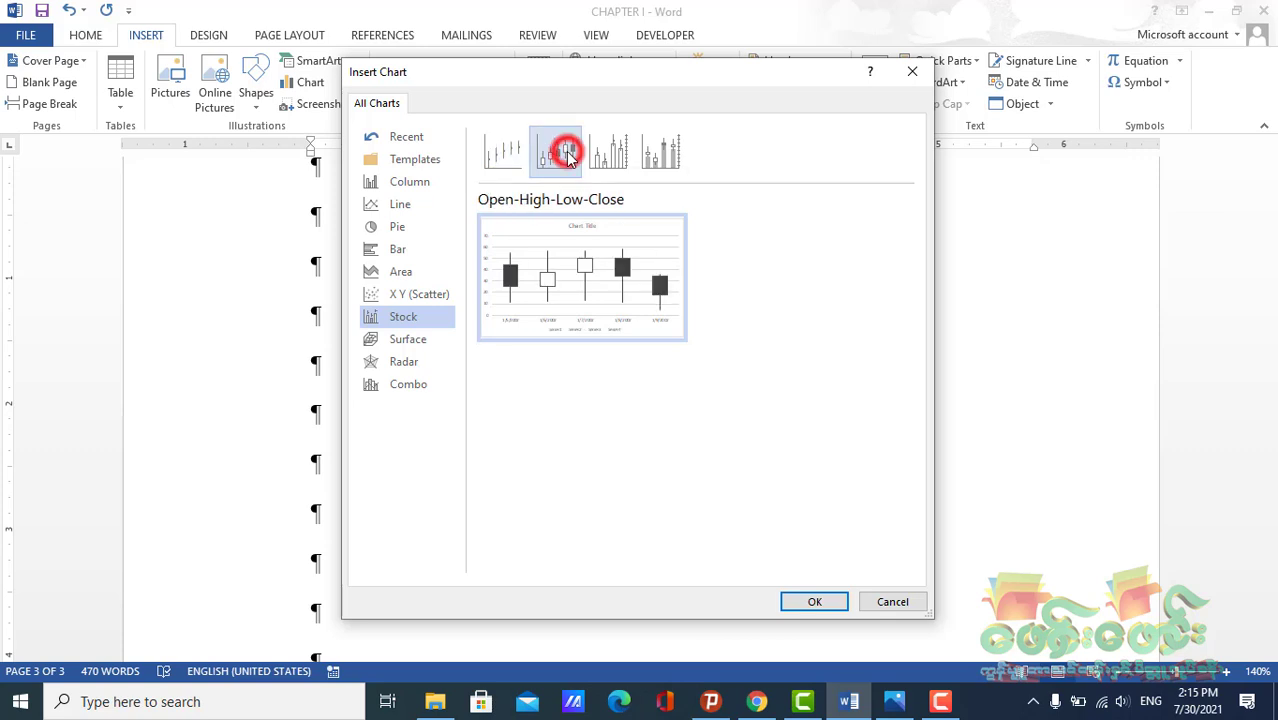
click(395, 342)
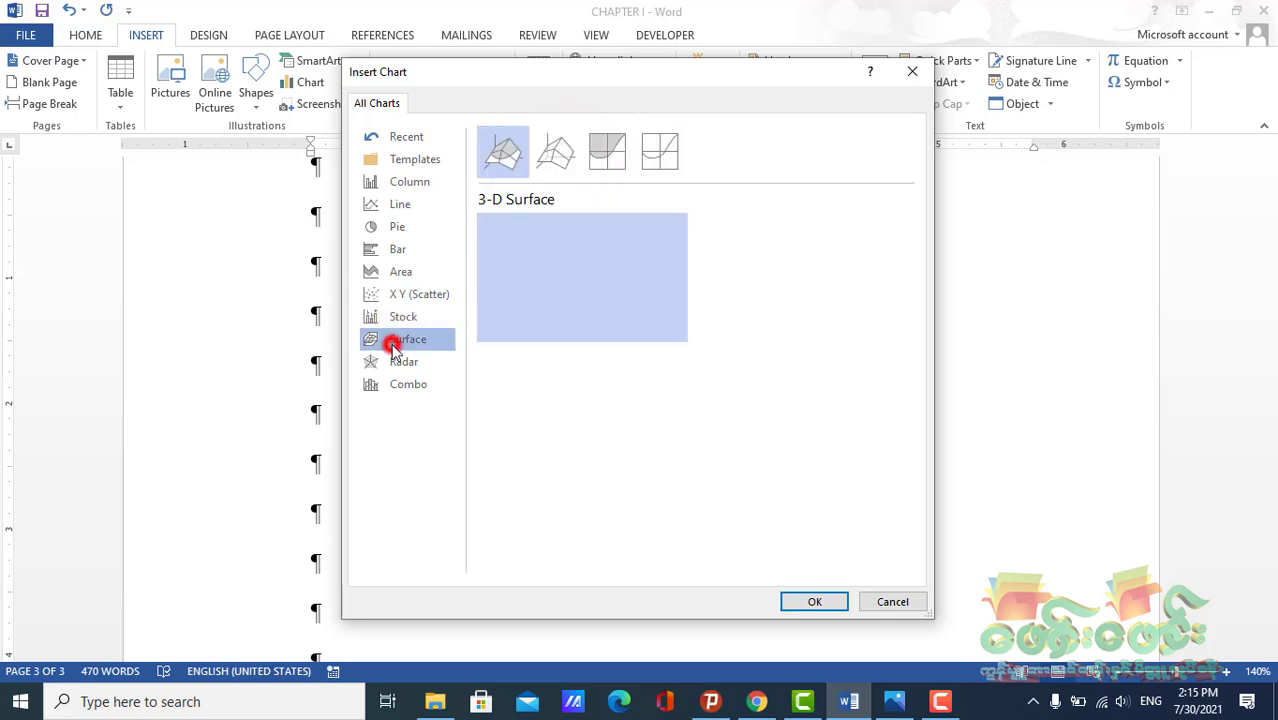
mouse_move(602, 288)
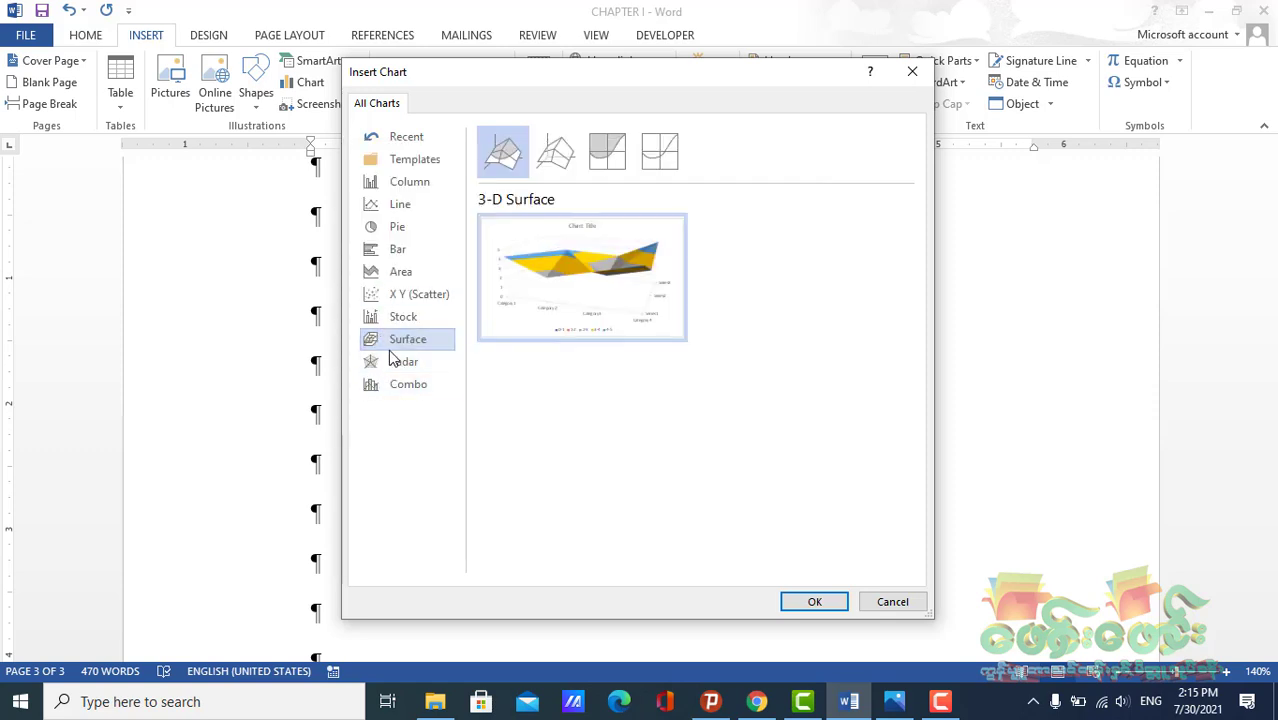
click(392, 385)
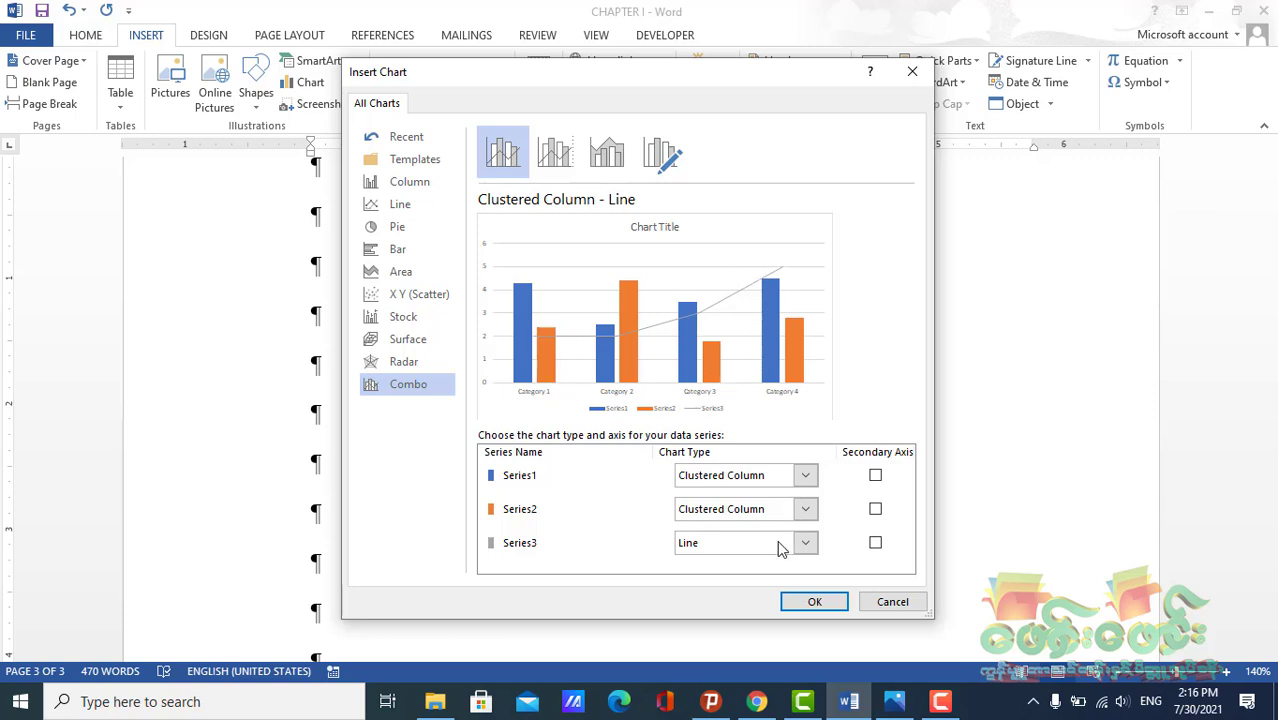
Insert an X Y (Scatter) chart of type Scatter with Smooth Lines and Markers
click(385, 182)
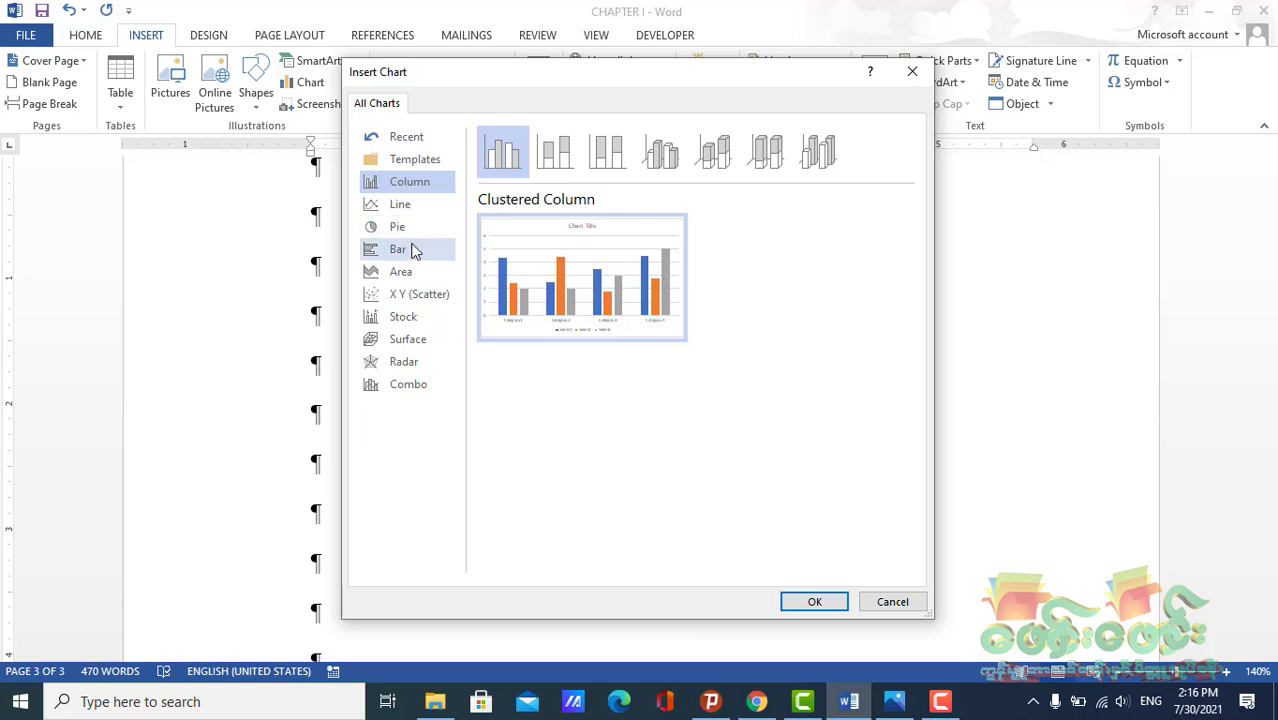
click(400, 294)
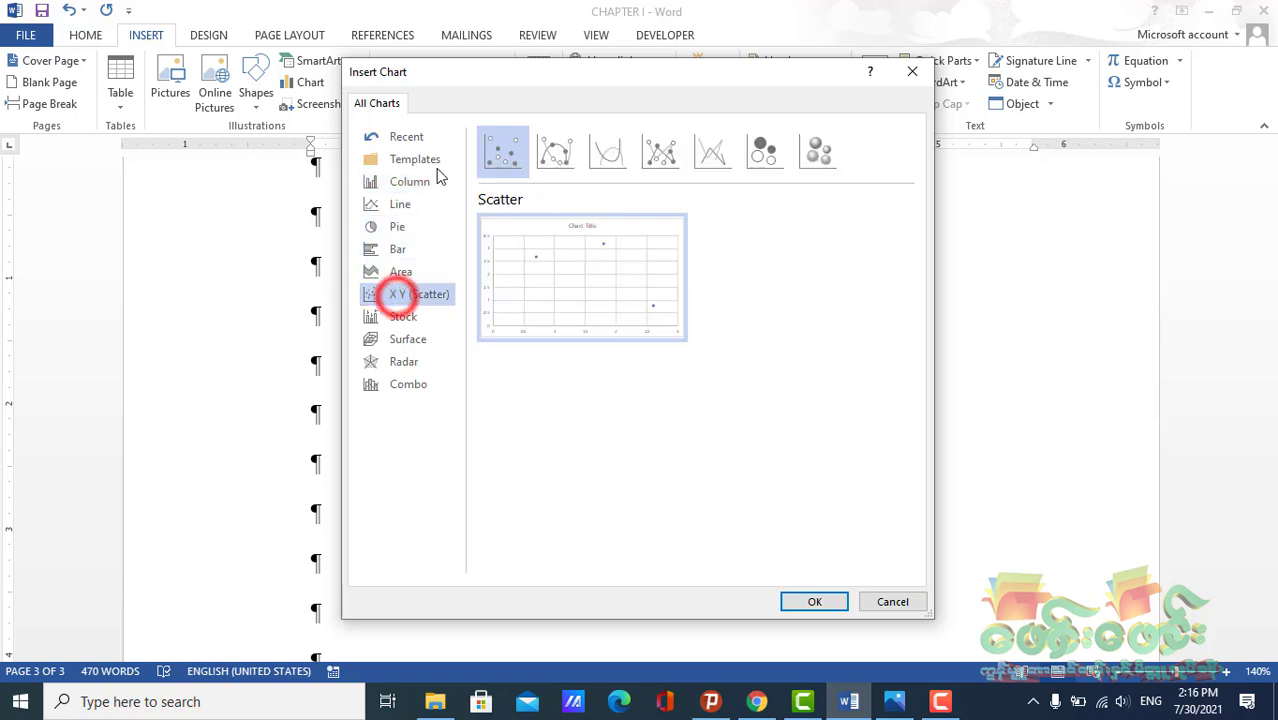
click(568, 156)
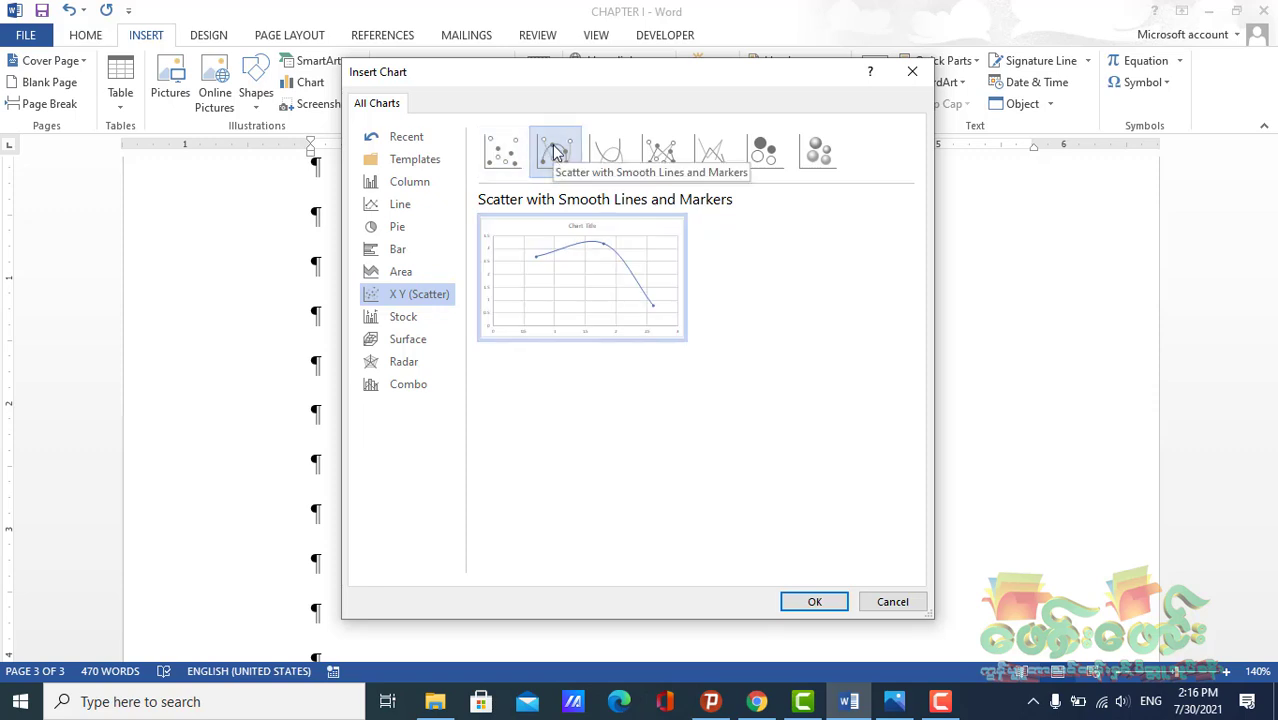
click(805, 601)
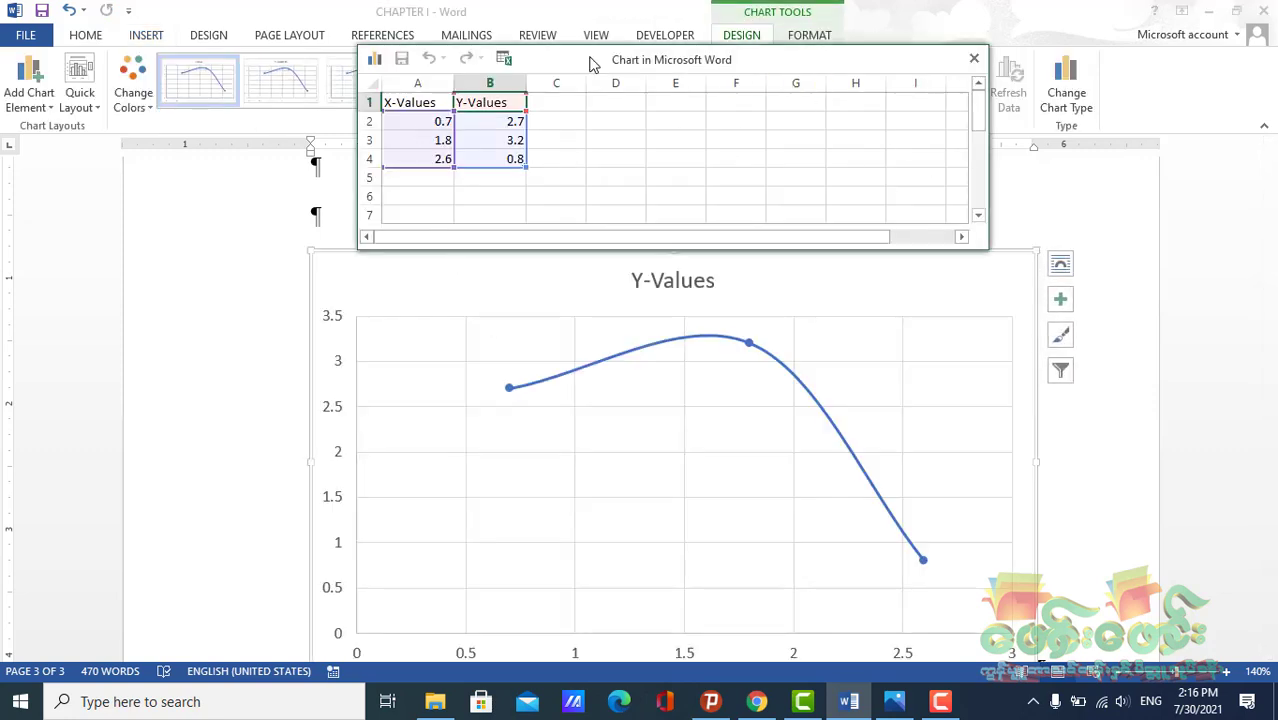
Move and enlarge the chart's data sheet window, selecting the X-Values and Y-Values cells
drag(590, 58, 491, 117)
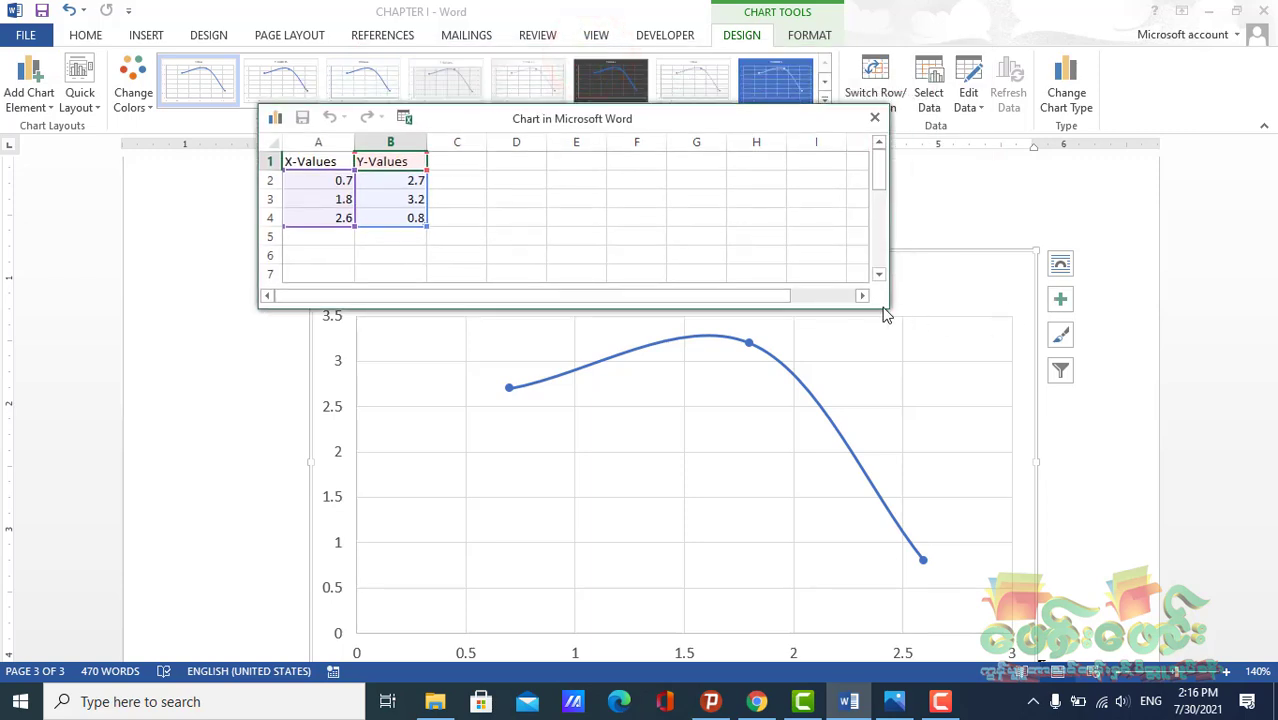
drag(890, 312, 910, 348)
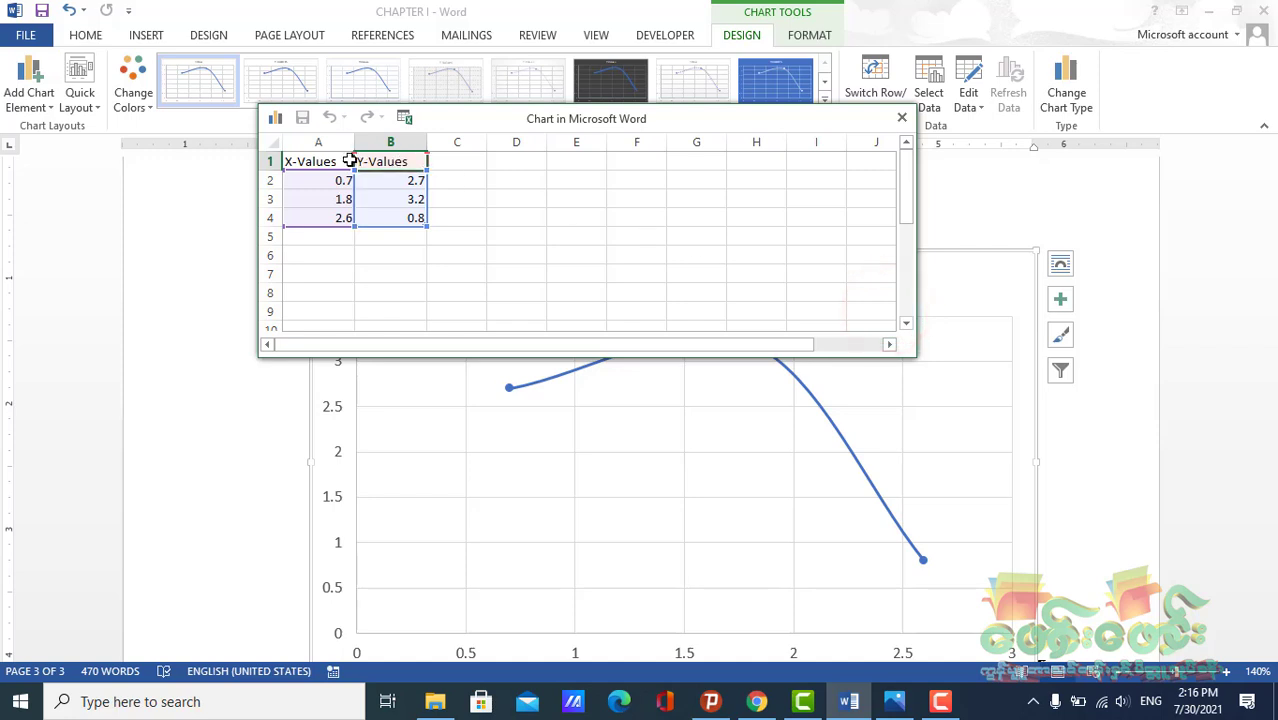
click(319, 180)
click(380, 199)
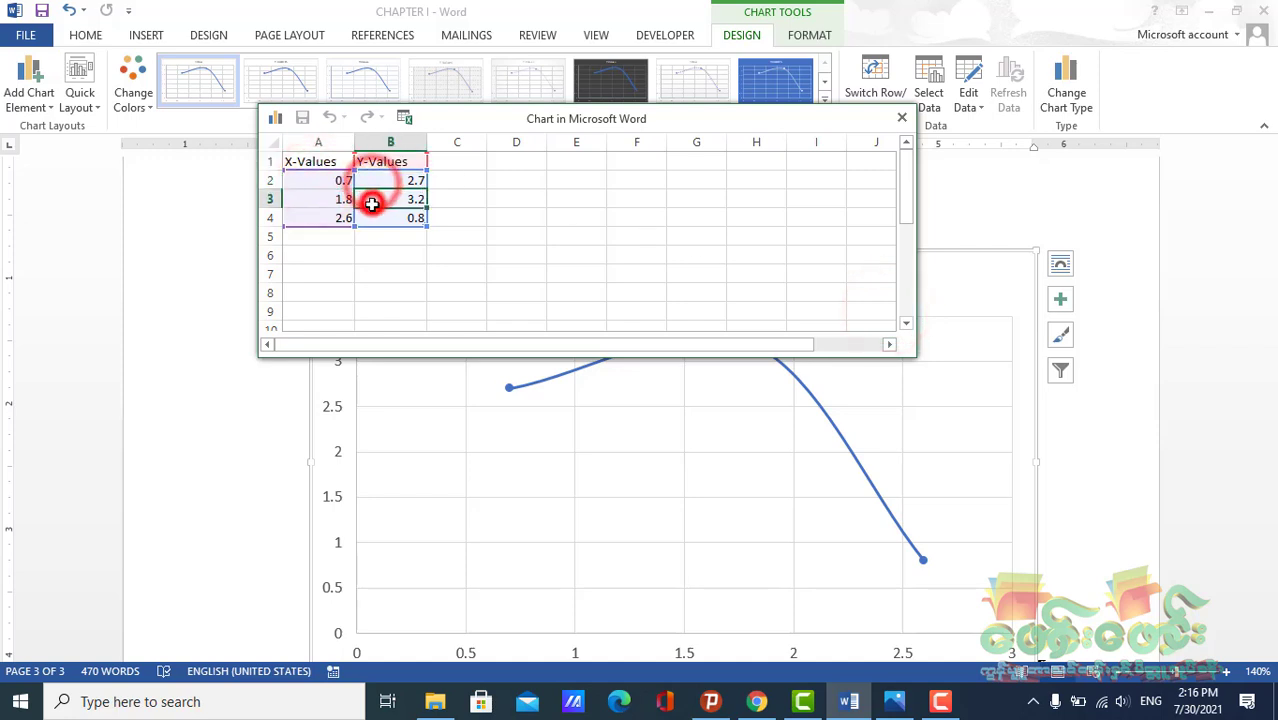
drag(466, 118, 528, 51)
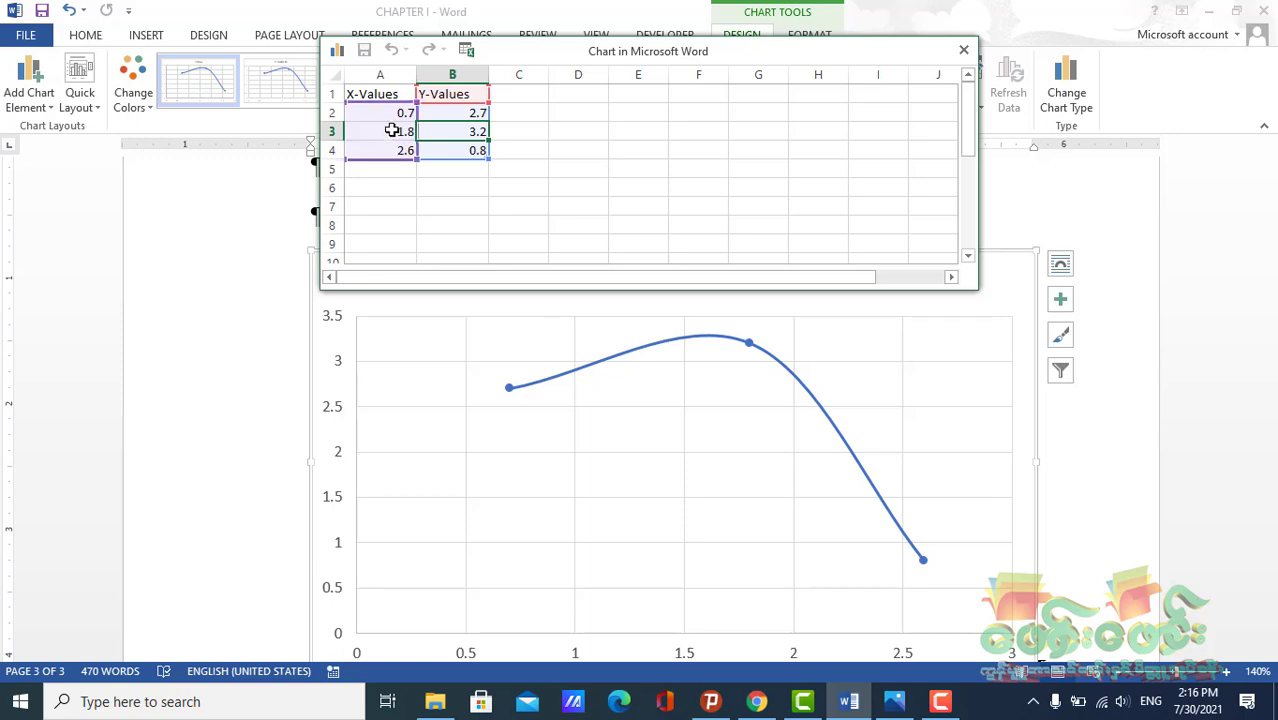
Close the chart's data sheet window
click(963, 49)
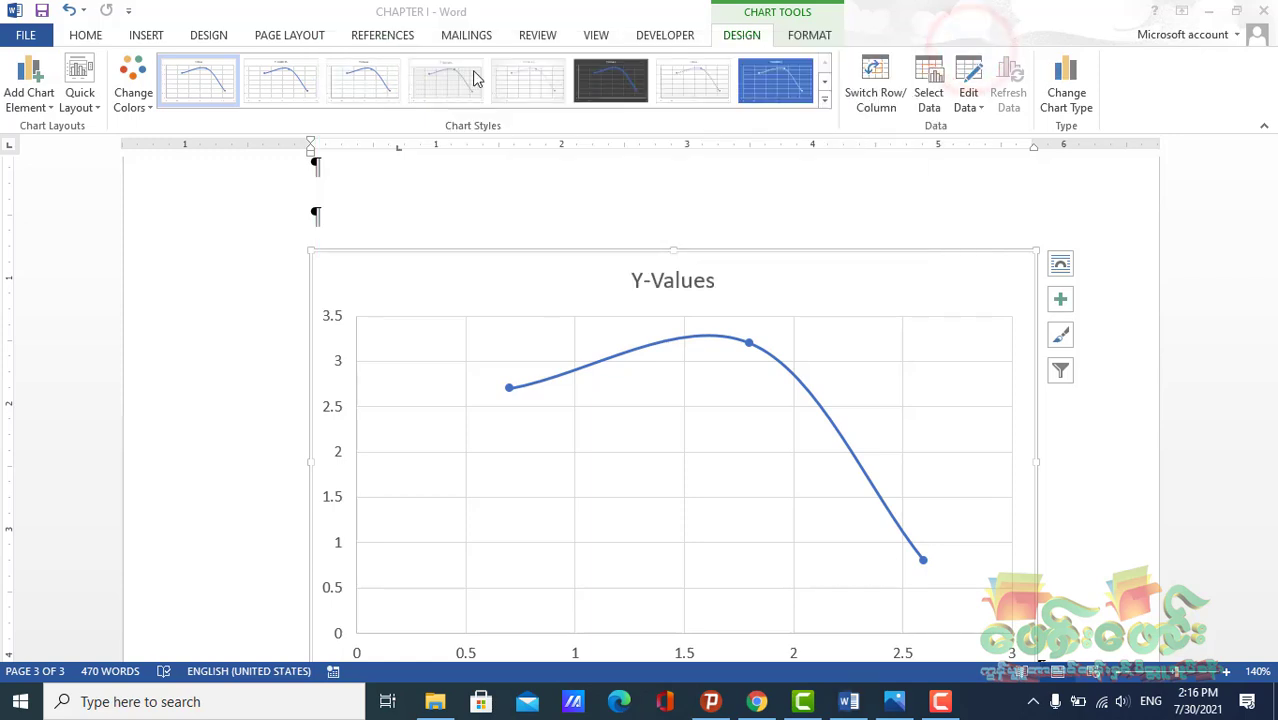
scroll(620, 350, down, 3)
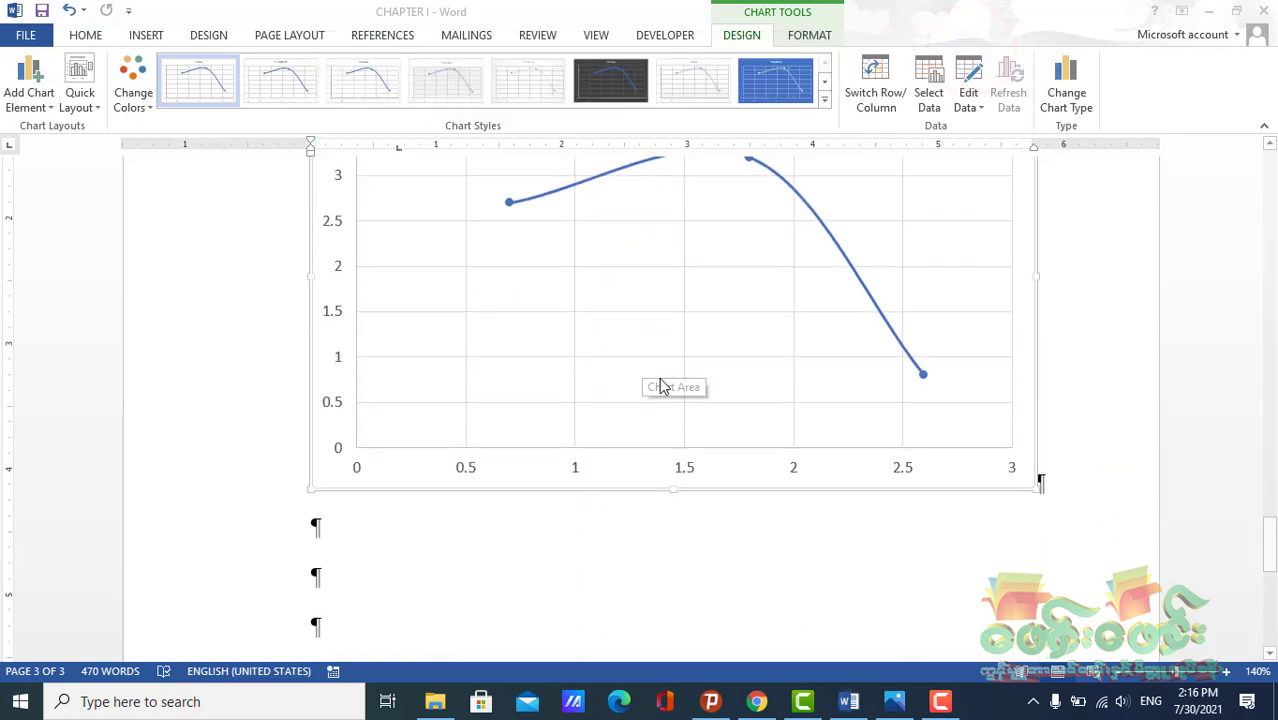
click(1121, 672)
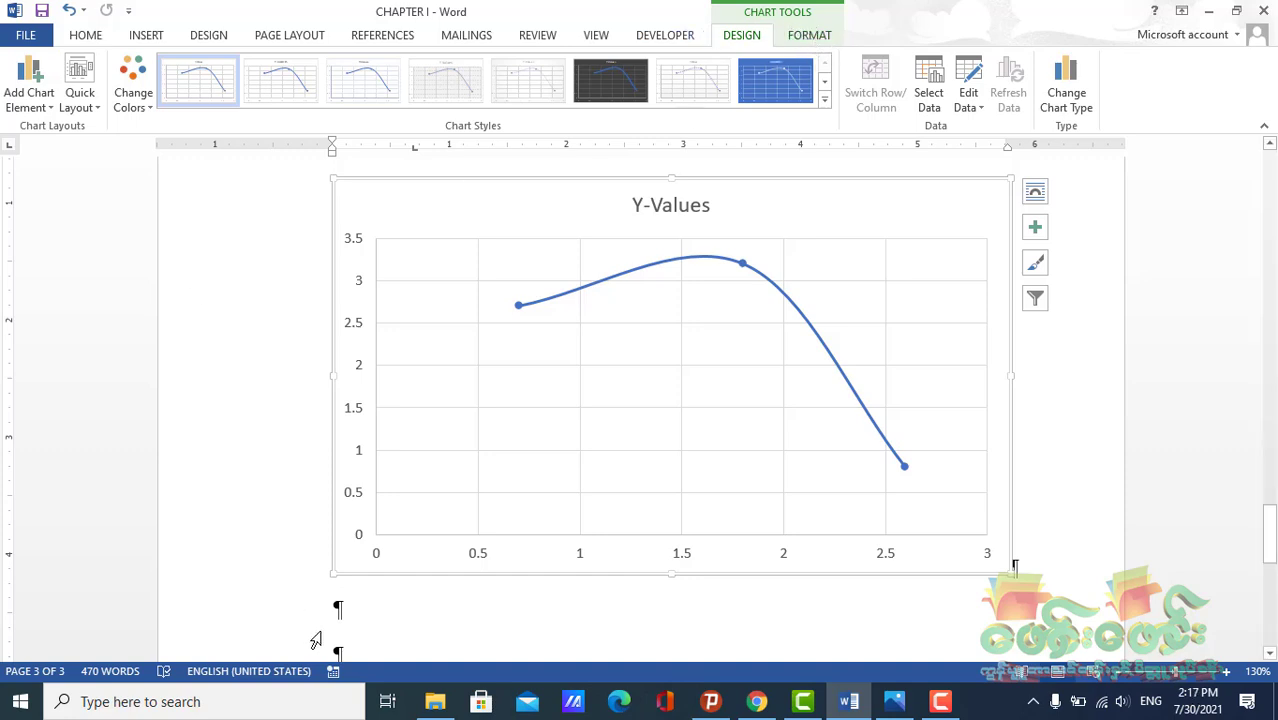
Reselect the chart and open the full chart styles gallery without applying a style
click(334, 607)
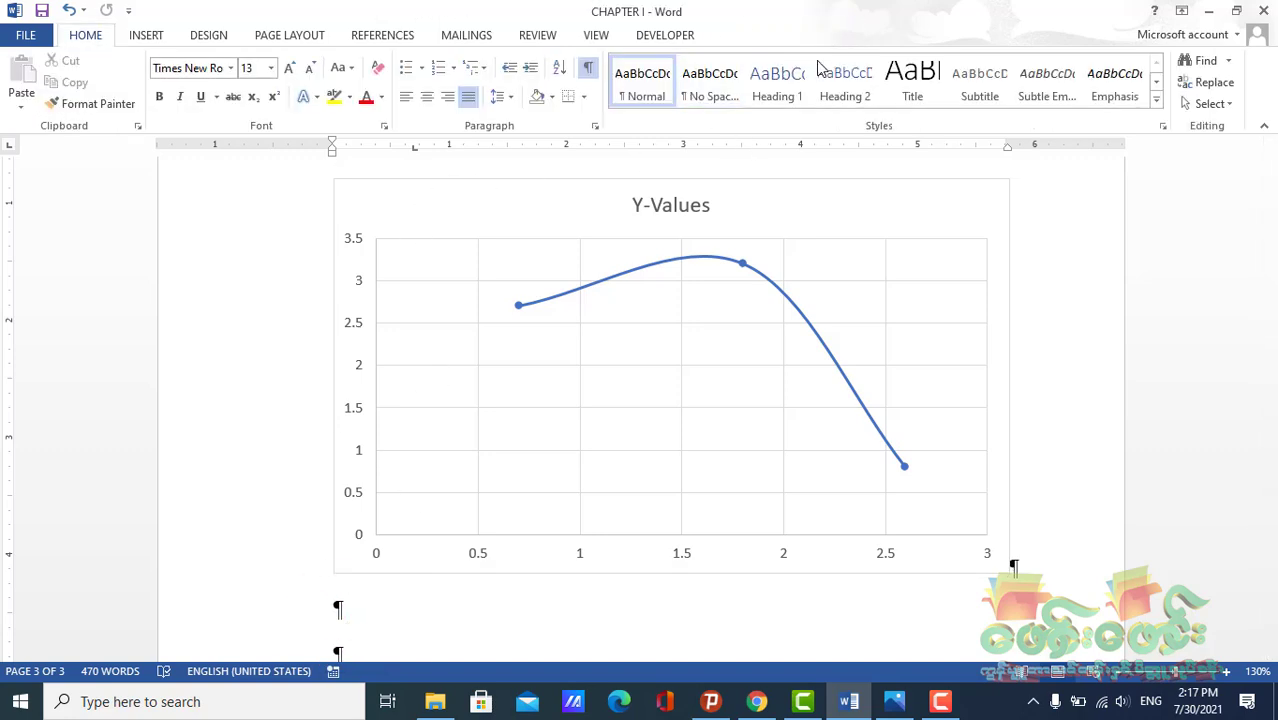
click(395, 185)
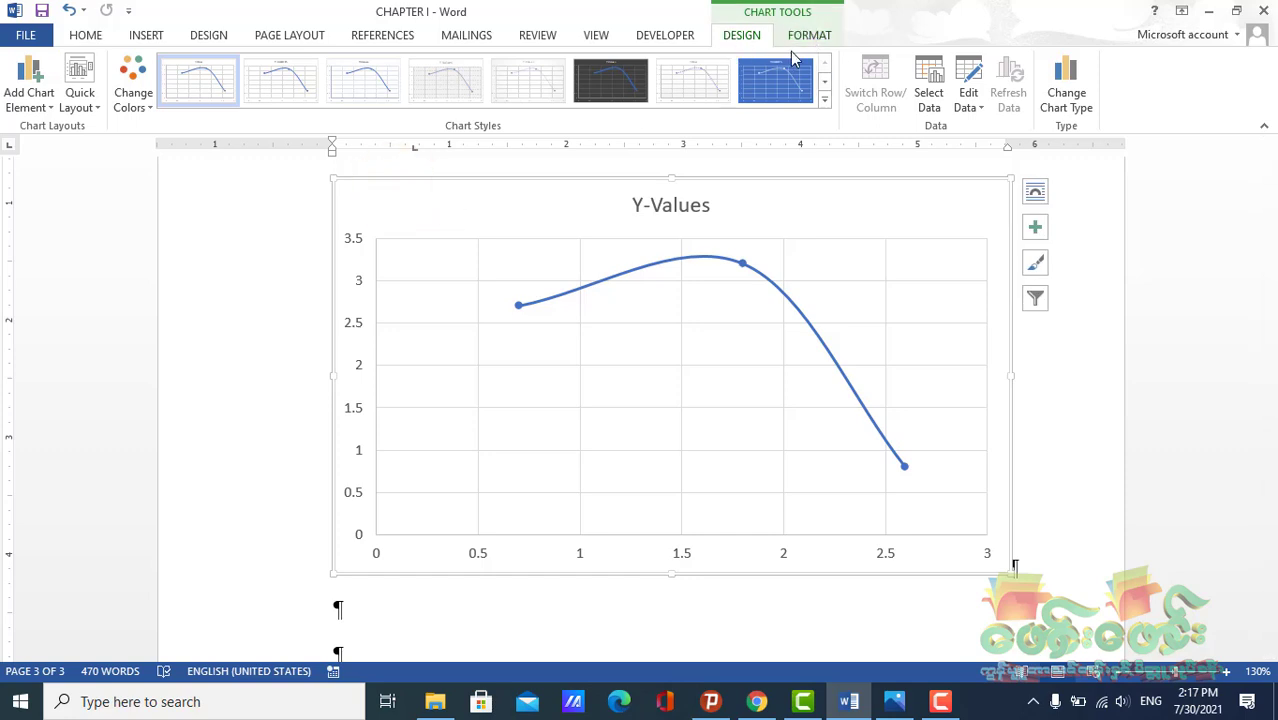
click(824, 99)
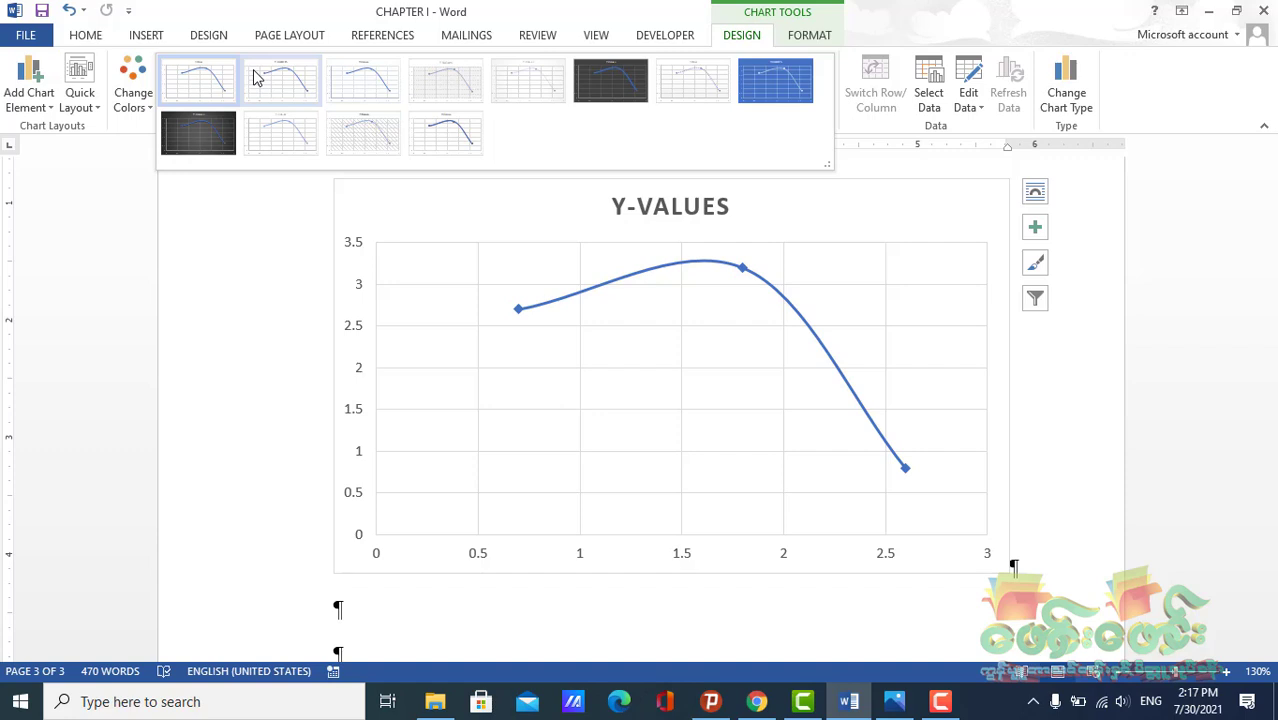
click(962, 10)
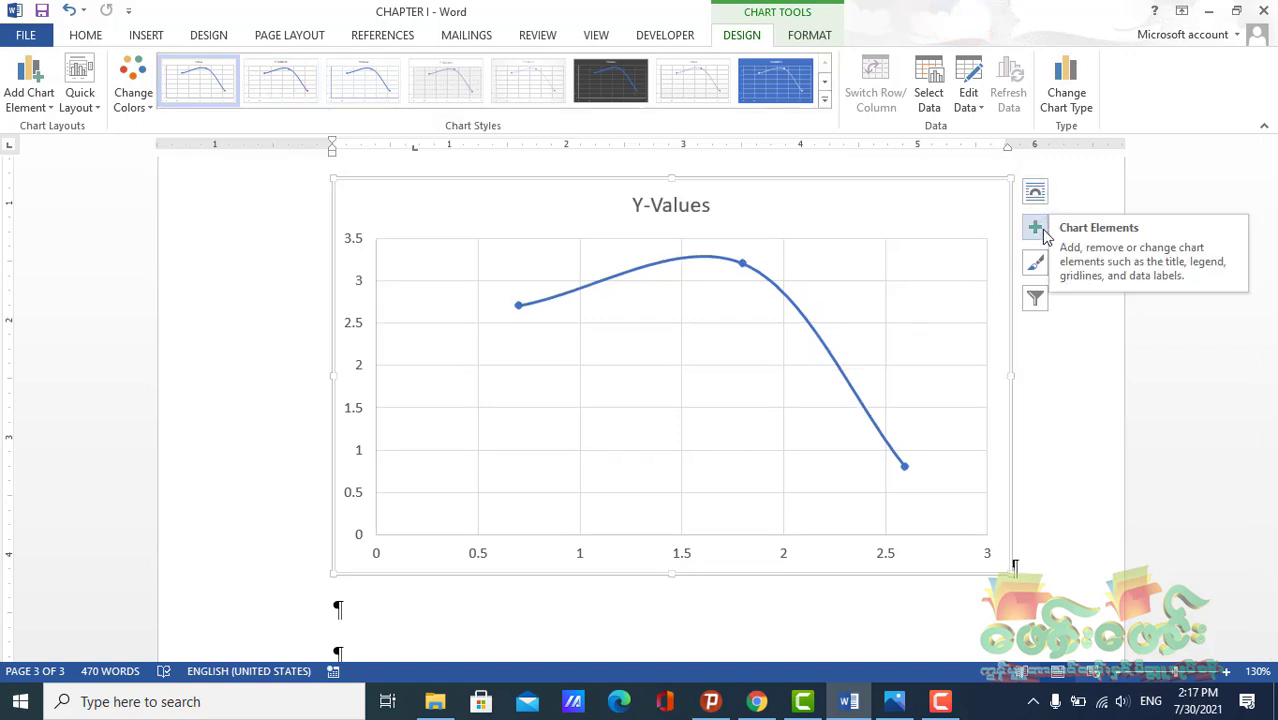
Add axis titles to the scatter chart, switching data labels on and off again
click(1036, 228)
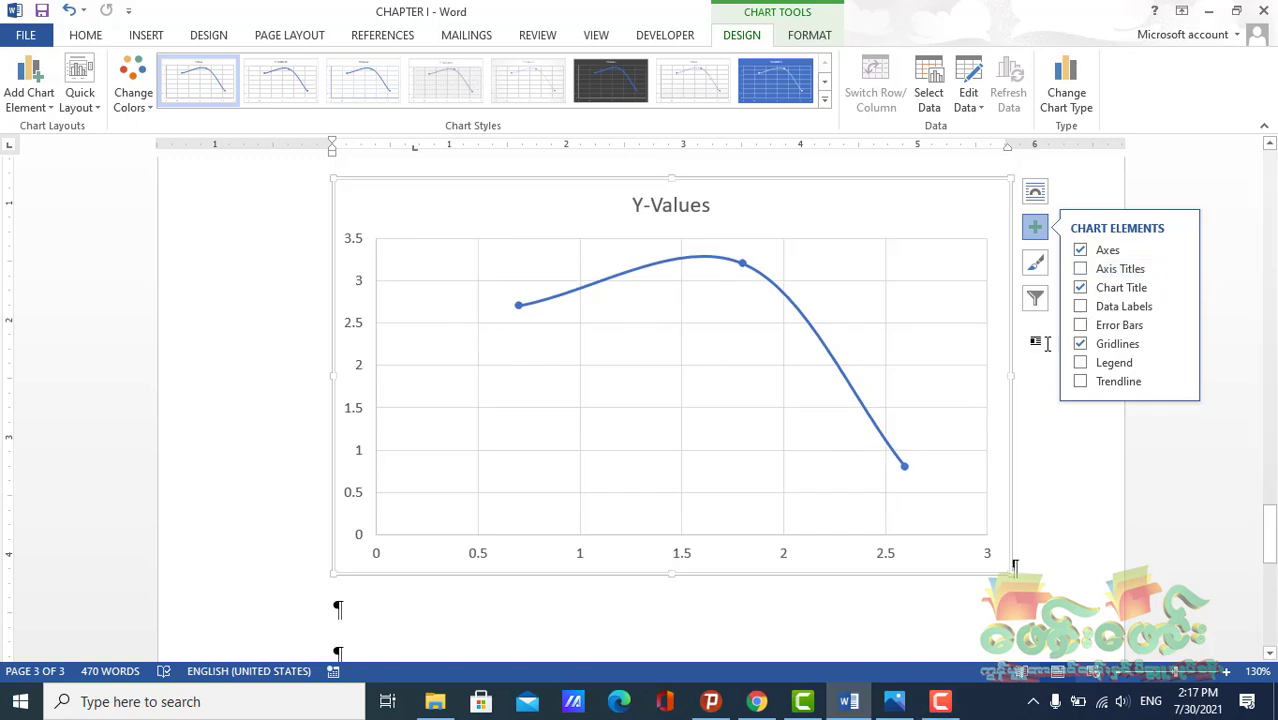
click(1085, 272)
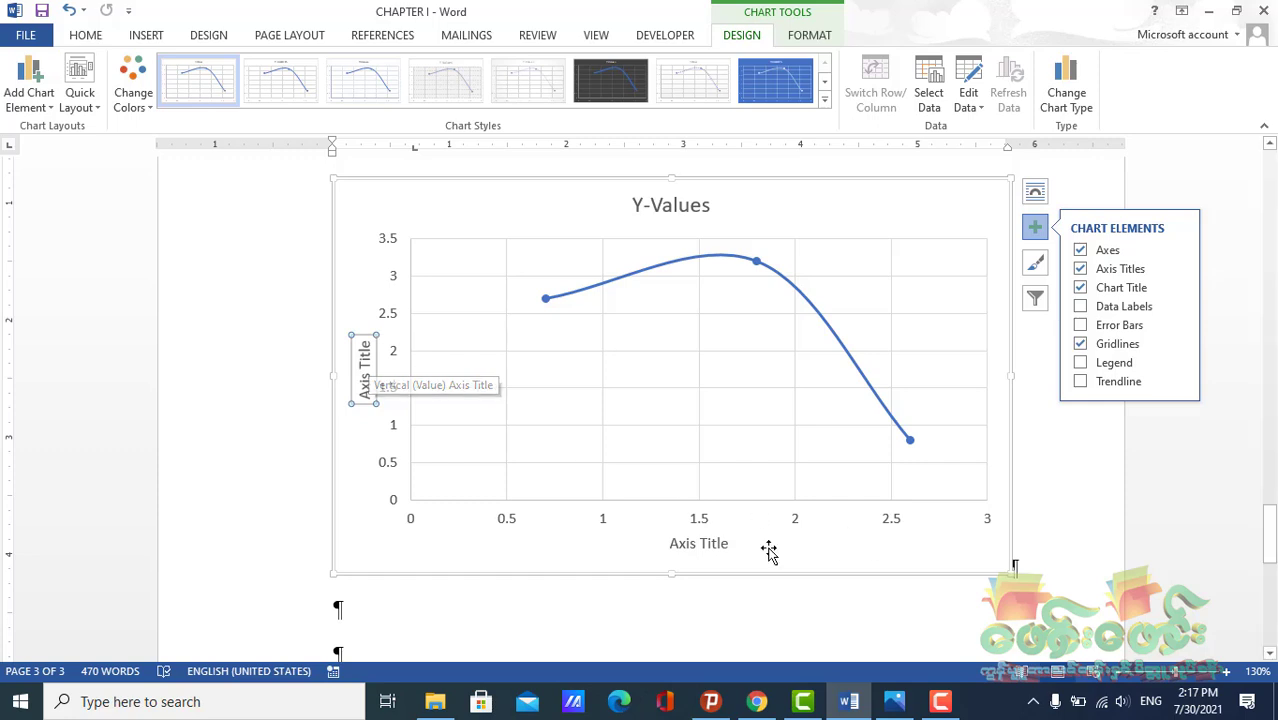
click(1080, 307)
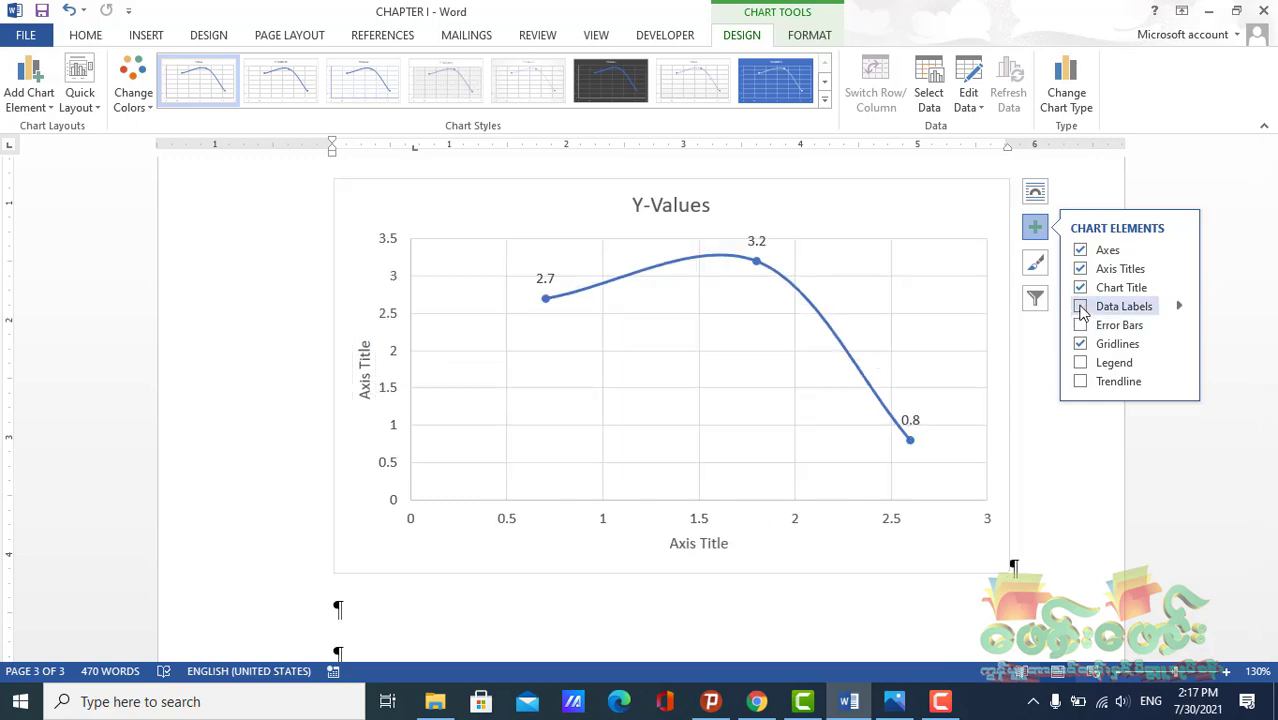
click(1080, 307)
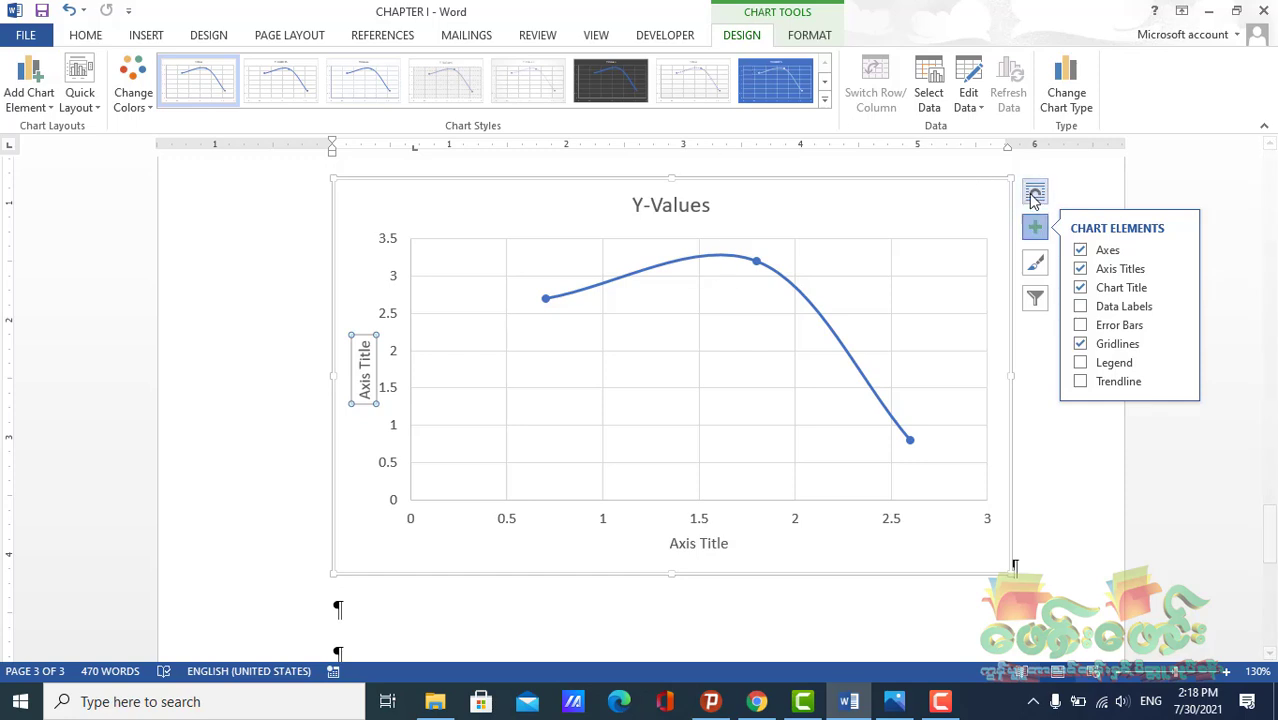
Review the chart's style, colour and filter options
click(1034, 264)
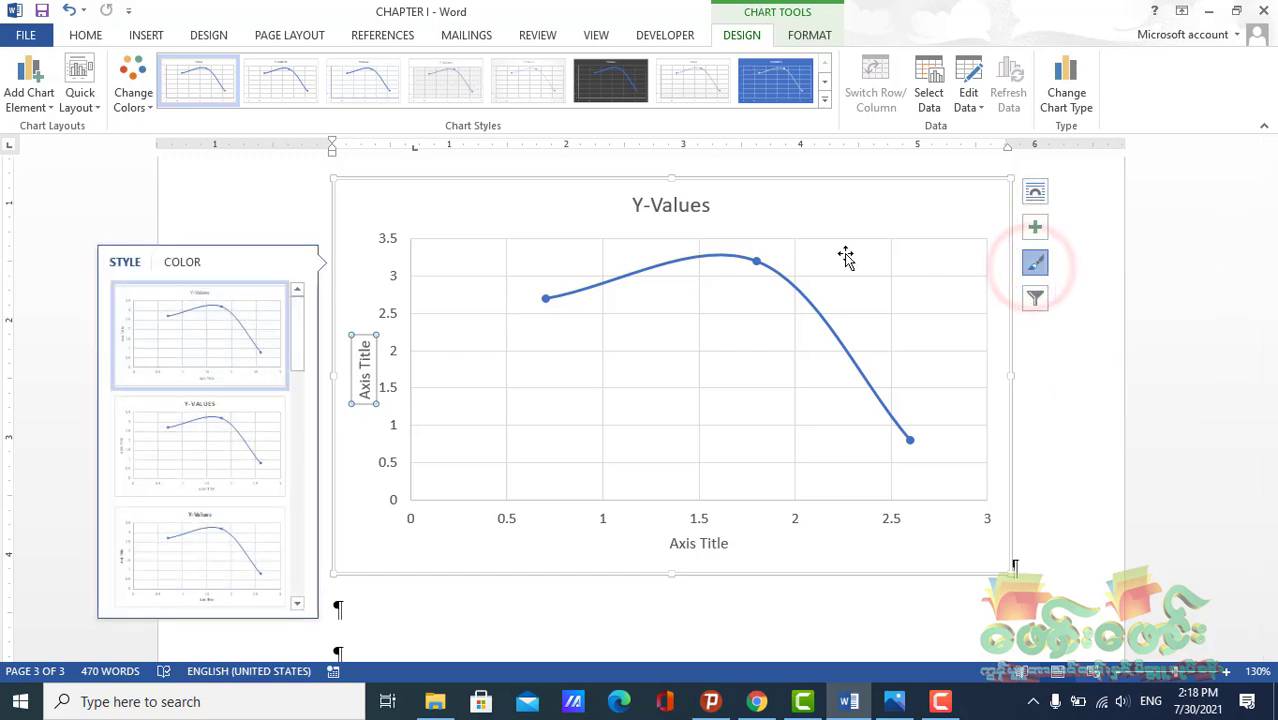
drag(300, 307, 304, 502)
click(182, 262)
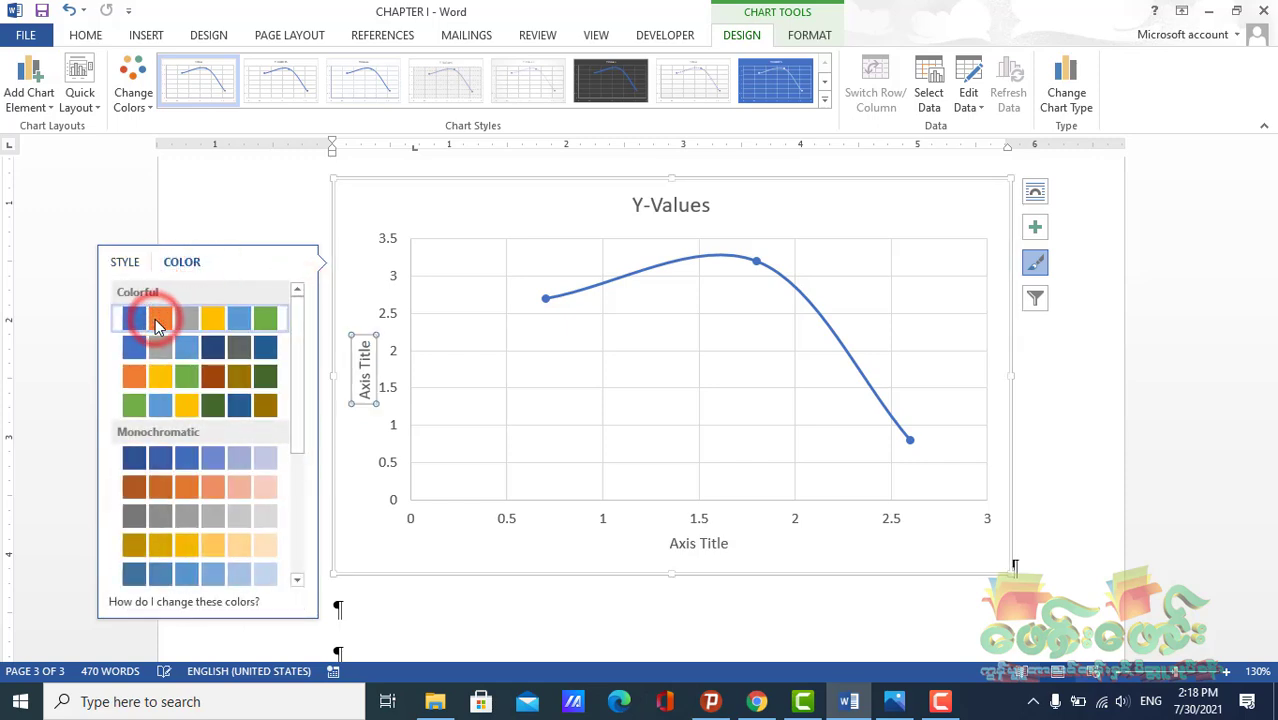
click(1037, 299)
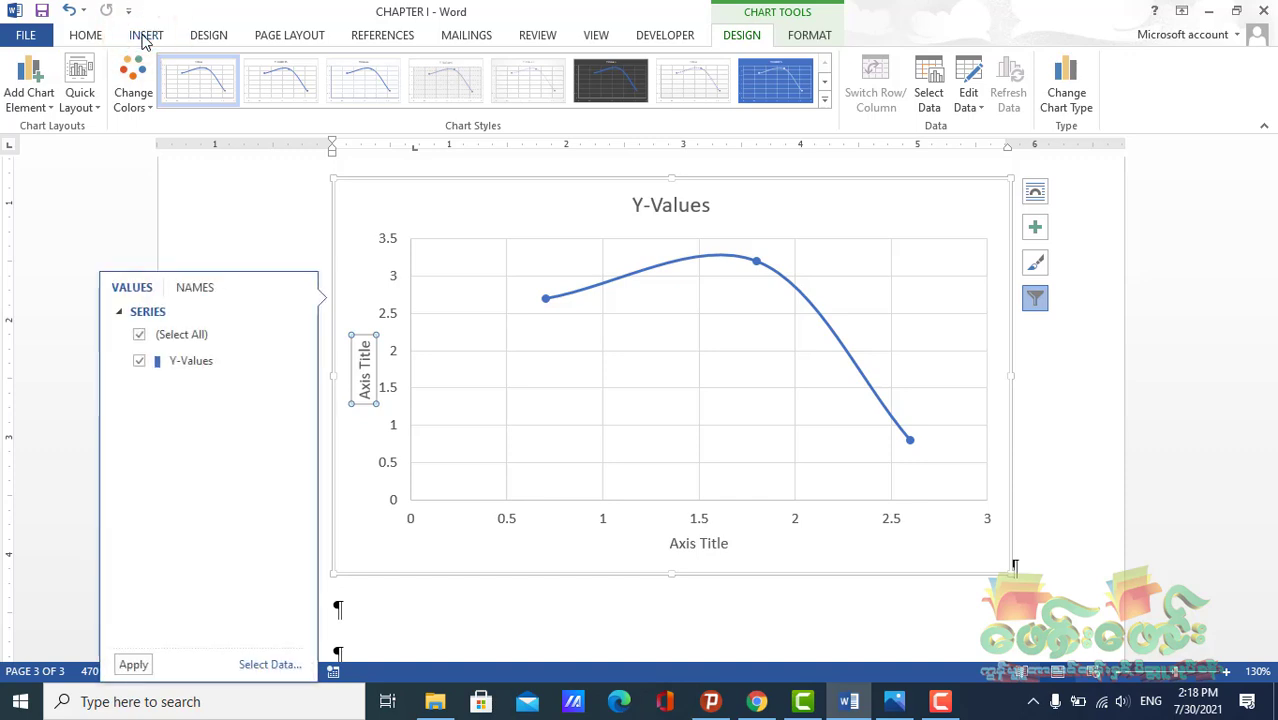
click(145, 37)
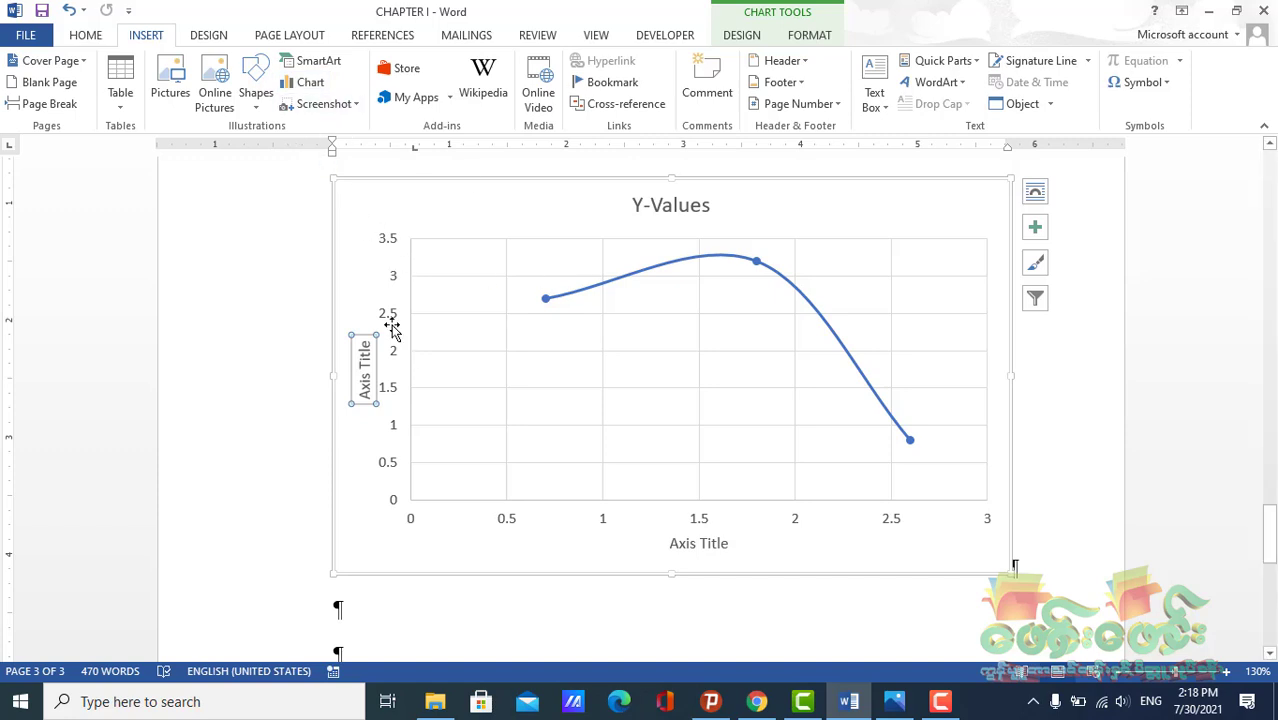
Delete the scatter chart from the page
click(352, 186)
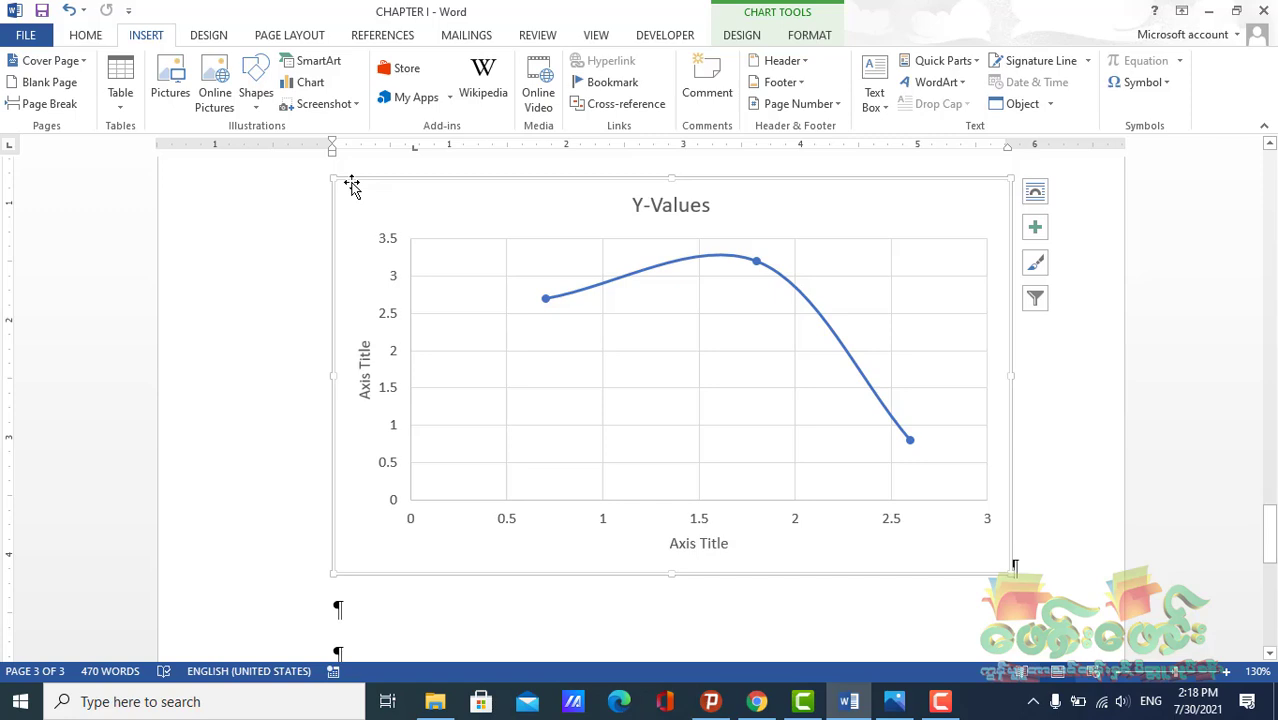
key(Delete)
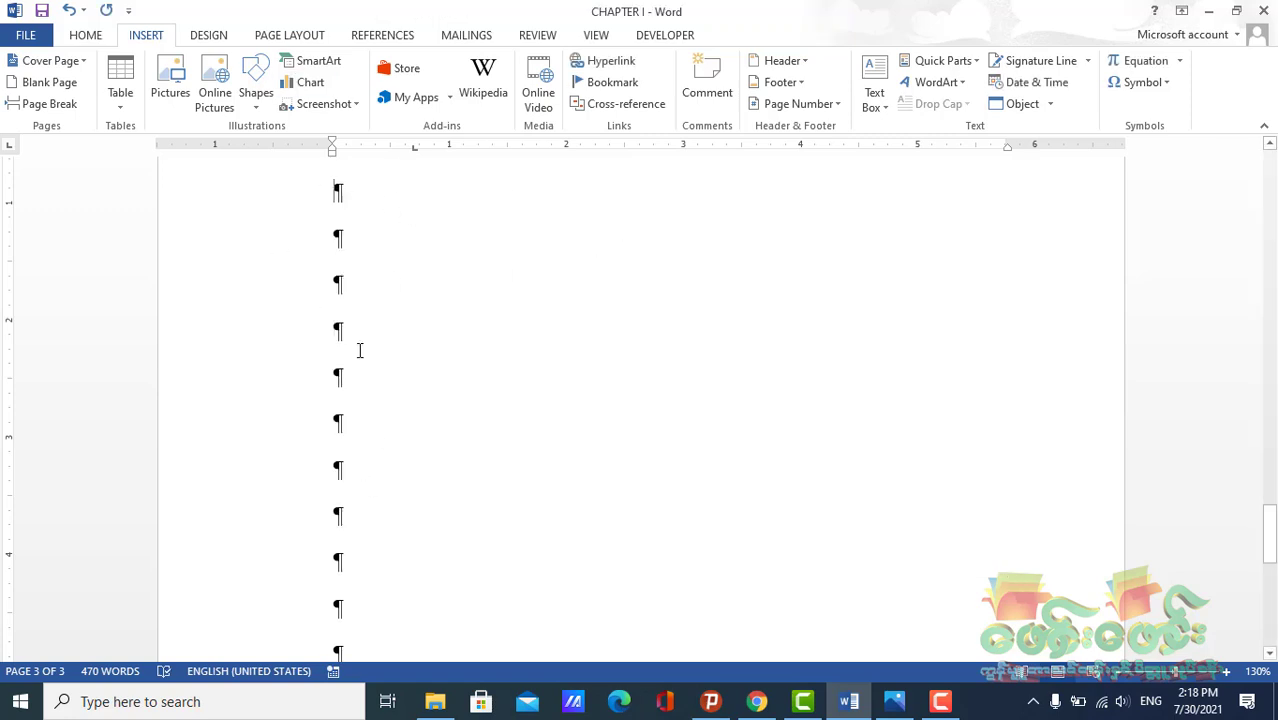
click(357, 197)
click(364, 236)
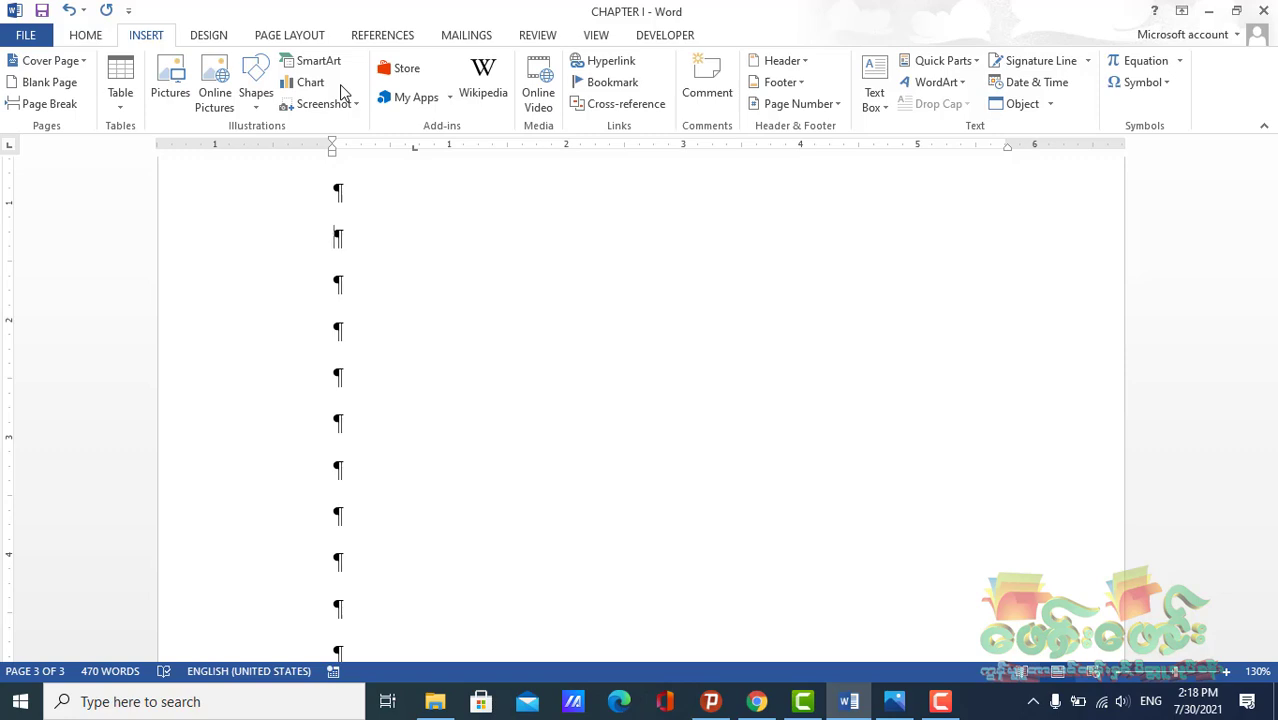
click(296, 84)
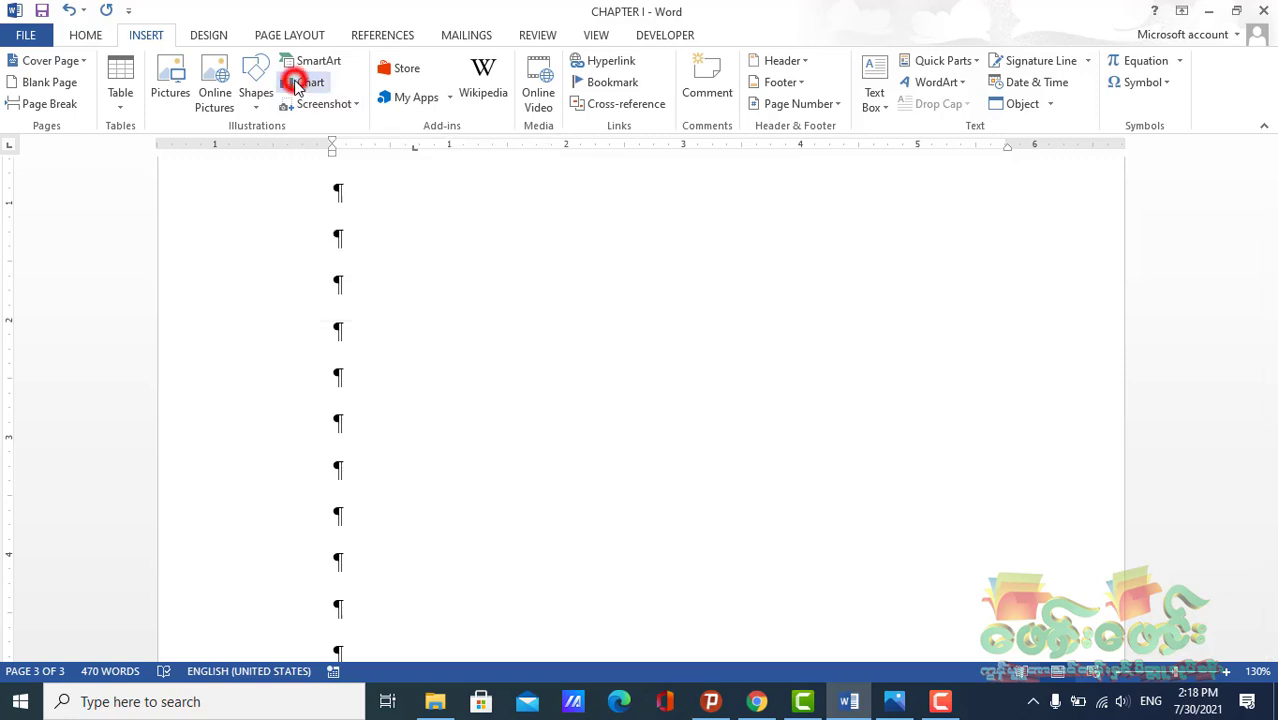
click(370, 270)
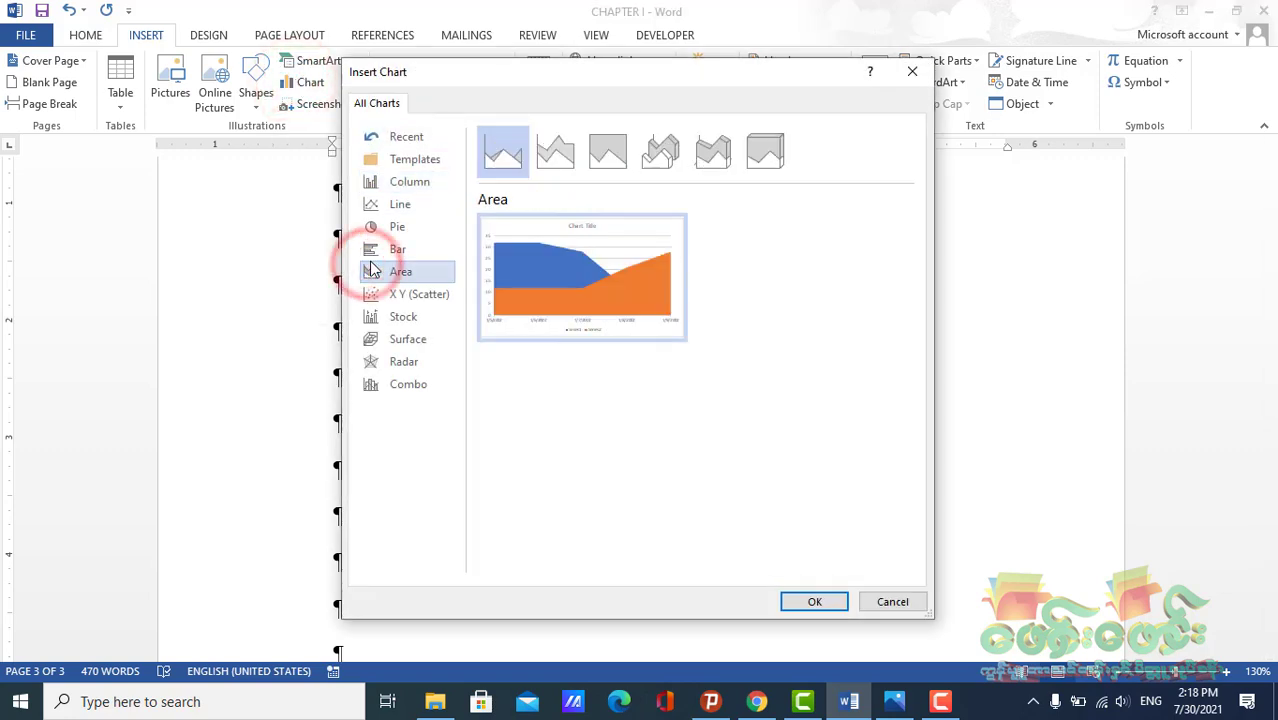
click(402, 318)
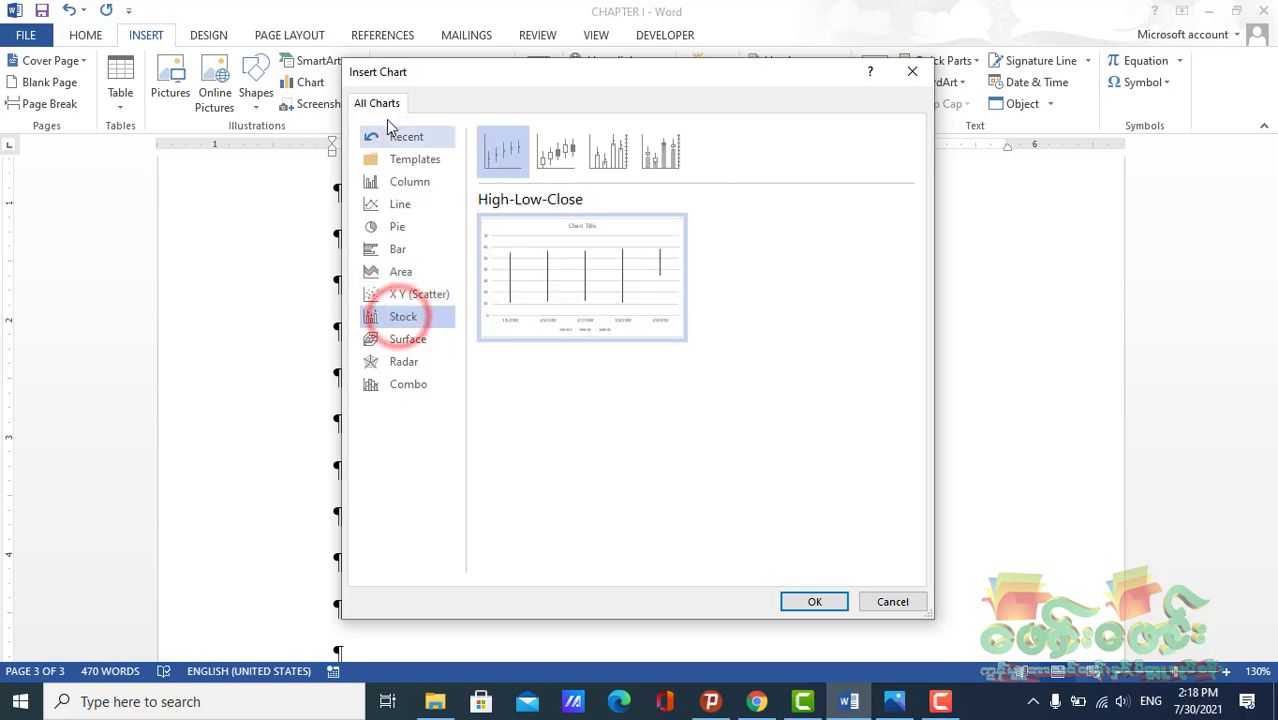
click(912, 71)
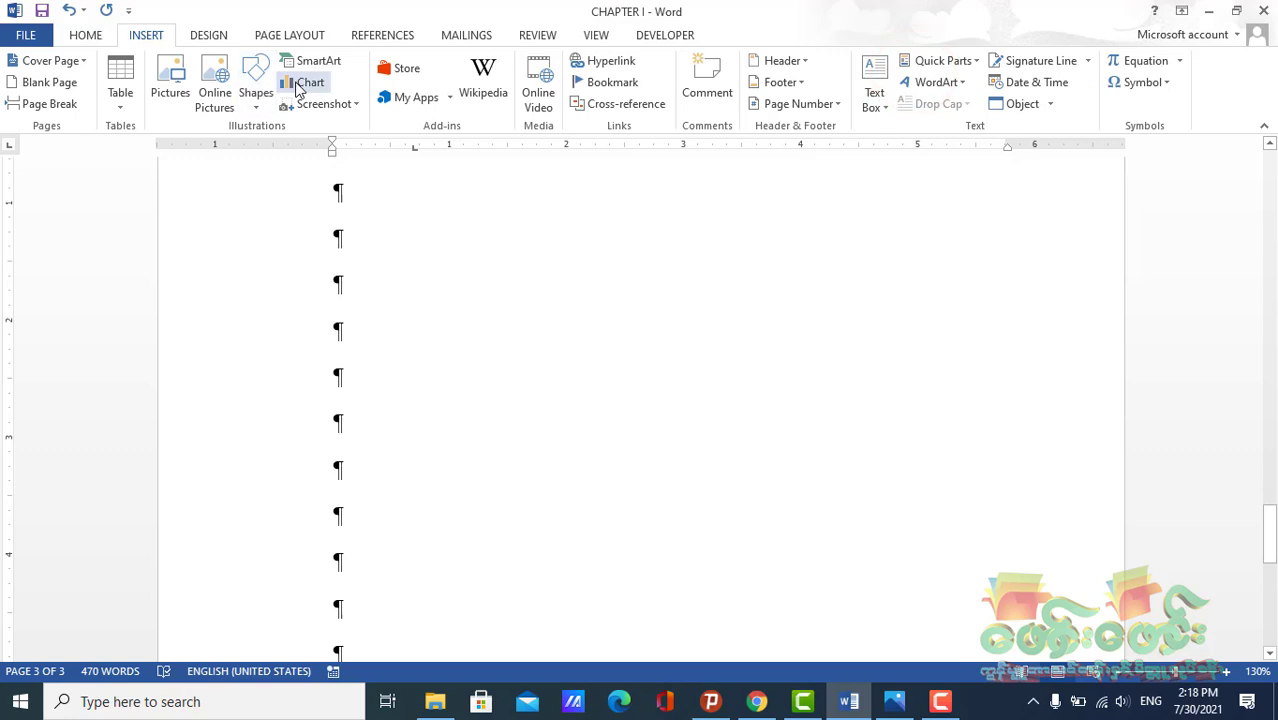
Insert a 3-D Stacked Column chart after previewing the Bar chart subtypes
click(297, 86)
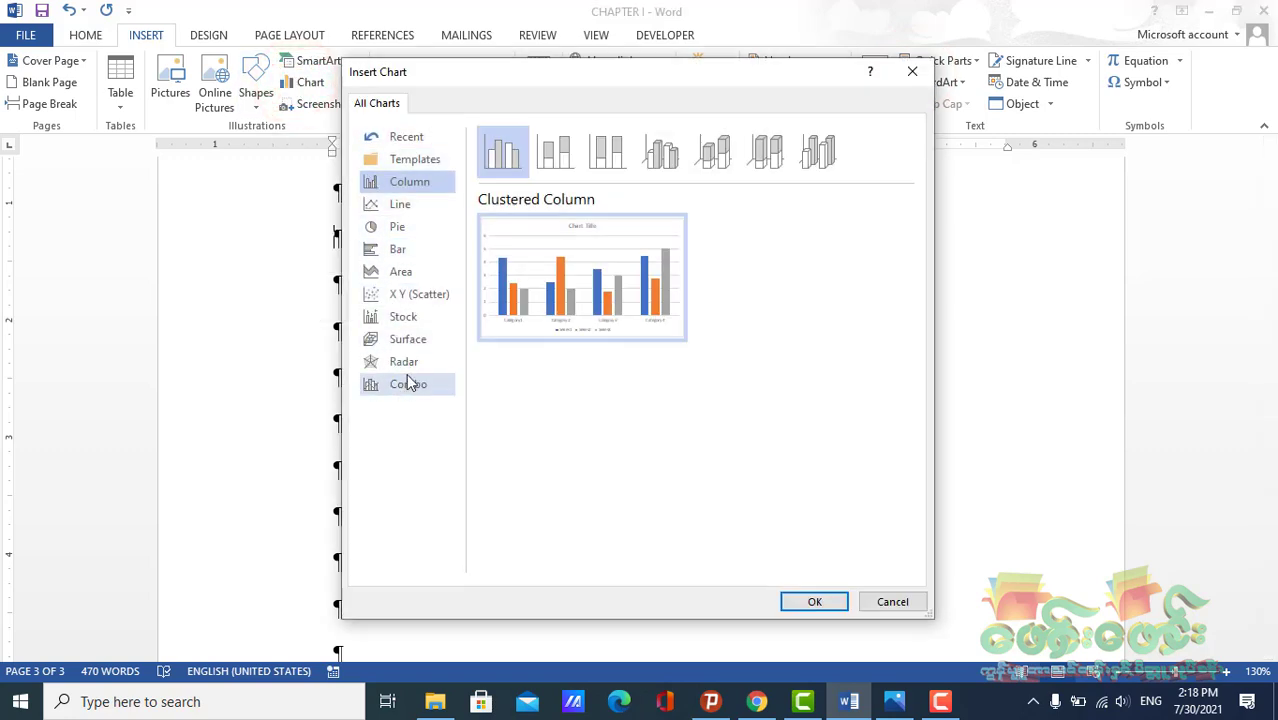
click(396, 251)
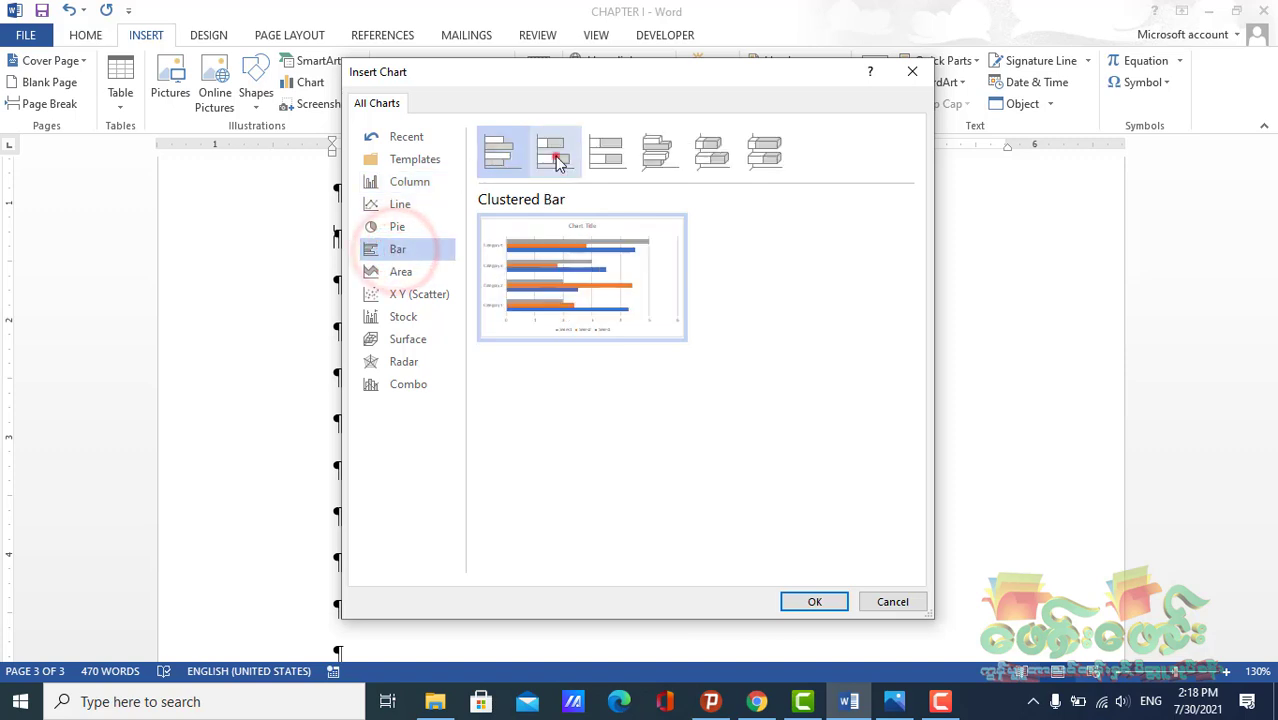
click(555, 155)
click(610, 155)
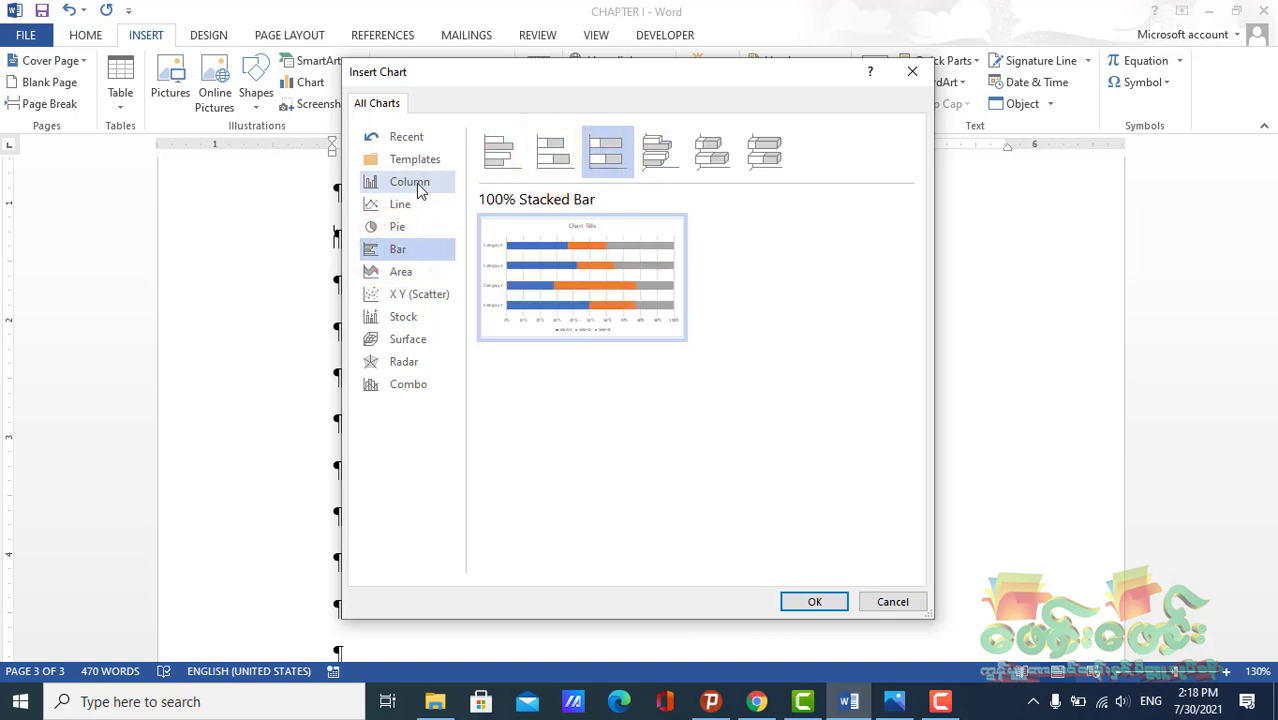
click(413, 182)
click(661, 155)
click(713, 155)
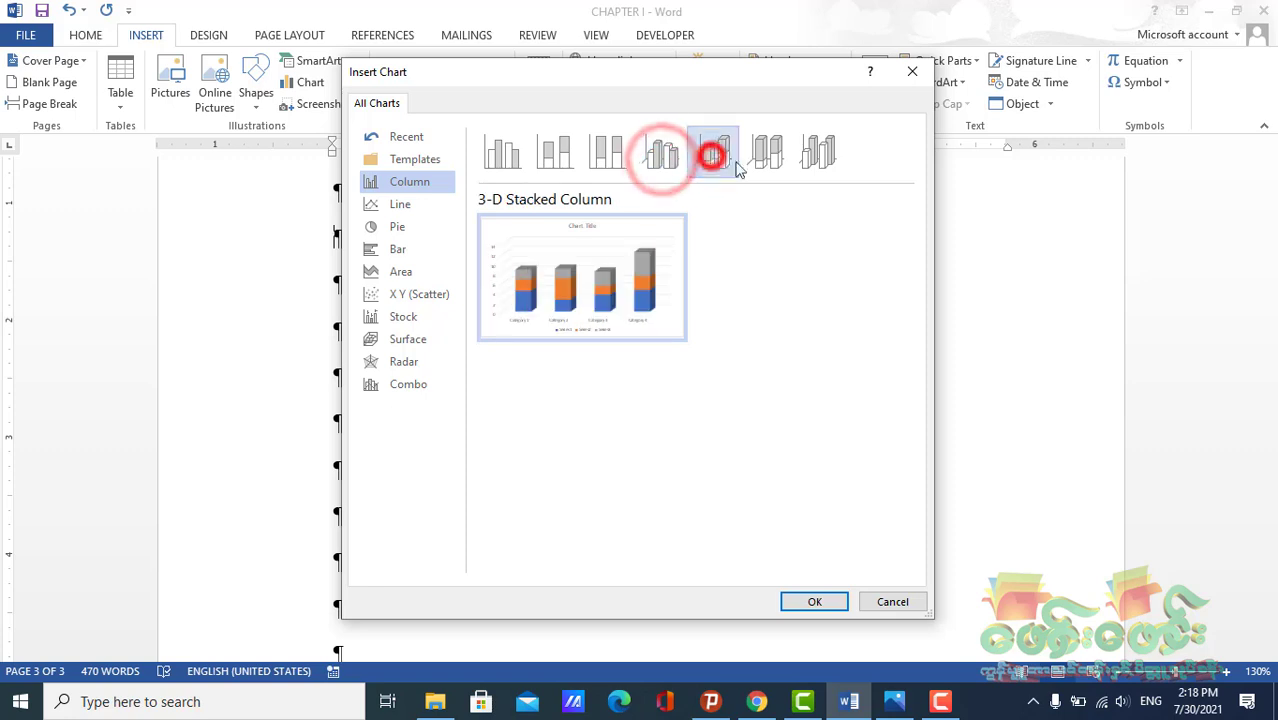
click(815, 602)
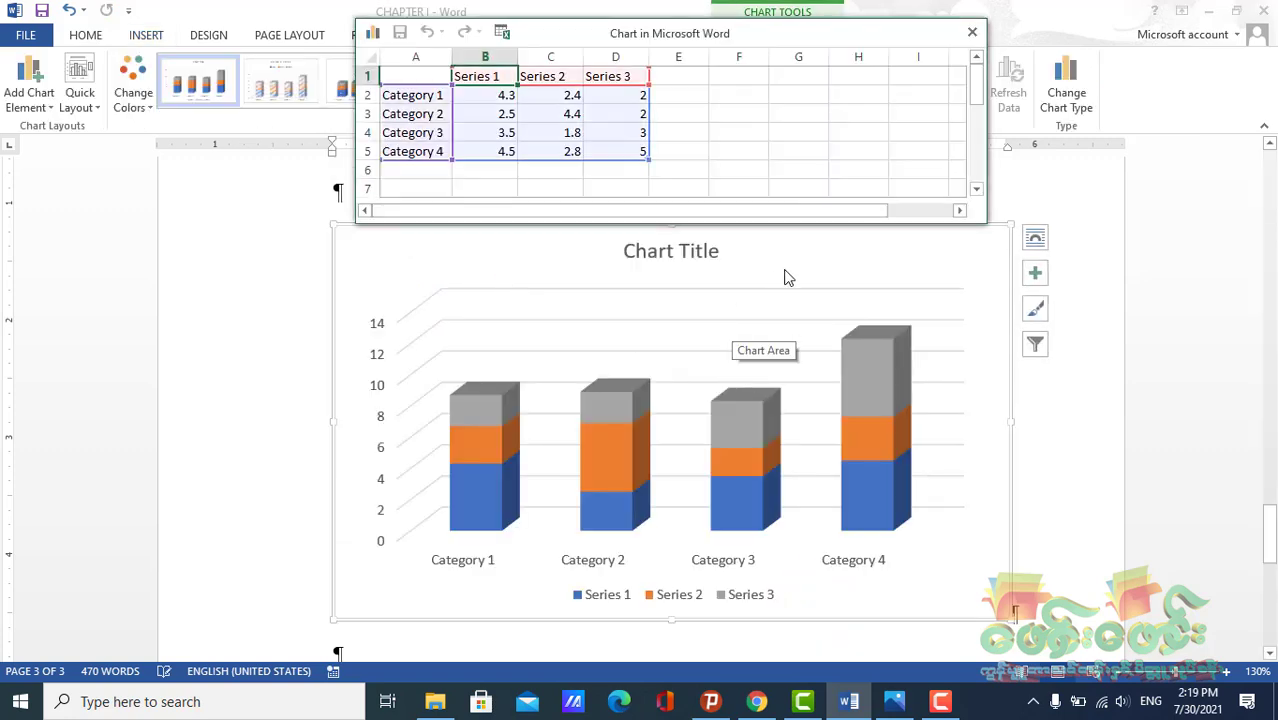
Close the new chart's data sheet and delete the 3-D Stacked Column chart
click(479, 78)
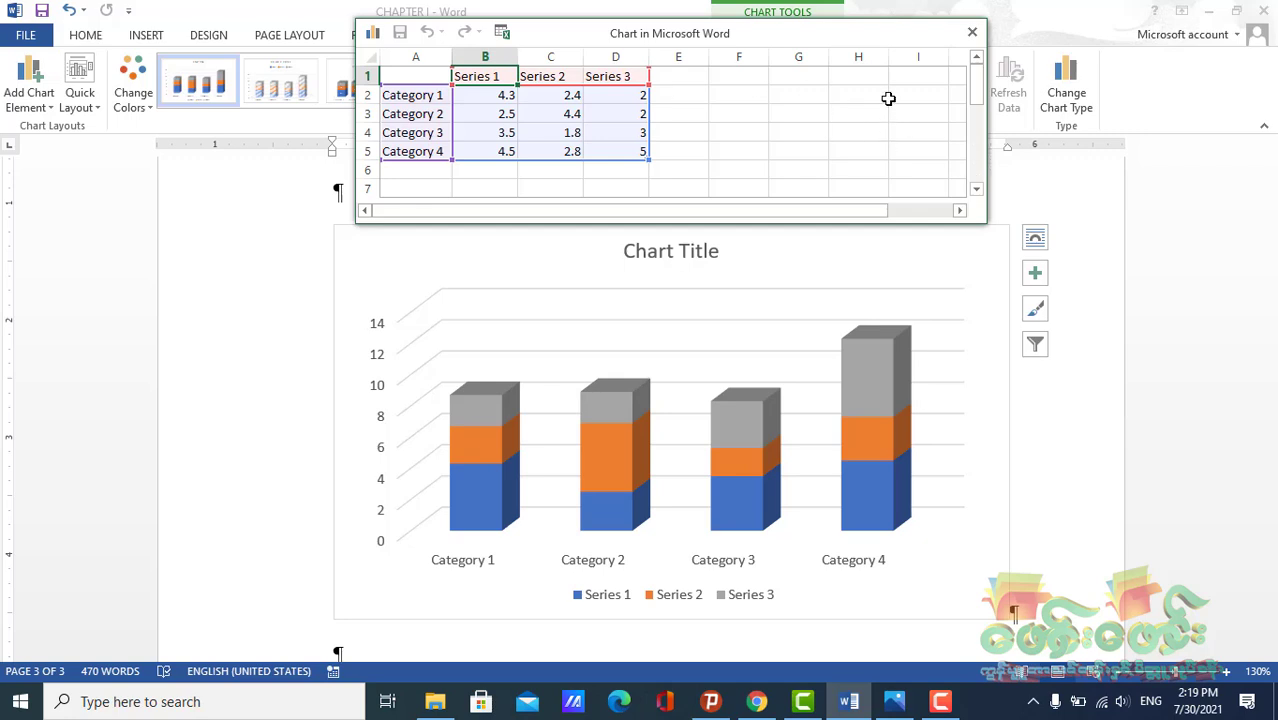
click(969, 36)
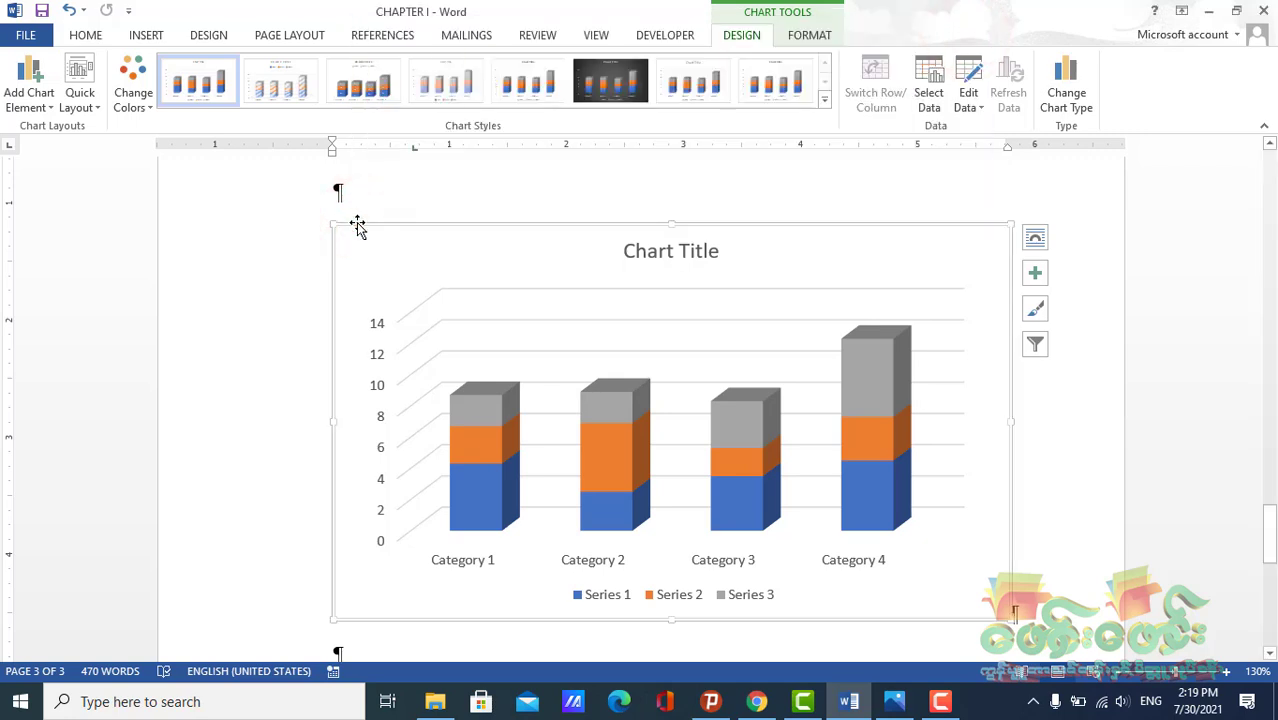
key(Delete)
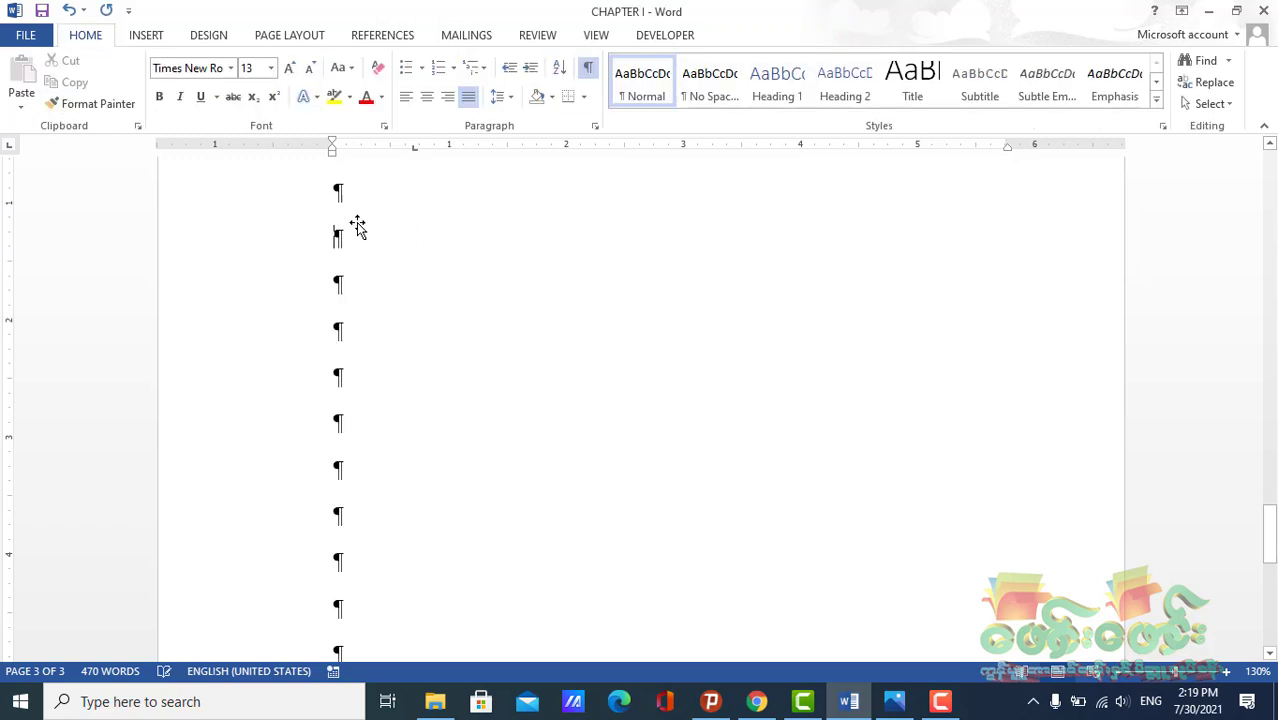
click(148, 36)
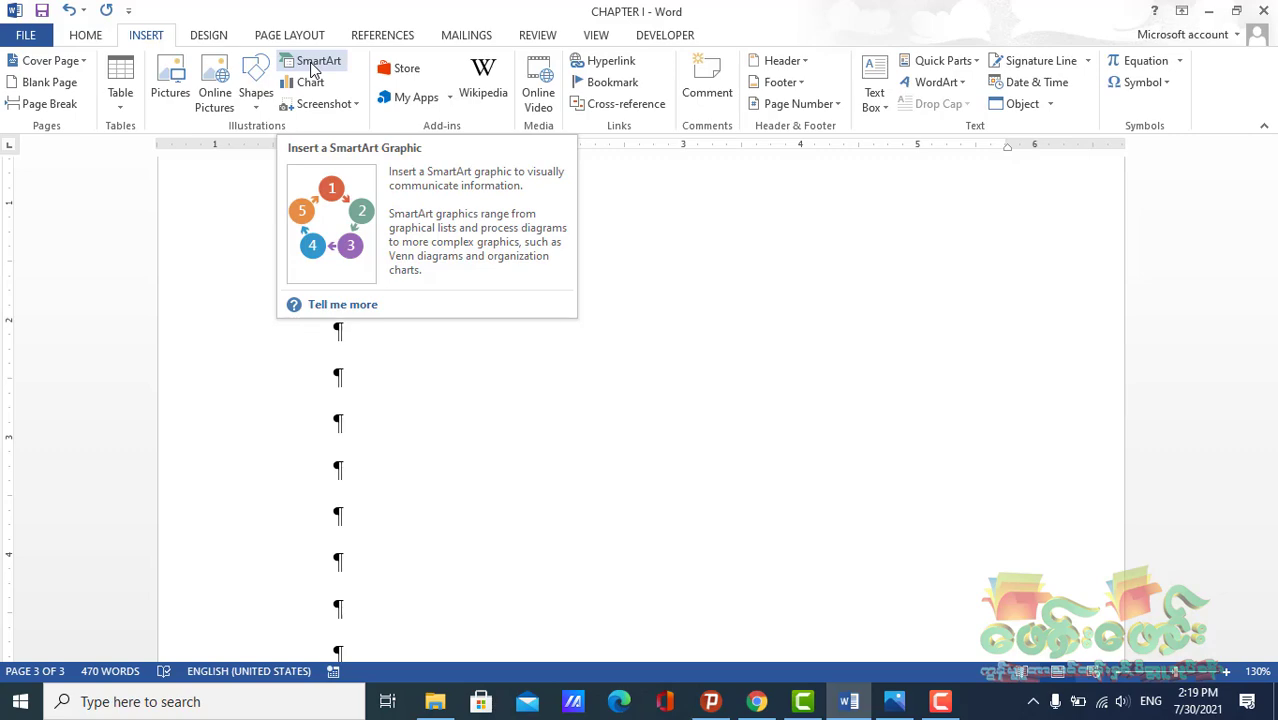
click(311, 62)
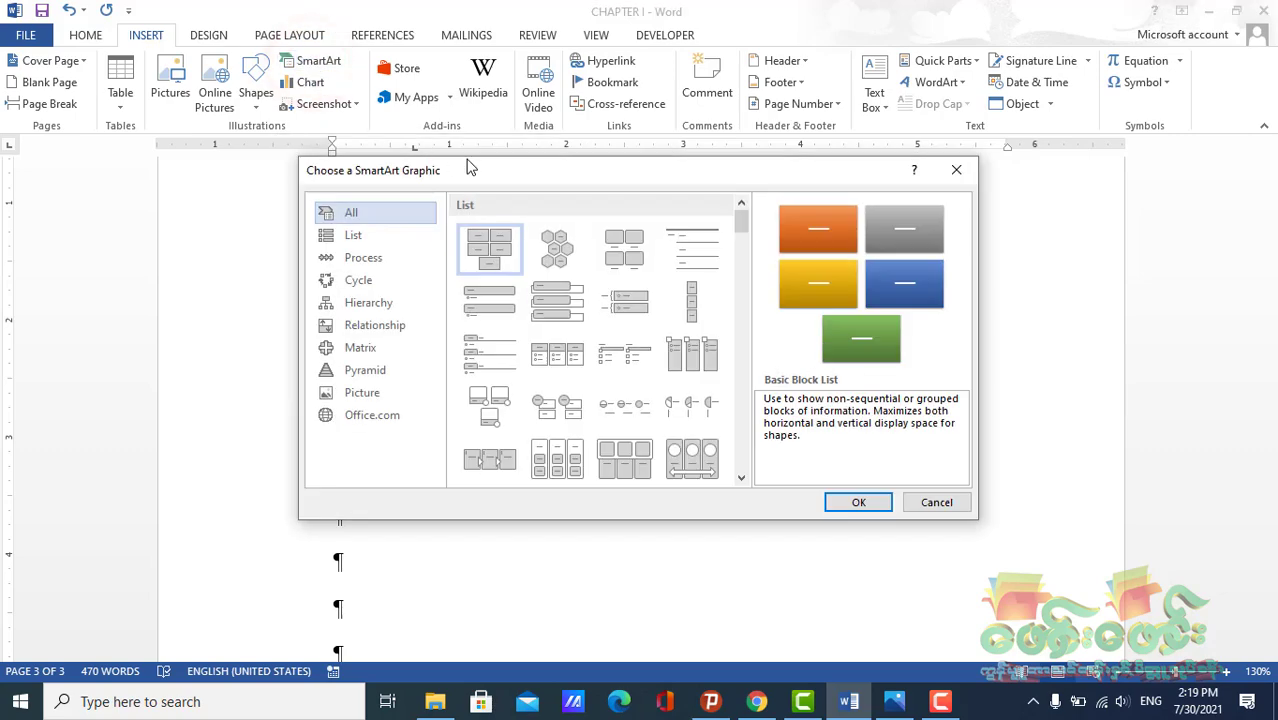
drag(484, 177, 462, 158)
click(928, 153)
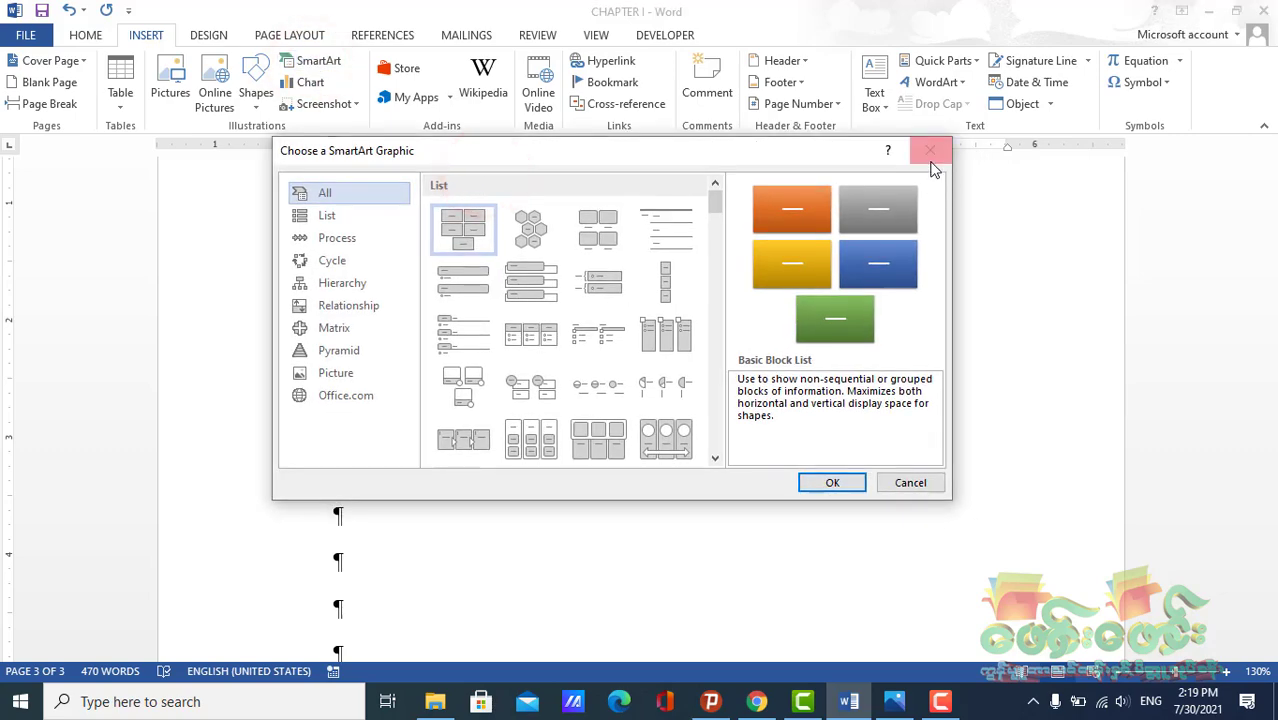
Insert a Segmented Process SmartArt graphic after browsing the List and Process layout galleries
click(301, 66)
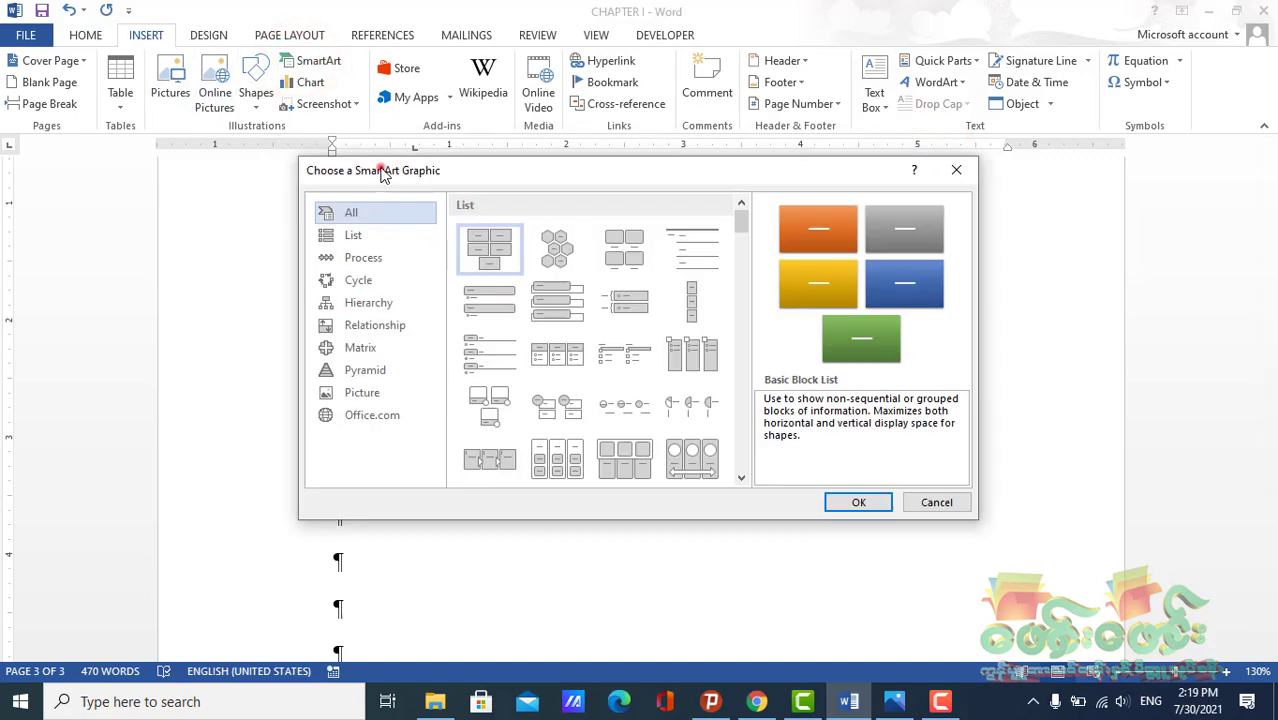
drag(381, 168, 457, 69)
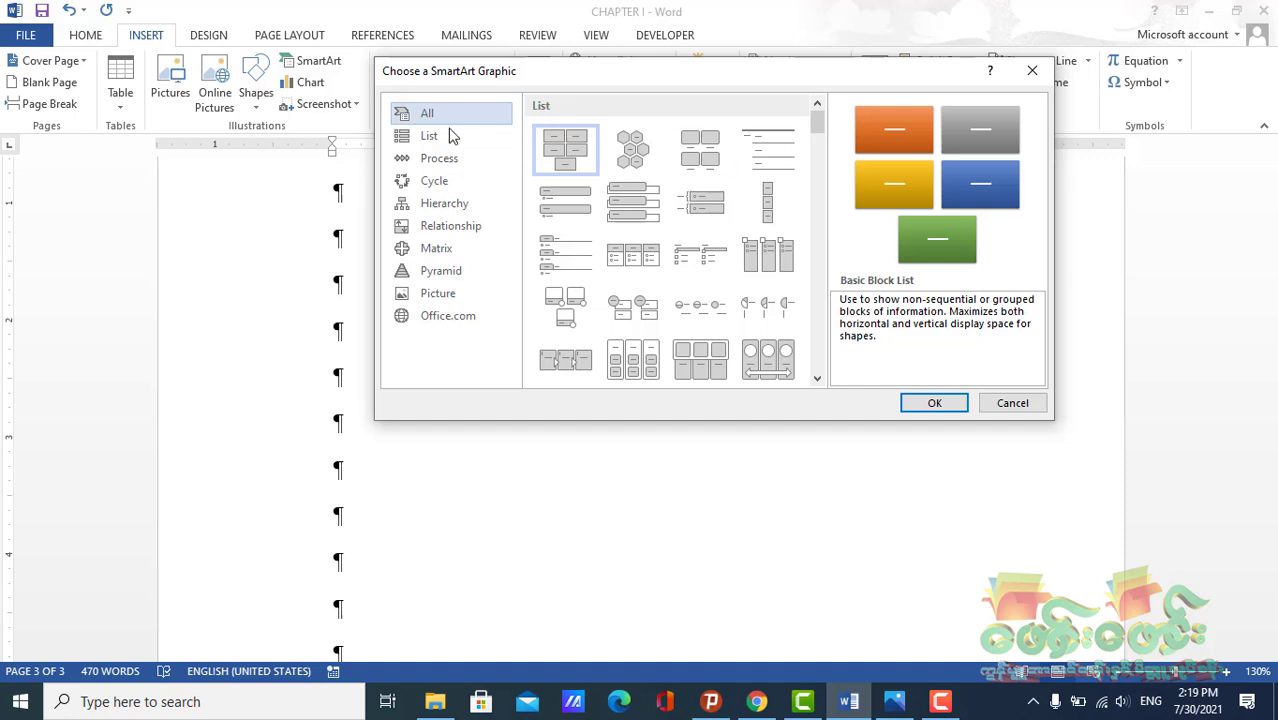
mouse_move(818, 125)
mouse_down()
mouse_move(834, 390)
mouse_move(809, 112)
mouse_up()
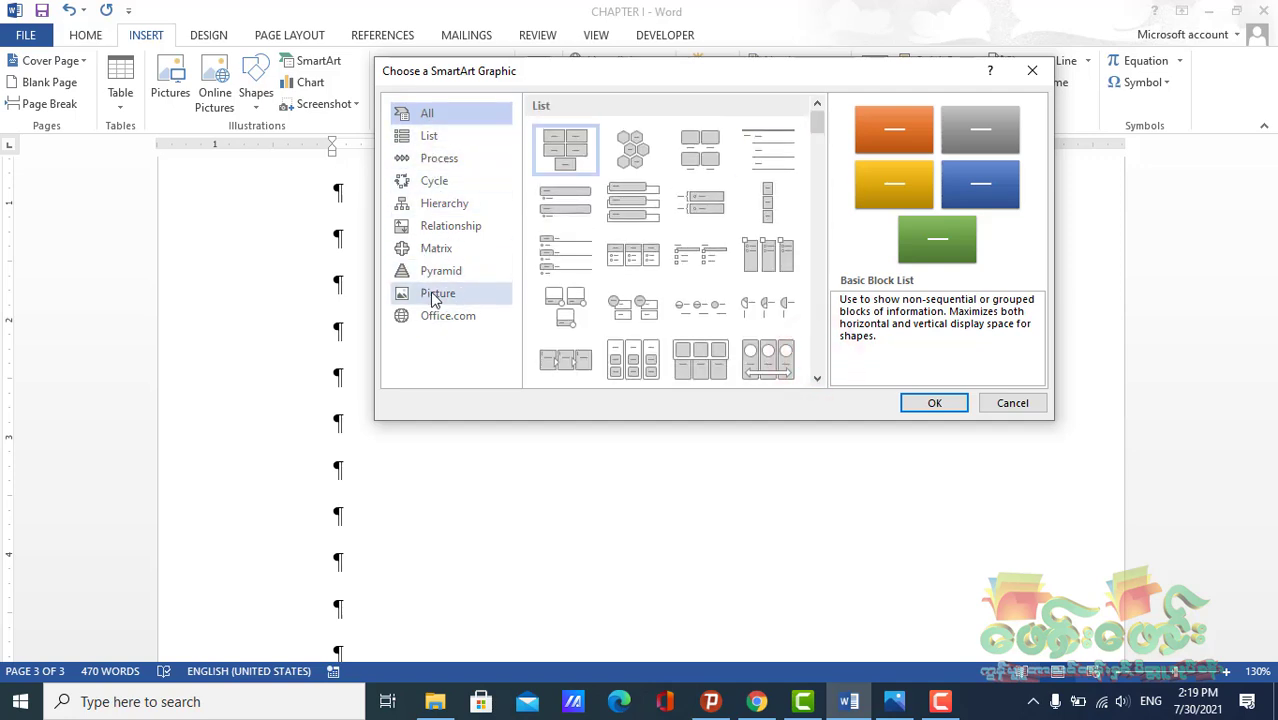
click(420, 134)
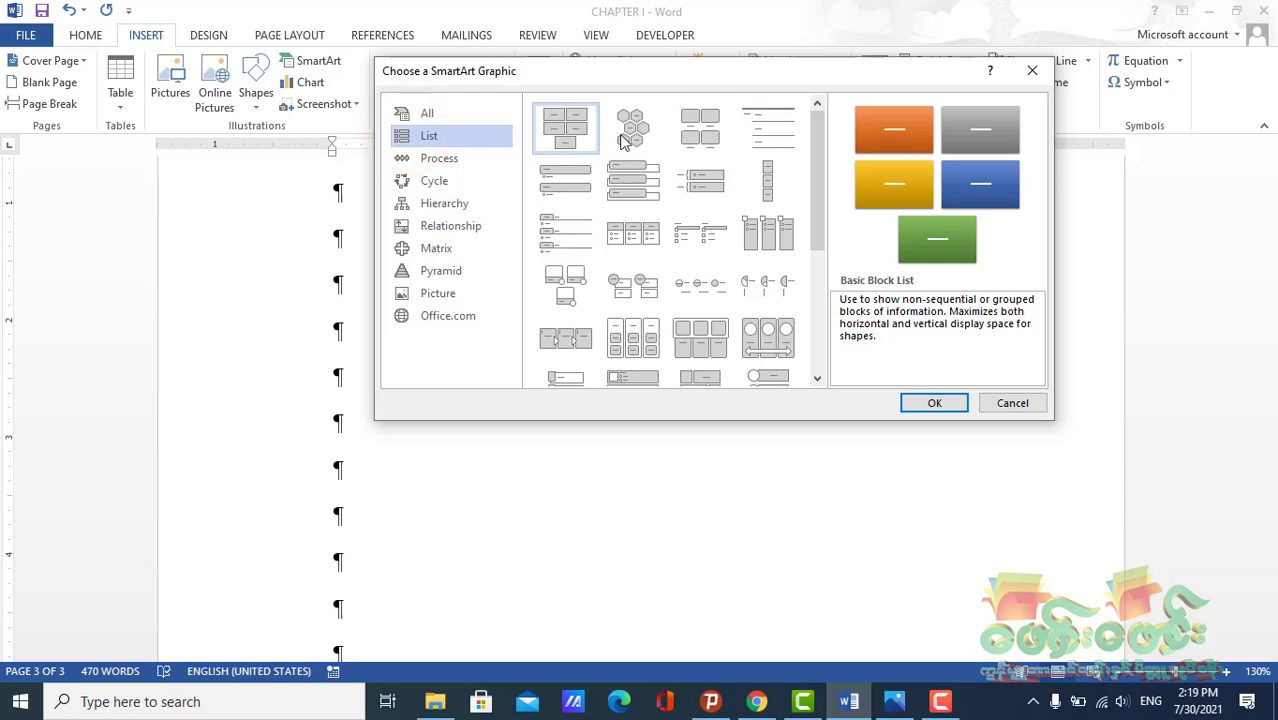
drag(815, 130, 815, 250)
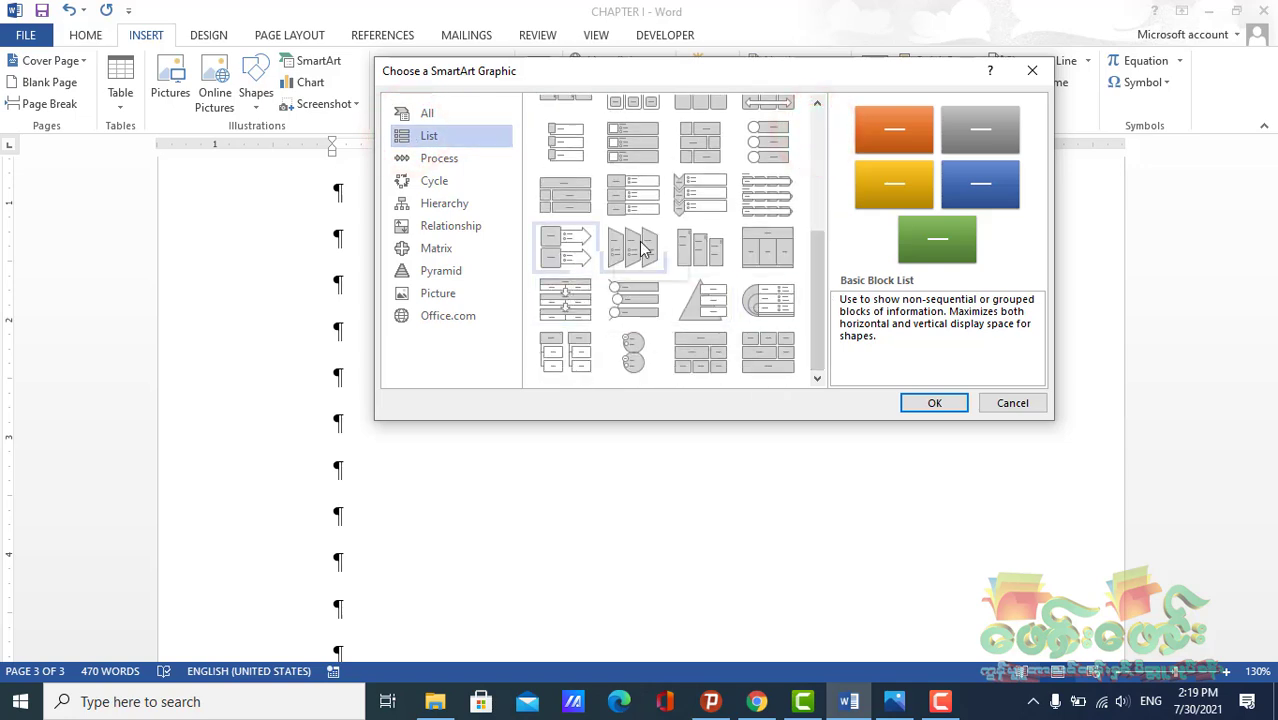
click(767, 250)
click(566, 300)
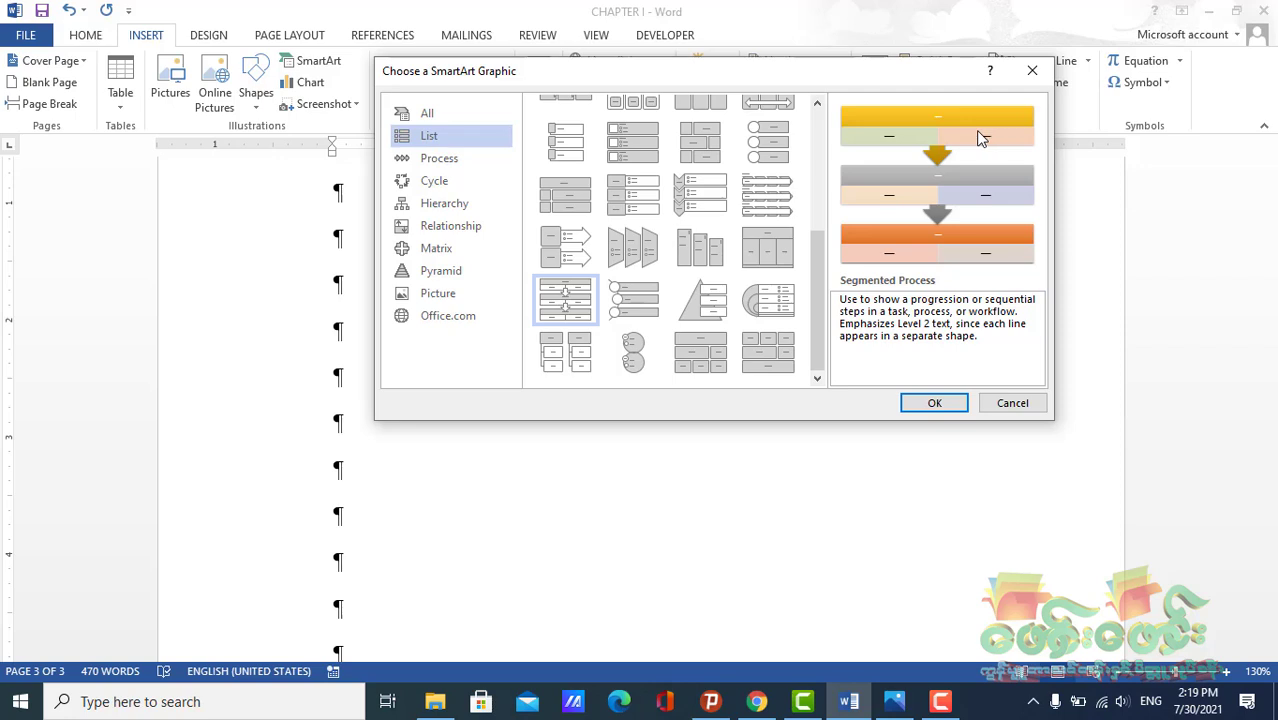
click(440, 158)
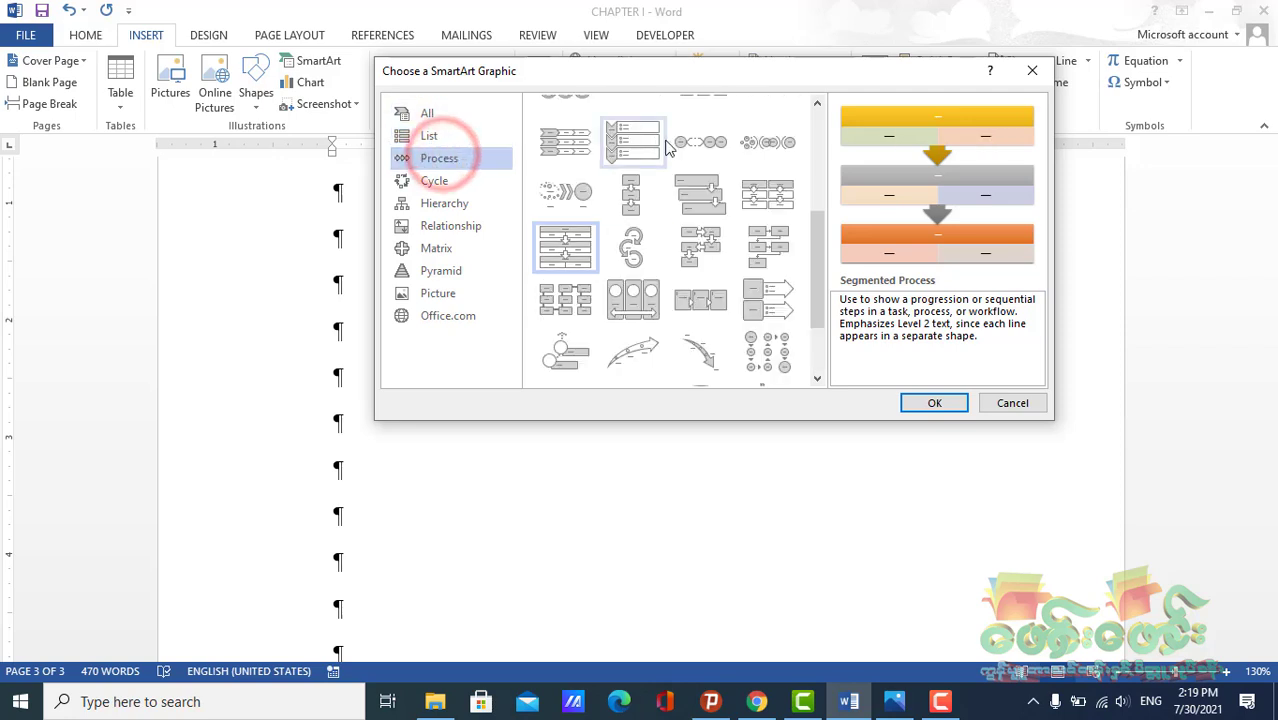
scroll(640, 270, up, 5)
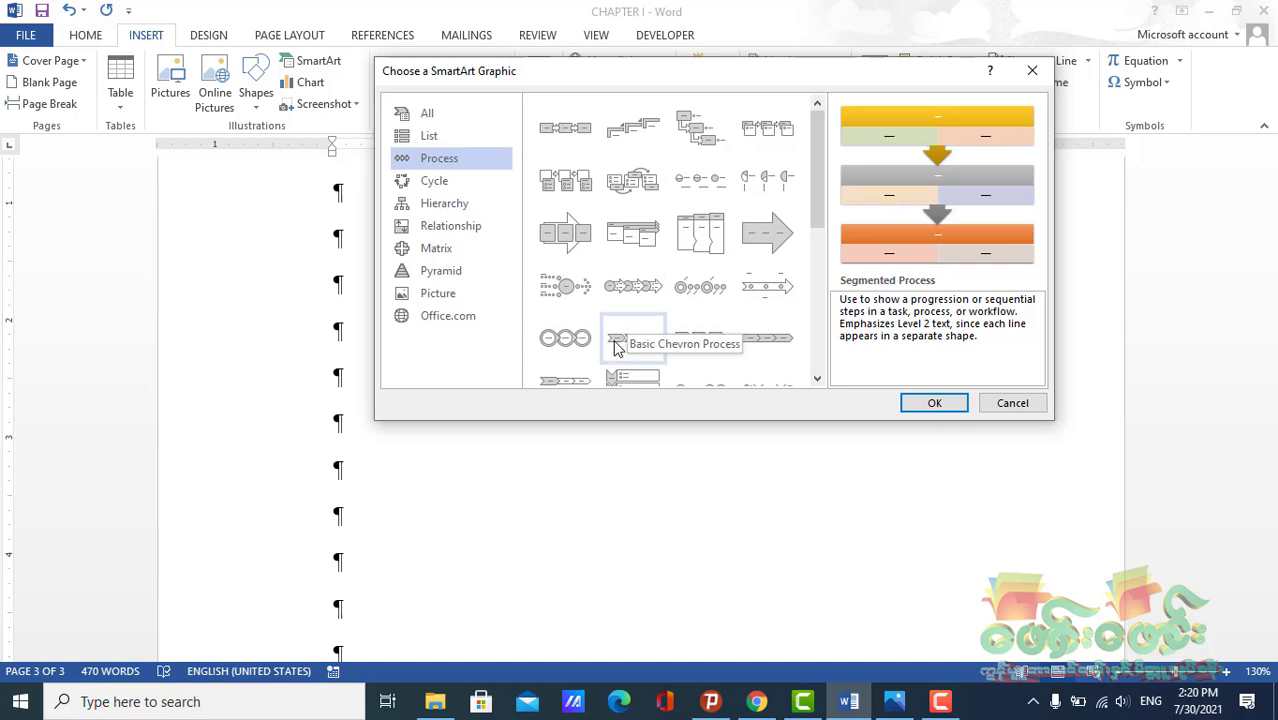
scroll(612, 320, down, 5)
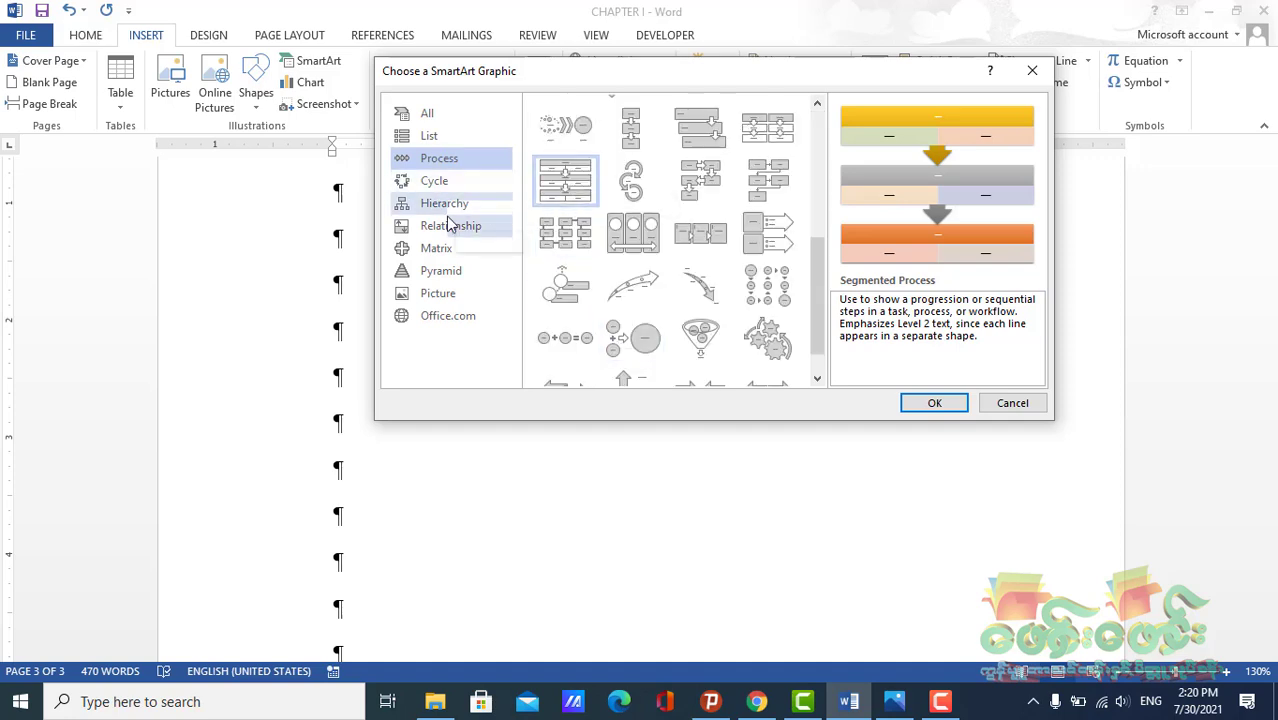
click(436, 164)
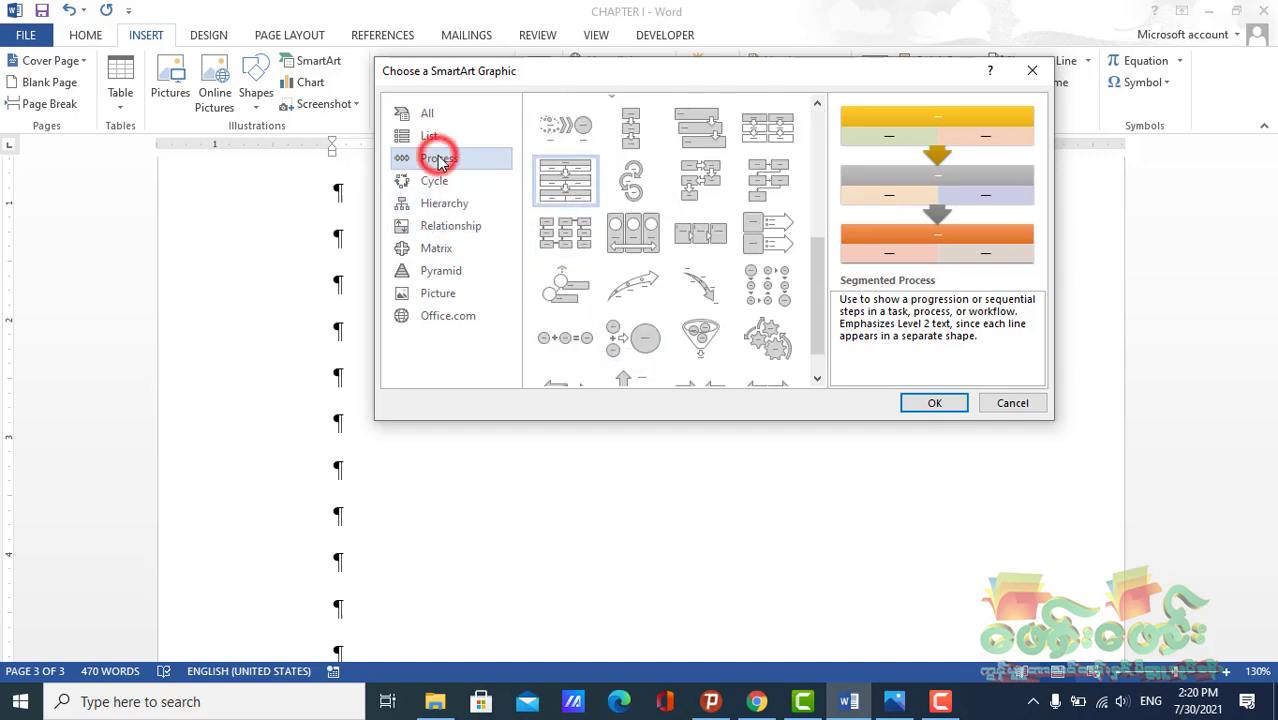
click(582, 186)
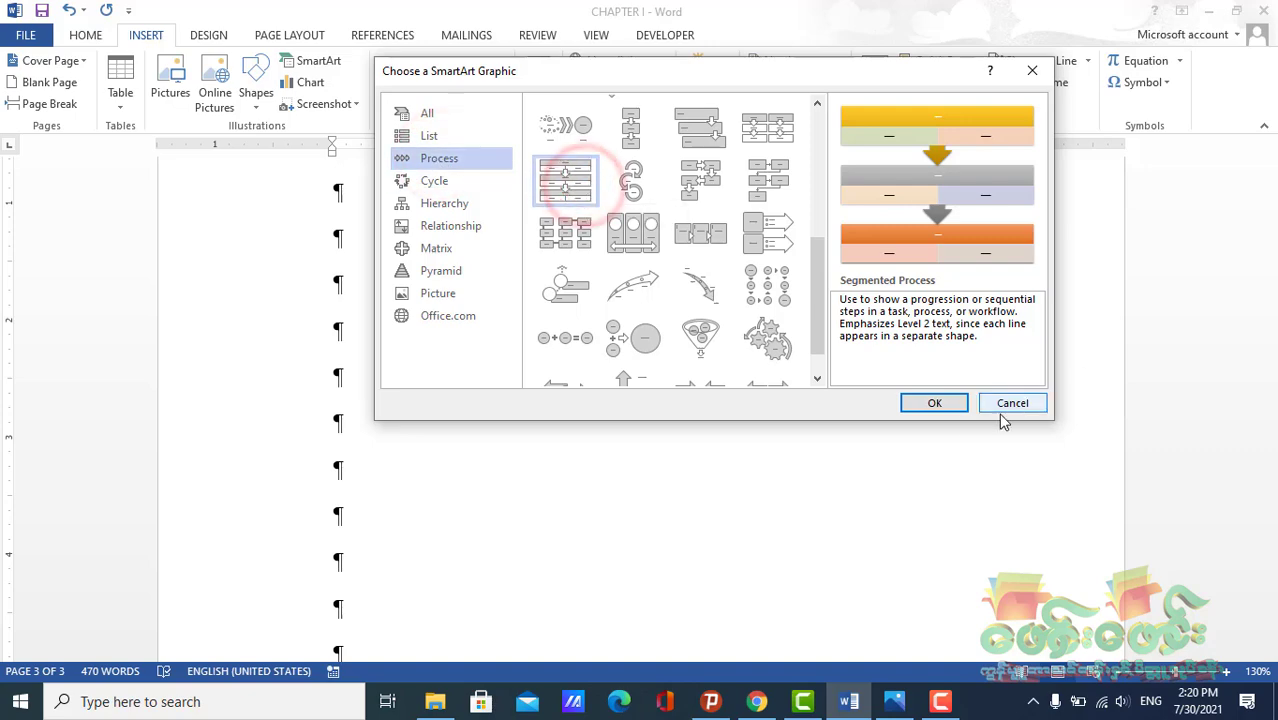
click(950, 404)
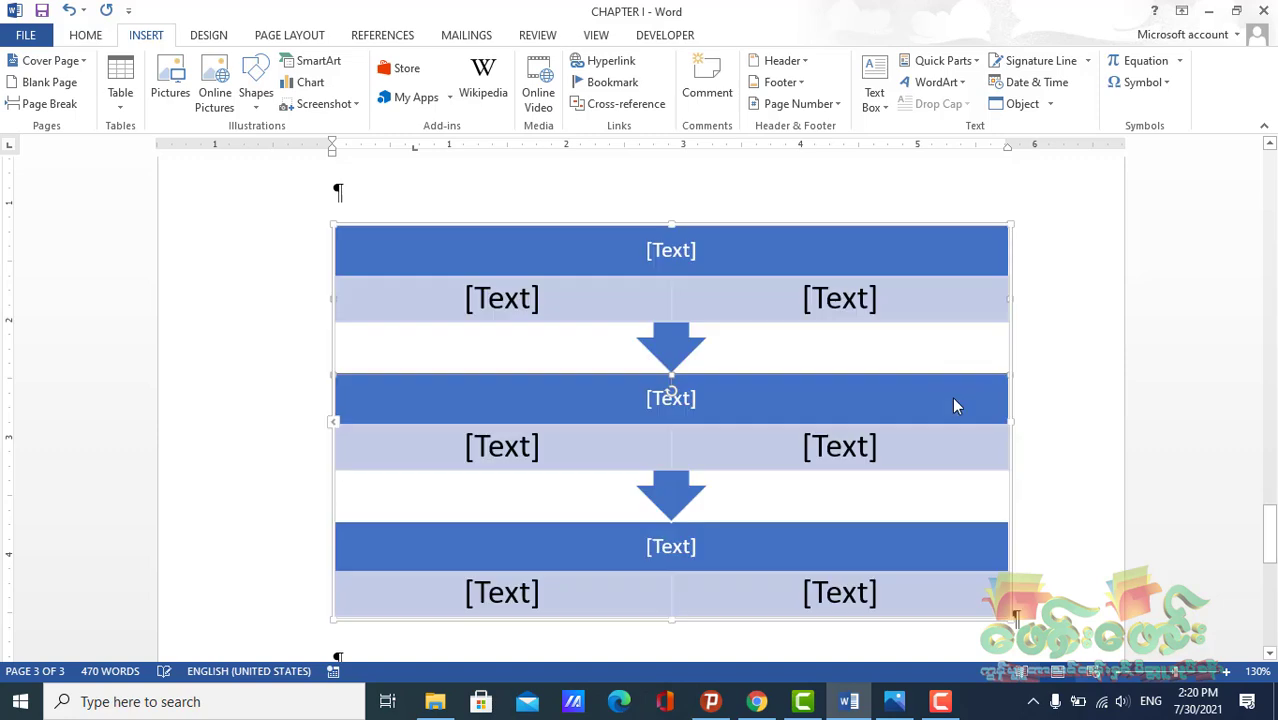
Select the SmartArt graphic, open its design tools, and drag the graphic slightly upward on the page
click(650, 289)
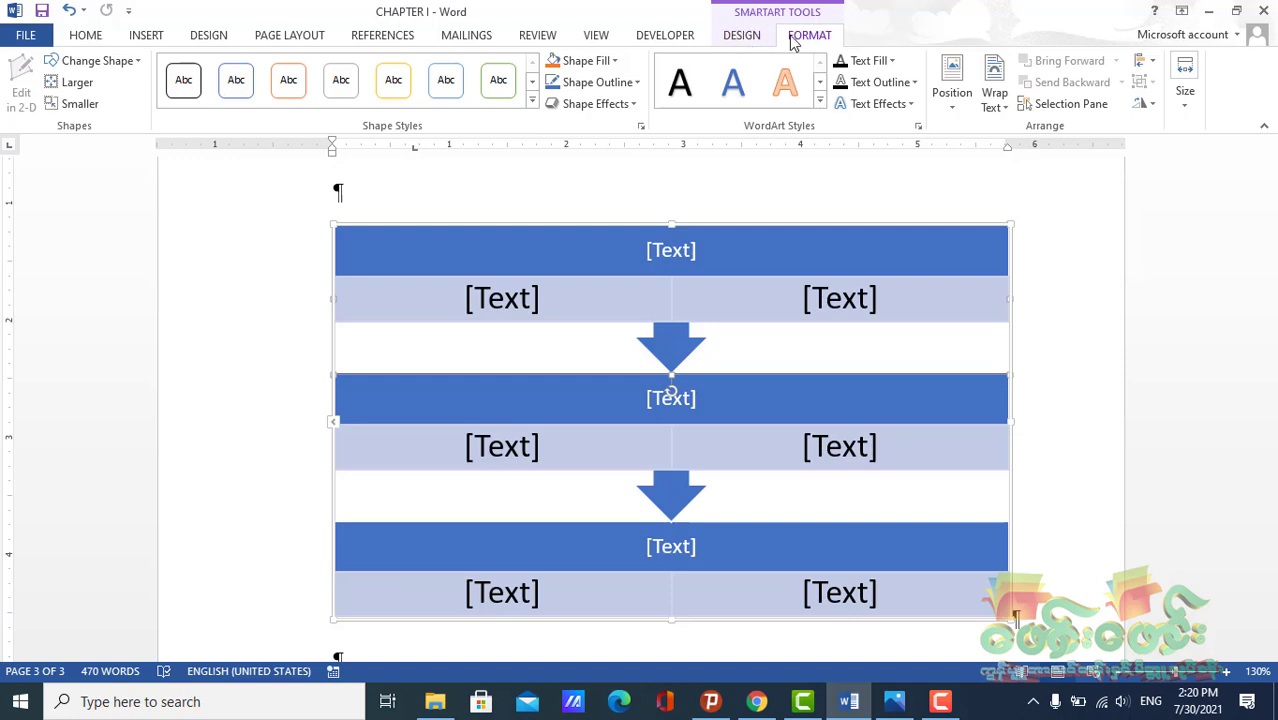
scroll(531, 257, down, 5)
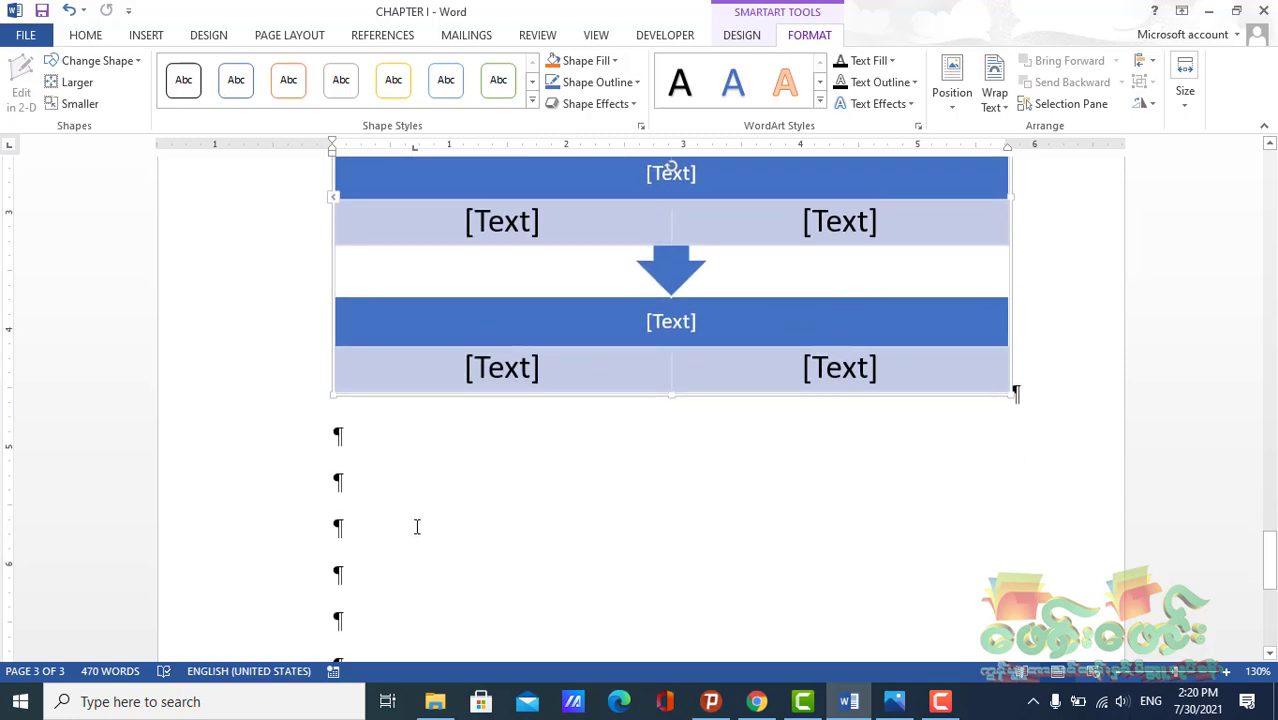
click(352, 491)
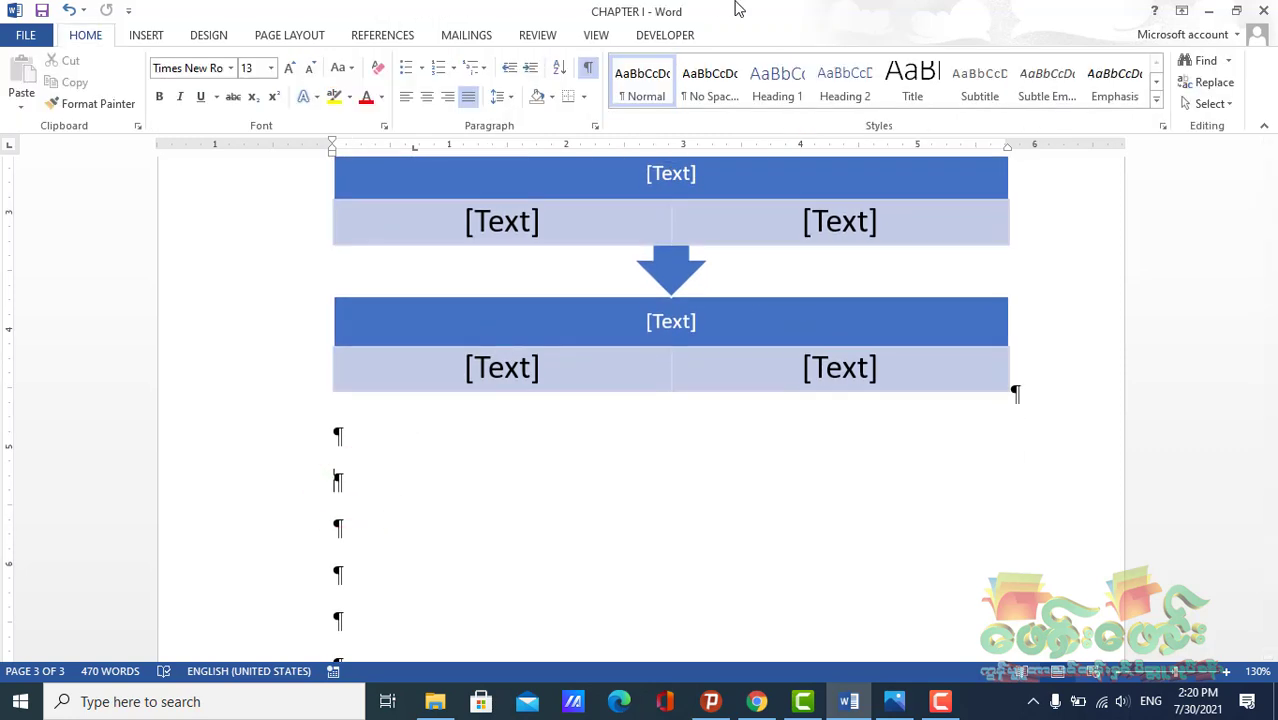
scroll(627, 385, up, 7)
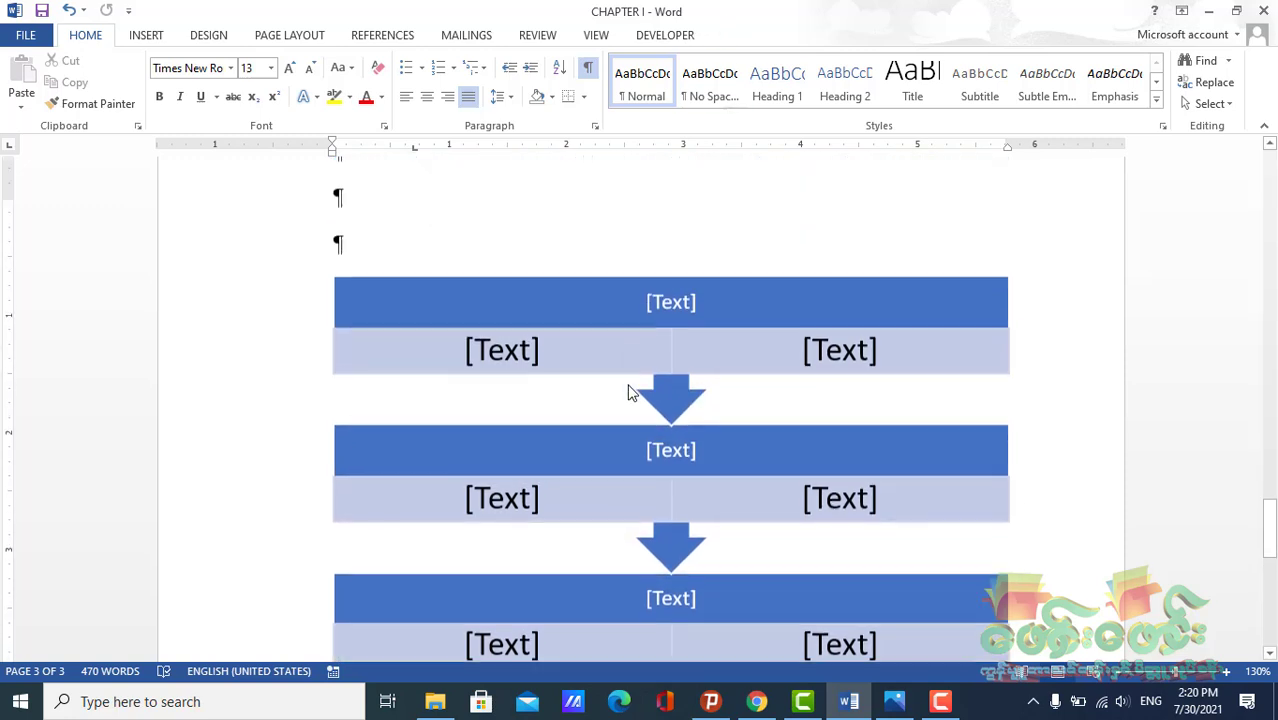
click(594, 358)
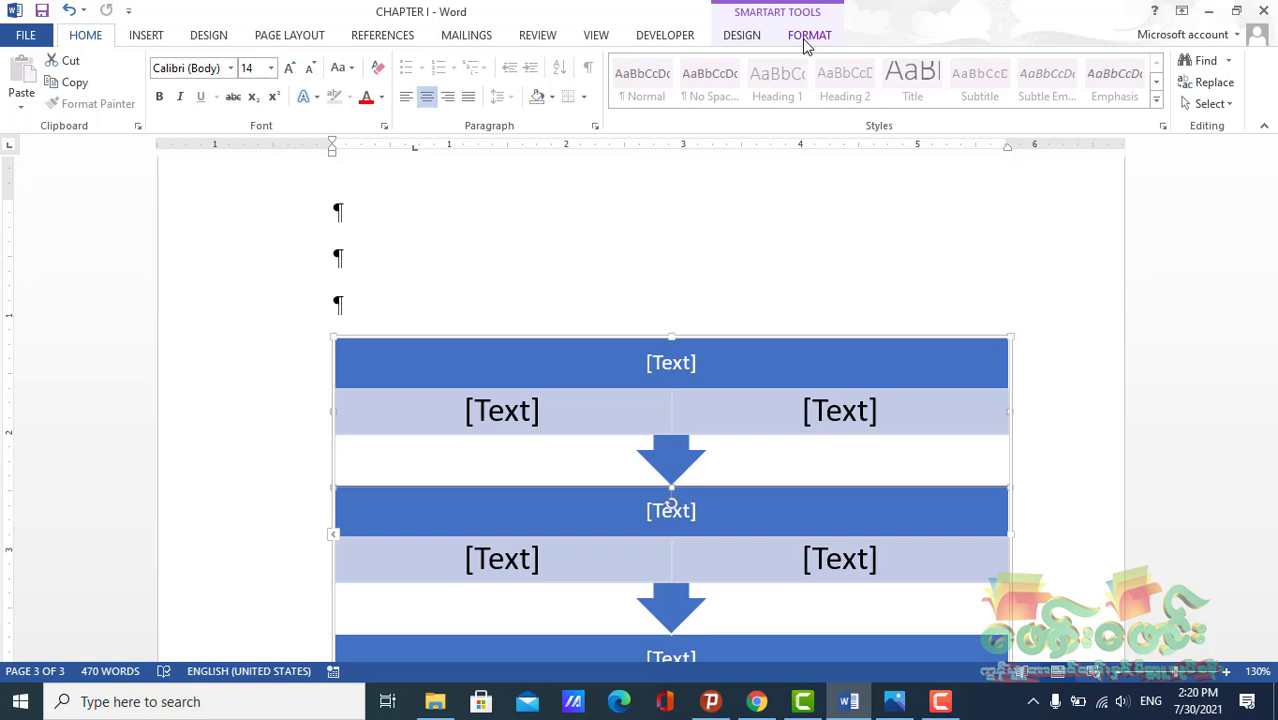
click(742, 35)
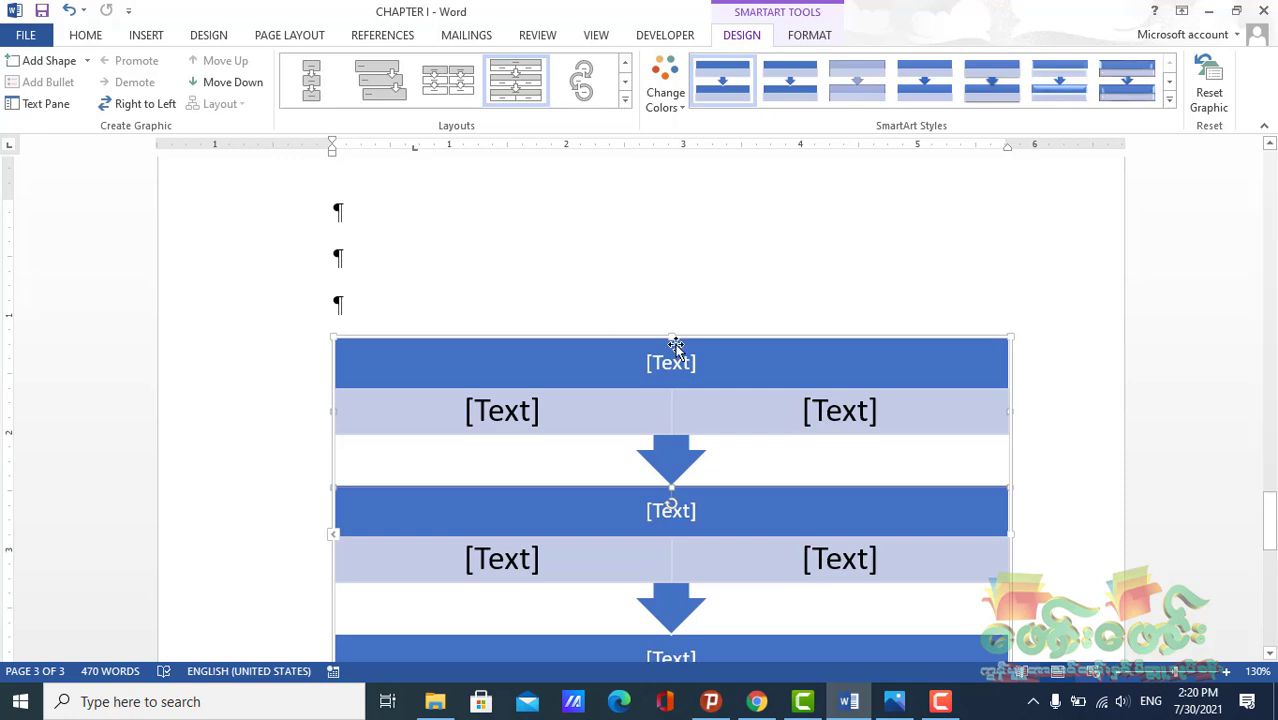
drag(712, 338, 685, 313)
drag(1011, 401, 1010, 297)
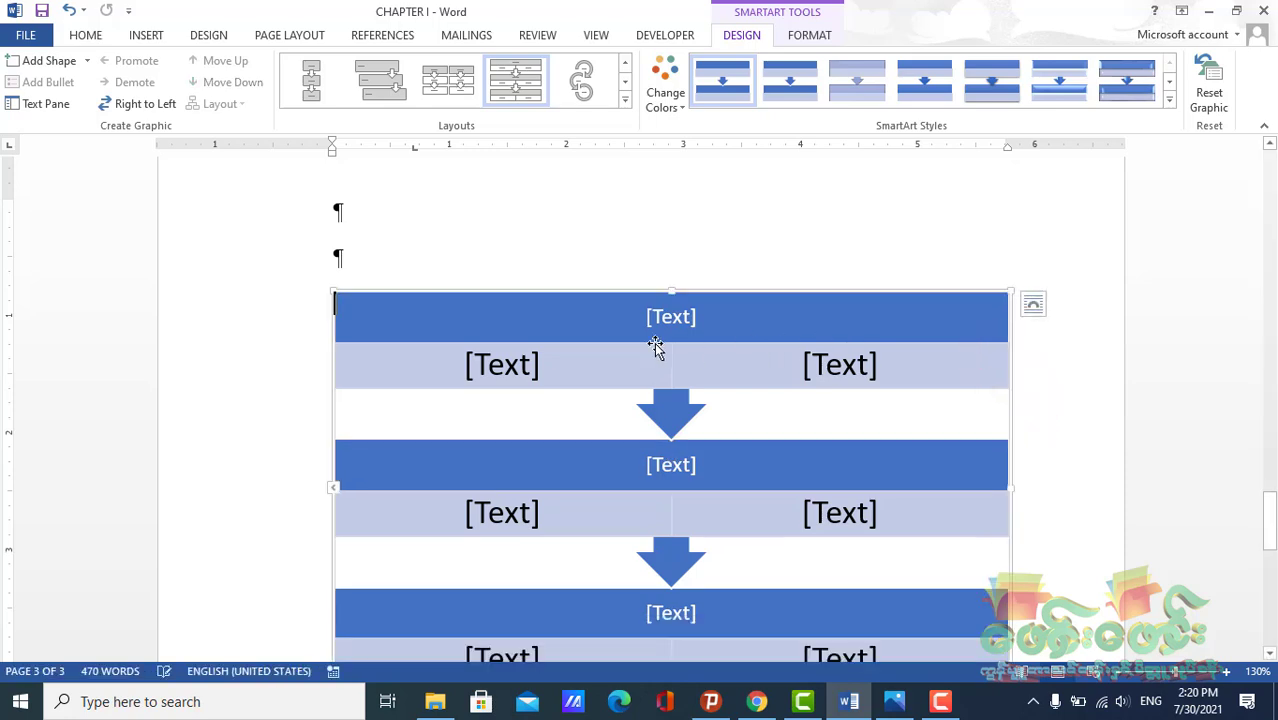
Enter ffgg in the first step's heading and dfdfd in both of its detail boxes
scroll(658, 354, down, 1)
scroll(658, 354, down, 4)
scroll(658, 354, up, 5)
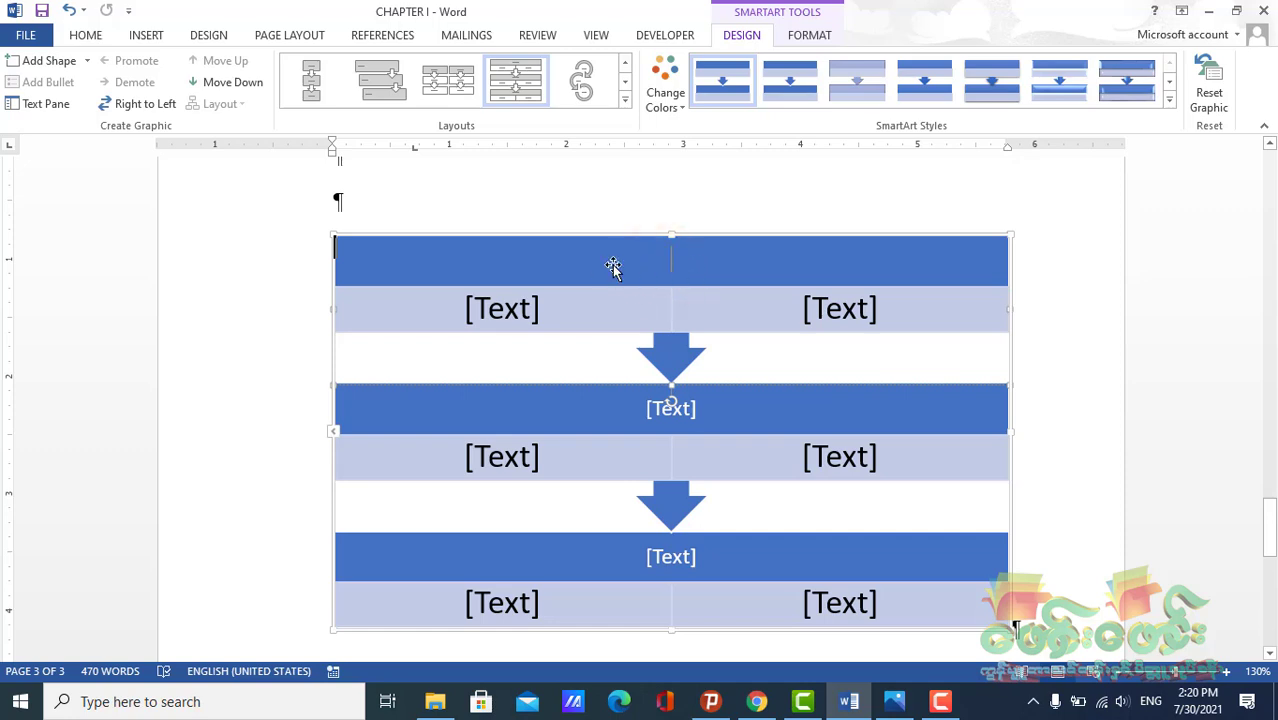
text(ffgg)
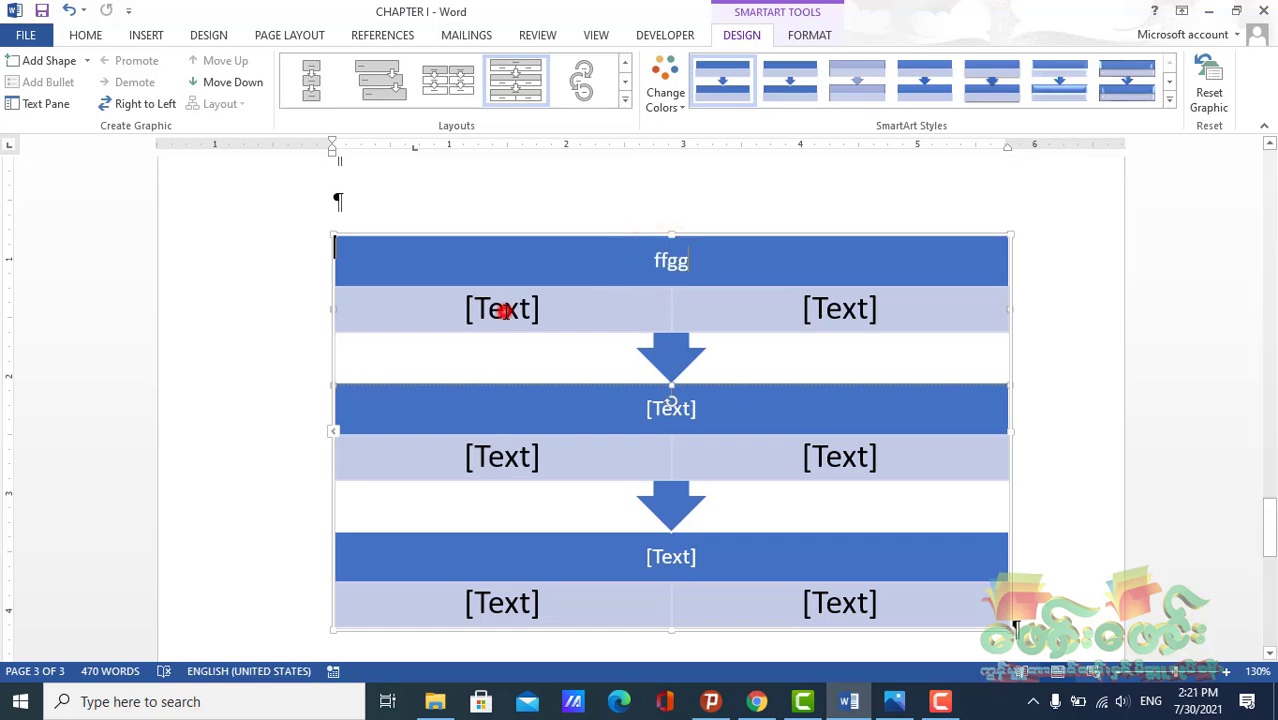
click(502, 308)
text(dfdfd)
click(831, 308)
text(dfdfd)
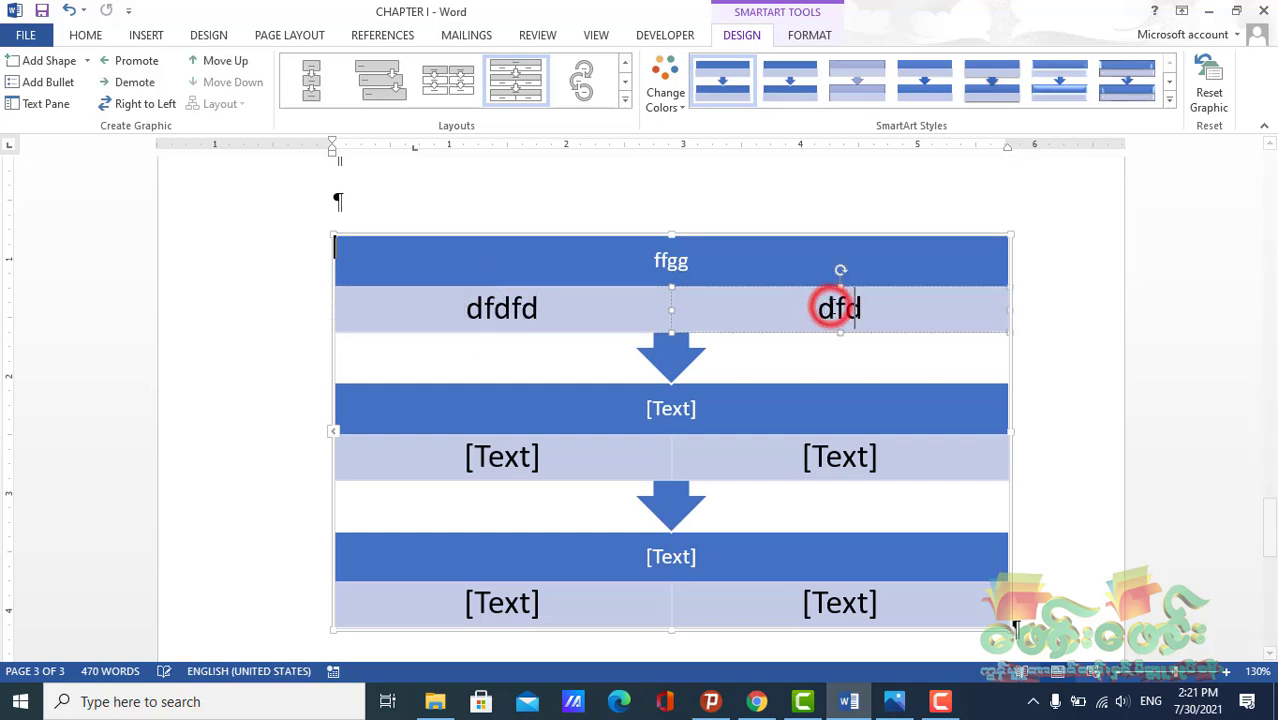
click(745, 370)
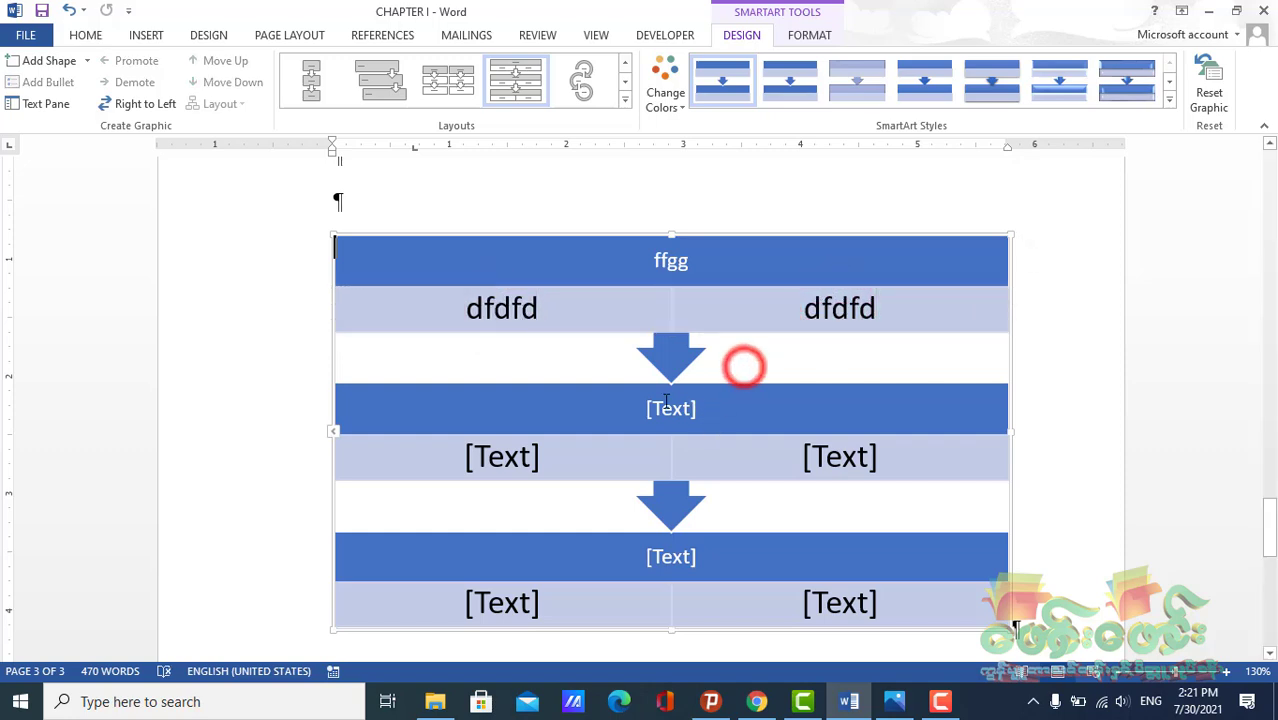
Add a shape before the last step's right detail box
scroll(633, 391, down, 3)
scroll(599, 408, up, 2)
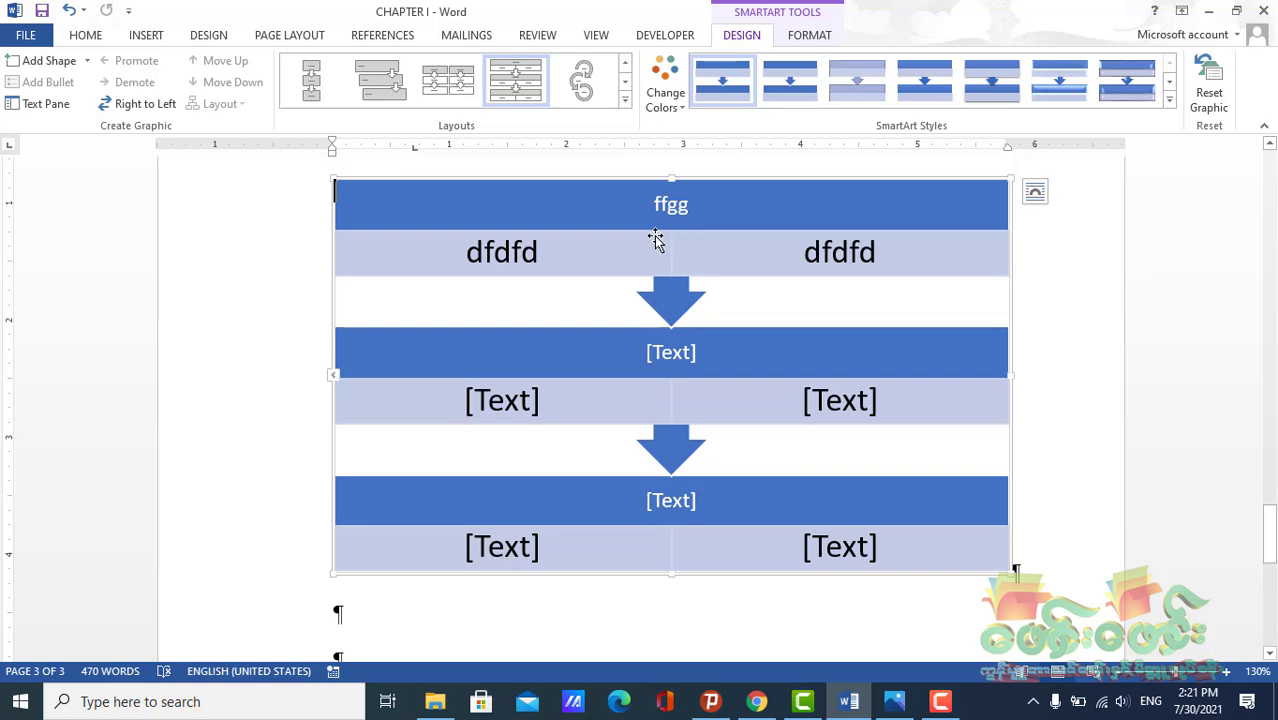
click(702, 536)
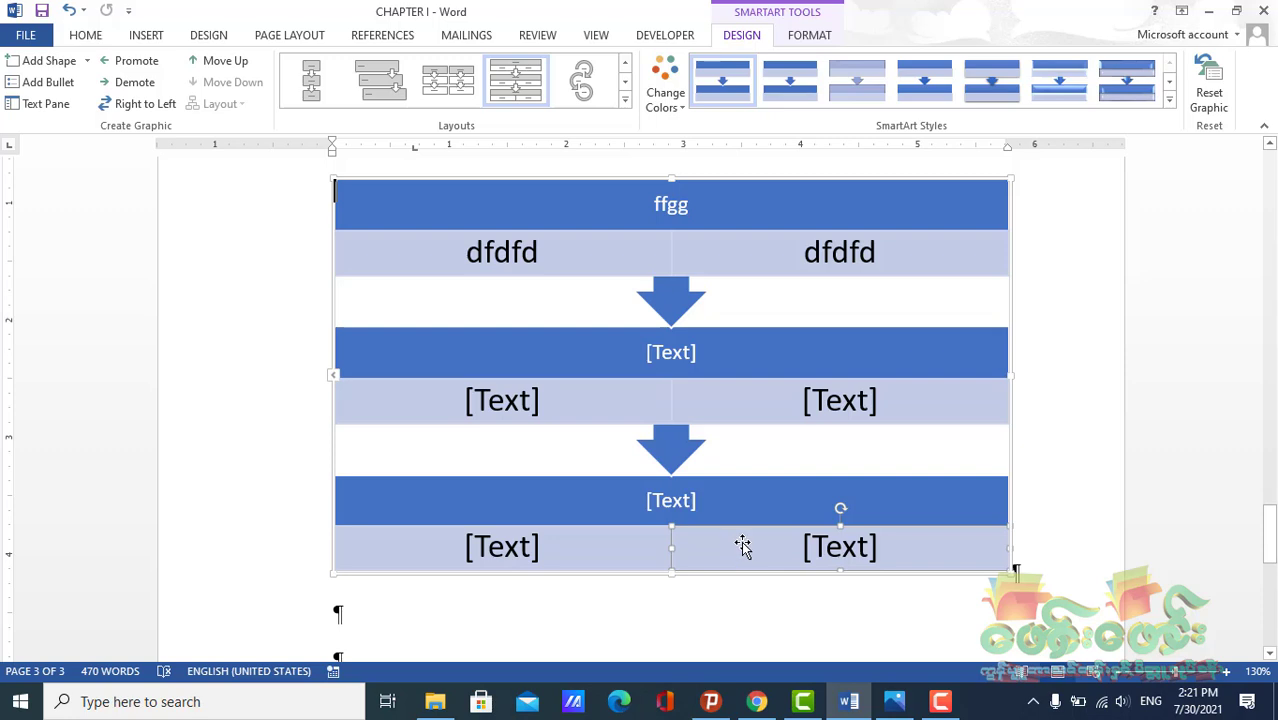
click(598, 550)
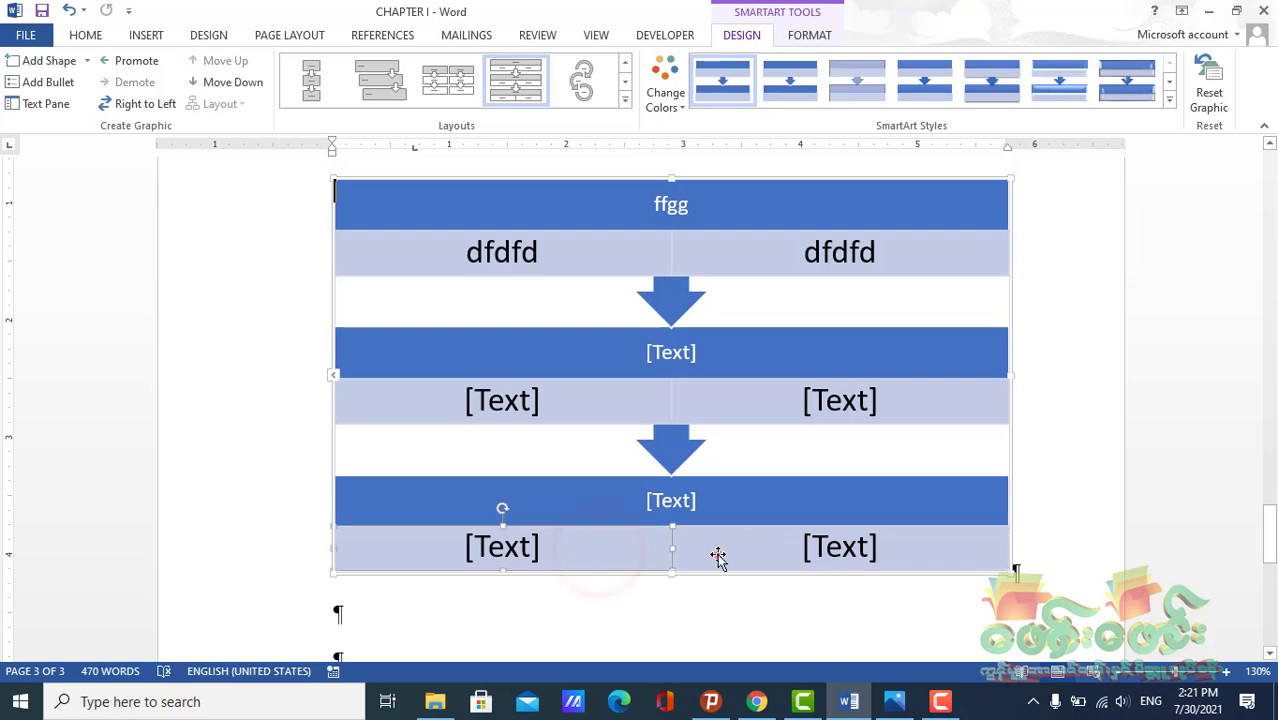
click(718, 550)
click(712, 490)
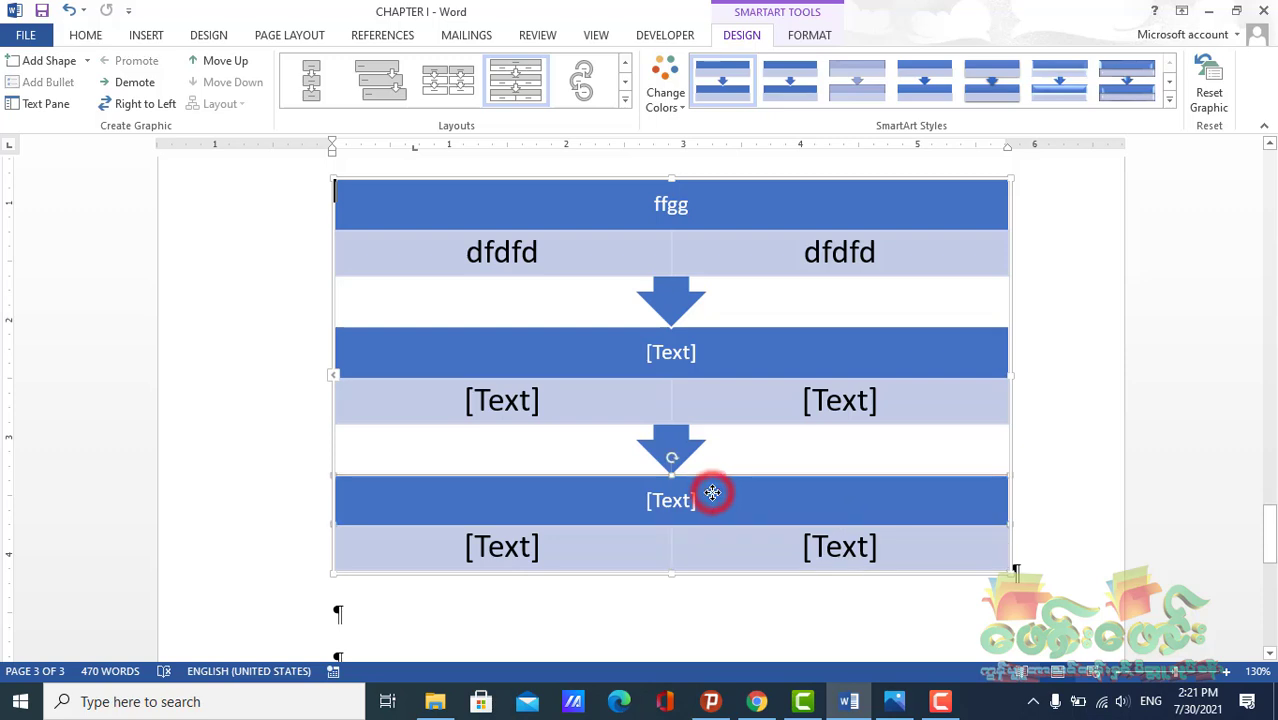
scroll(712, 497, down, 1)
scroll(712, 497, down, 1)
click(731, 435)
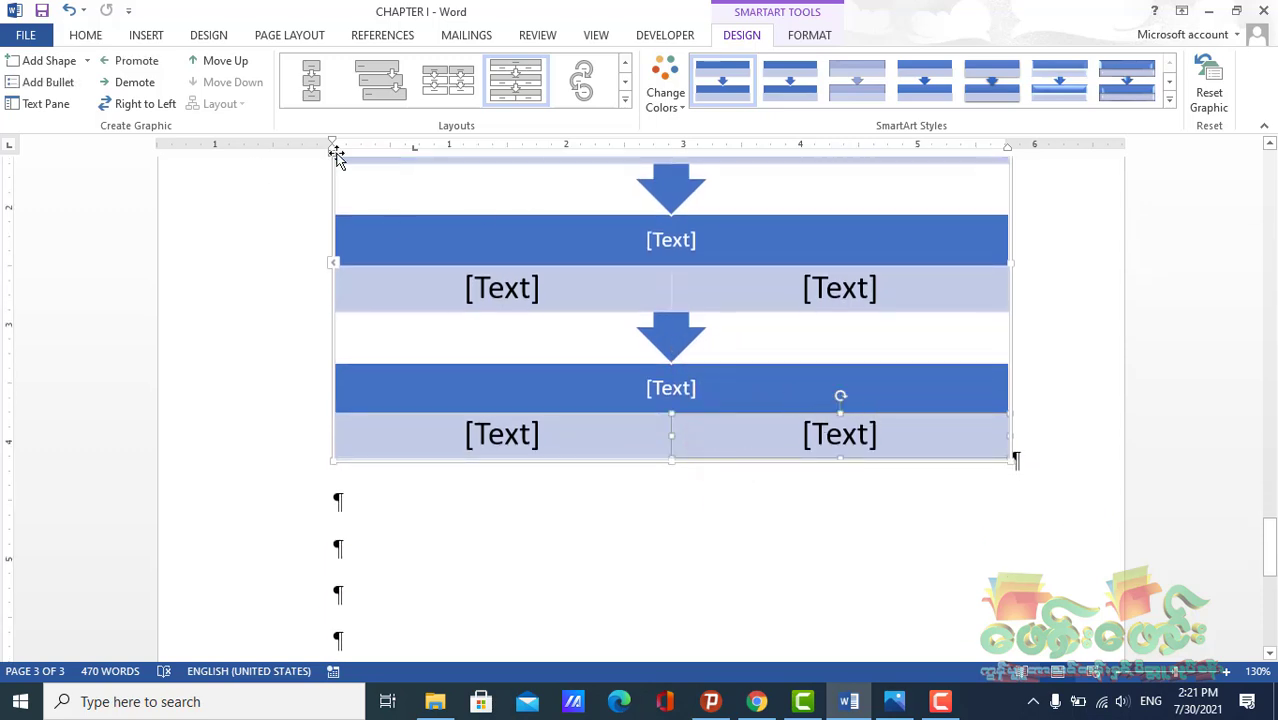
click(87, 60)
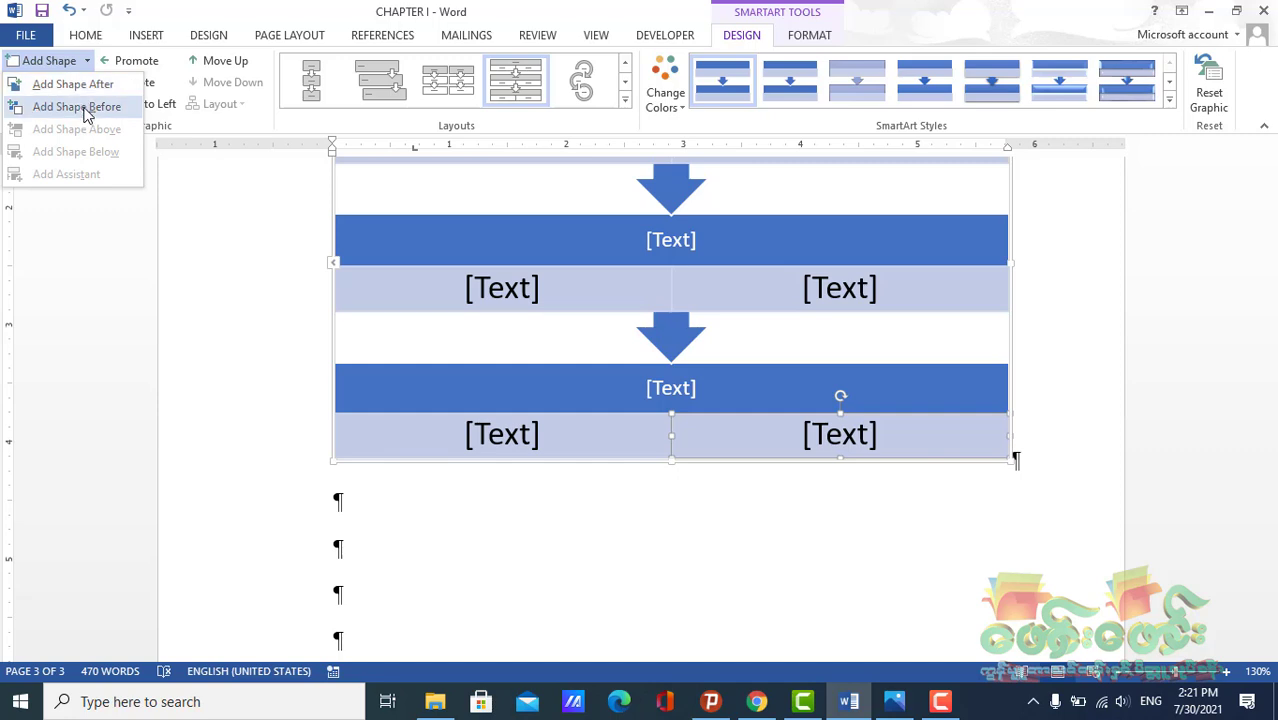
click(85, 108)
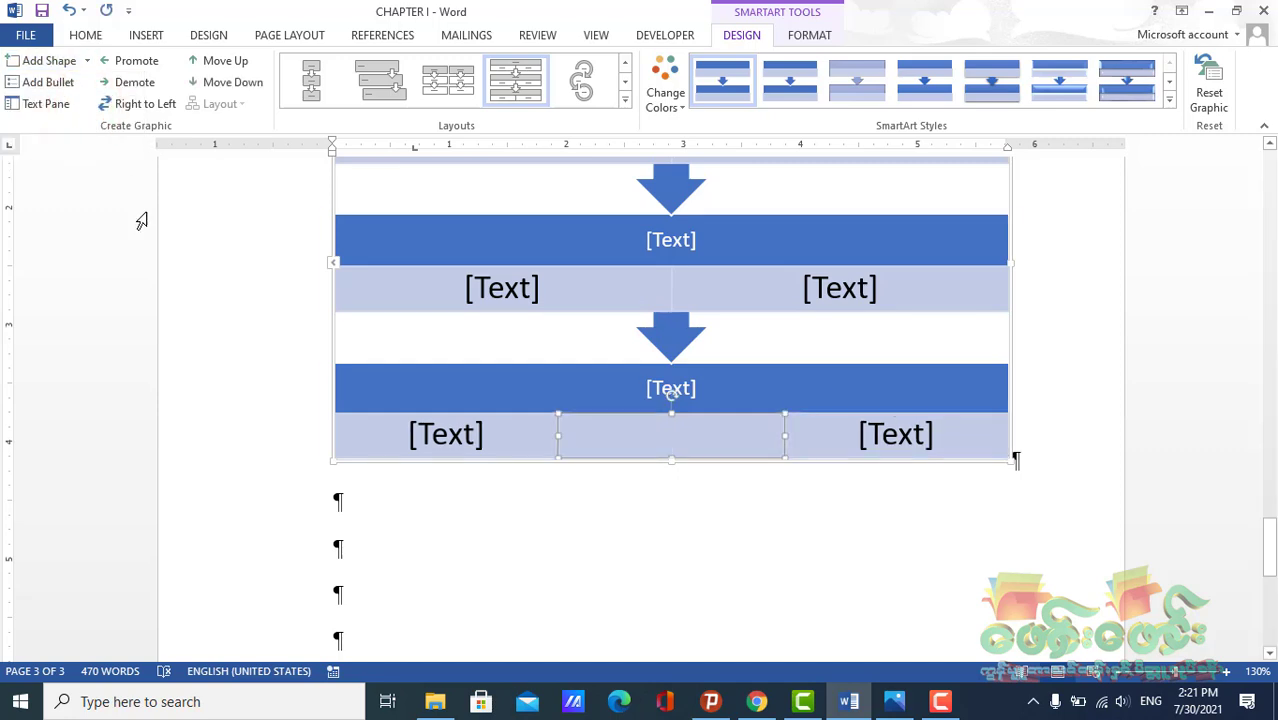
Add another shape to the last step's detail row, then undo both added shapes
scroll(283, 311, up, 1)
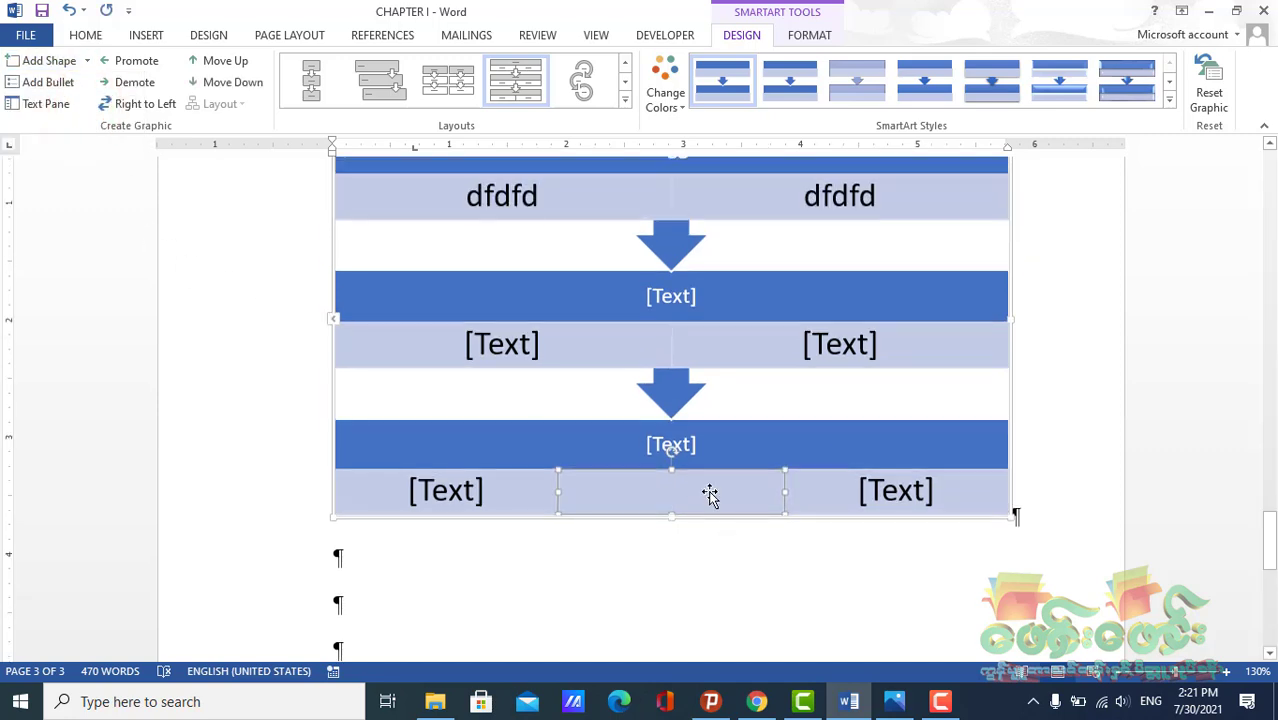
scroll(707, 493, up, 2)
scroll(700, 480, down, 1)
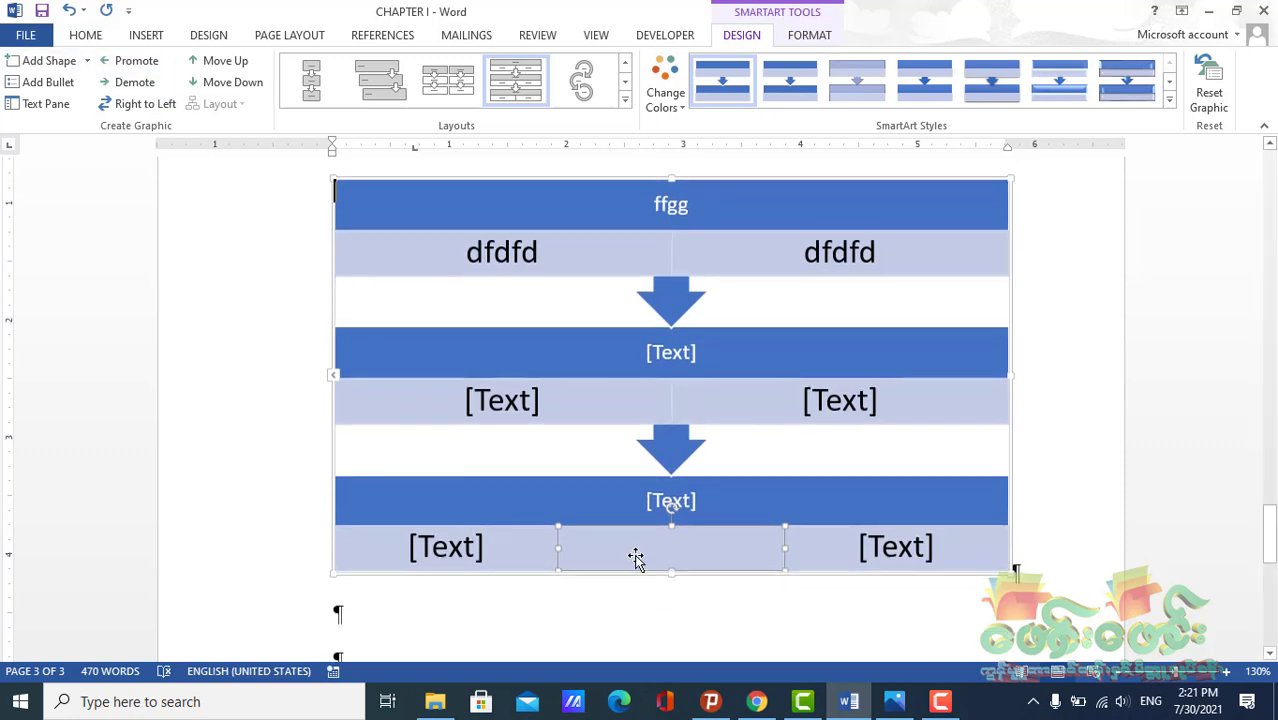
click(78, 60)
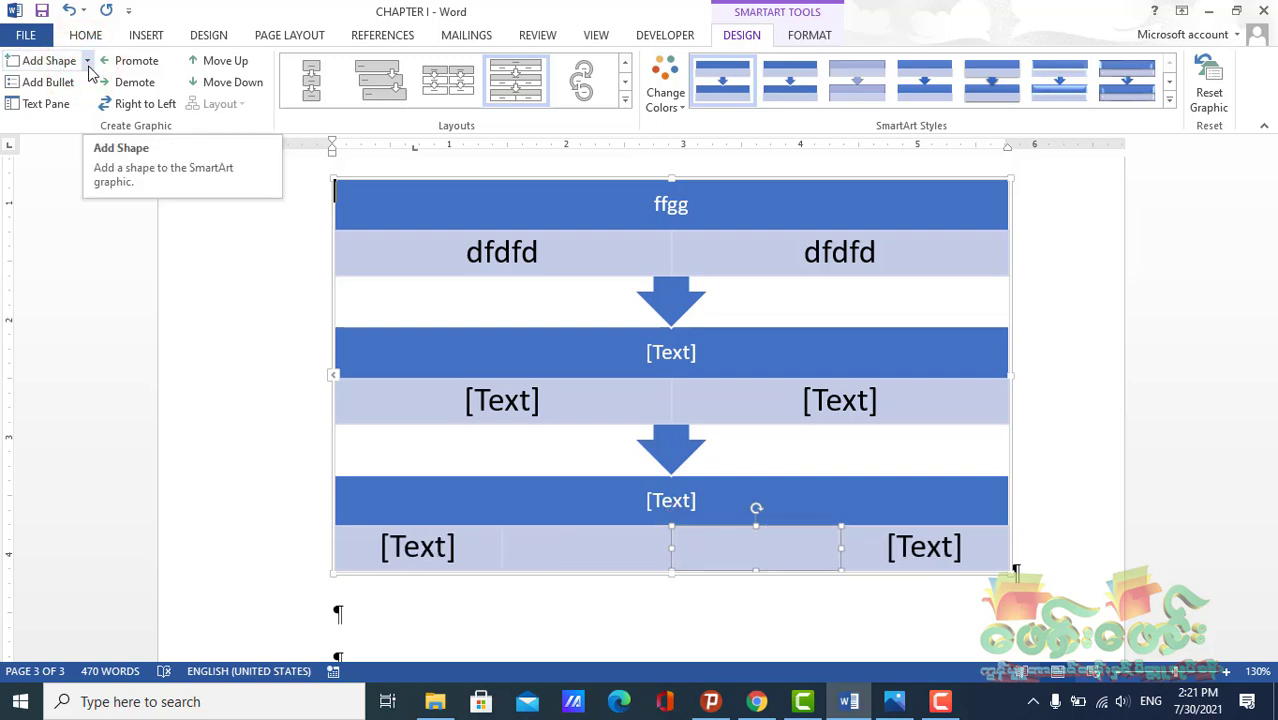
key(ctrl+z)
key(ctrl+z)
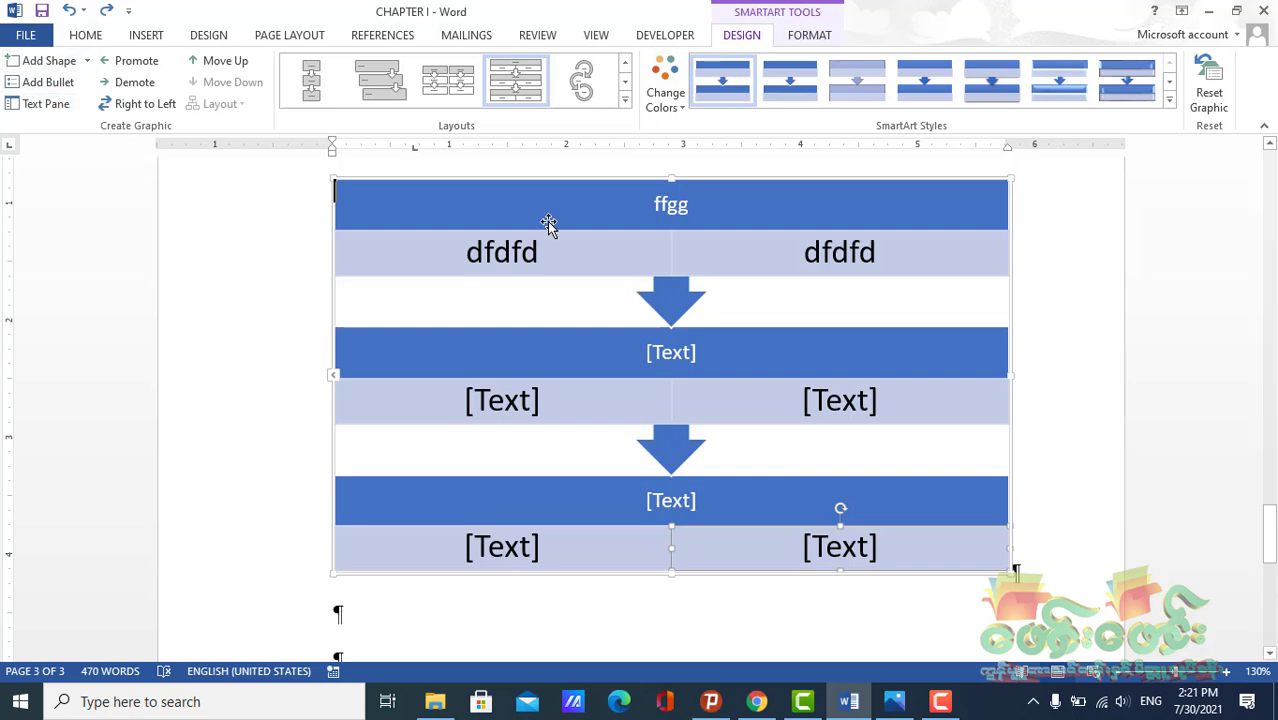
scroll(610, 285, up, 1)
click(604, 266)
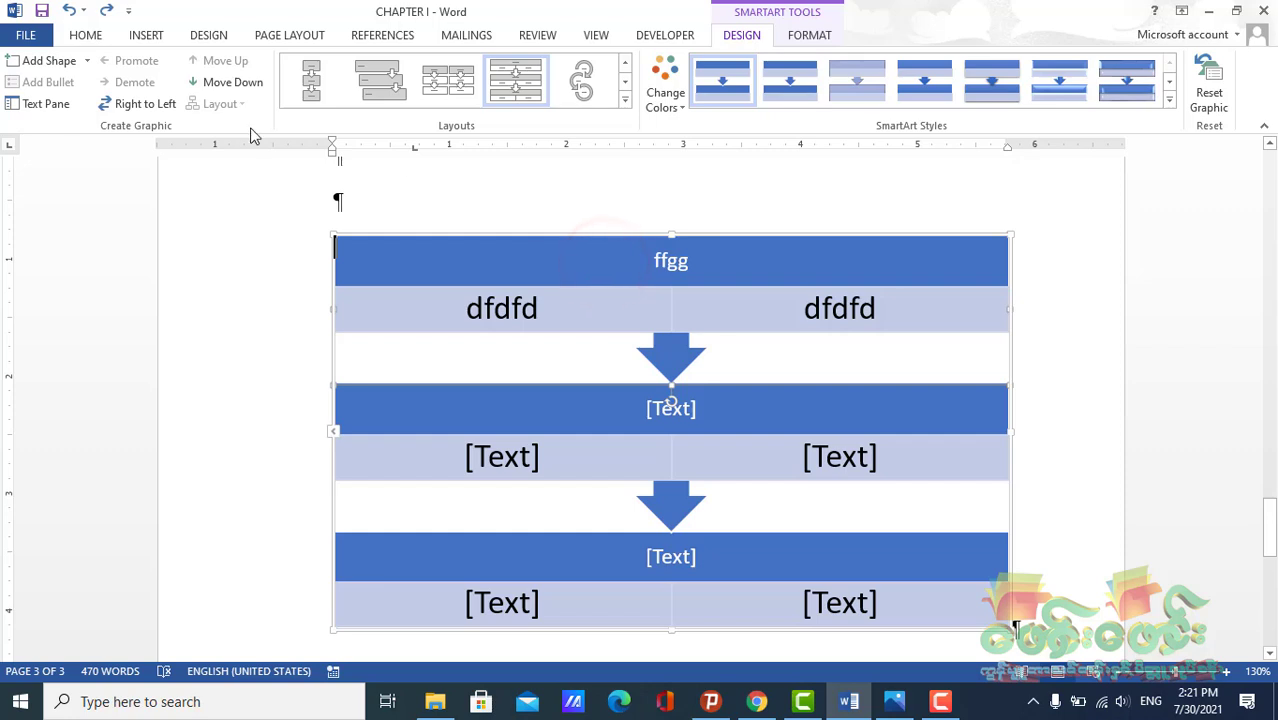
Add a new step shape after the first step of the SmartArt graphic
click(87, 60)
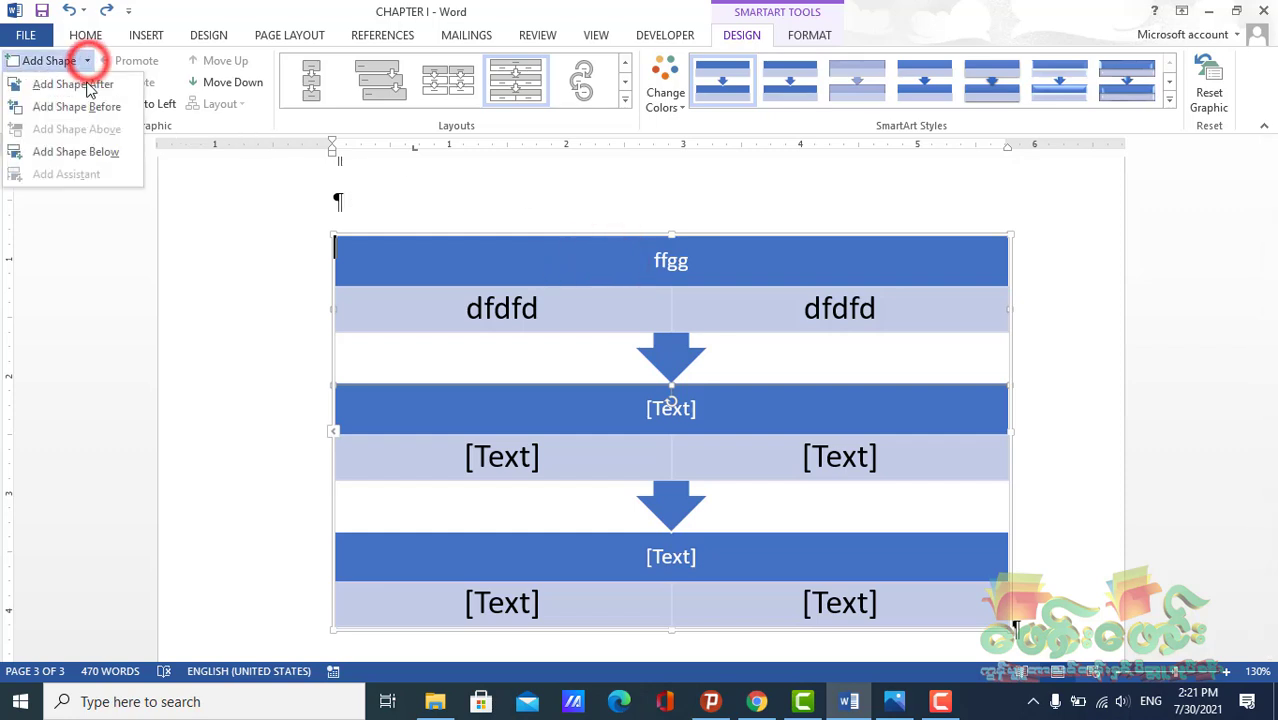
click(85, 84)
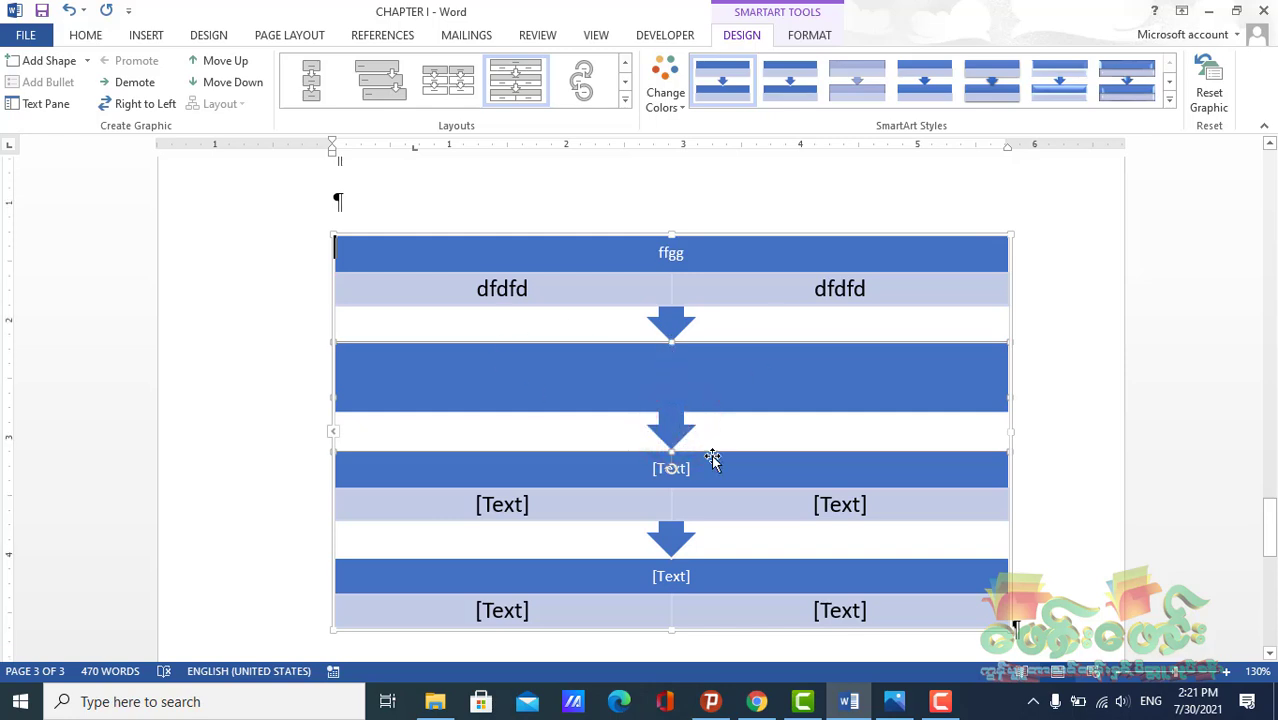
Add two more detail boxes to the last step's detail row
scroll(618, 485, down, 2)
click(527, 467)
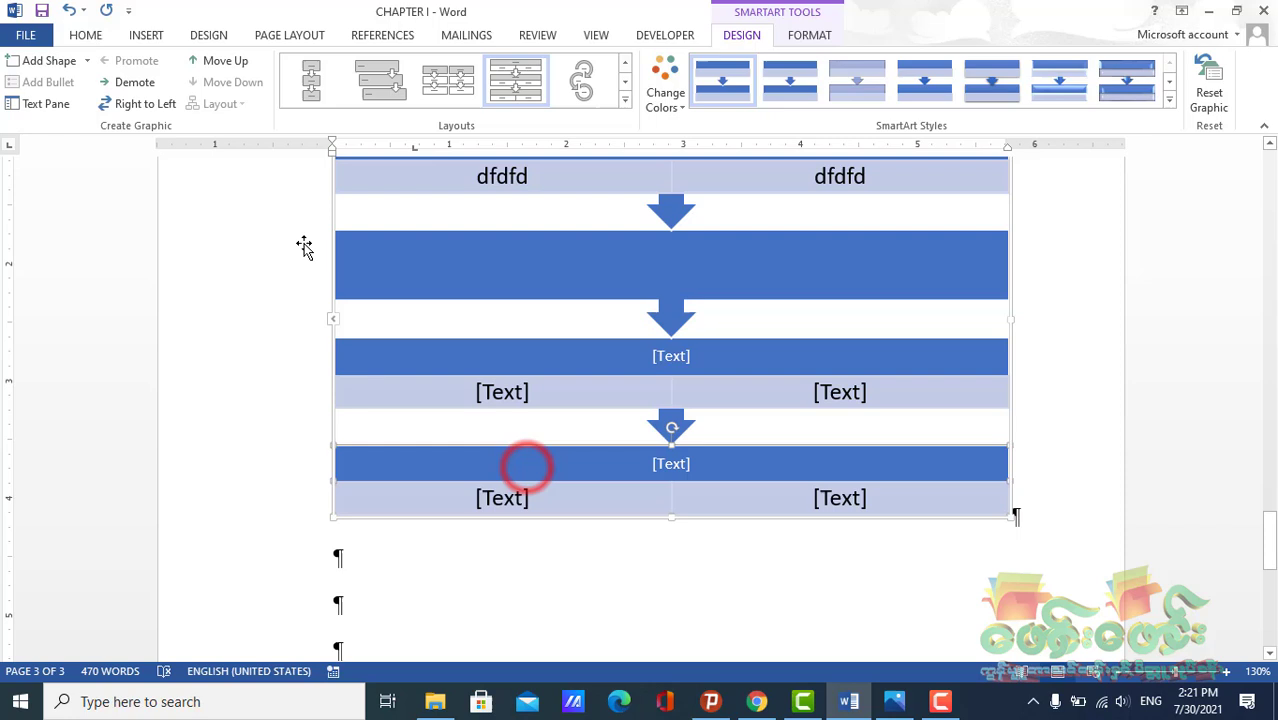
click(87, 60)
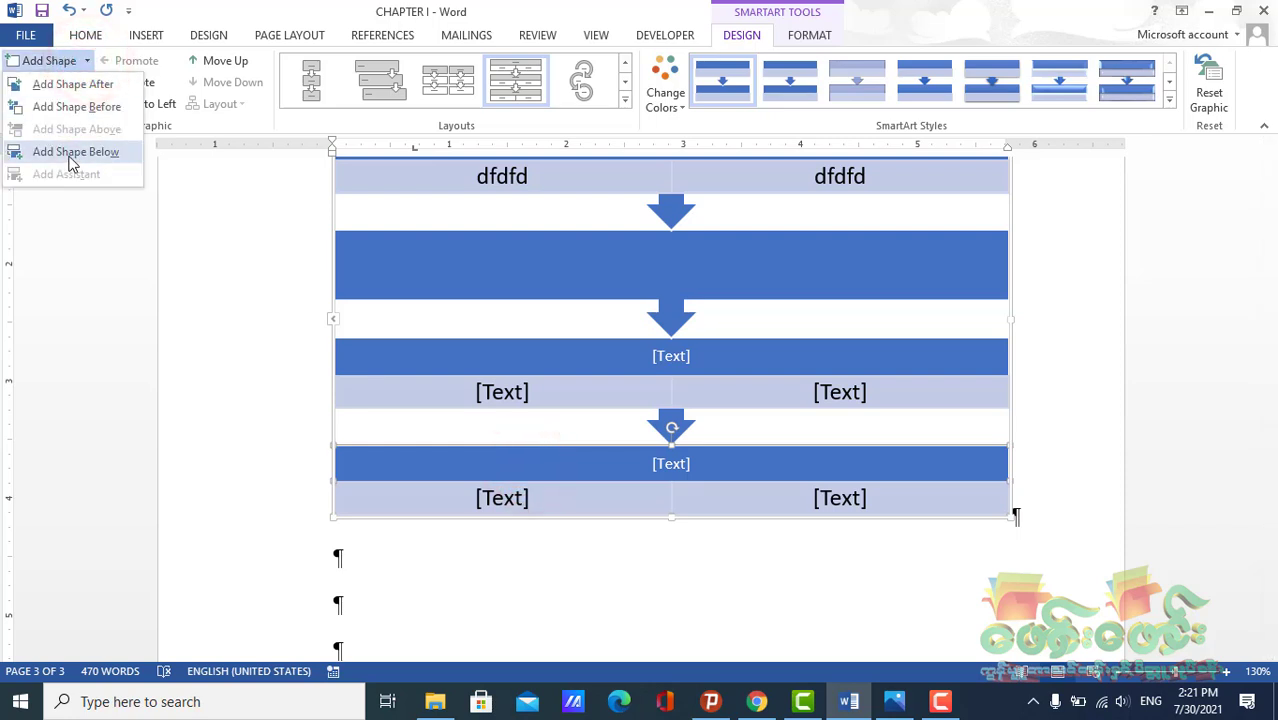
click(70, 153)
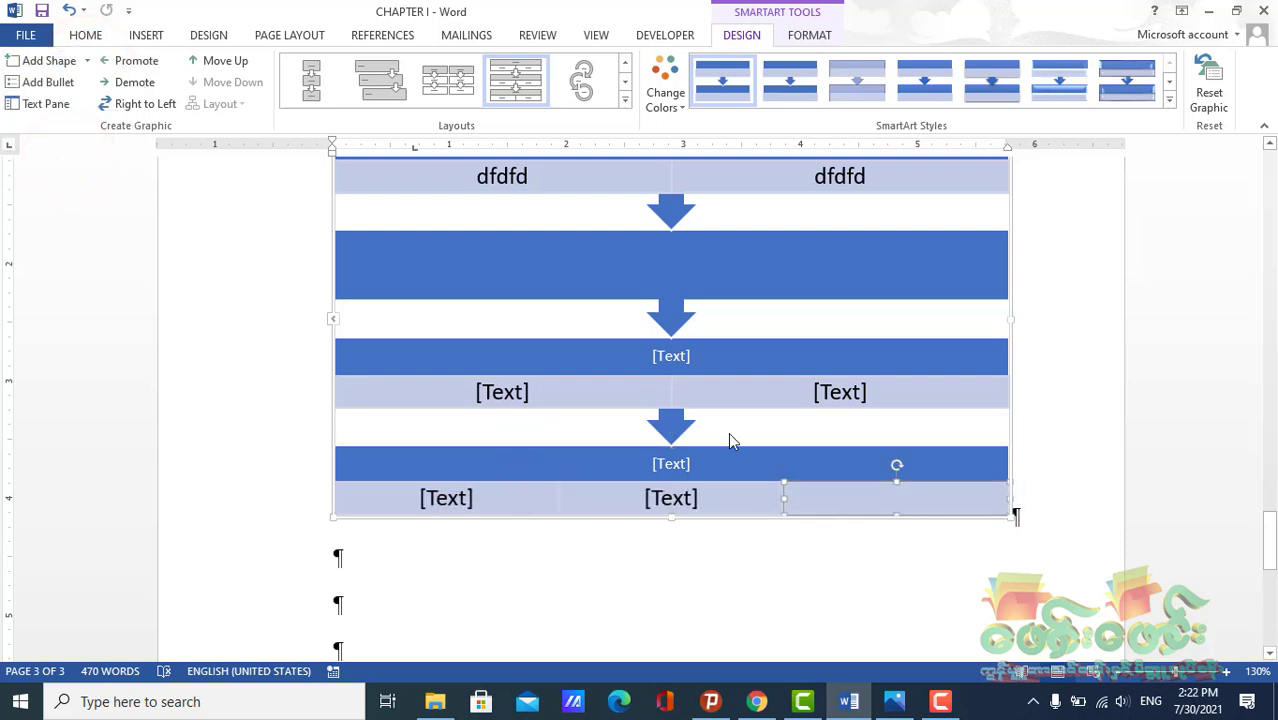
click(55, 60)
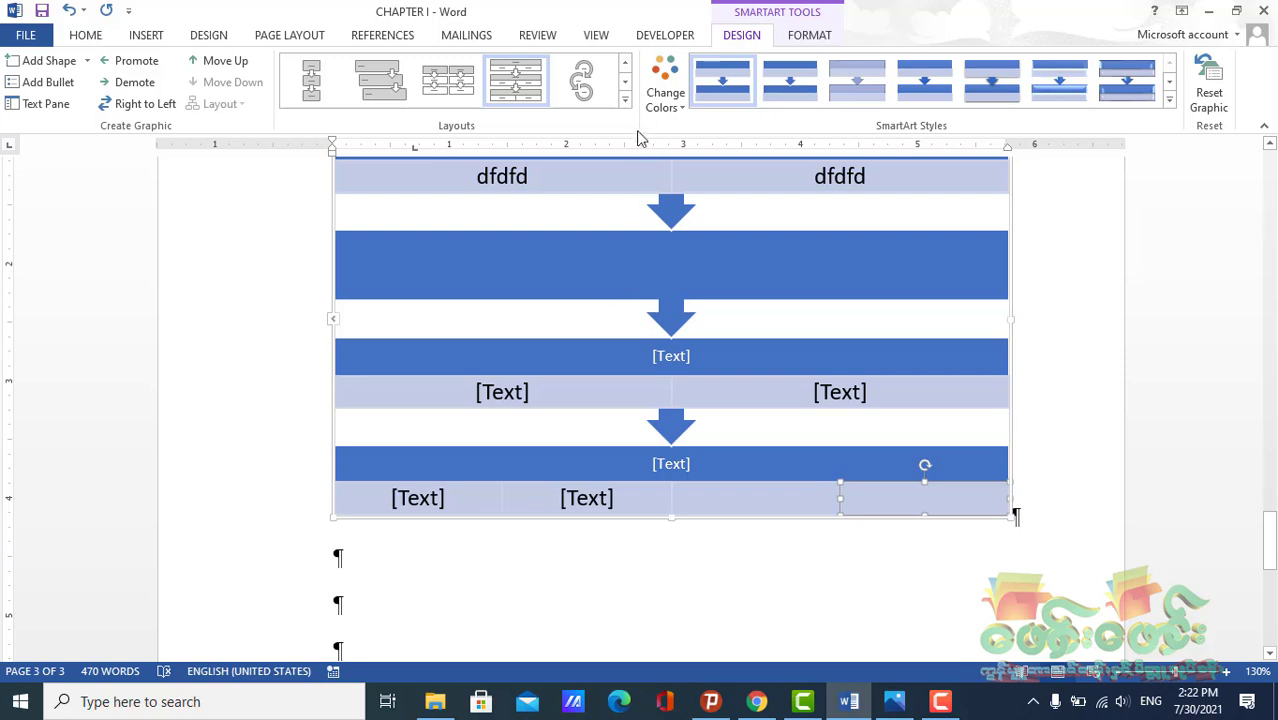
Select the first step's ffgg heading and its arrow and fill them with gray
scroll(640, 277, up, 3)
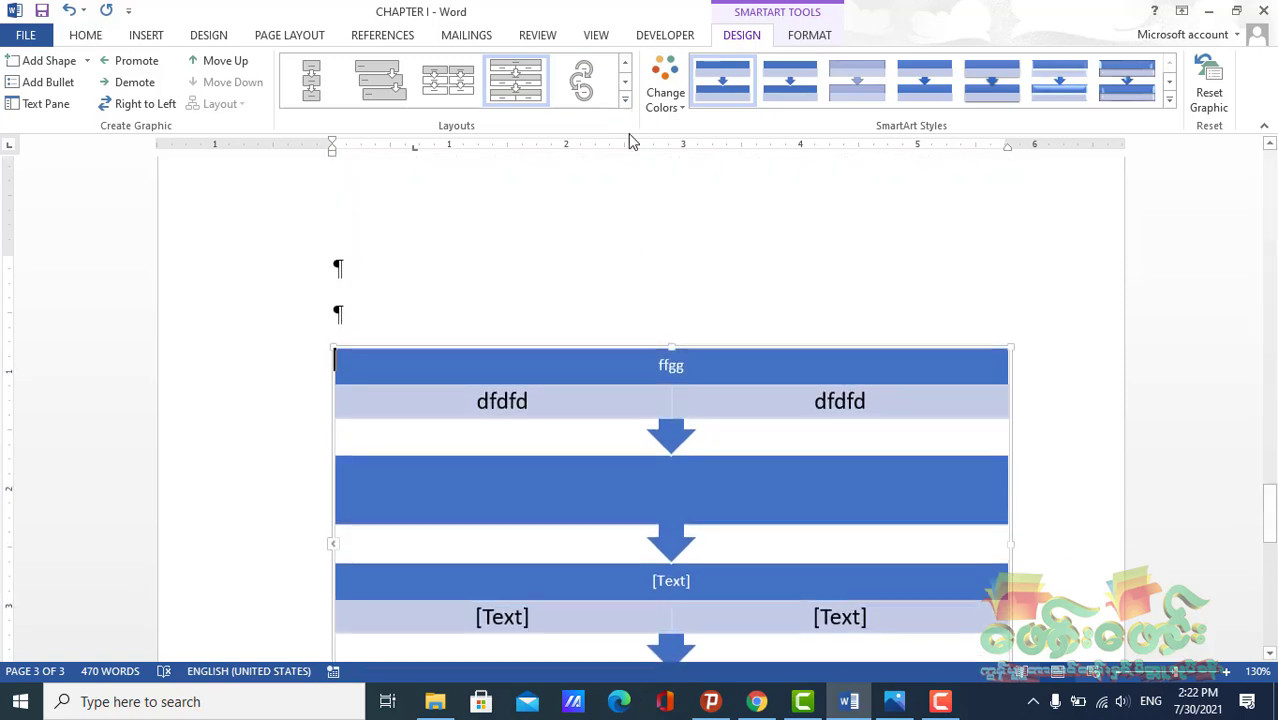
click(727, 363)
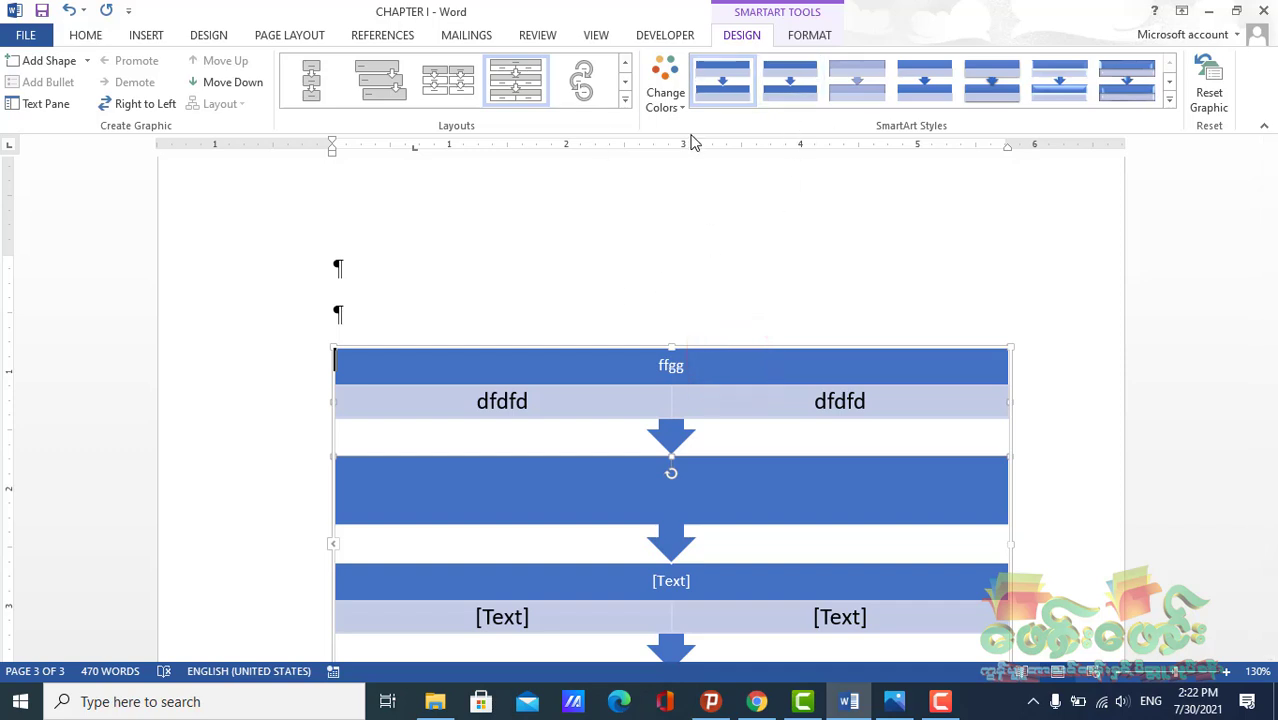
click(823, 36)
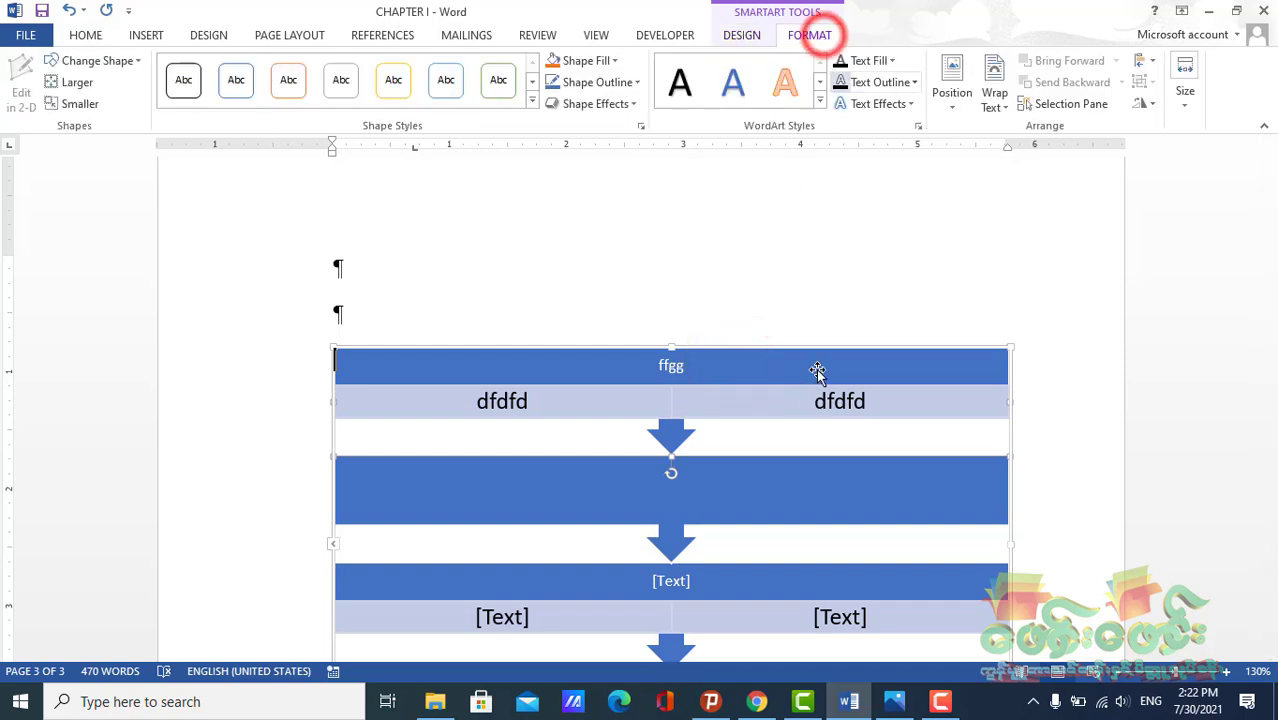
click(711, 372)
scroll(710, 373, down, 3)
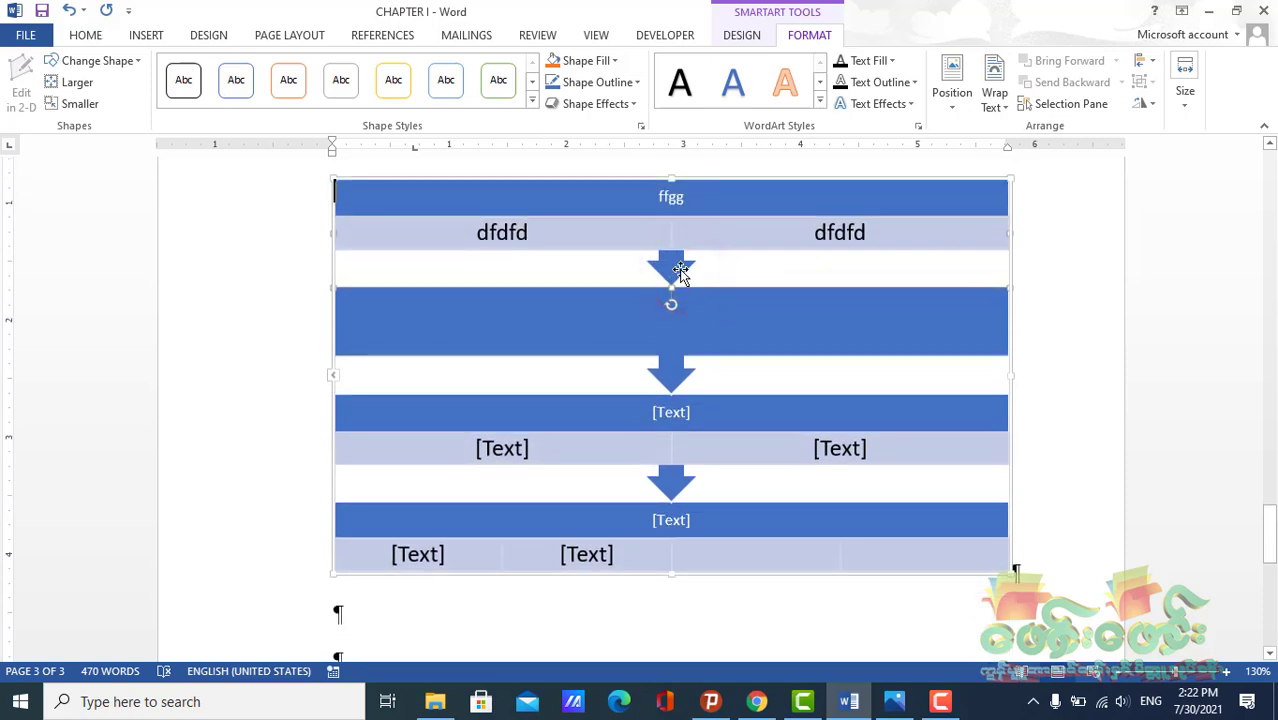
click(741, 335)
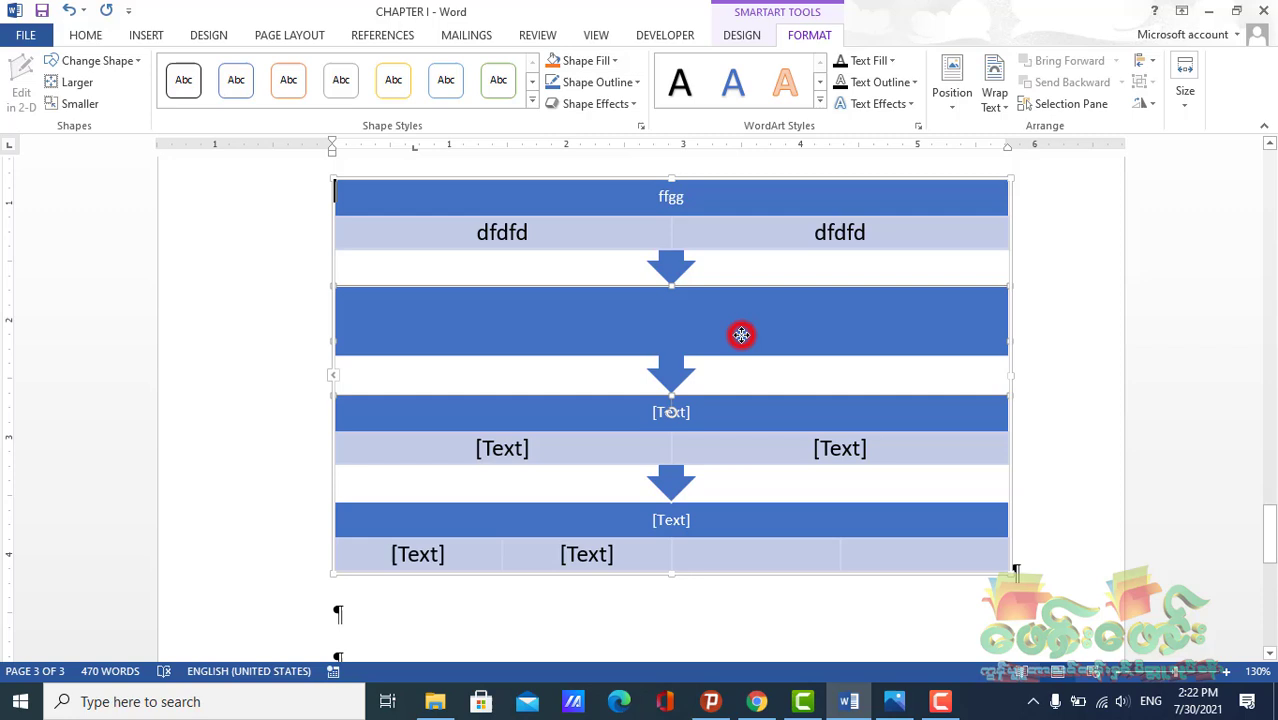
click(674, 268)
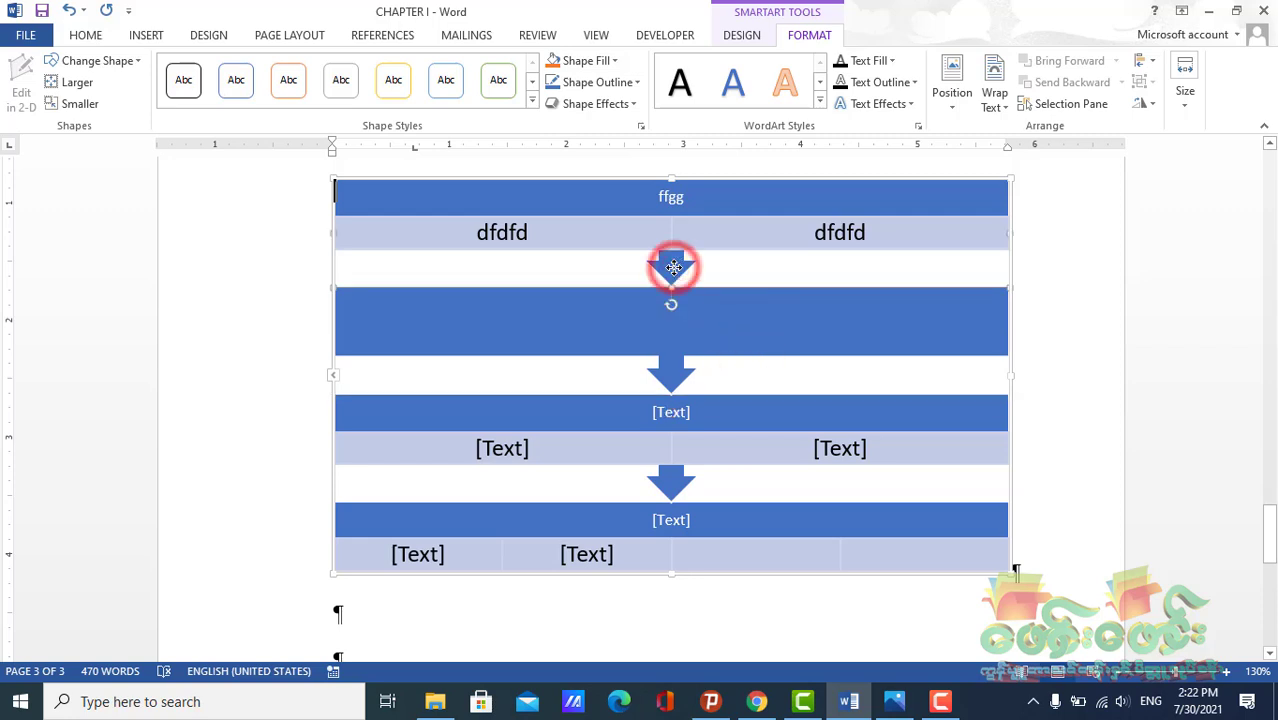
click(602, 60)
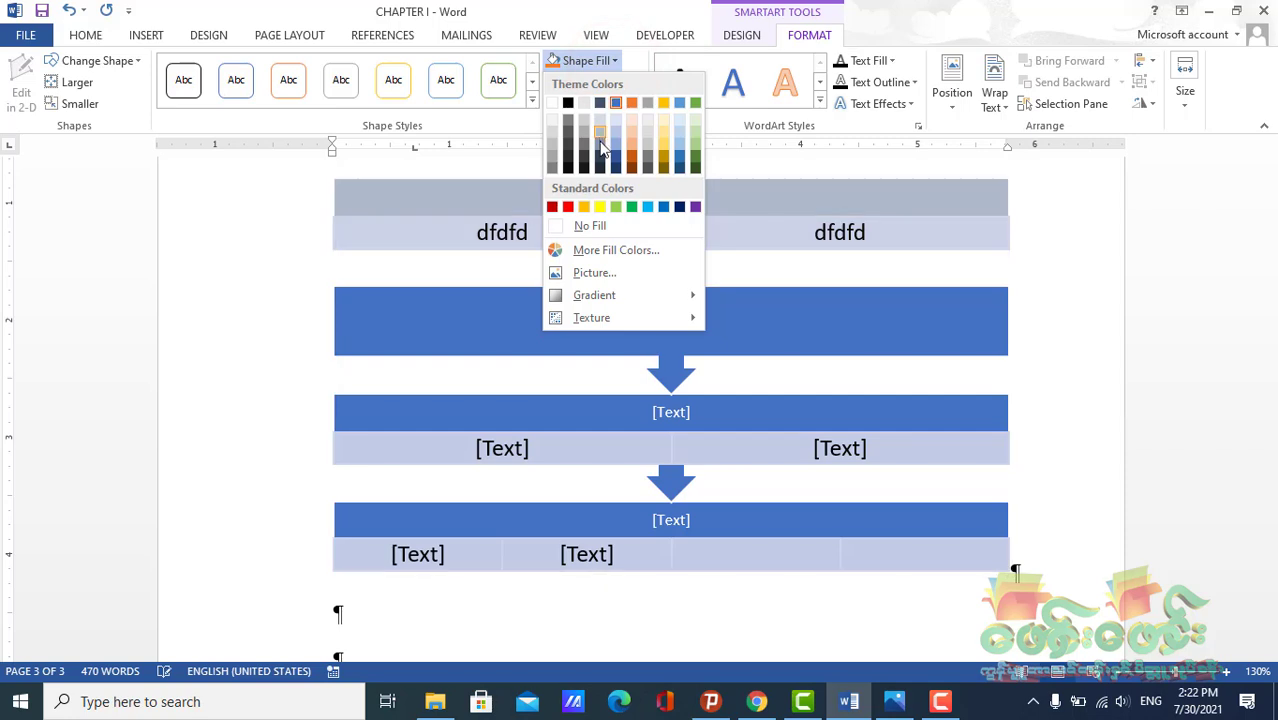
click(646, 152)
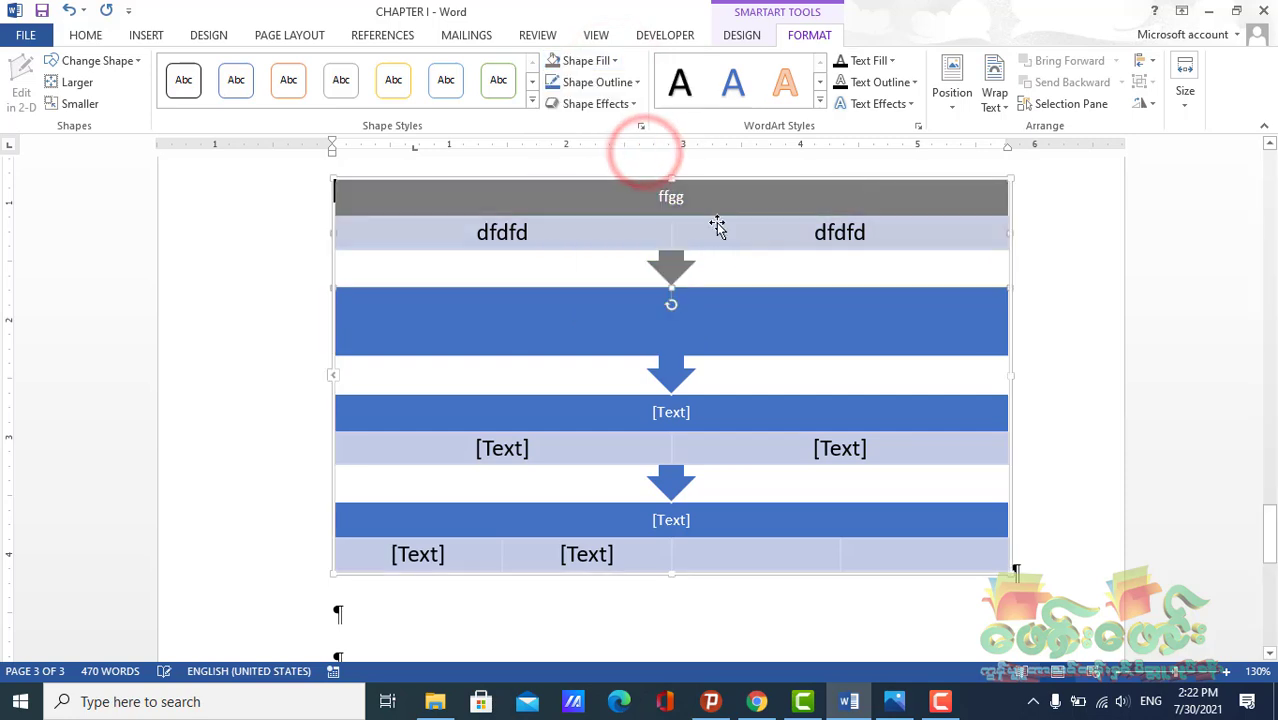
click(726, 274)
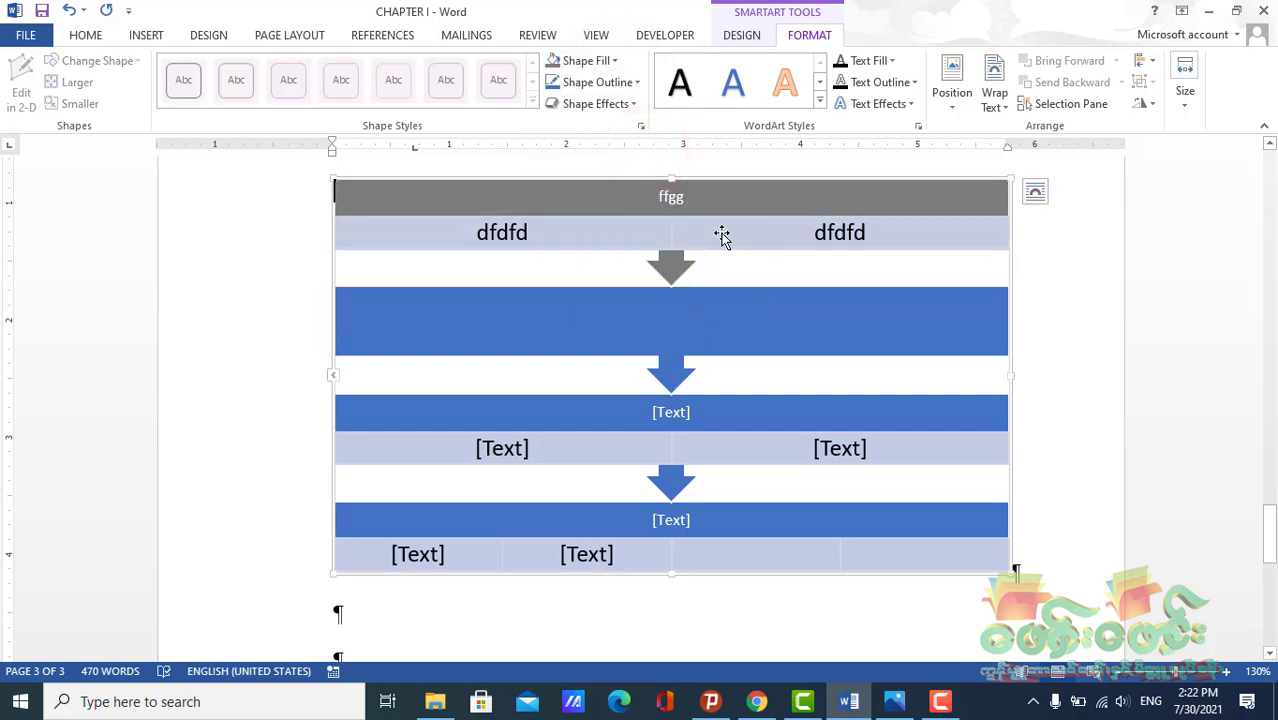
click(683, 264)
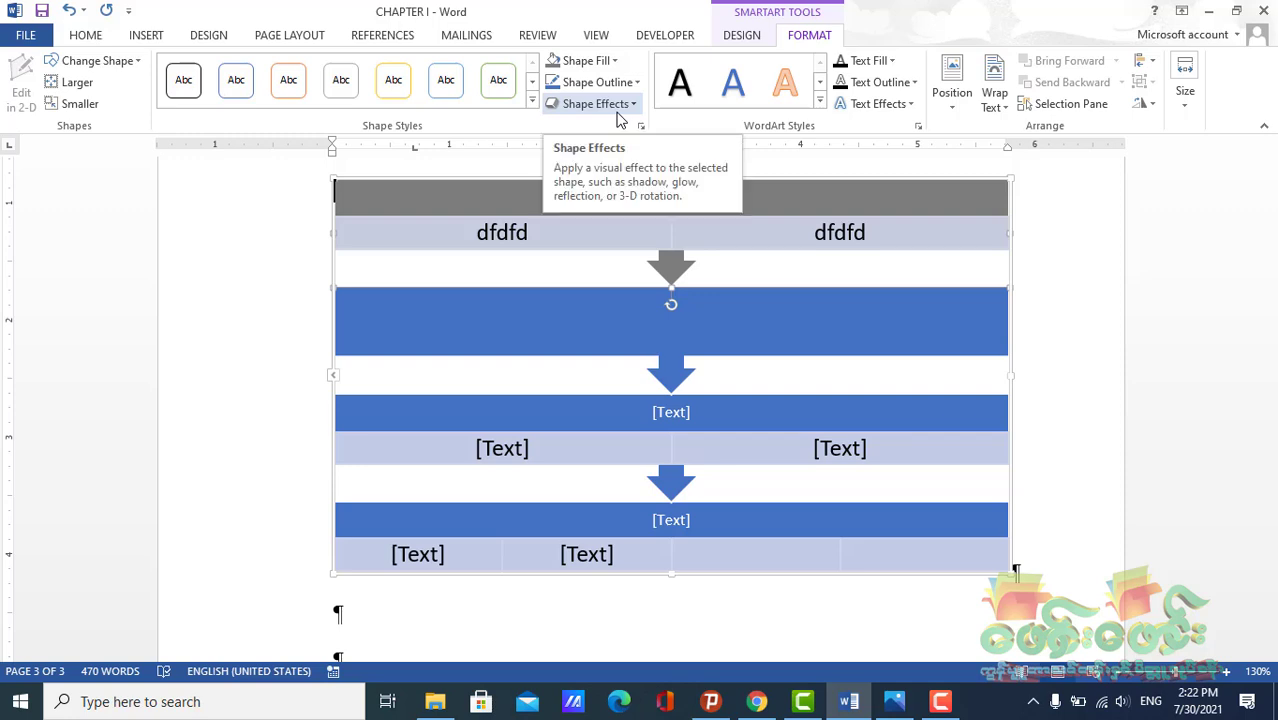
Insert a Process SmartArt graphic with circles and arrows on an empty paragraph below the existing graphic
click(737, 35)
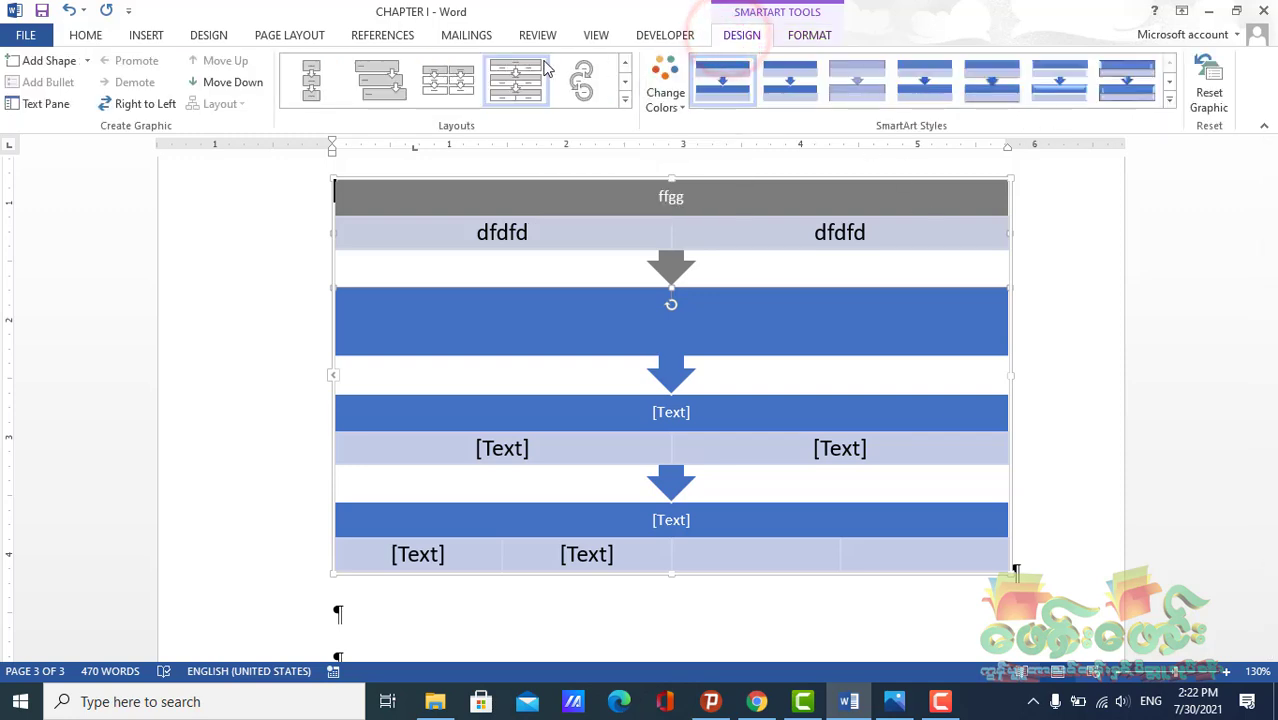
scroll(503, 363, down, 5)
click(350, 388)
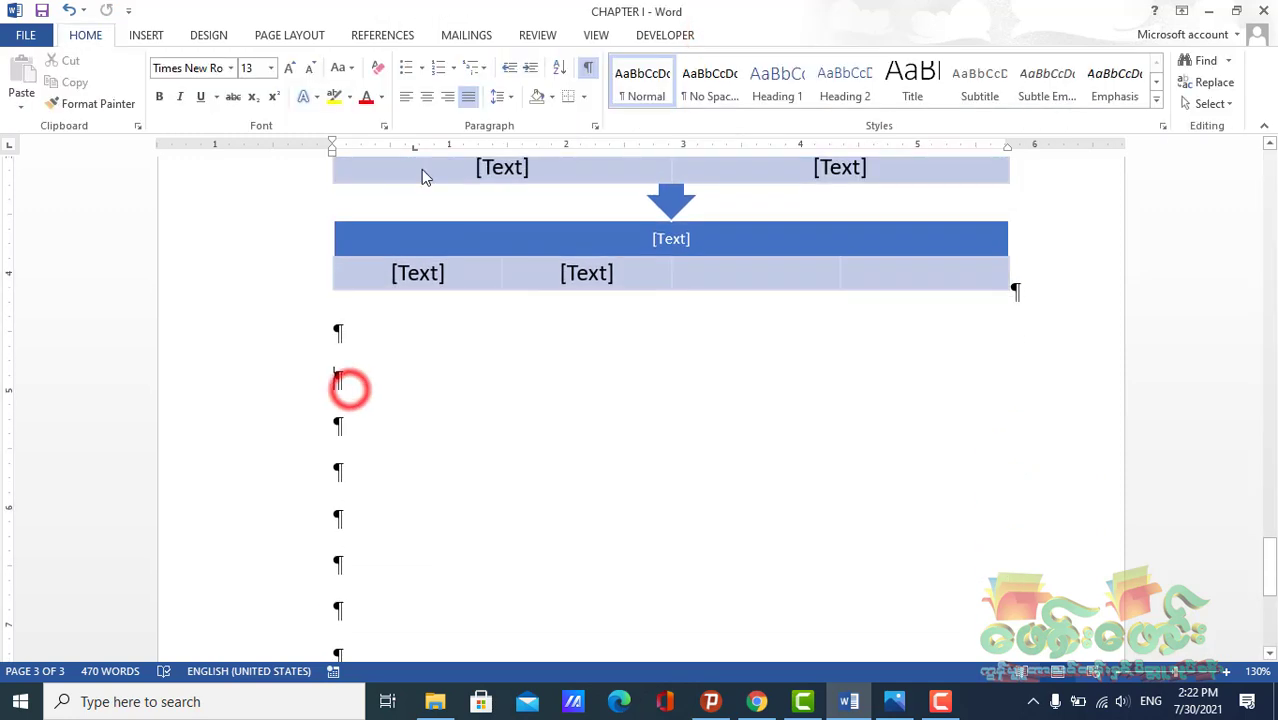
click(146, 35)
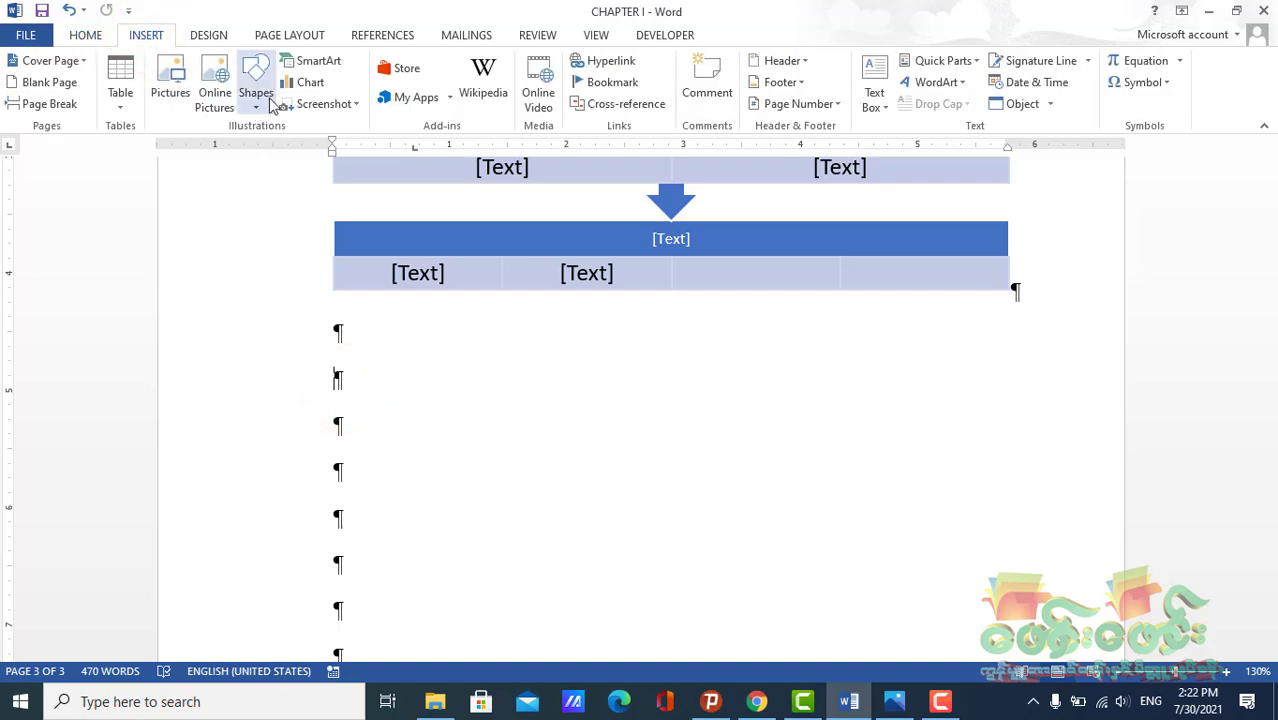
click(310, 61)
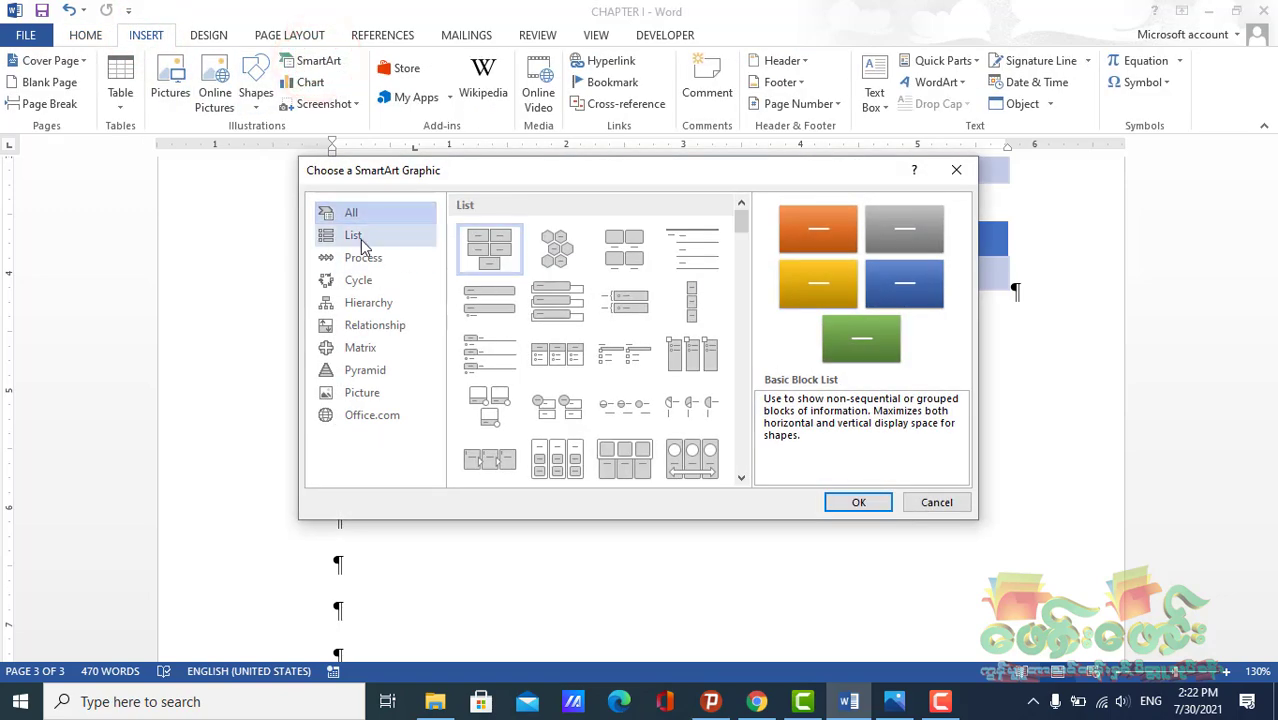
click(362, 244)
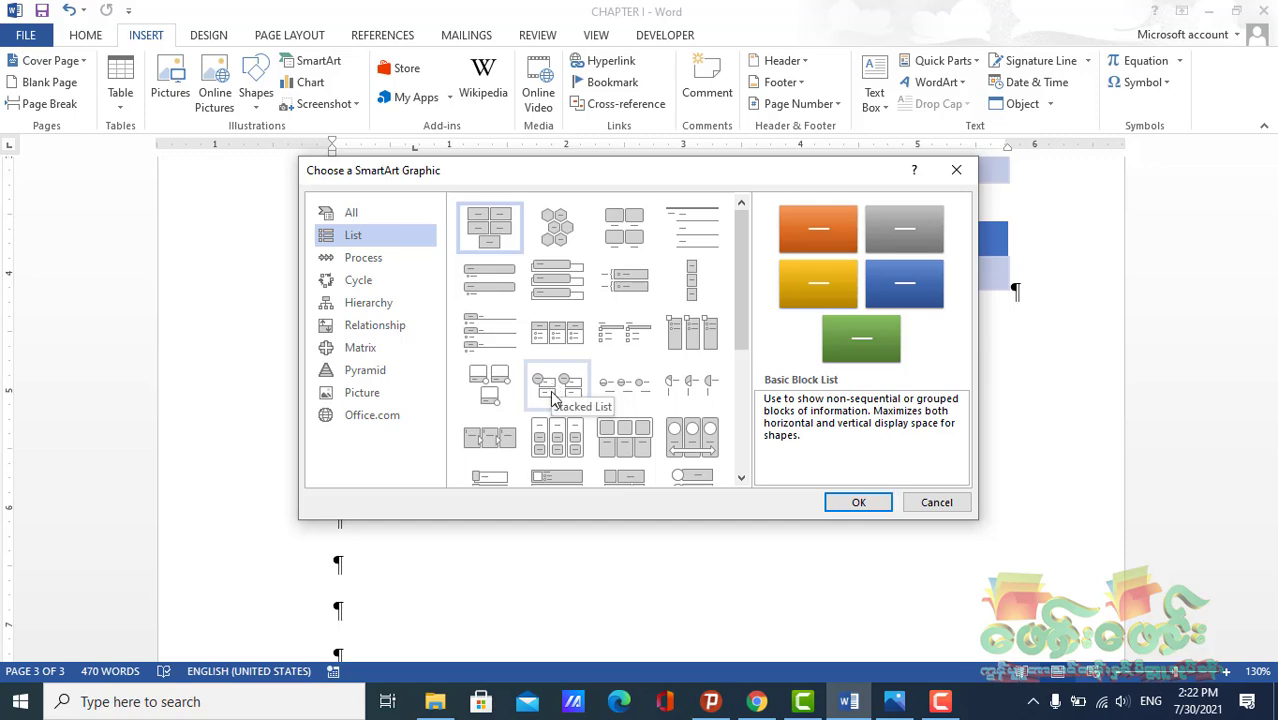
click(355, 257)
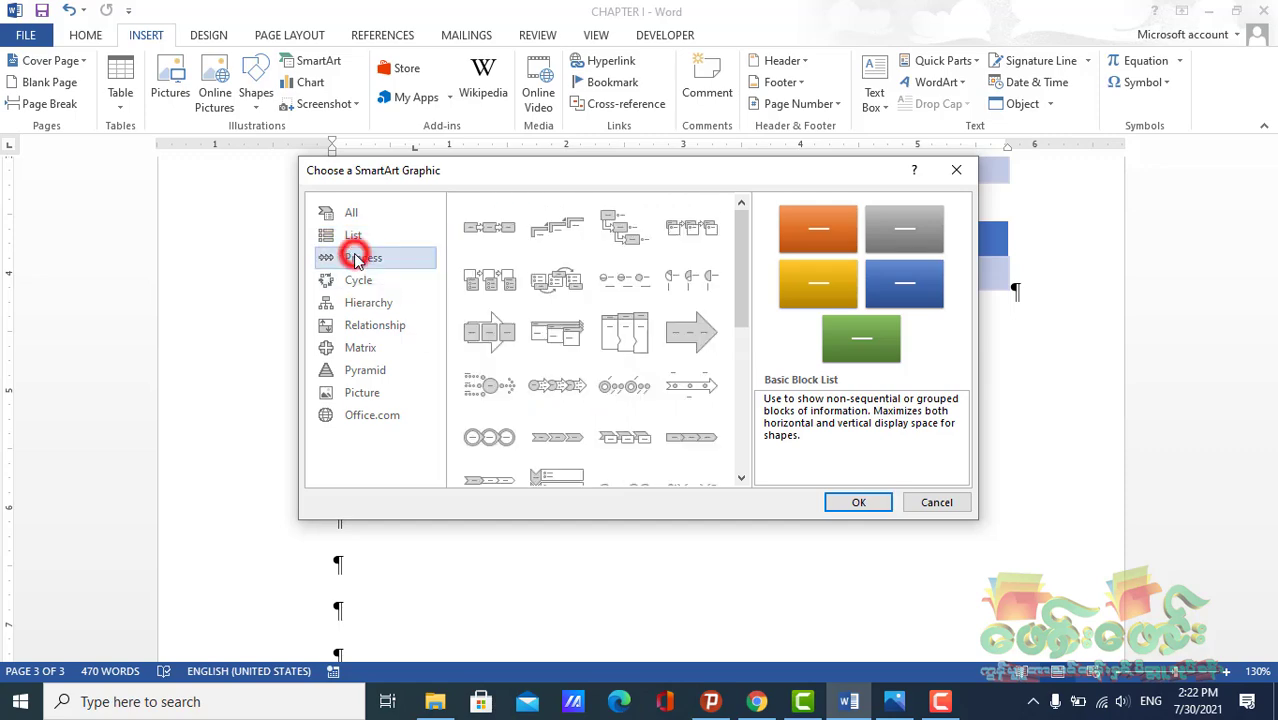
click(572, 398)
click(852, 500)
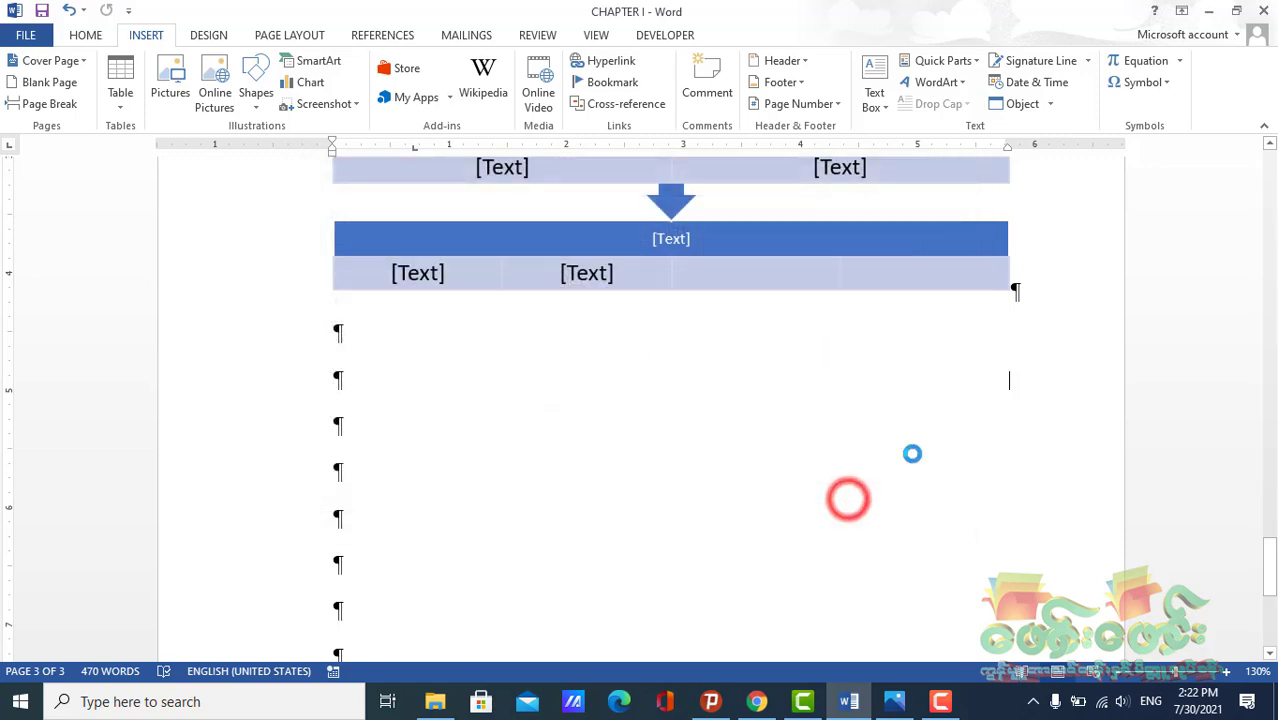
Try changing the level of the third arrow's second bullet, then undo and redo back to the inserted graphic
scroll(688, 443, down, 3)
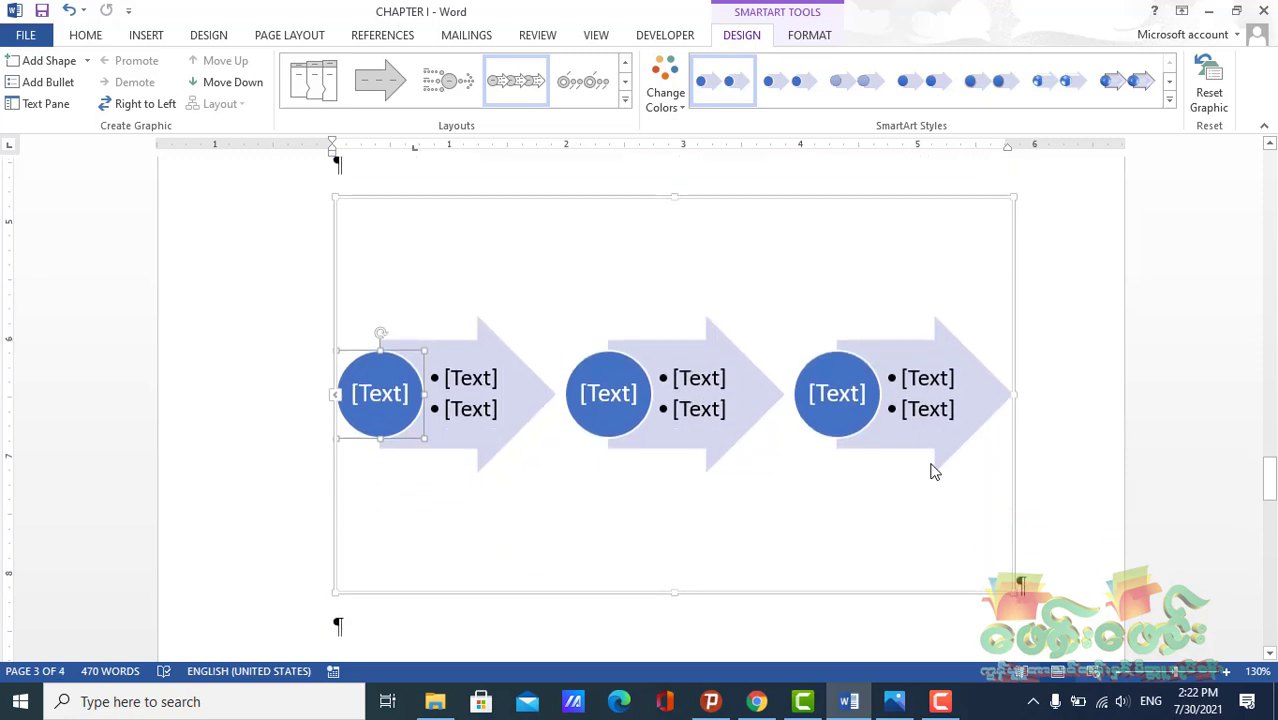
click(940, 409)
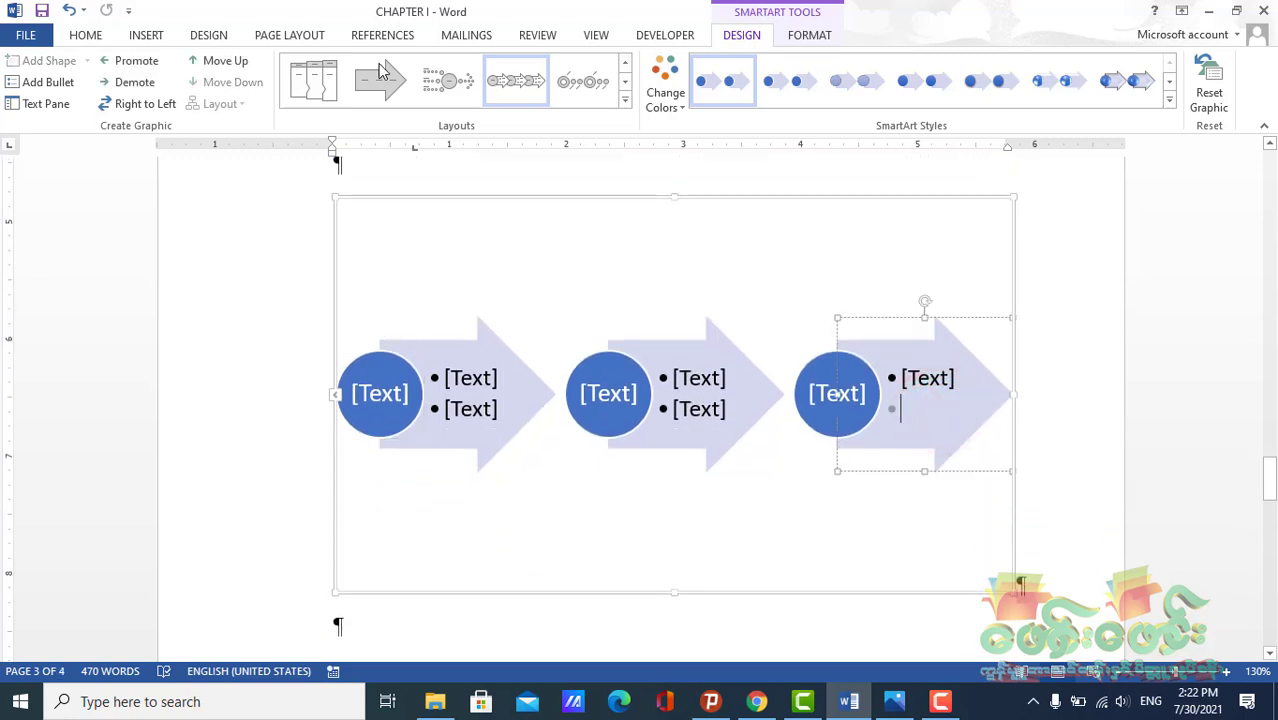
click(152, 84)
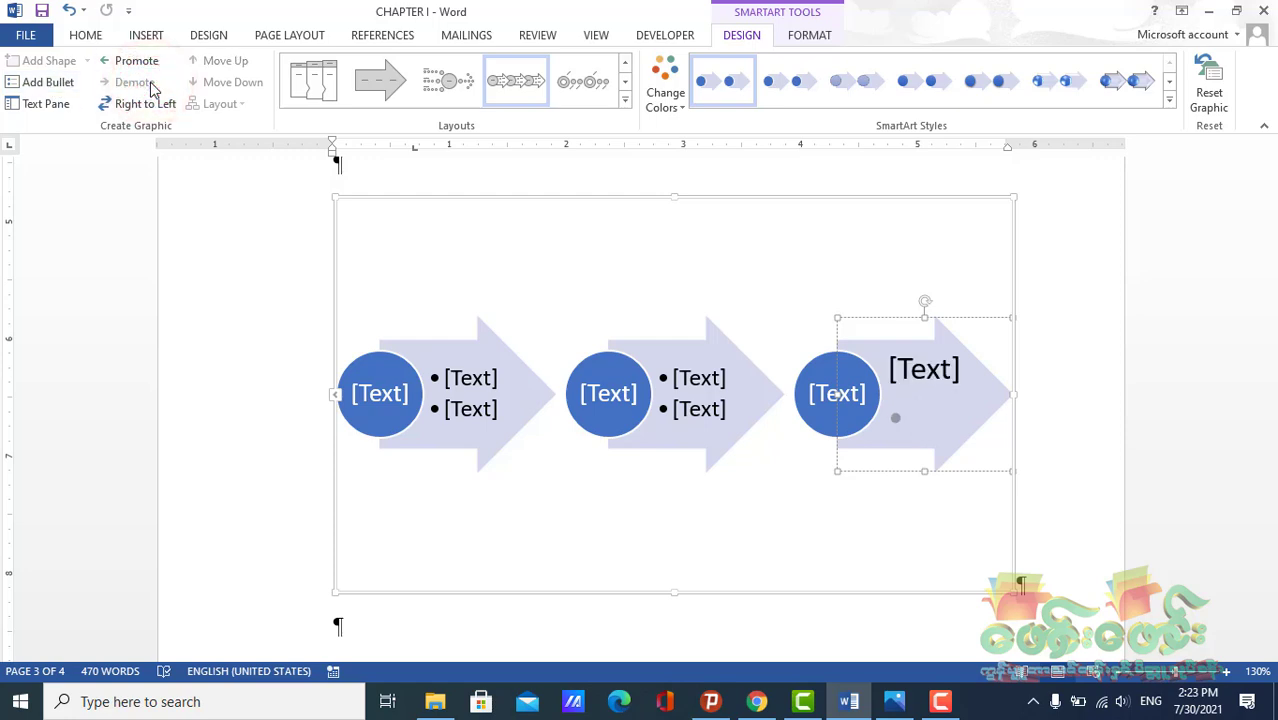
key(ctrl+z)
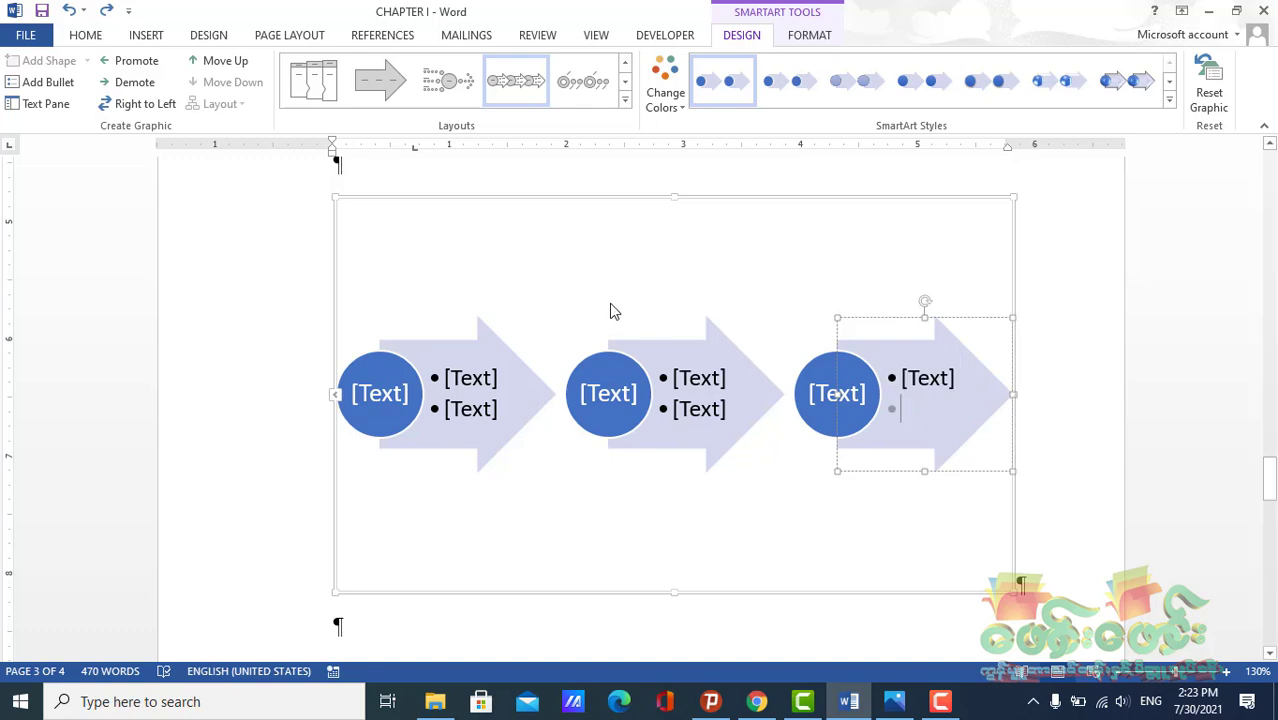
key(ctrl+z)
click(106, 10)
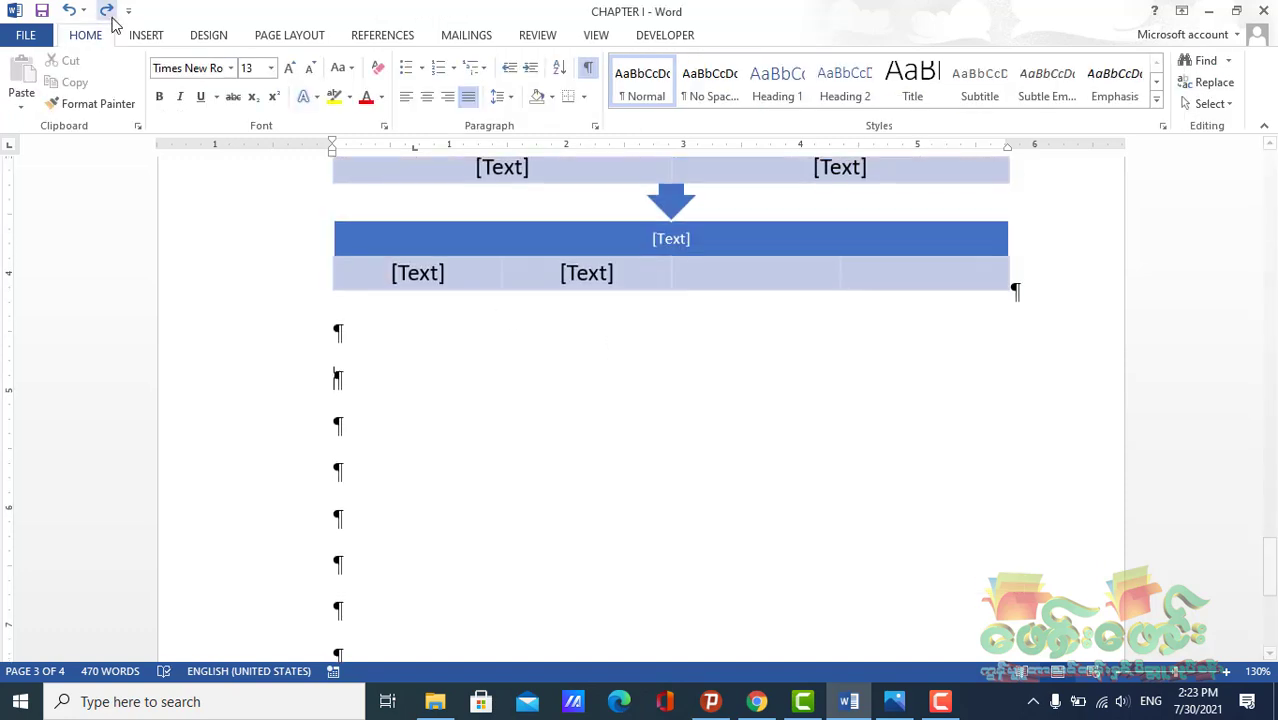
click(359, 384)
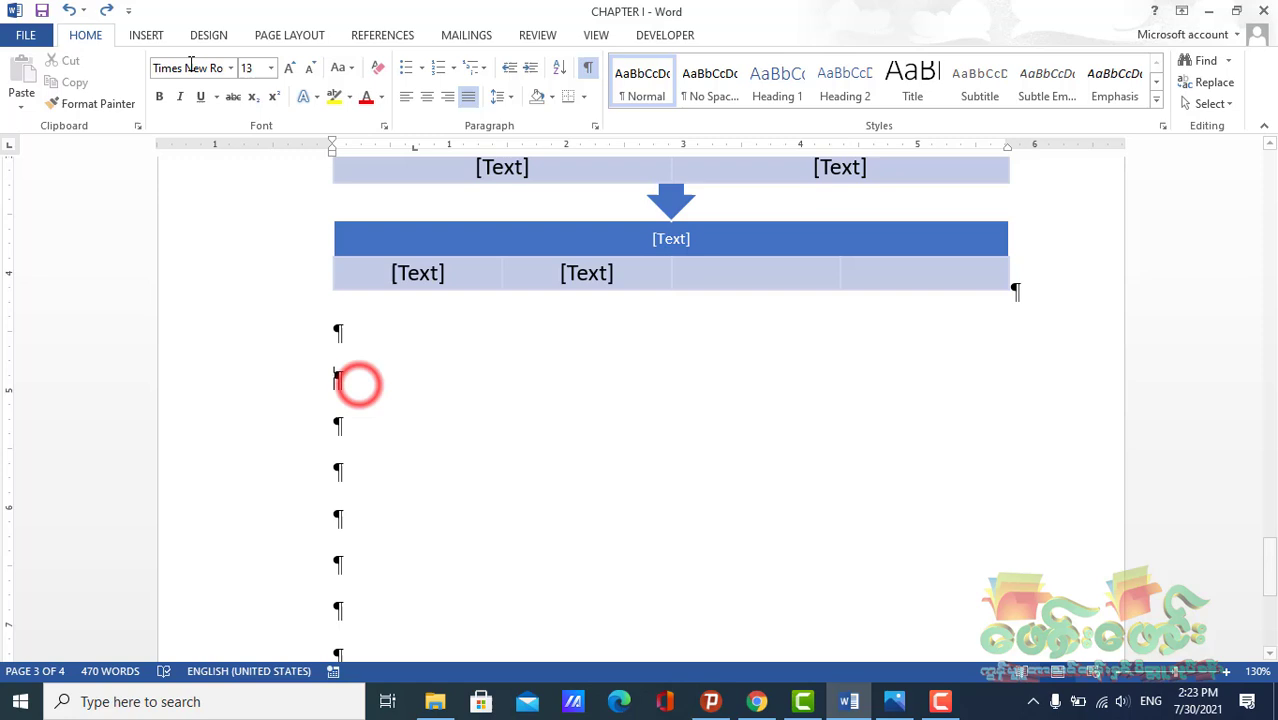
click(106, 10)
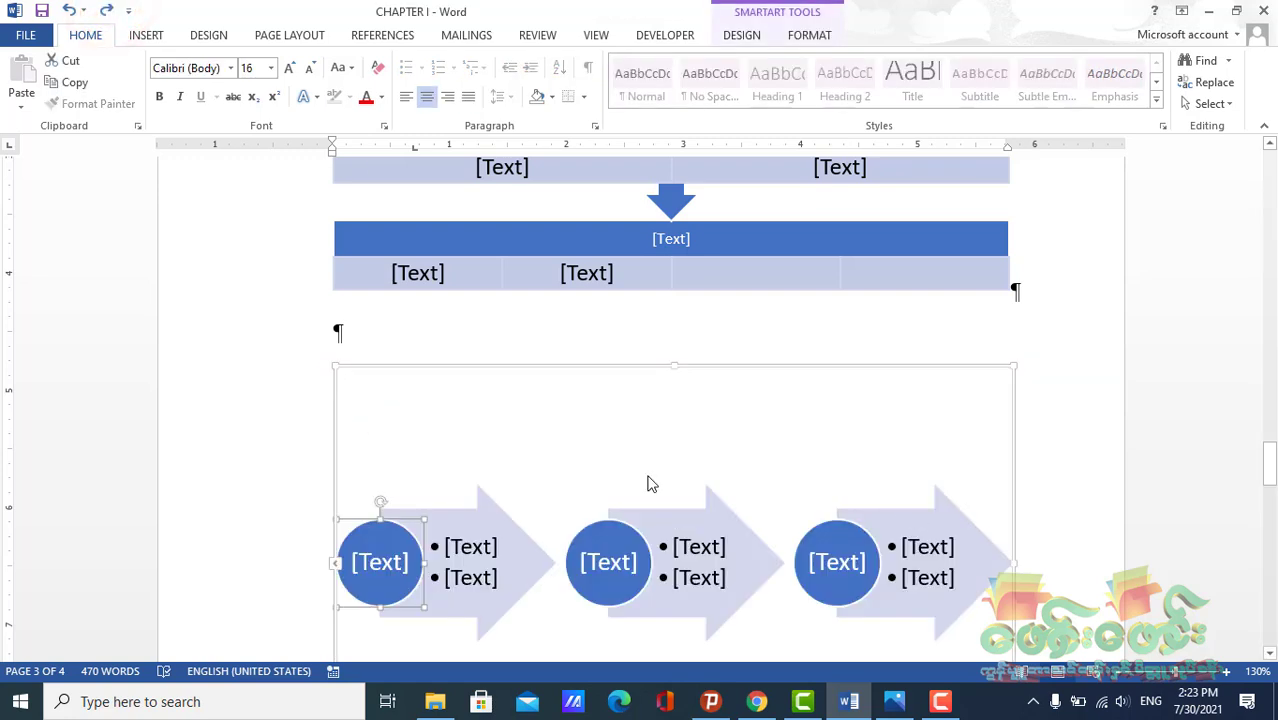
click(866, 558)
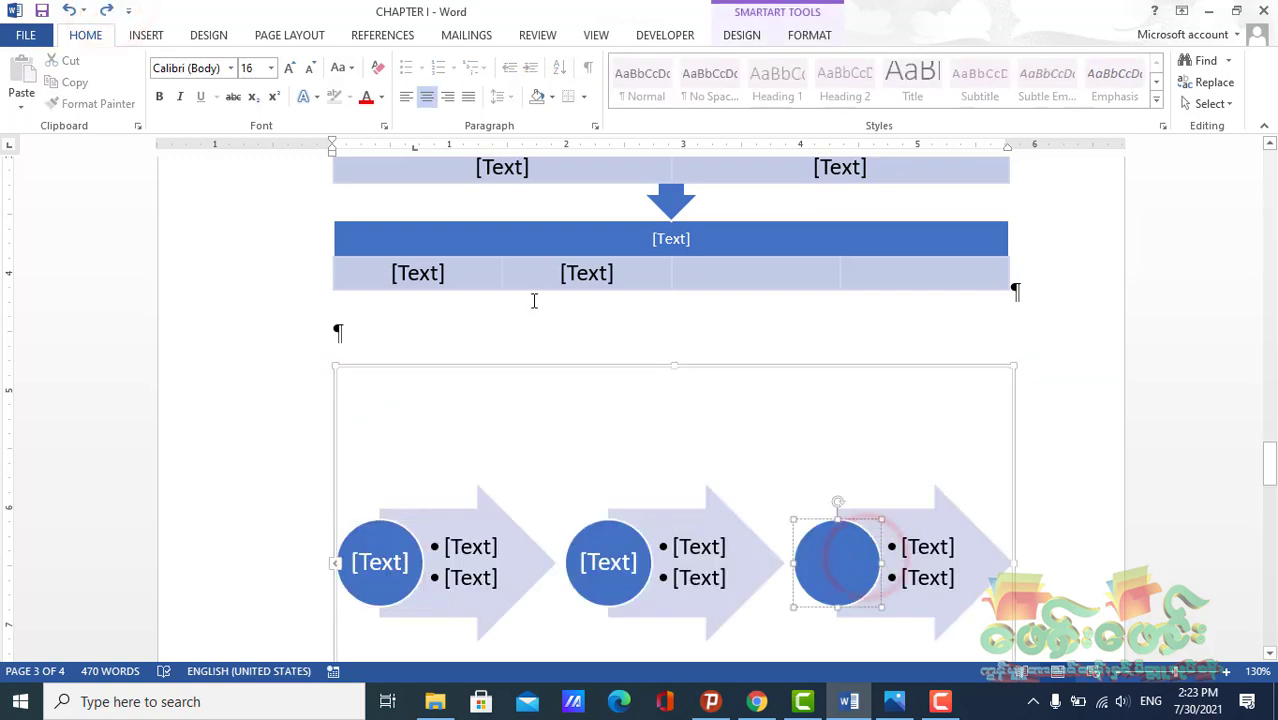
click(820, 38)
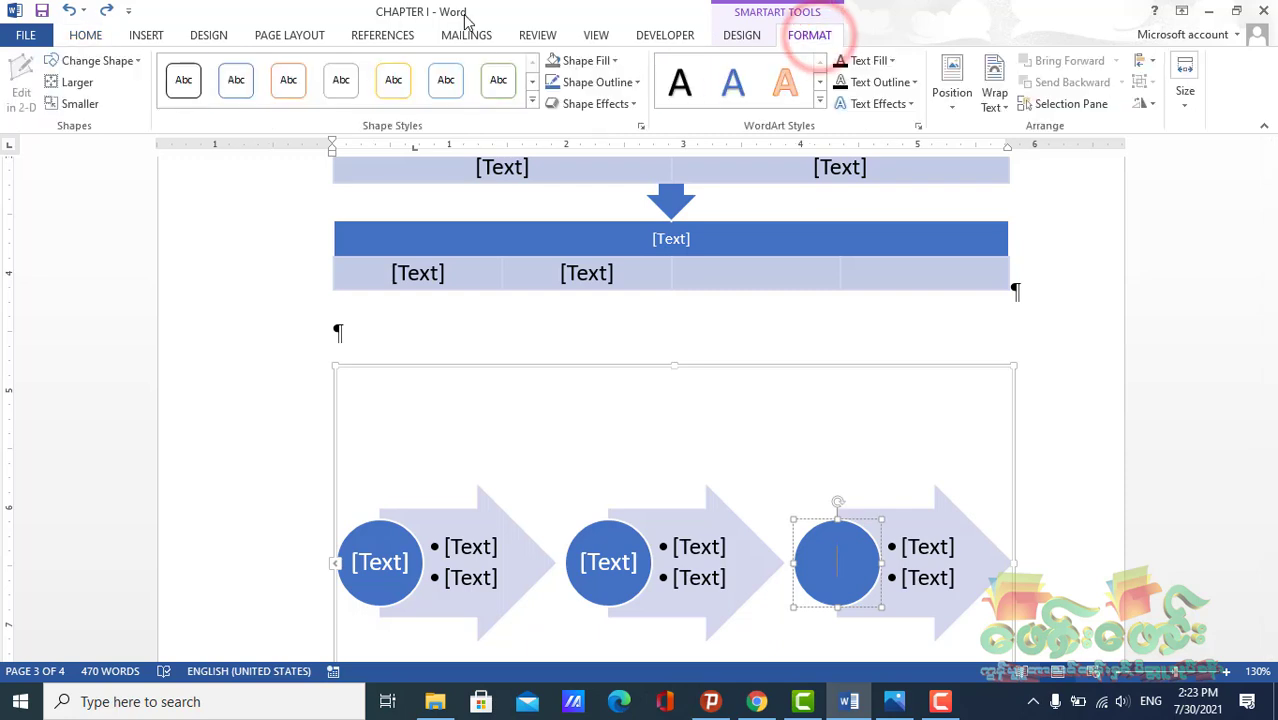
click(755, 36)
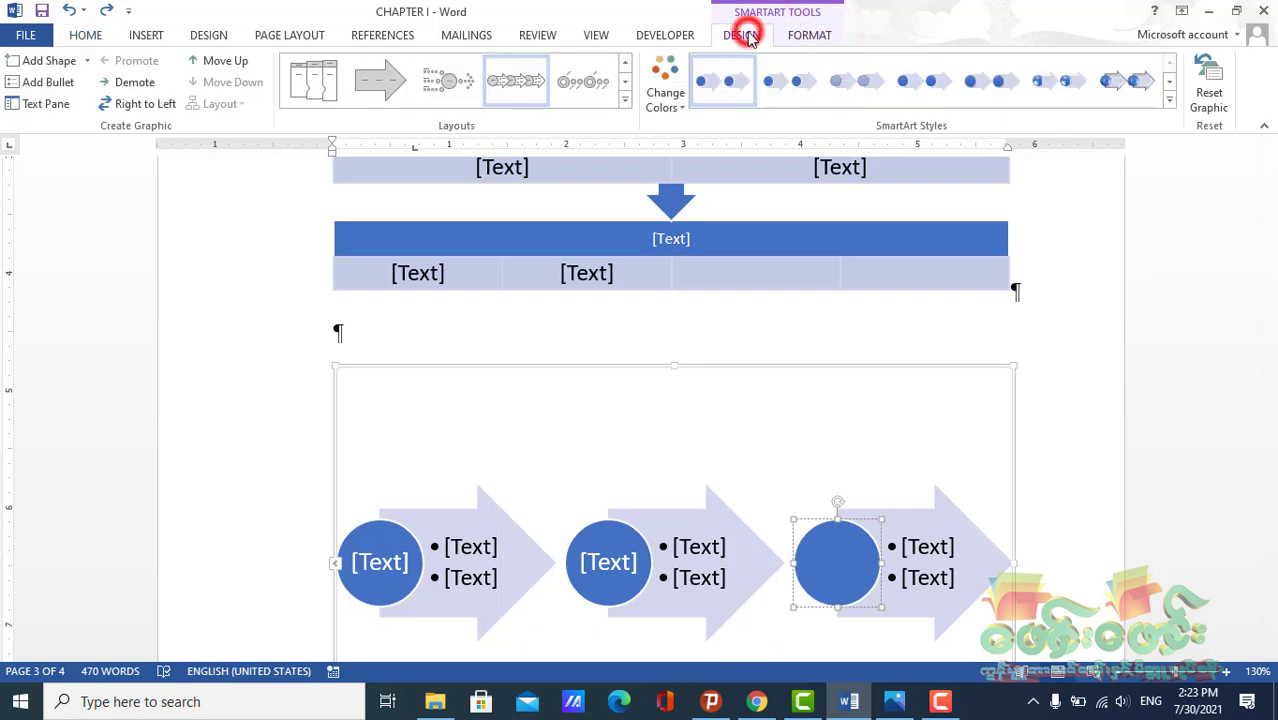
click(628, 104)
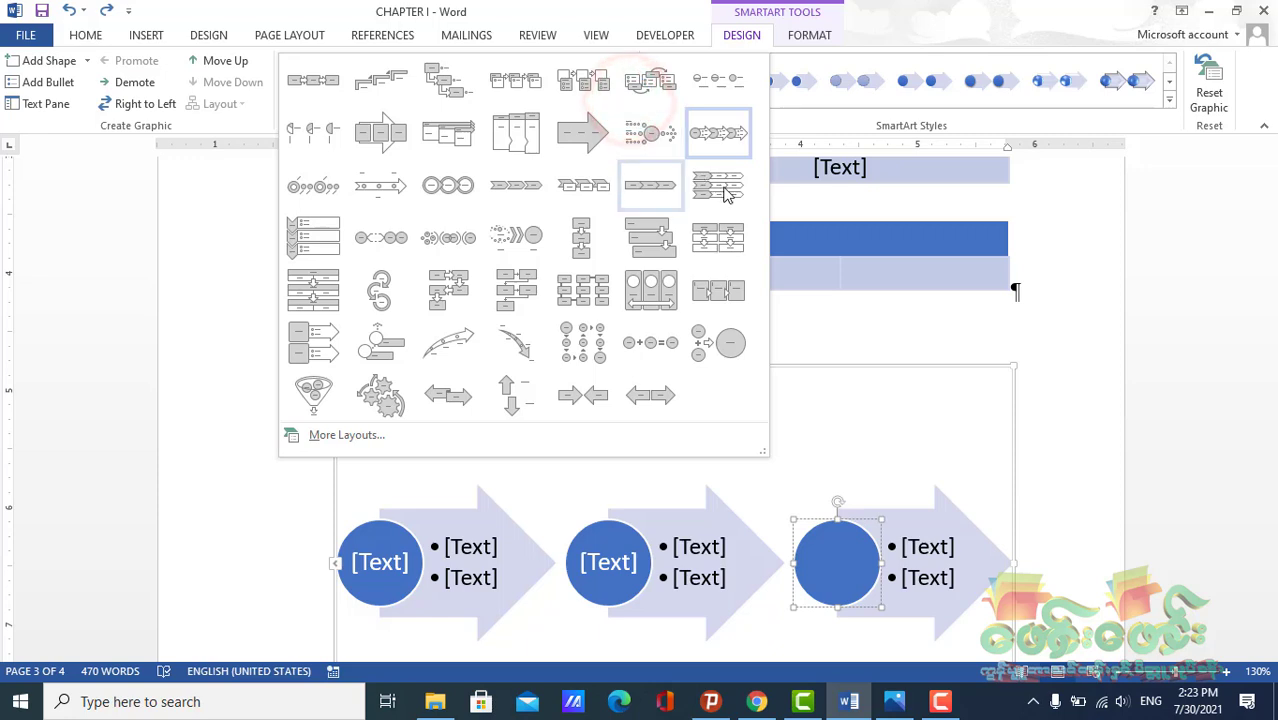
click(840, 329)
scroll(864, 502, down, 4)
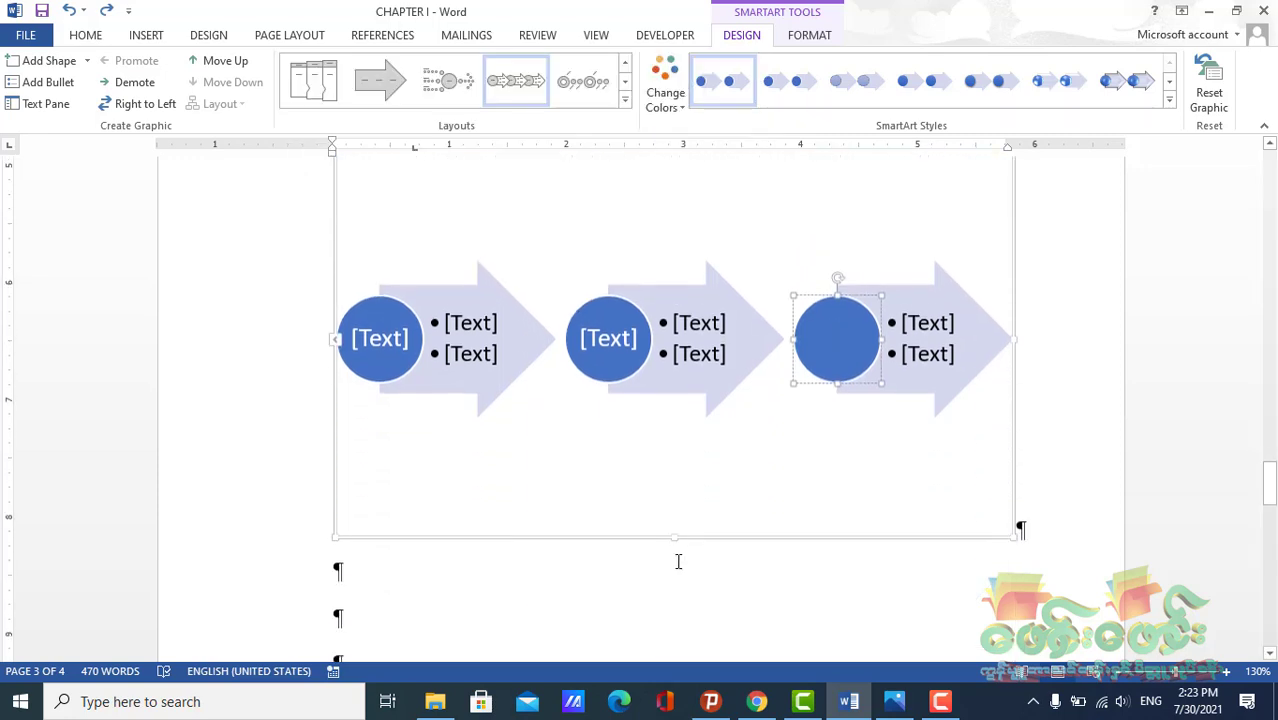
Shrink the new graphic's frame, reducing its height and width so the arrows become smaller
drag(673, 477, 663, 457)
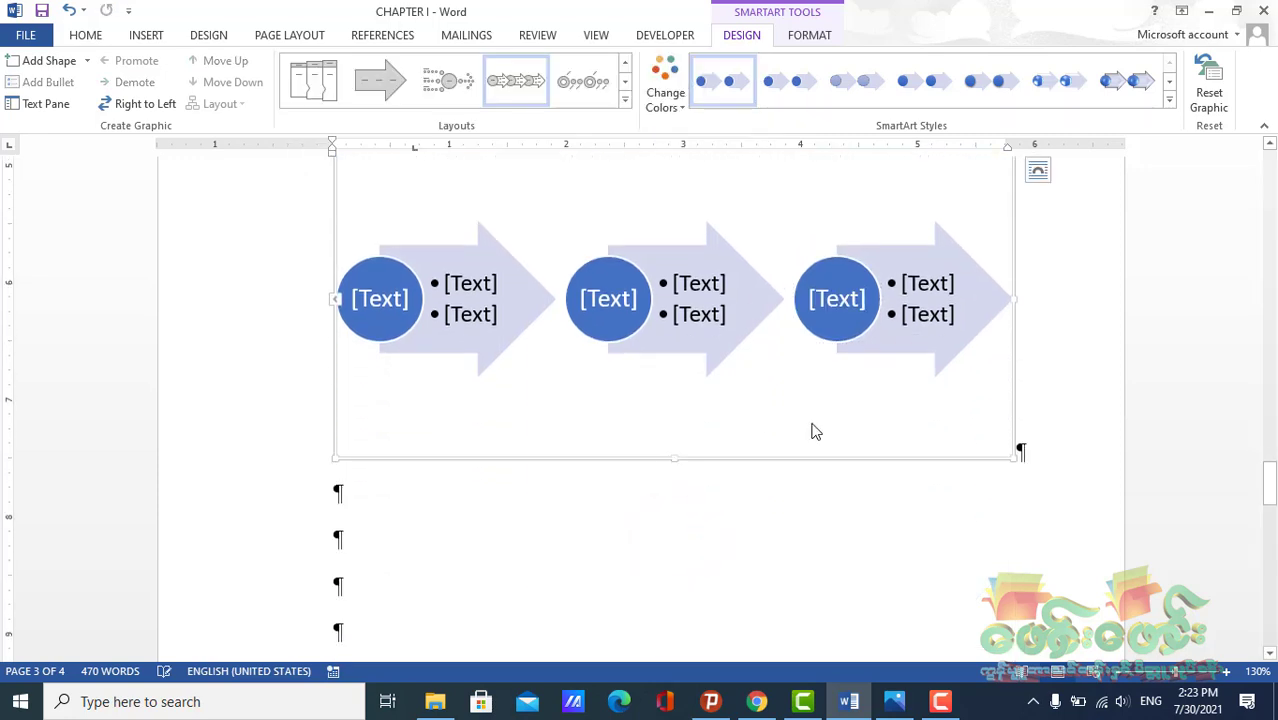
drag(1016, 298, 797, 298)
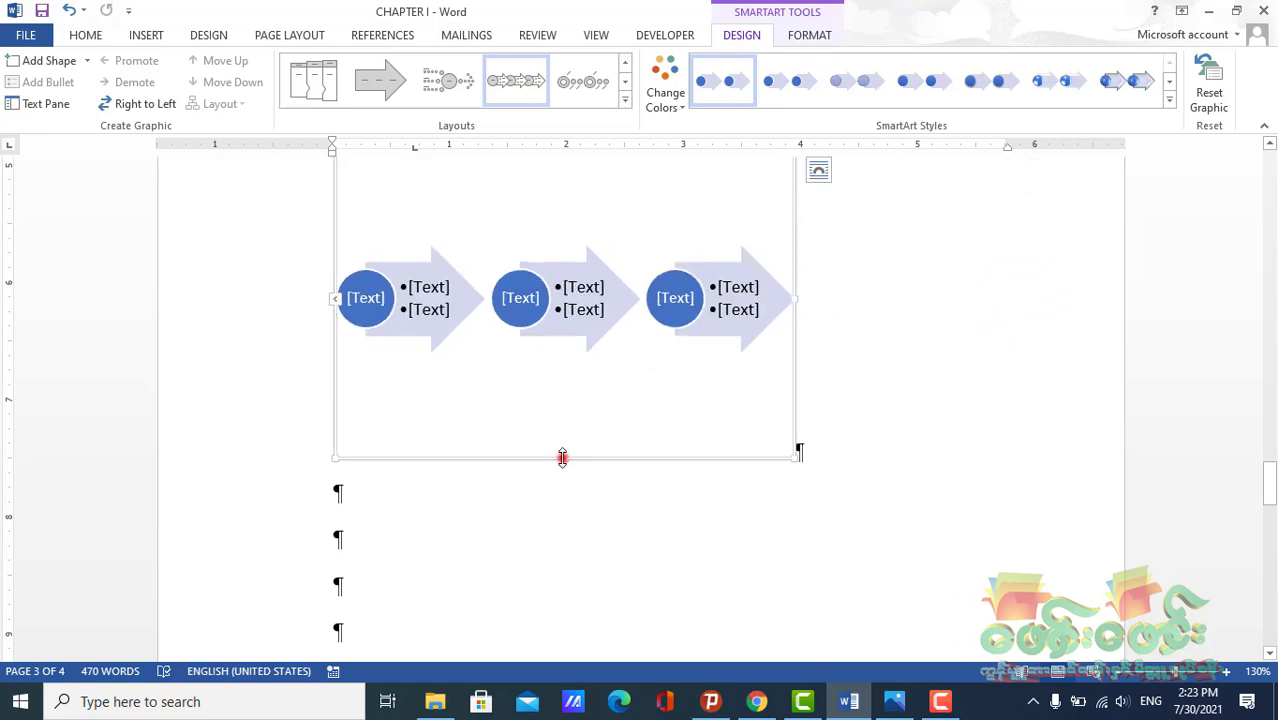
drag(562, 458, 554, 352)
scroll(668, 408, up, 3)
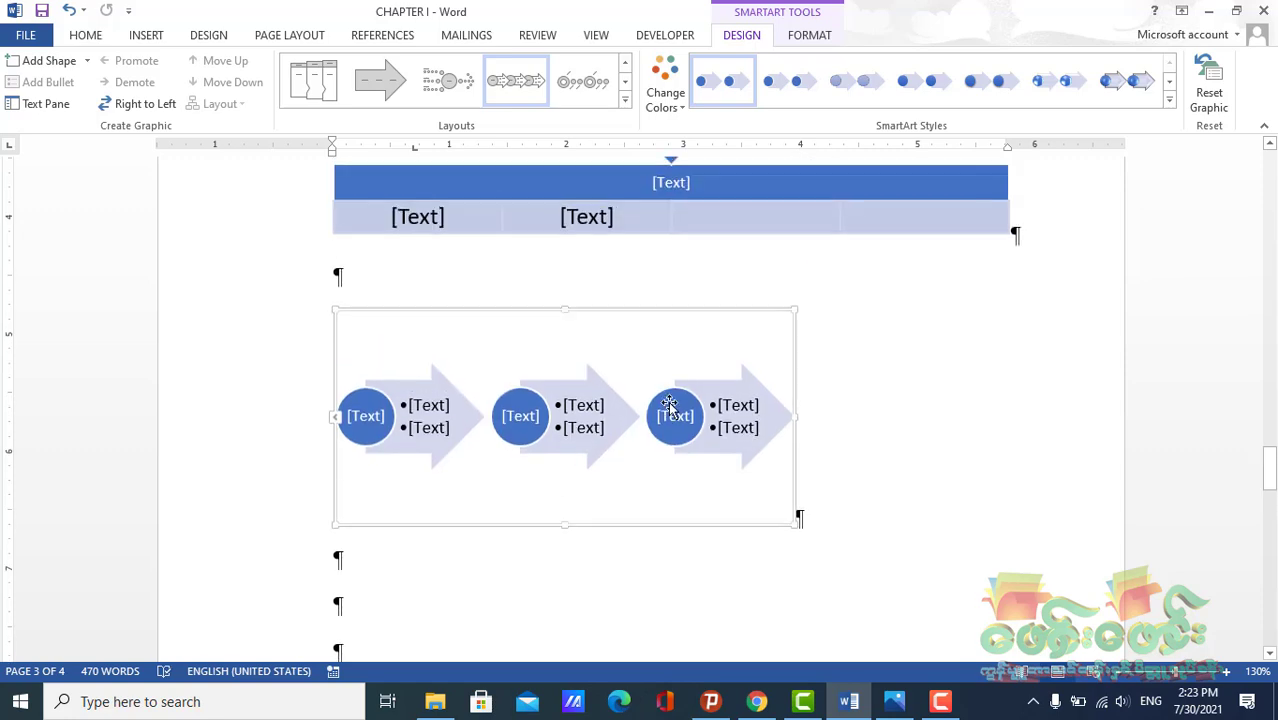
Select the third arrow's circle and toggle the Right to Left direction on and off
click(687, 386)
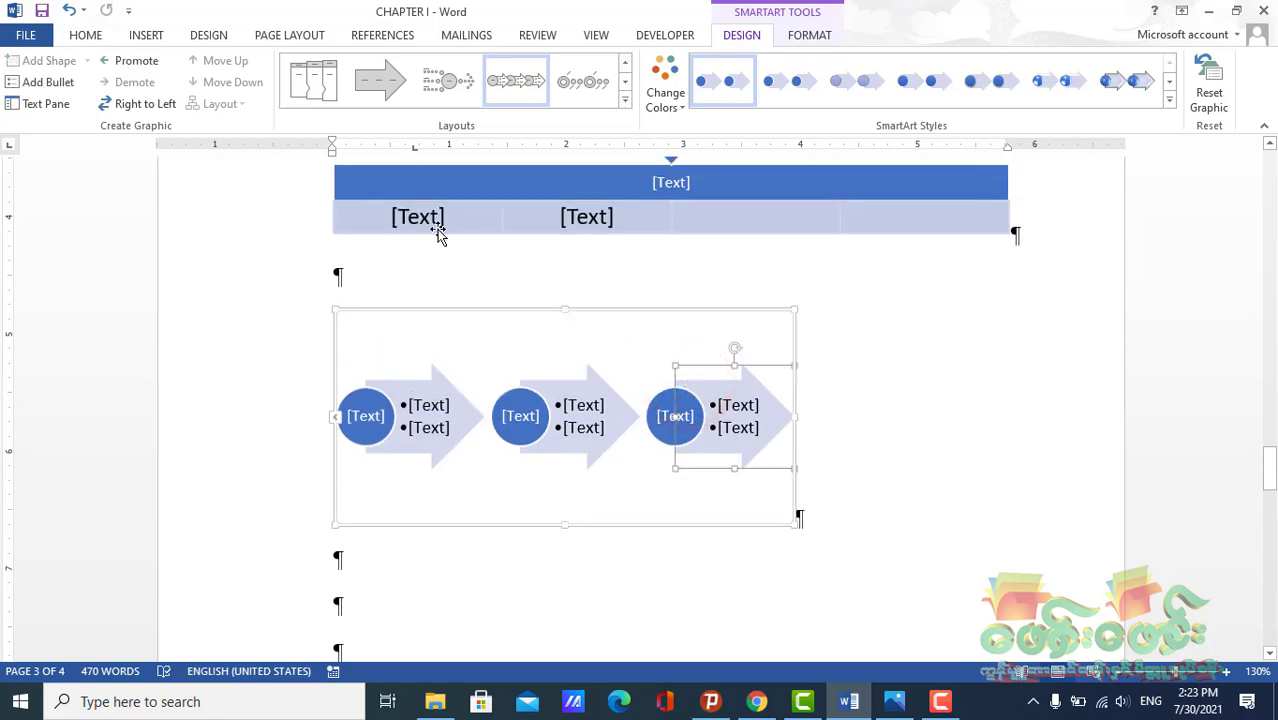
click(148, 116)
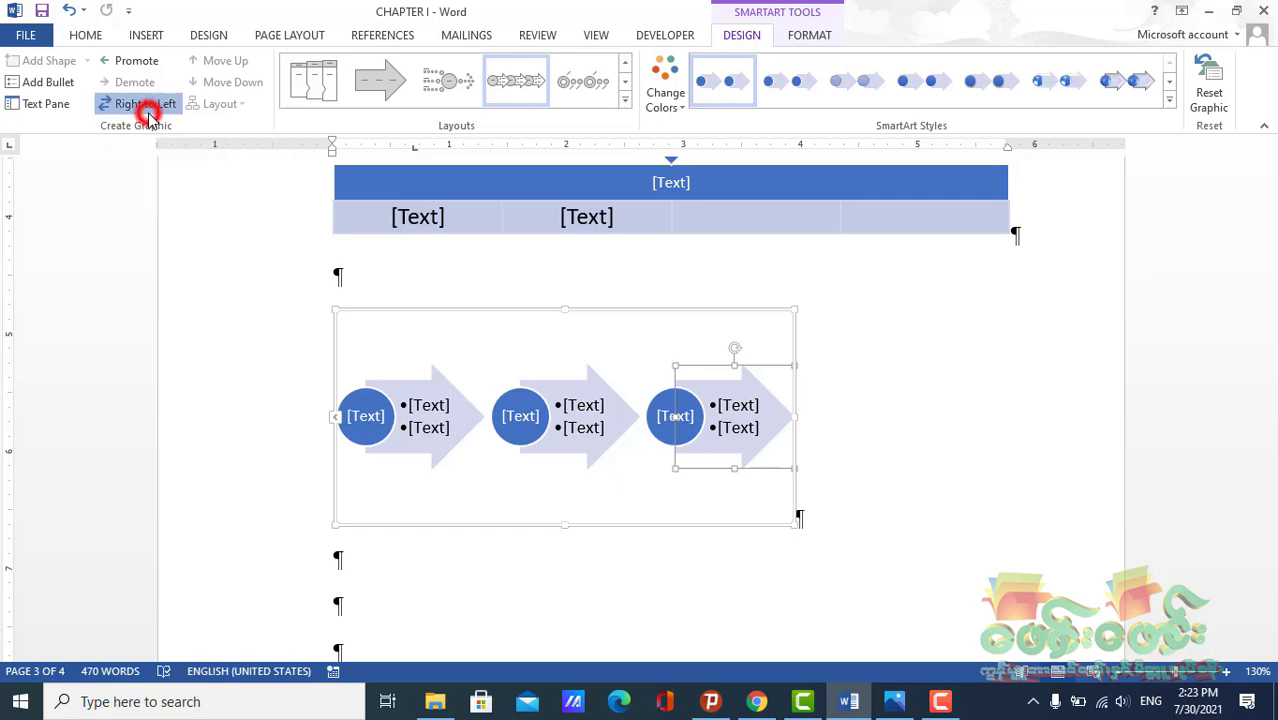
click(148, 112)
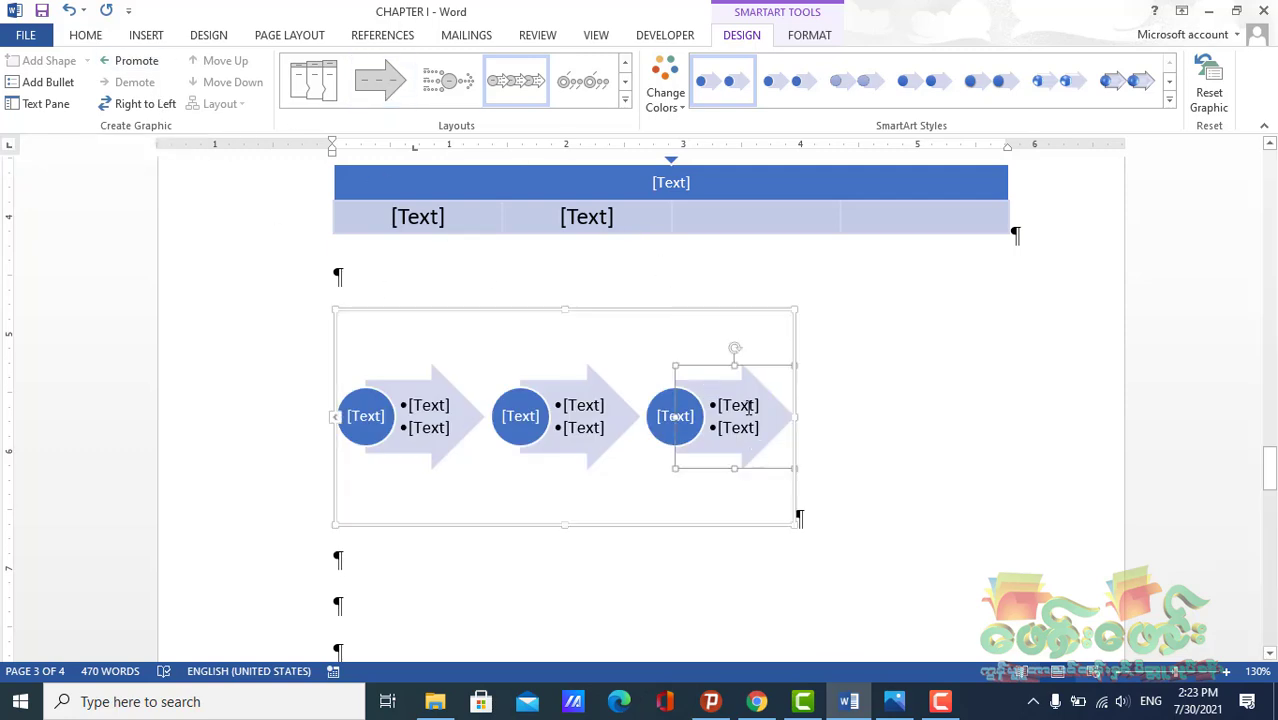
Try deleting the third arrow's bullet text and pasting it back, then undo both changes
key(Delete)
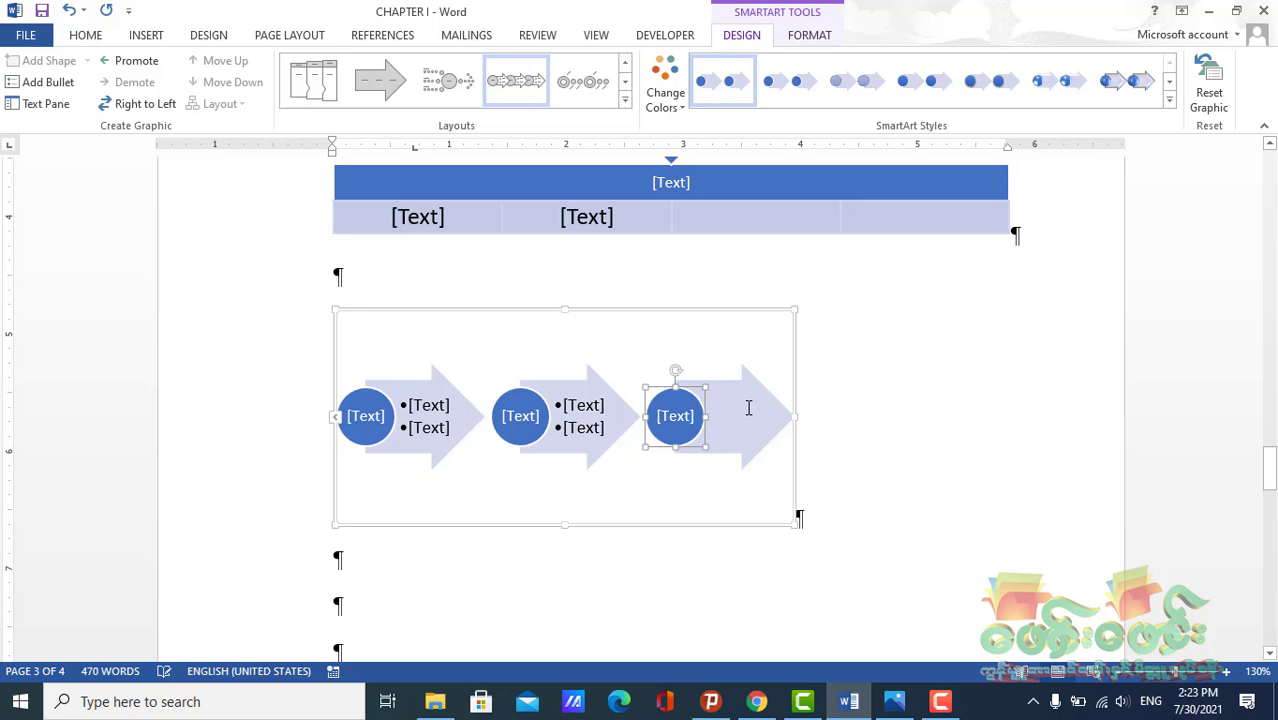
key(ctrl+z)
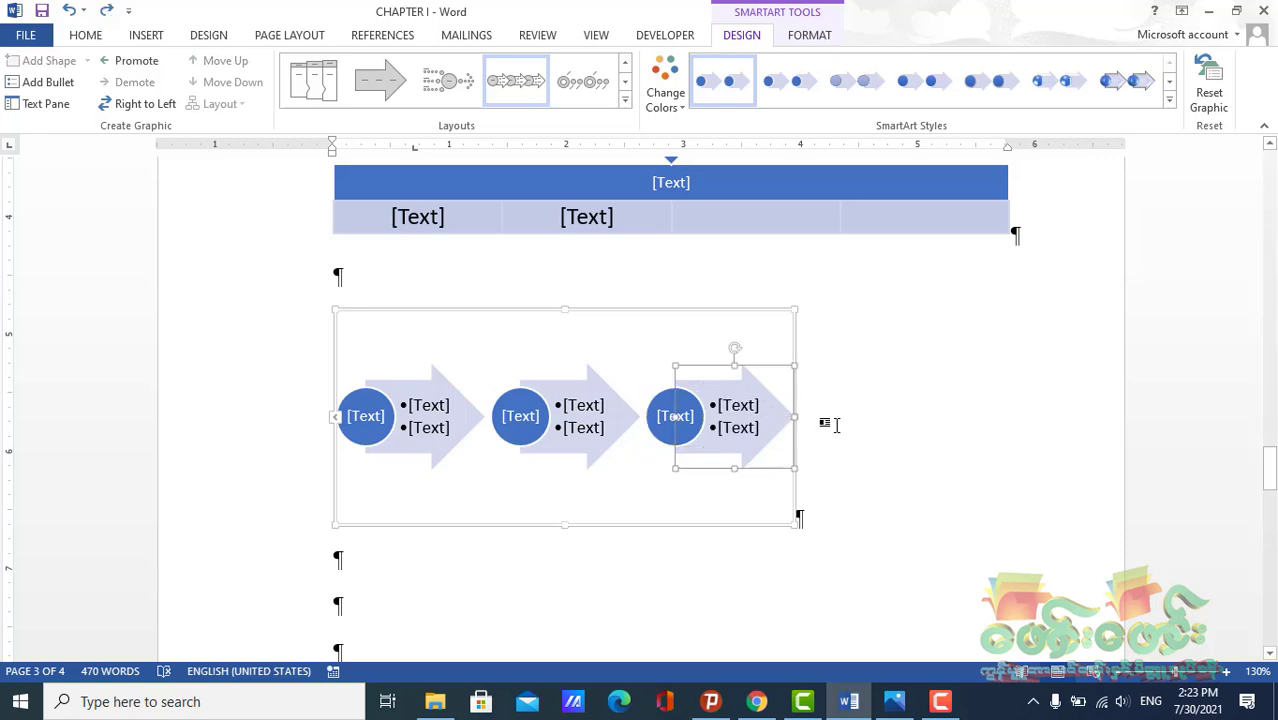
key(ctrl+v)
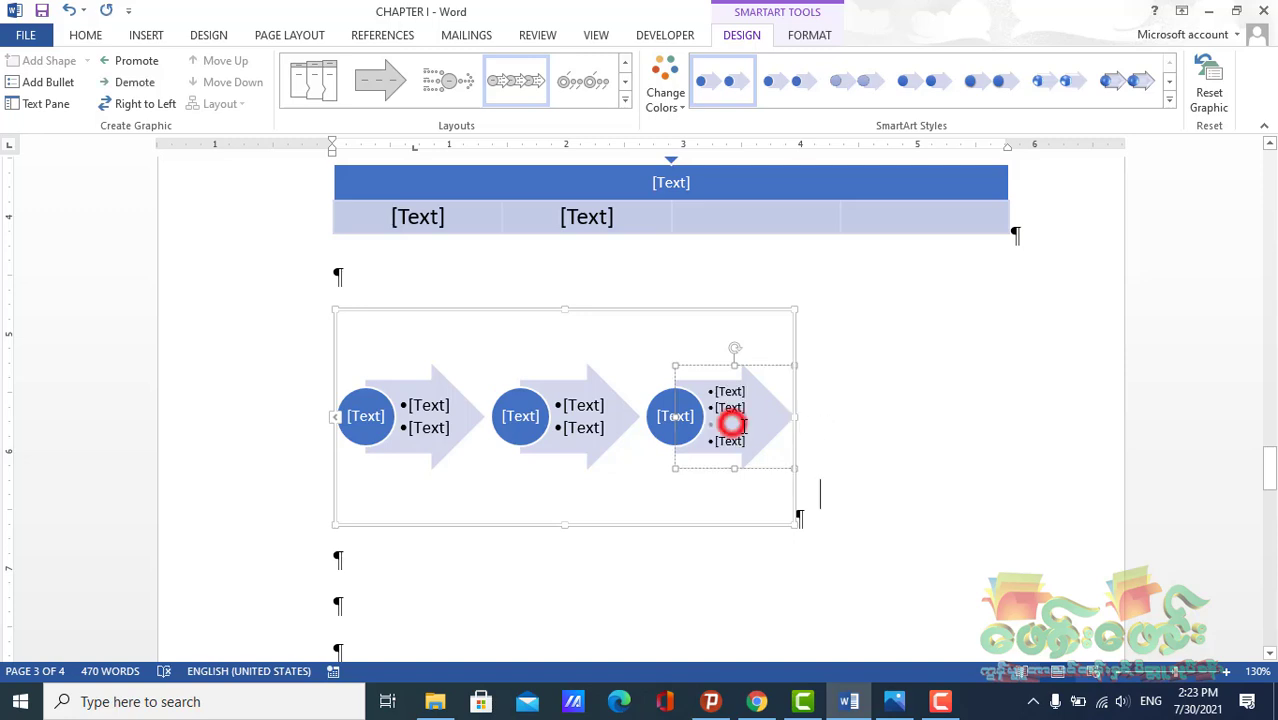
click(733, 424)
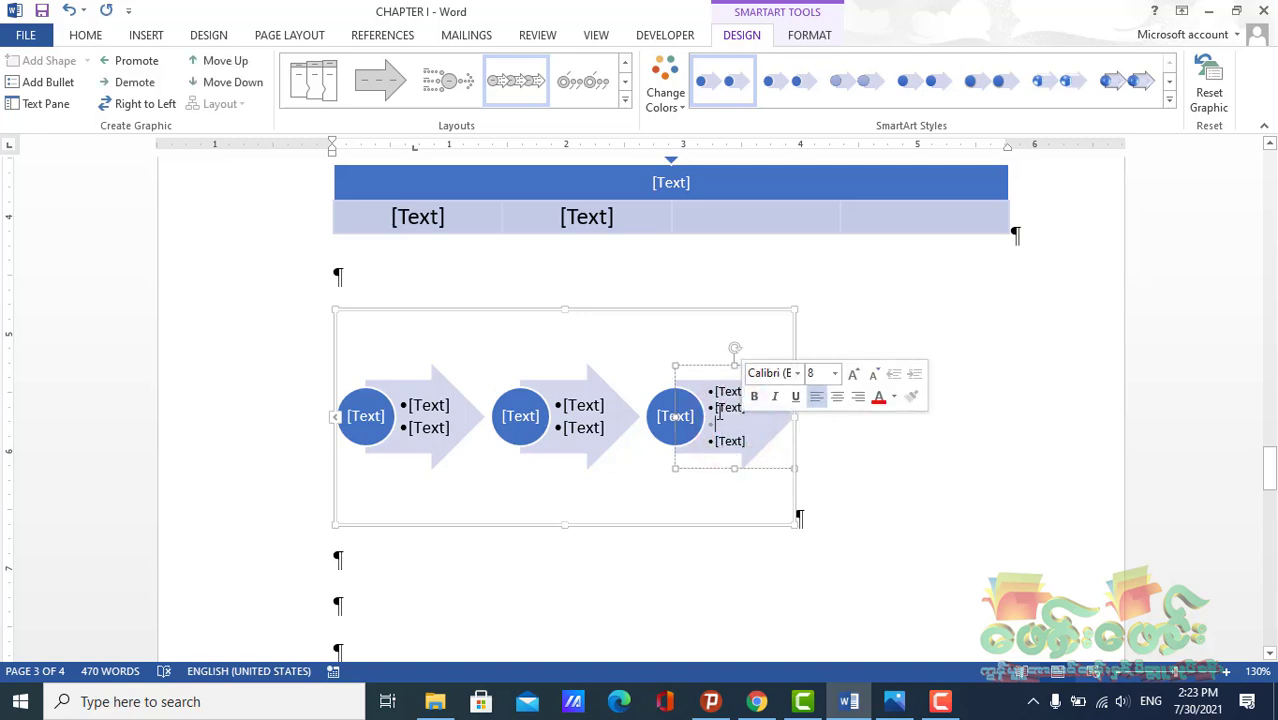
key(ctrl+z)
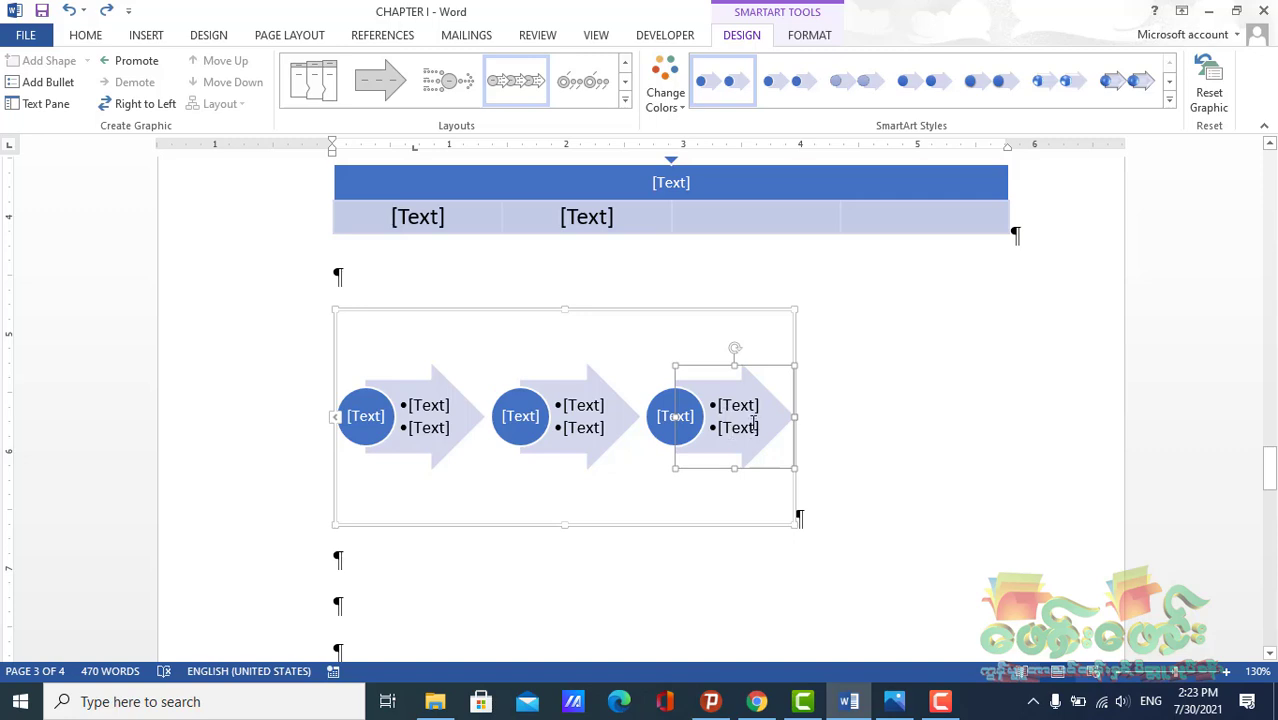
Try resizing the third arrow's text shape, then undo the changes
click(772, 418)
click(706, 394)
drag(798, 416, 927, 421)
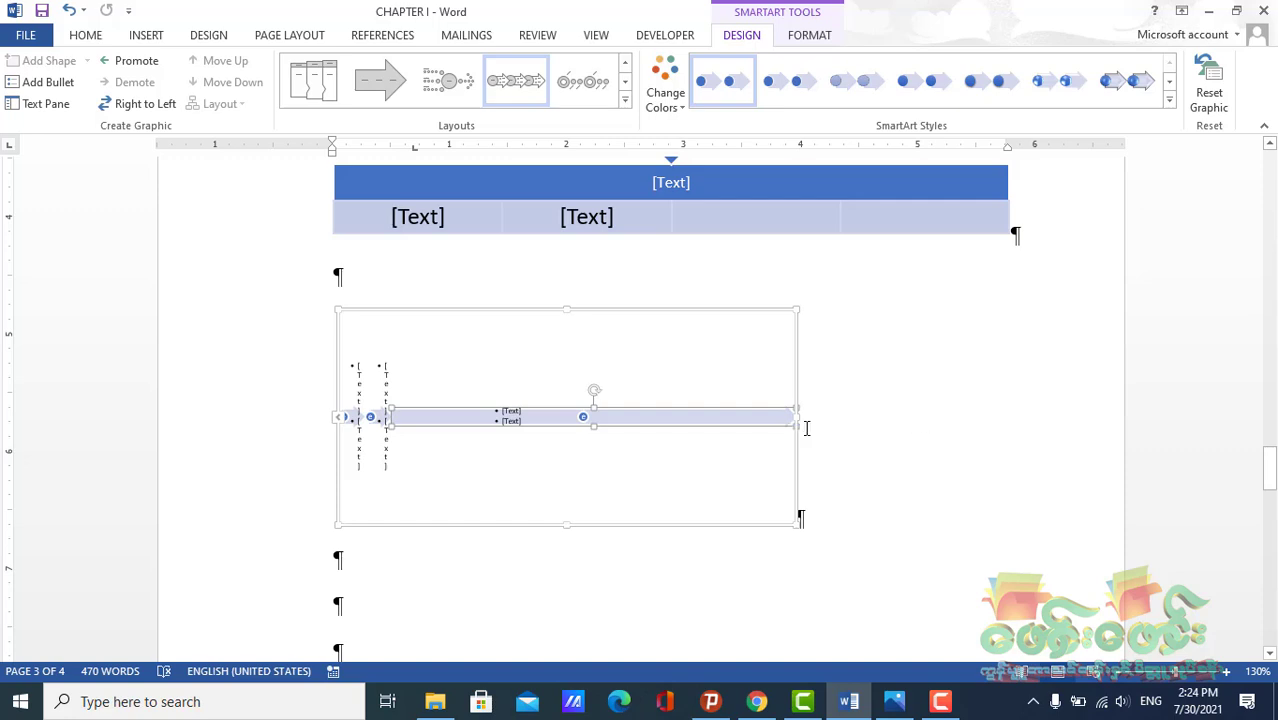
key(ctrl+z)
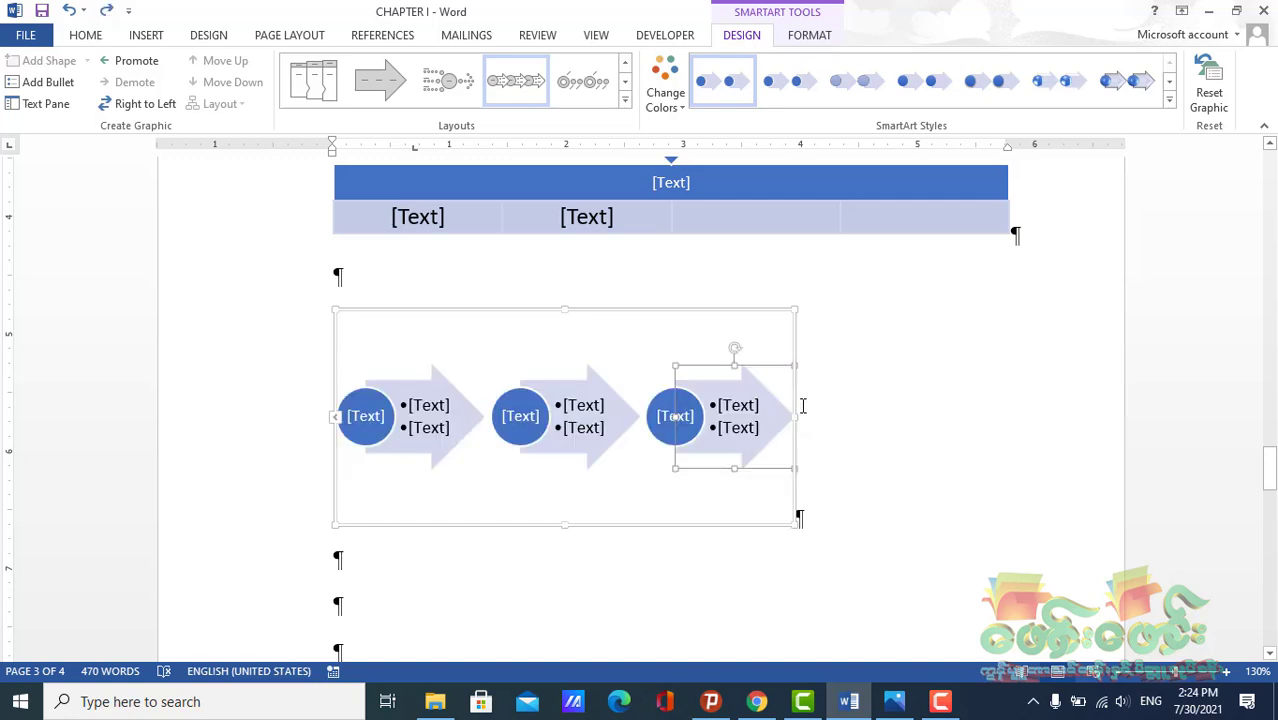
key(ctrl+z)
key(ctrl+z)
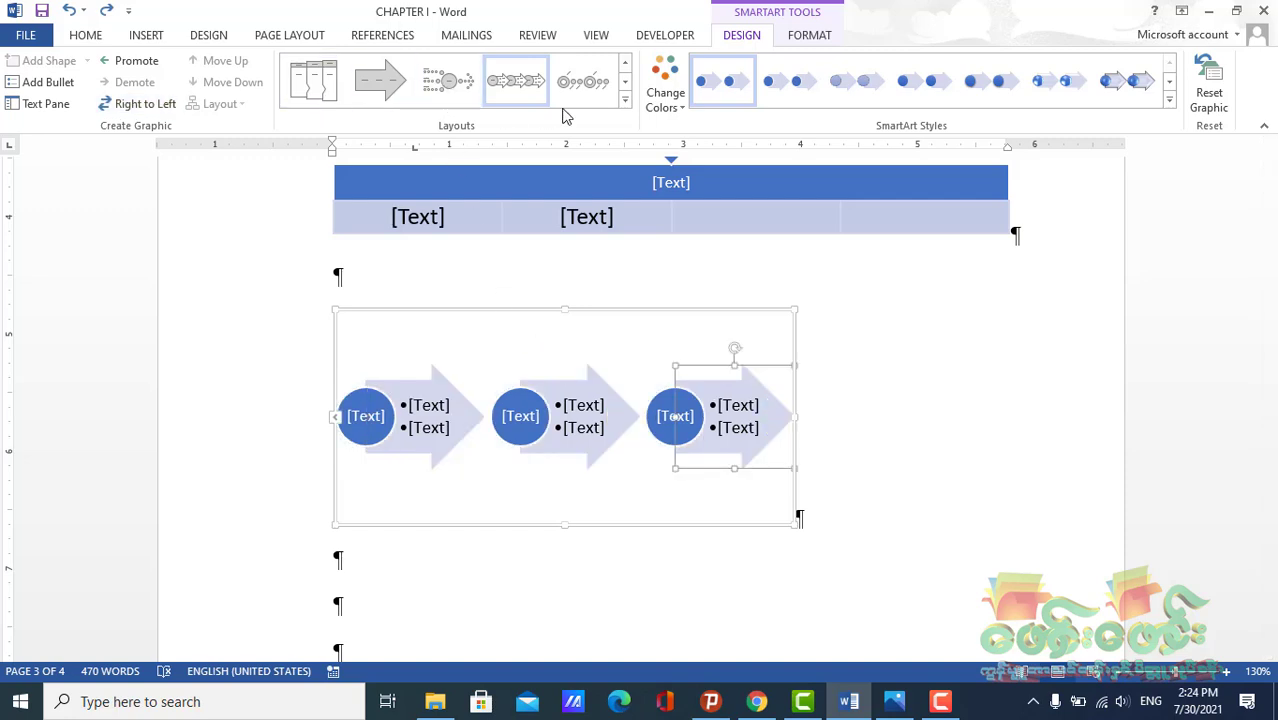
Change the graphic to a three-row chevron list layout and widen its frame to the right
click(623, 103)
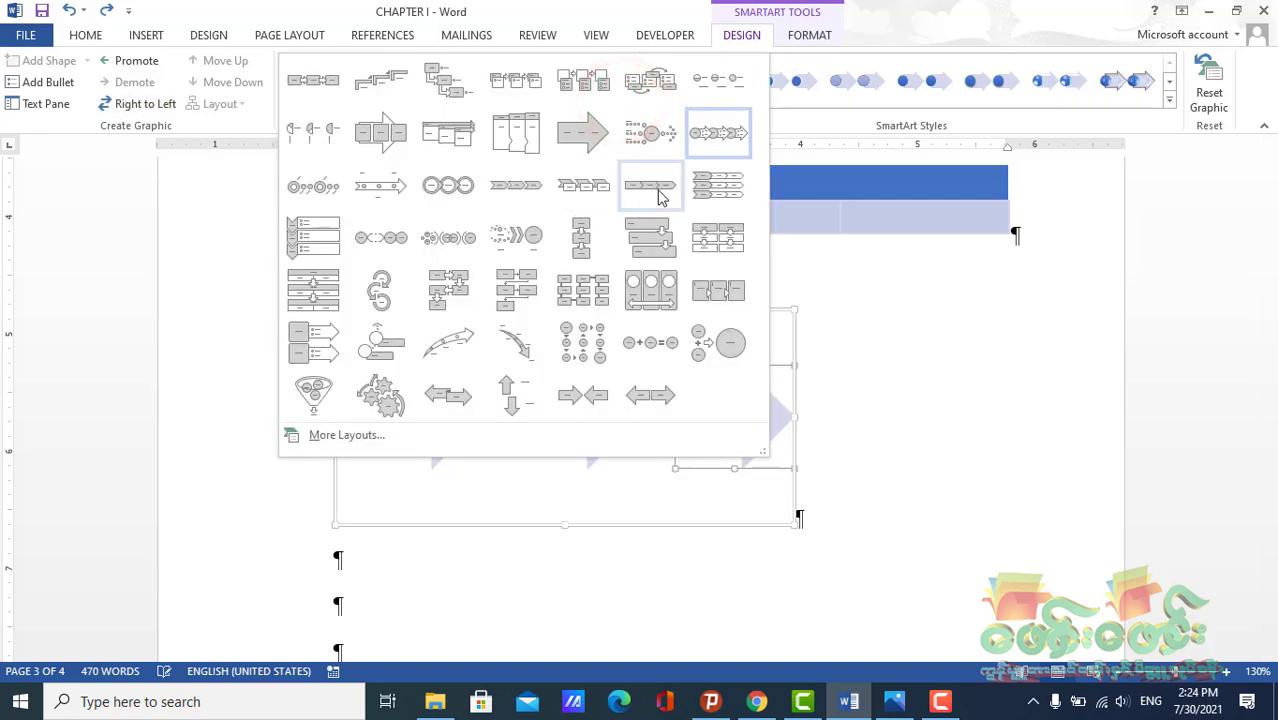
click(697, 193)
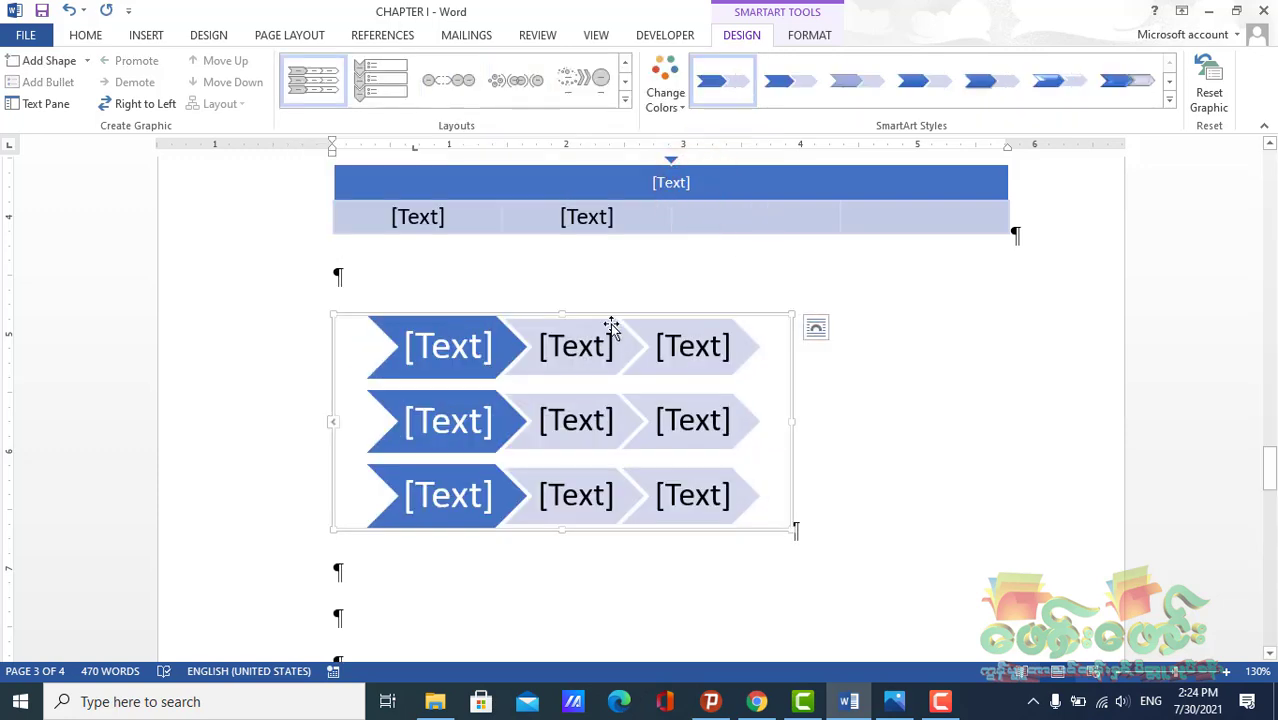
click(445, 497)
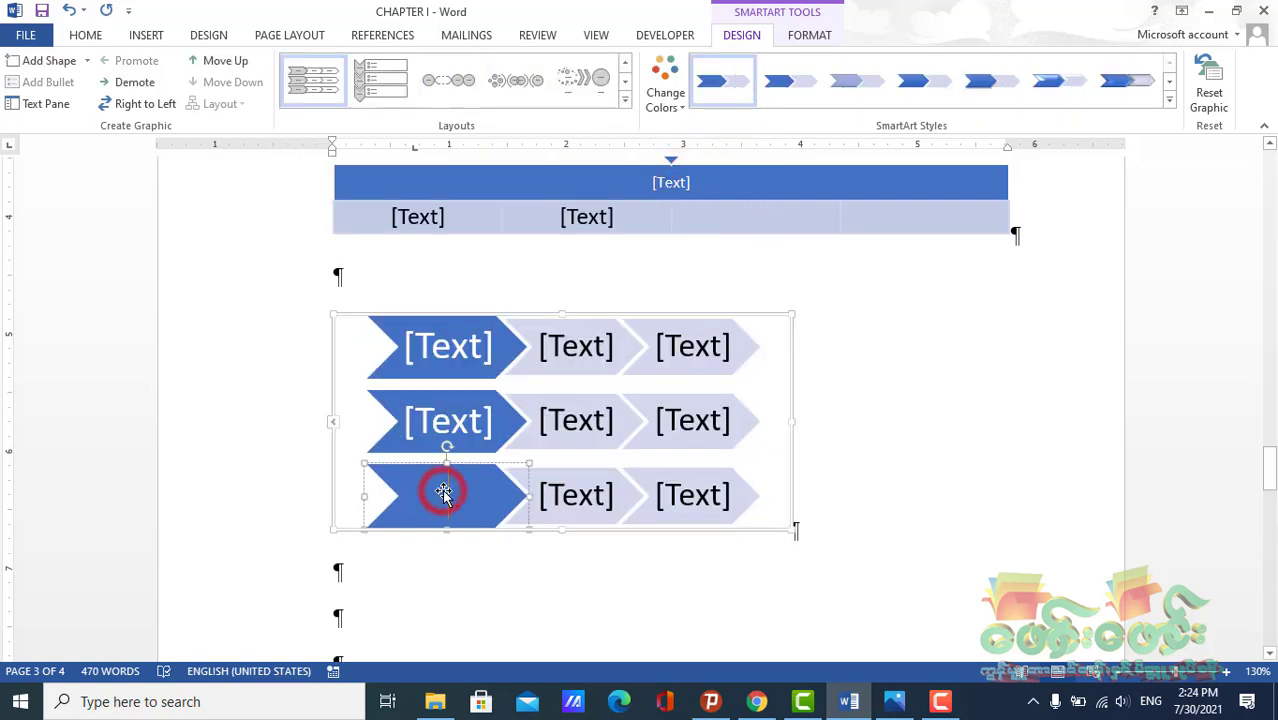
click(760, 497)
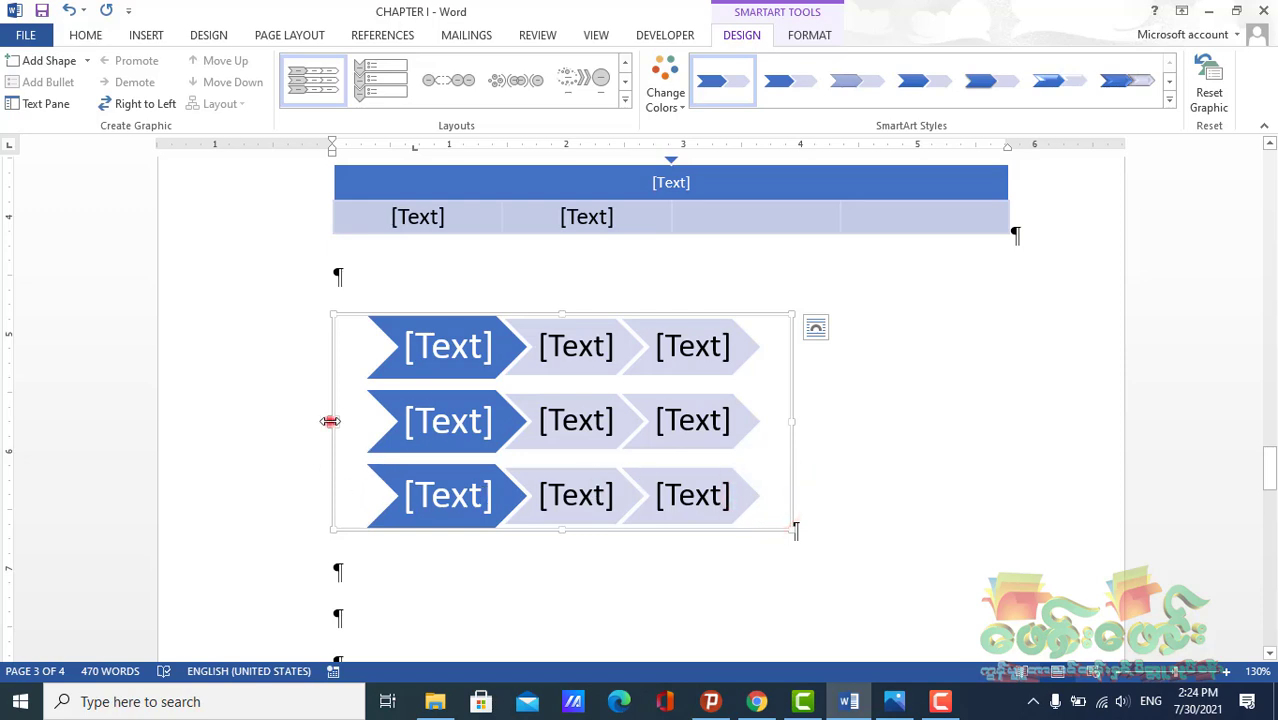
drag(330, 421, 172, 414)
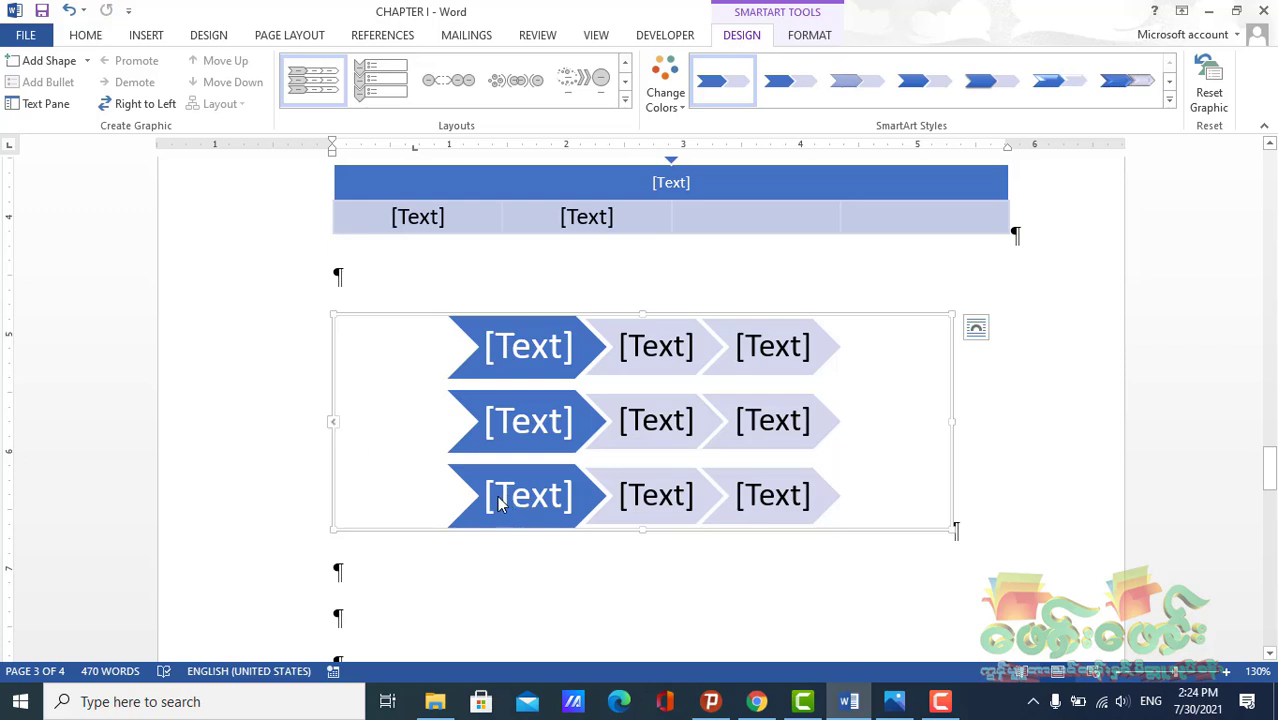
click(632, 594)
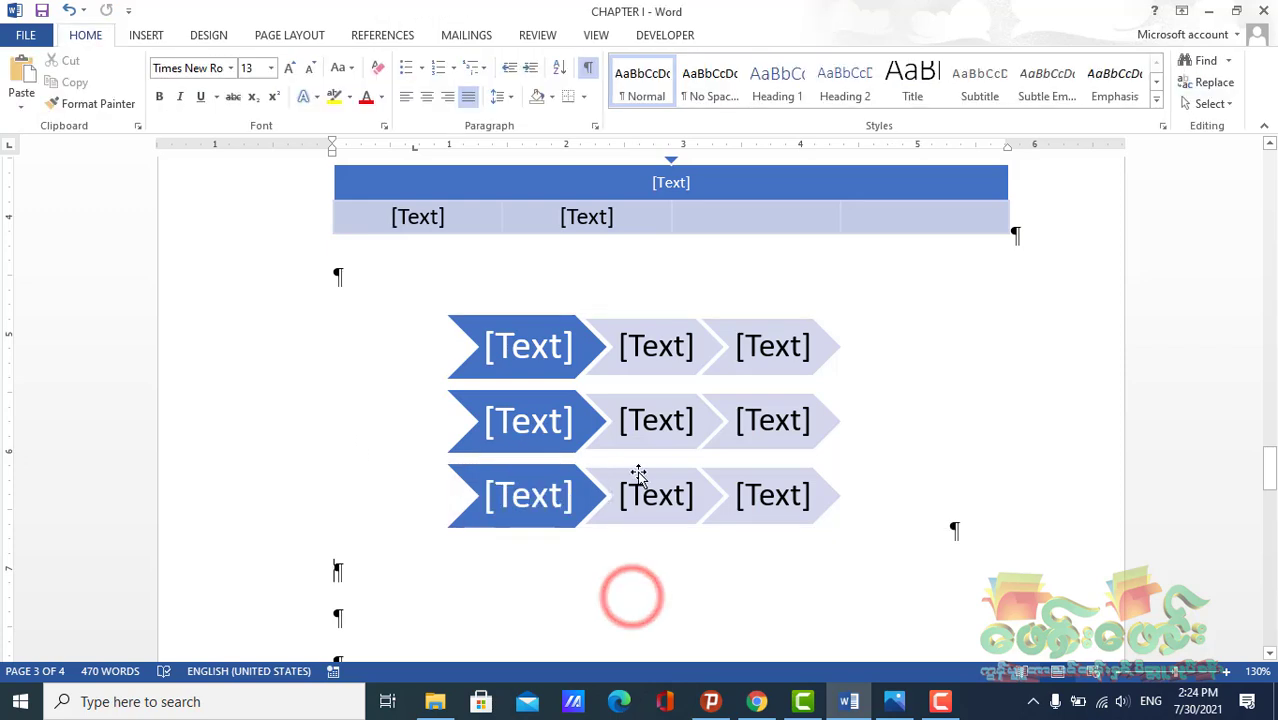
Add a shape after the last chevron of the third row
click(820, 505)
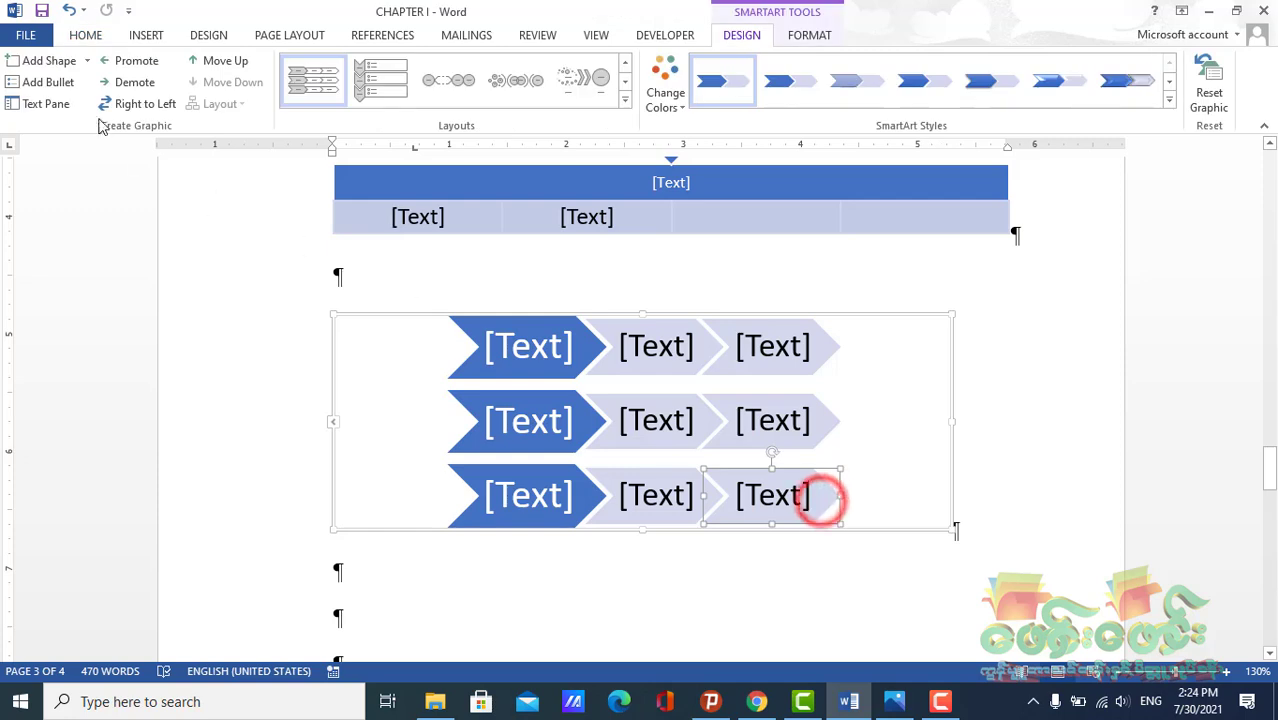
click(86, 61)
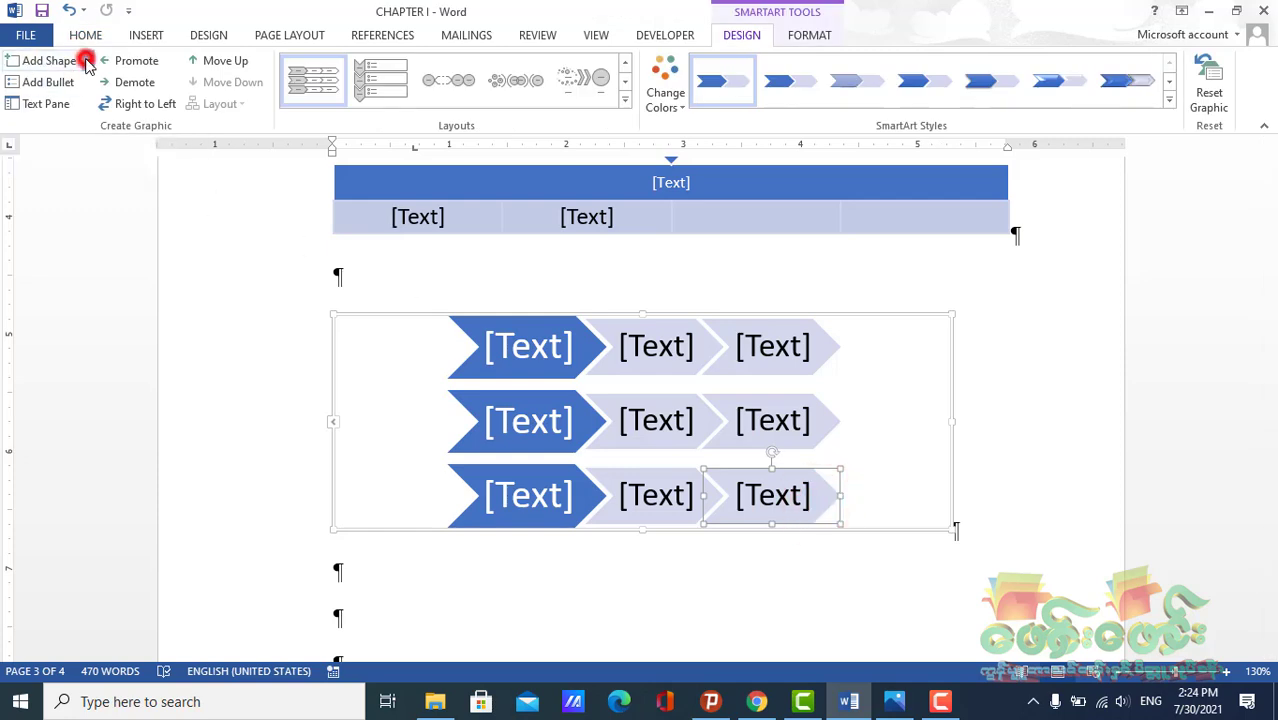
click(80, 84)
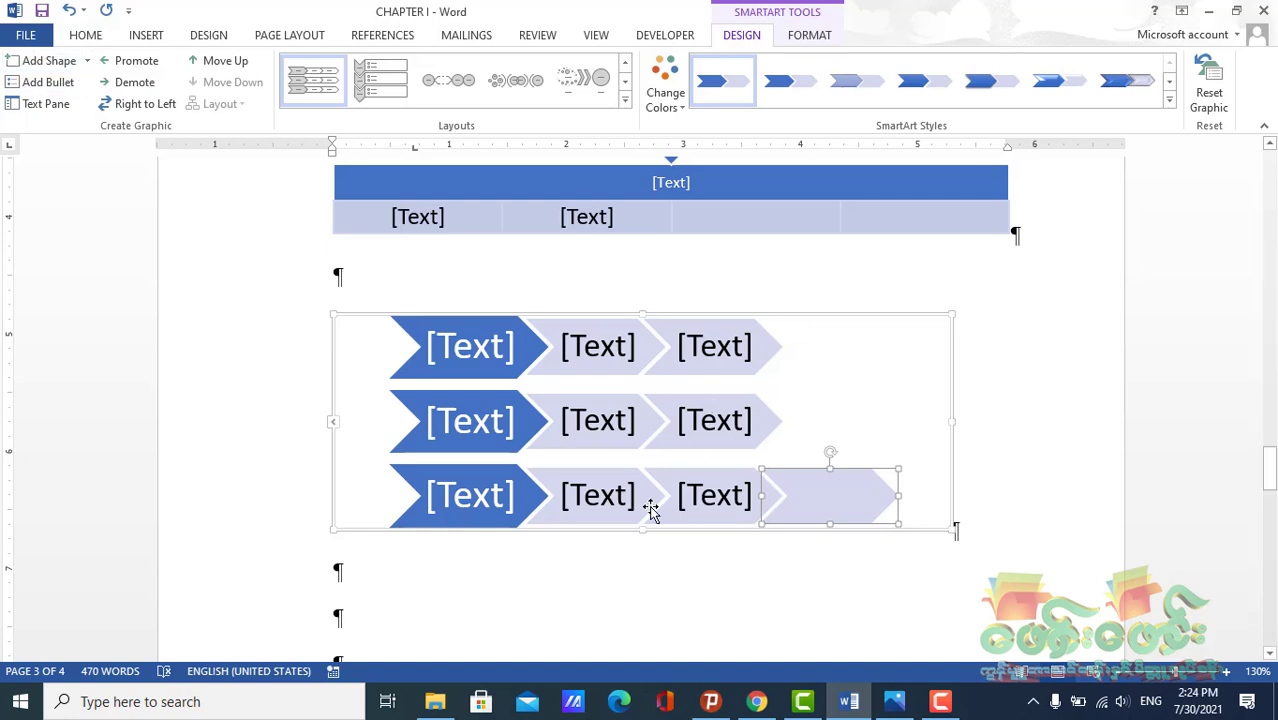
Reposition the new chevron at the end of the third row and make the graphic's frame taller
drag(825, 515, 616, 491)
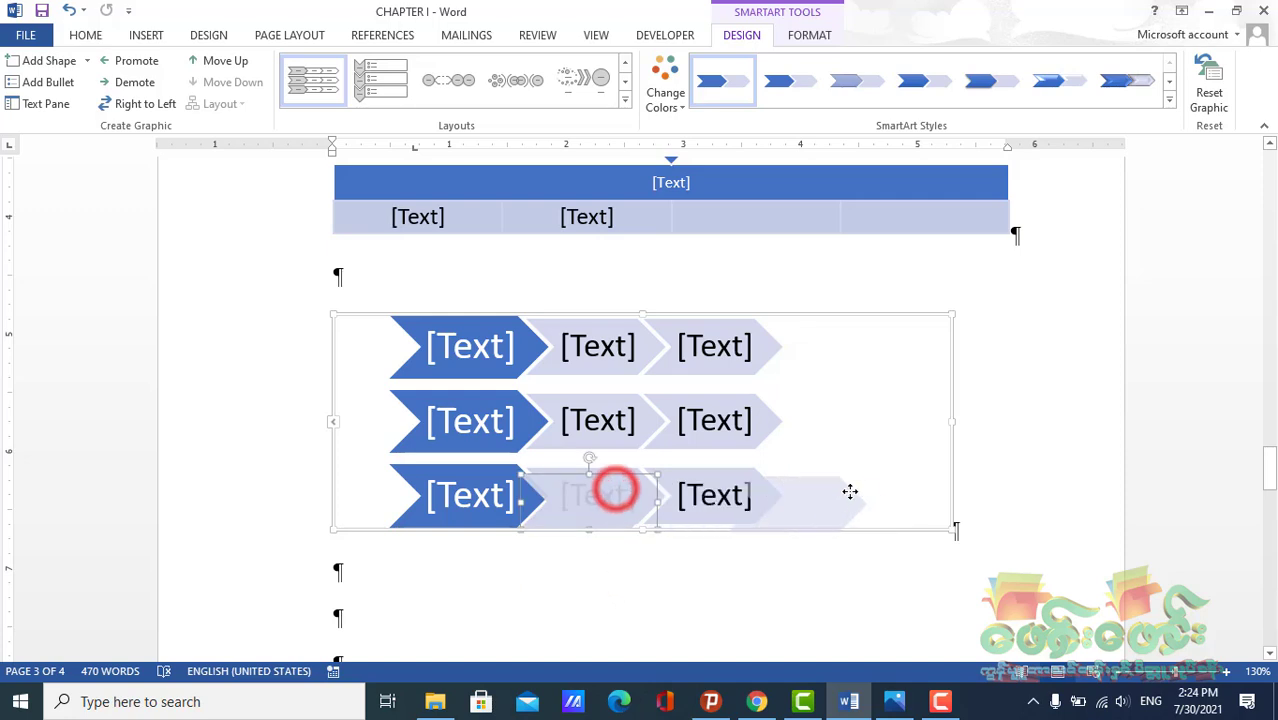
drag(845, 505, 840, 476)
drag(643, 528, 648, 582)
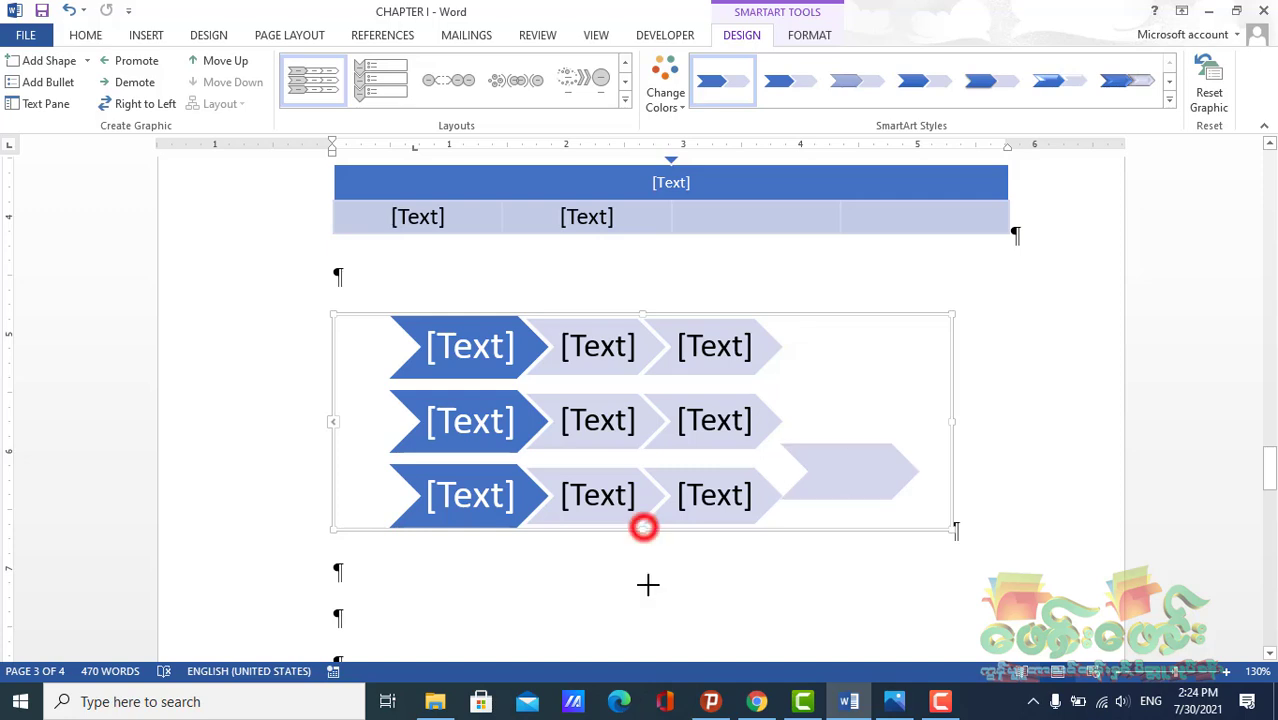
drag(848, 506, 888, 515)
click(863, 531)
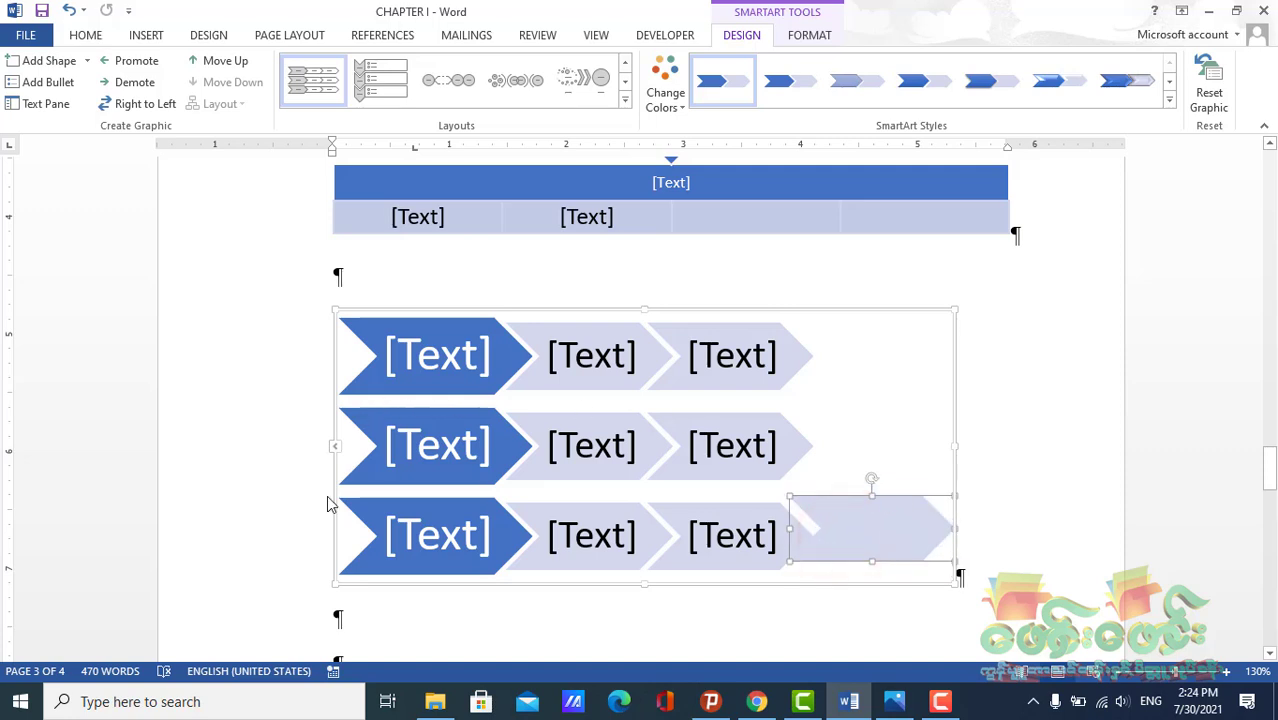
Add a shape below the third row's first chevron and move it beside the row's end
click(391, 507)
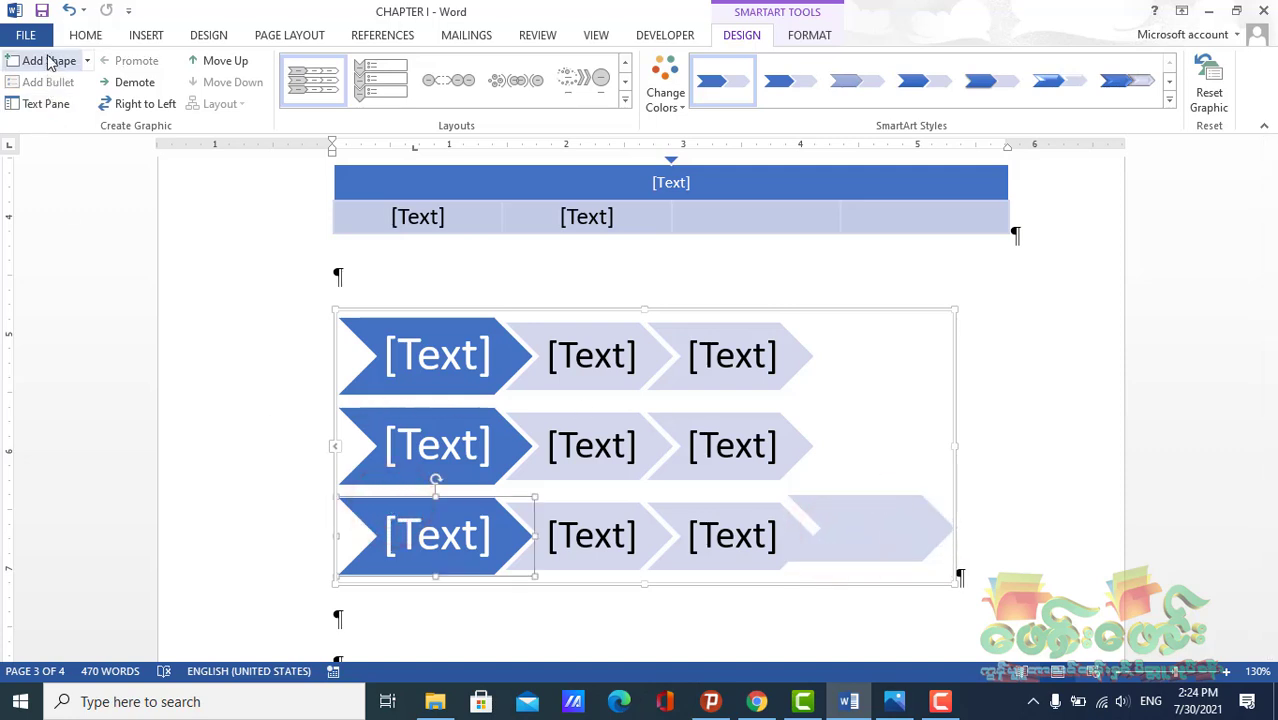
click(86, 61)
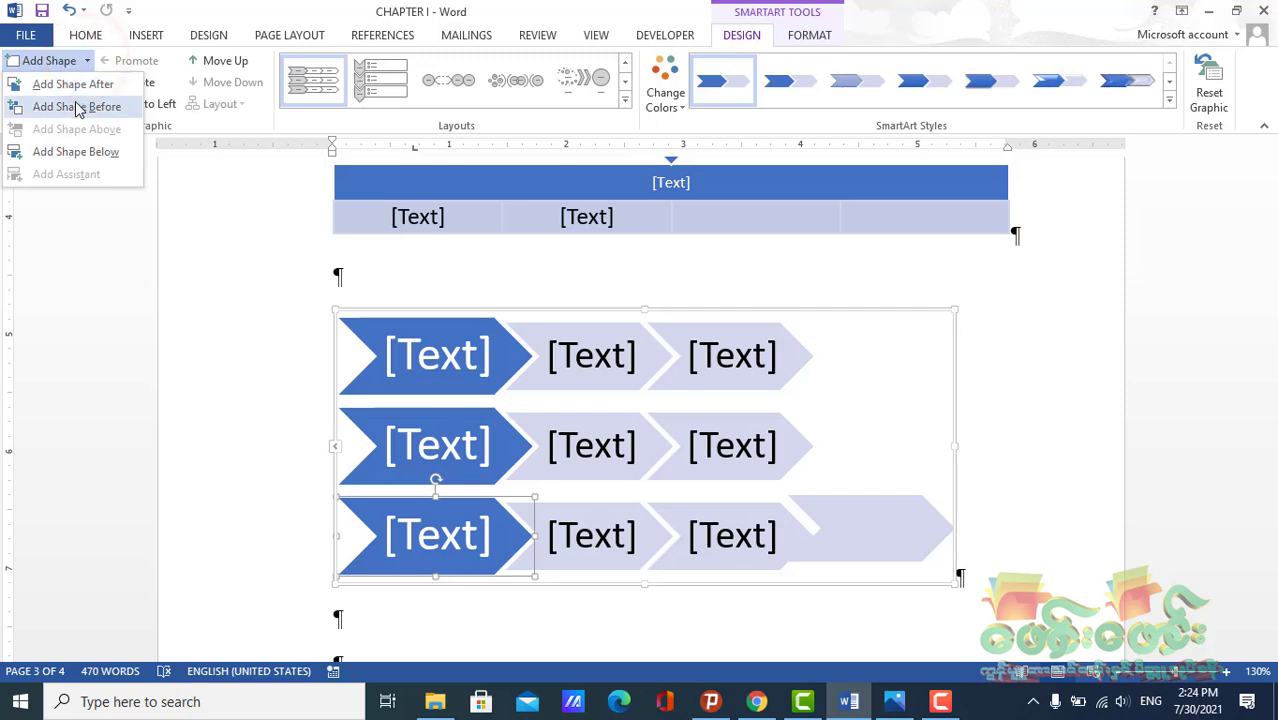
click(64, 151)
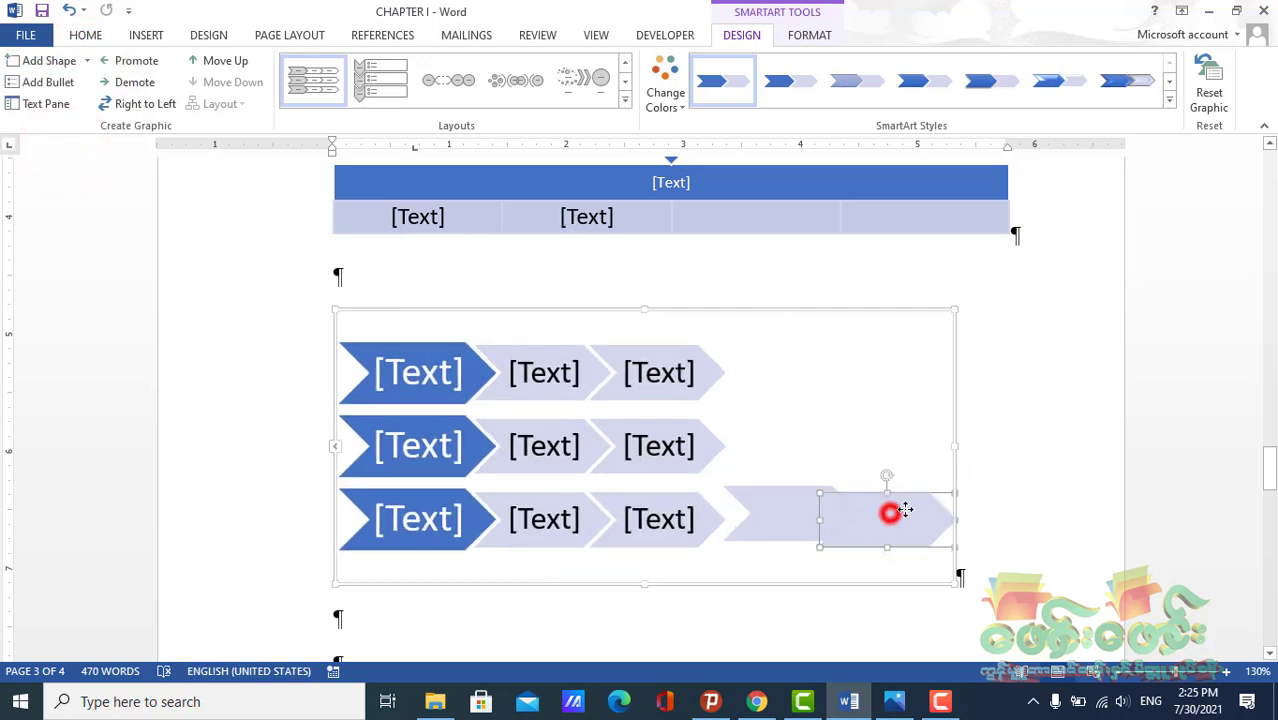
drag(905, 510, 953, 471)
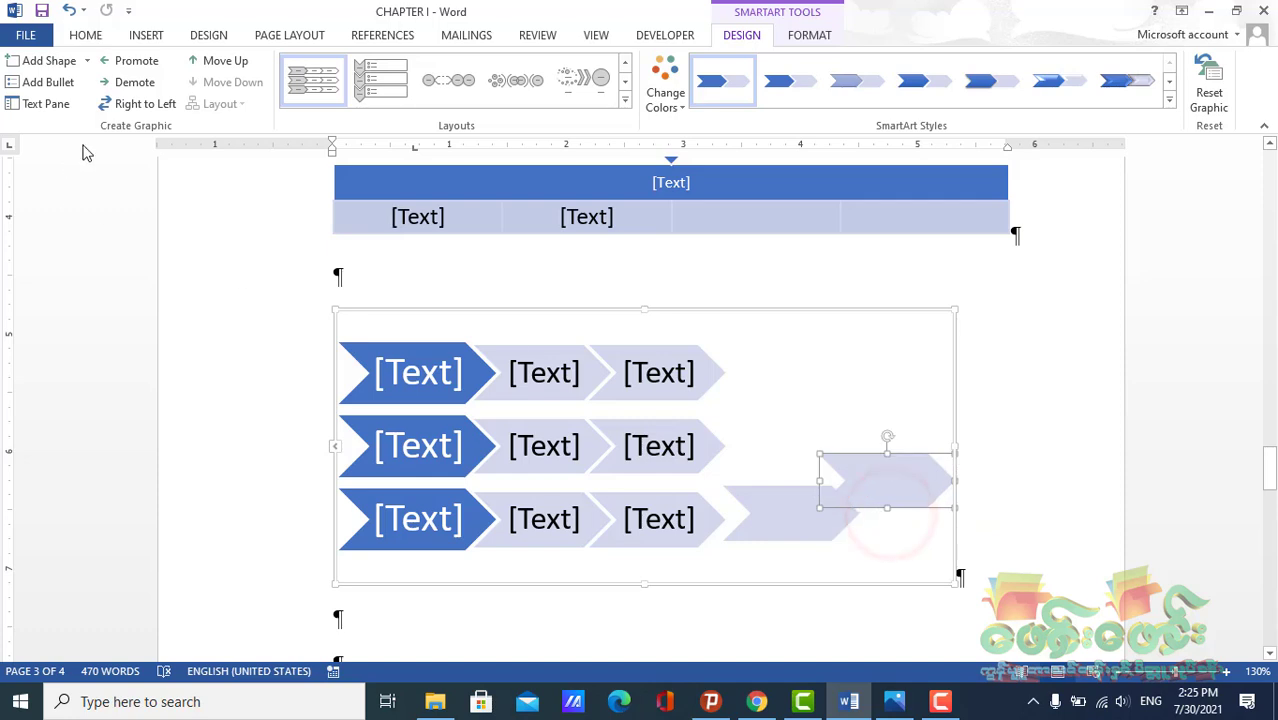
Move the third row's first chevron up twice and back down twice to its original position
click(404, 530)
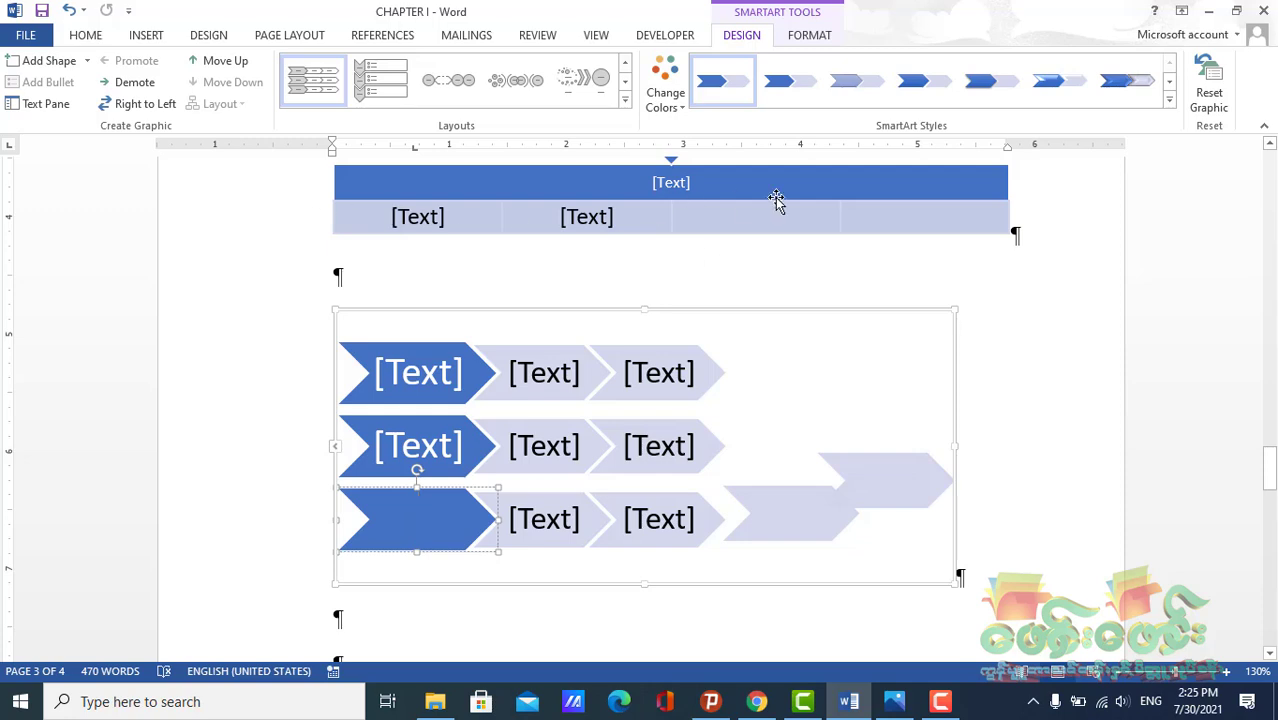
click(205, 63)
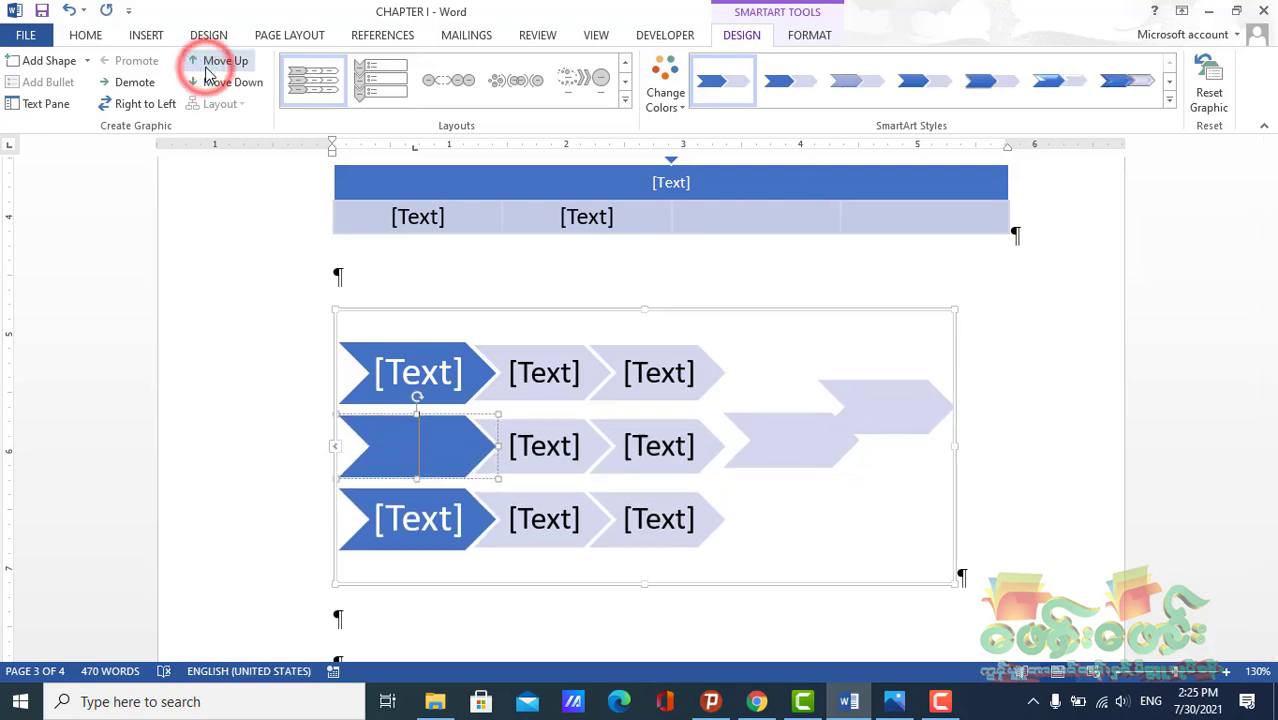
click(203, 63)
click(209, 83)
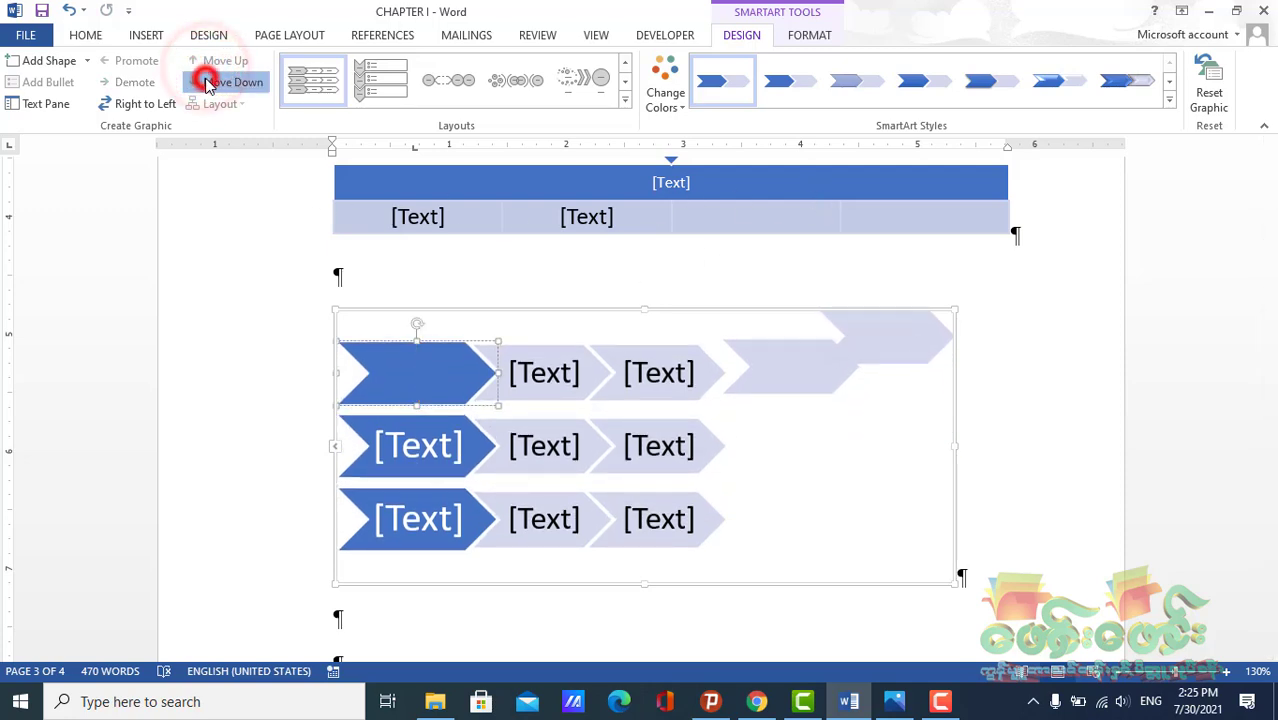
click(209, 83)
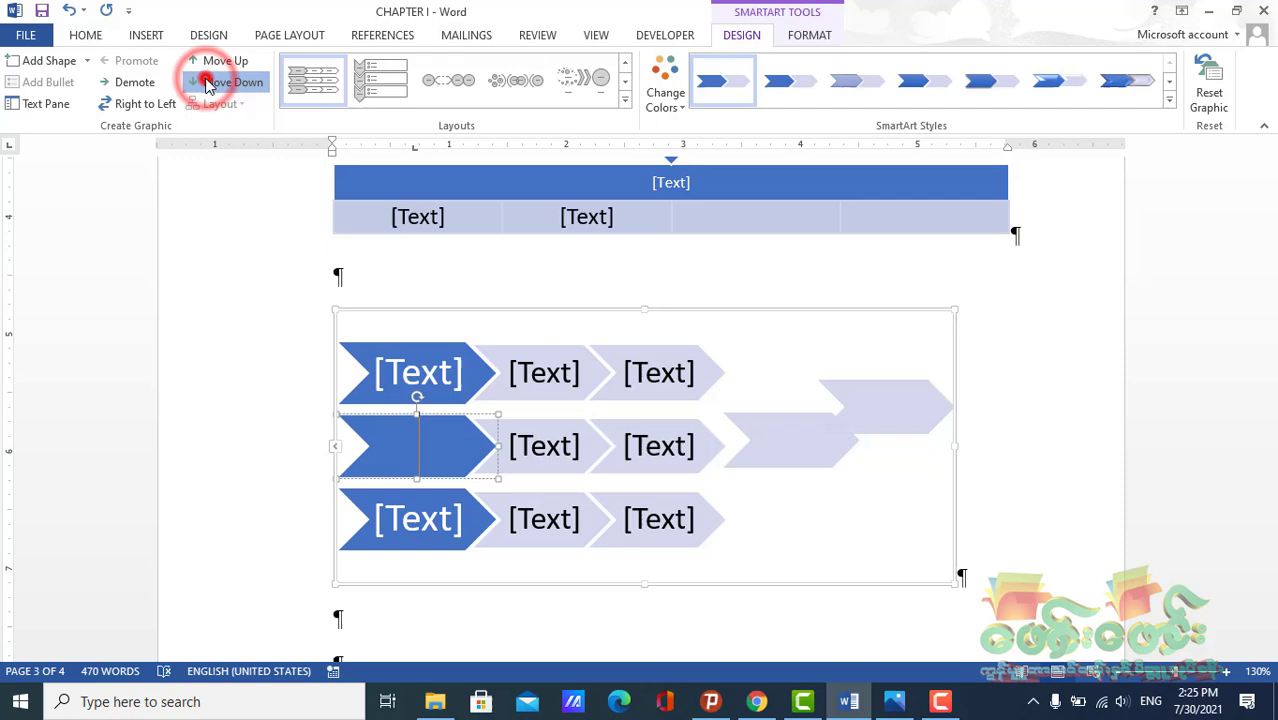
Apply the last 3-D SmartArt style to the chevron graphic
click(1168, 100)
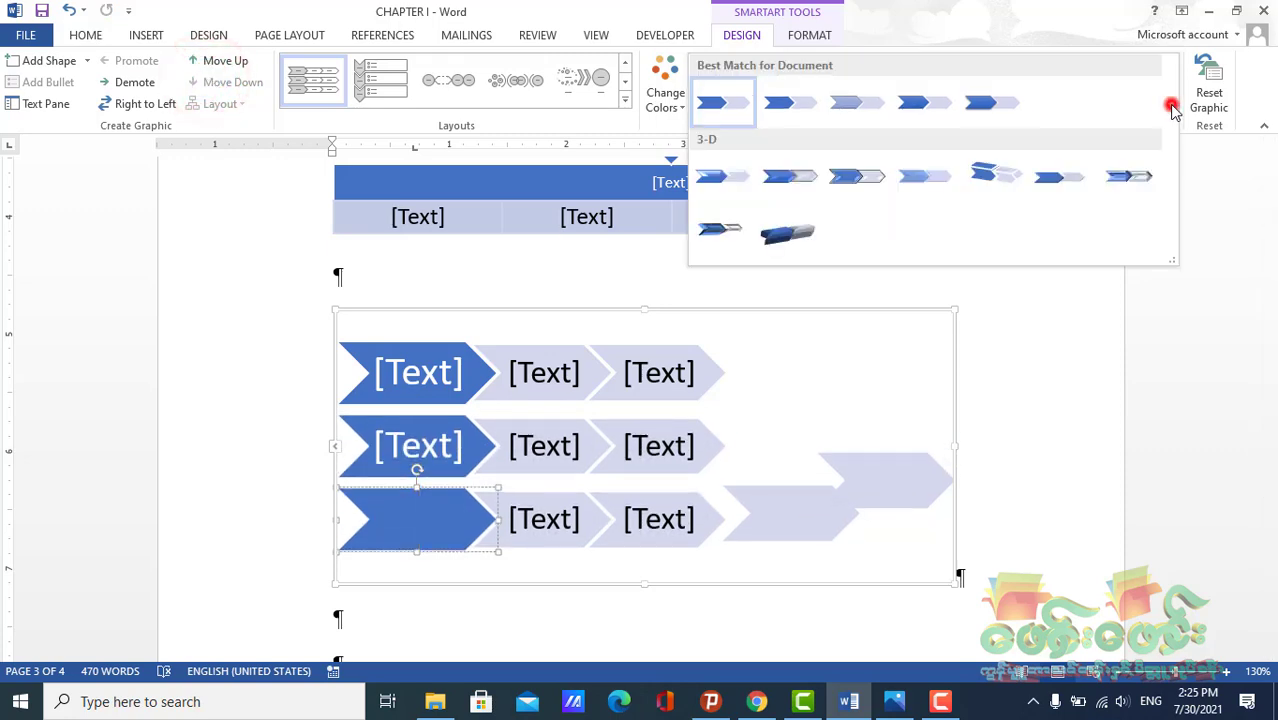
click(787, 233)
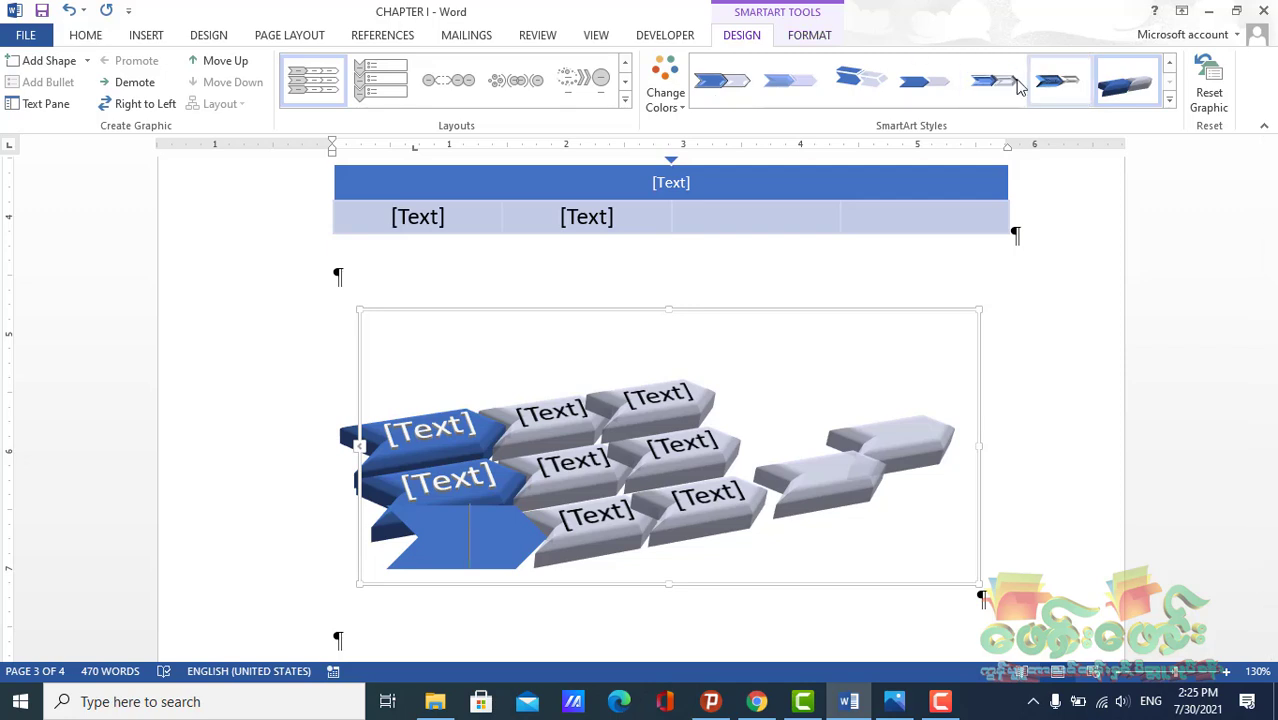
click(286, 306)
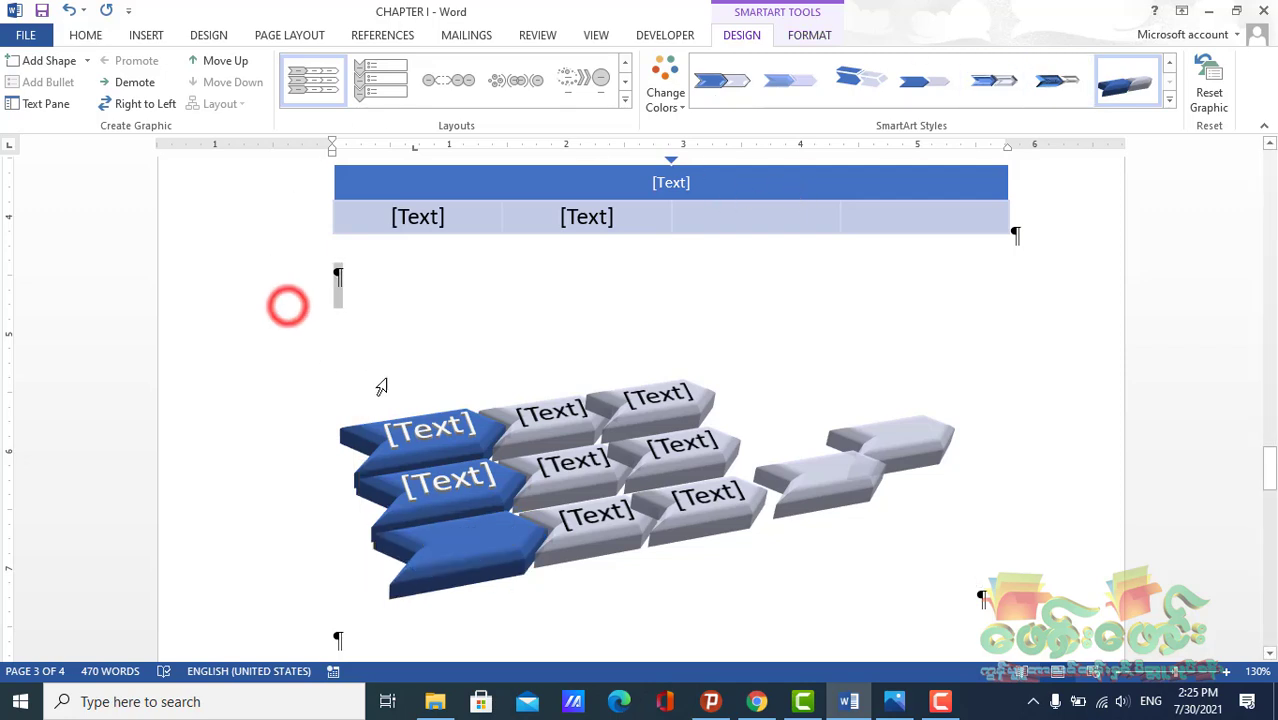
Insert an Organization Chart SmartArt graphic from the Hierarchy category at the empty paragraph above the chevron graphic
click(84, 36)
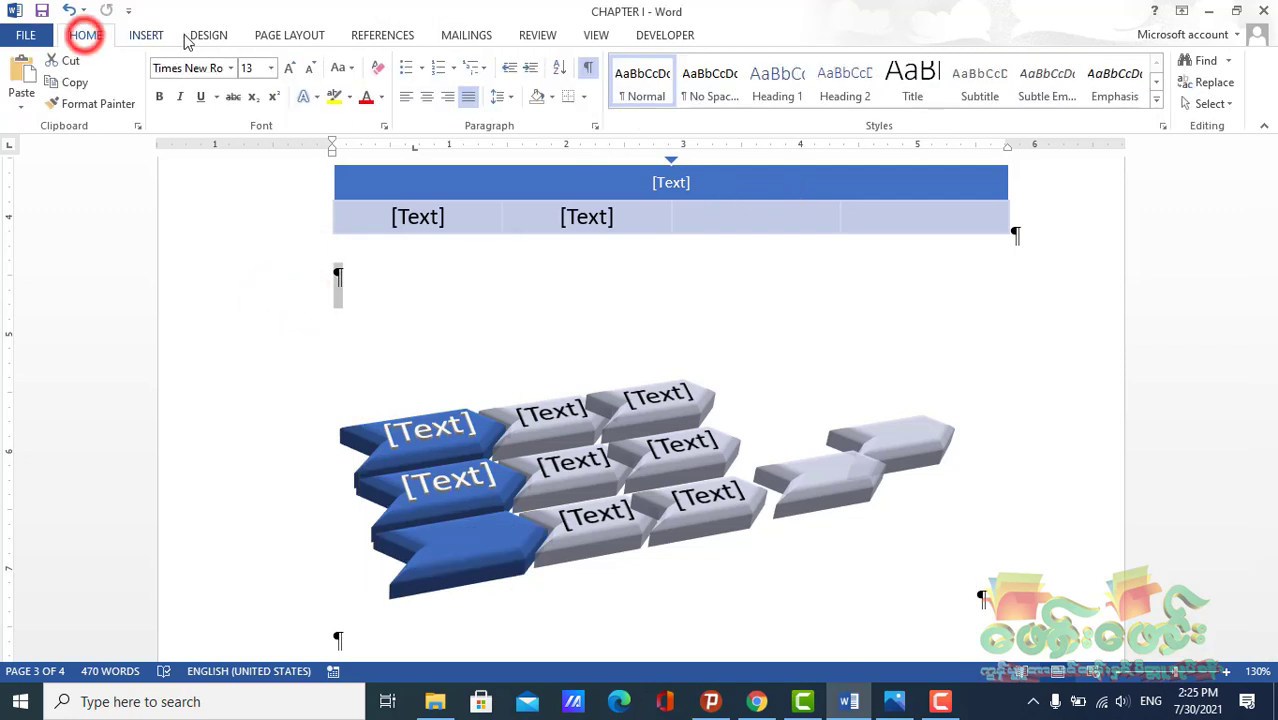
click(289, 35)
click(145, 36)
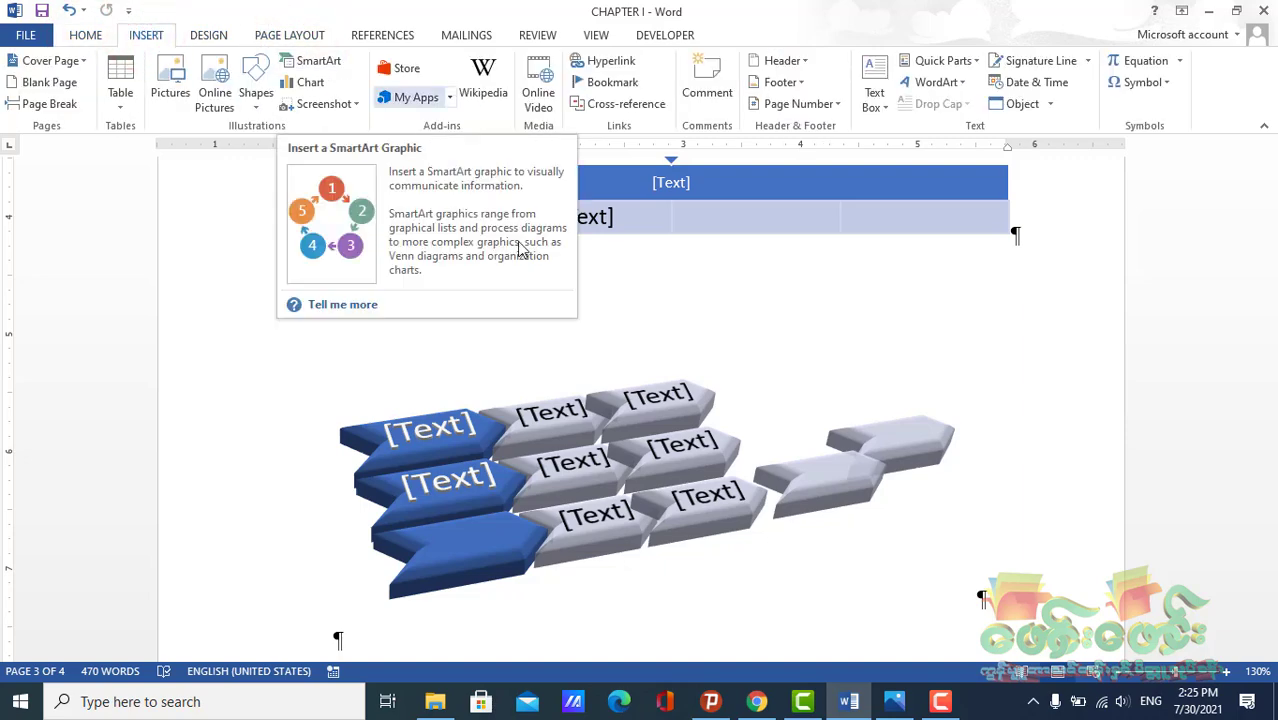
click(343, 299)
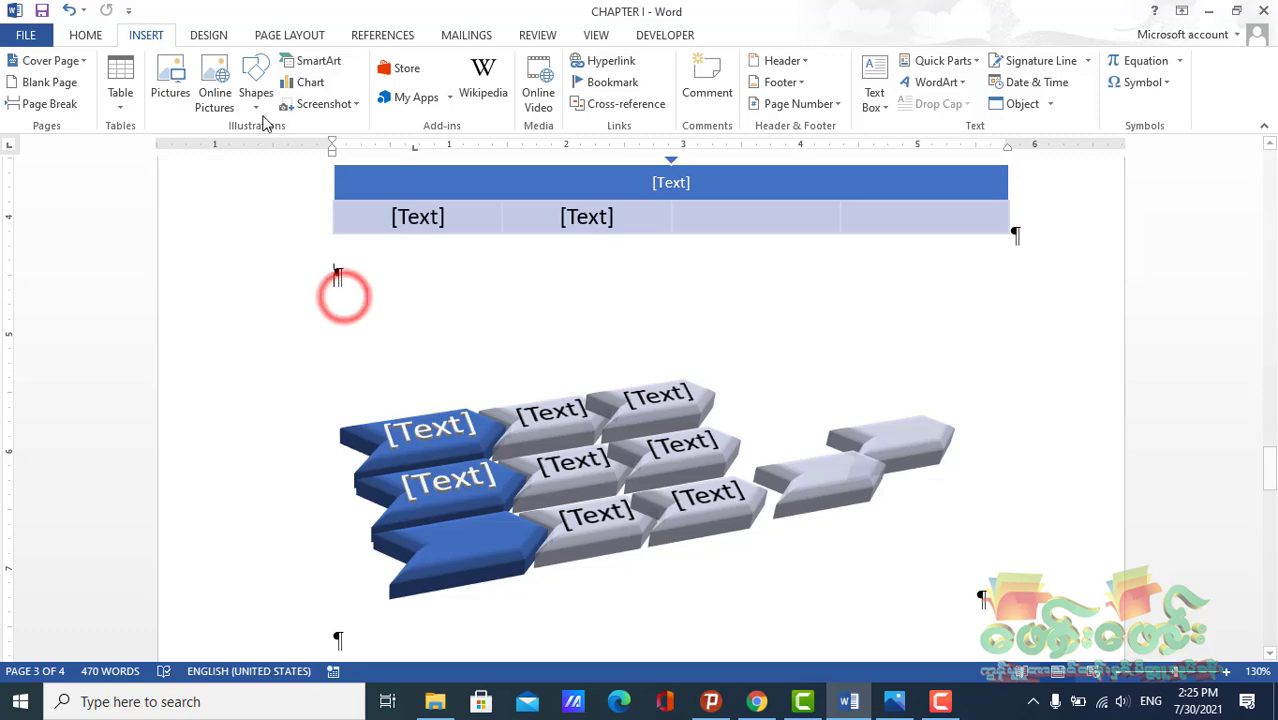
click(320, 68)
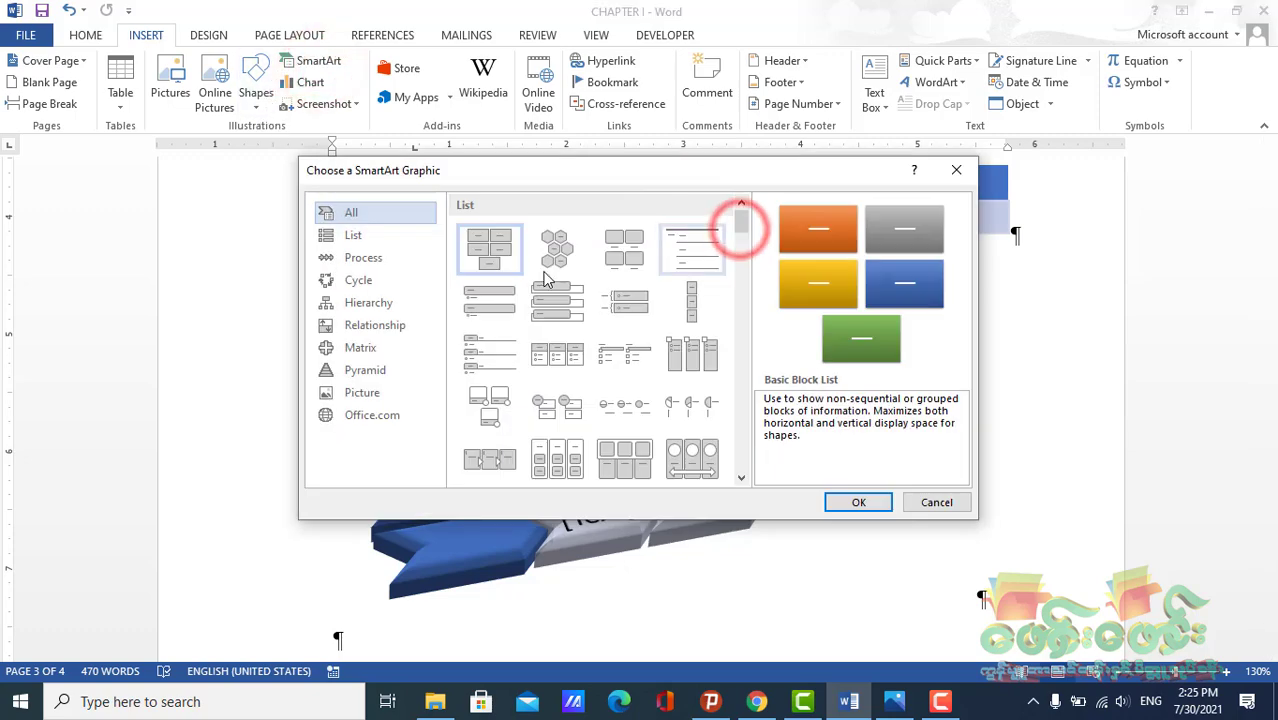
click(340, 305)
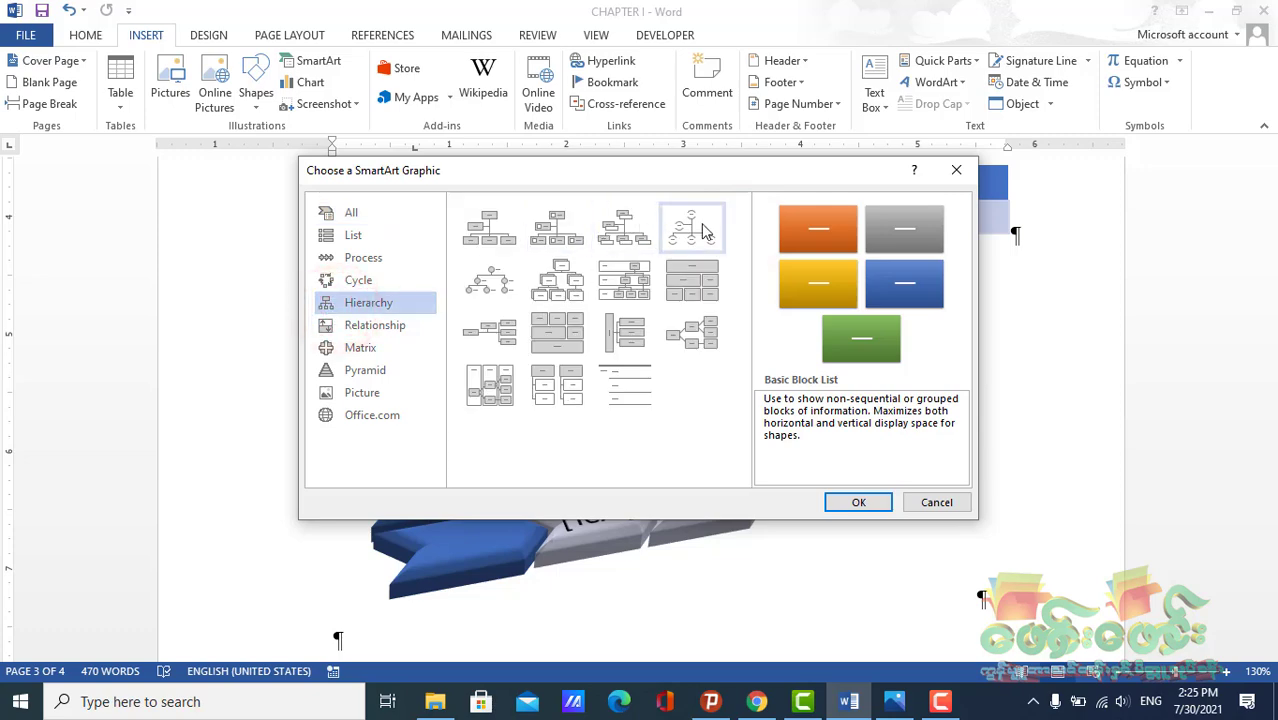
click(480, 234)
click(868, 502)
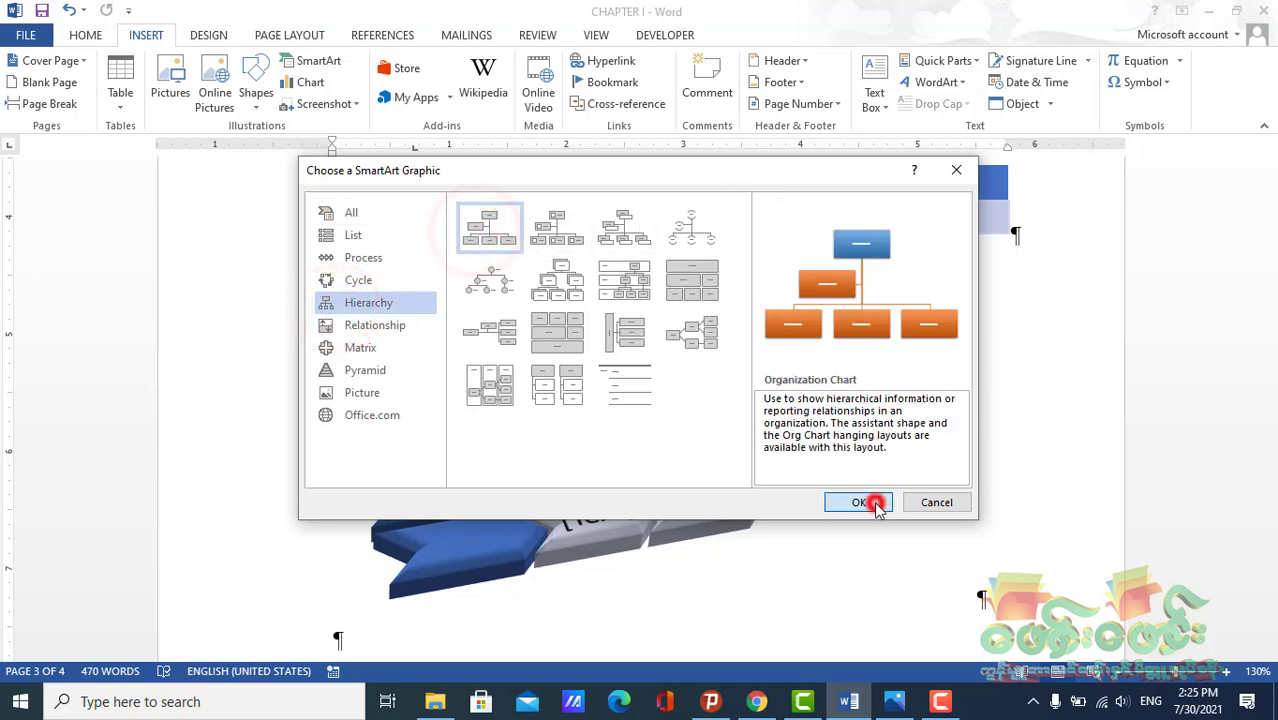
Add a shape below the rightmost box in the organization chart's bottom row
scroll(722, 423, down, 3)
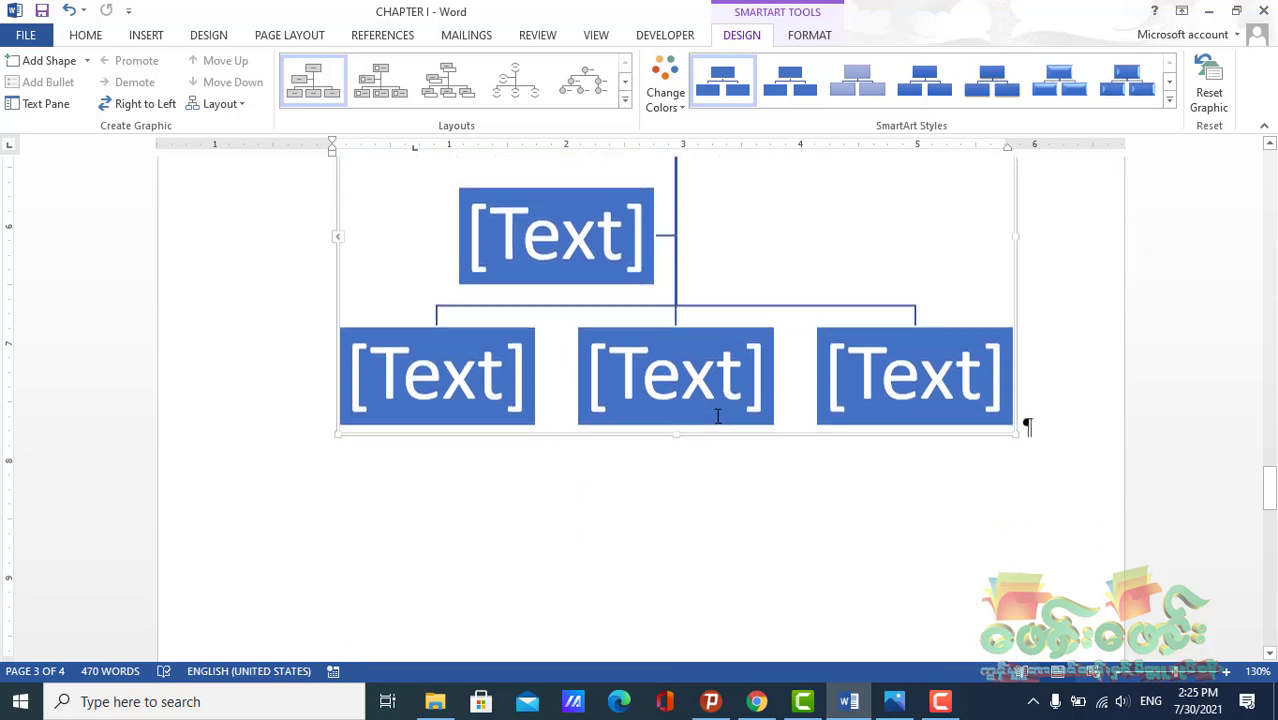
click(950, 329)
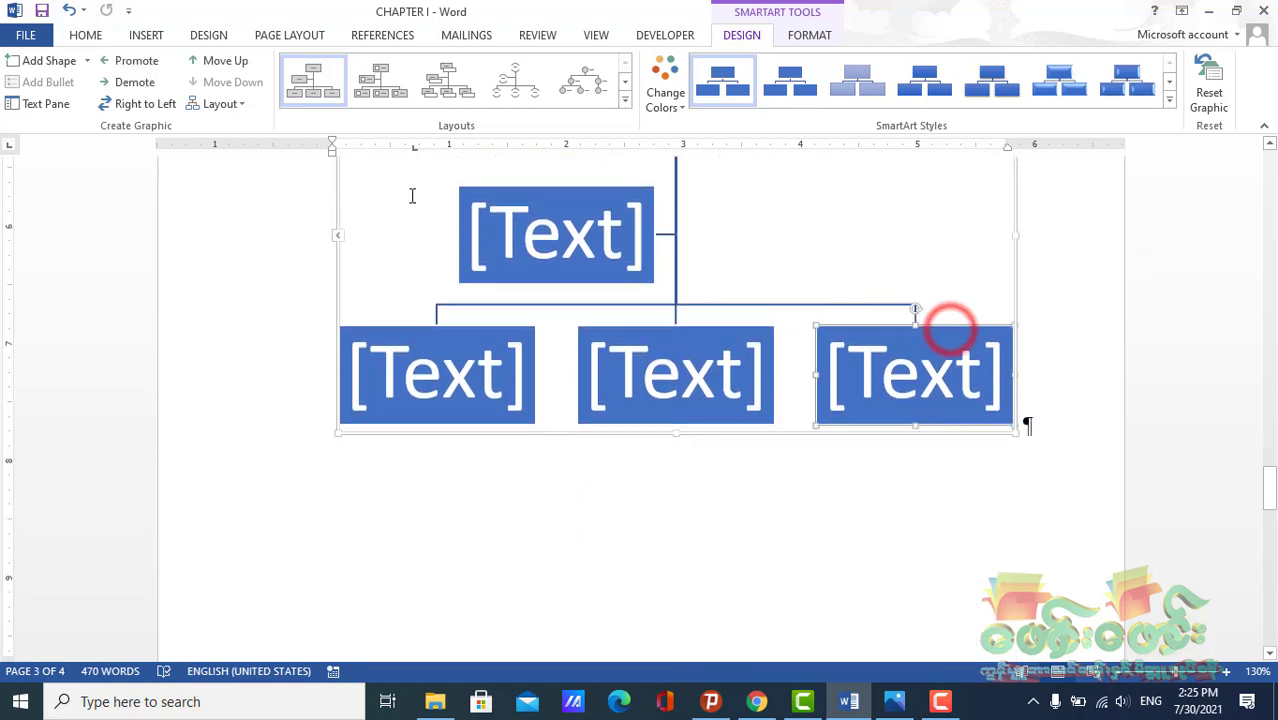
click(87, 60)
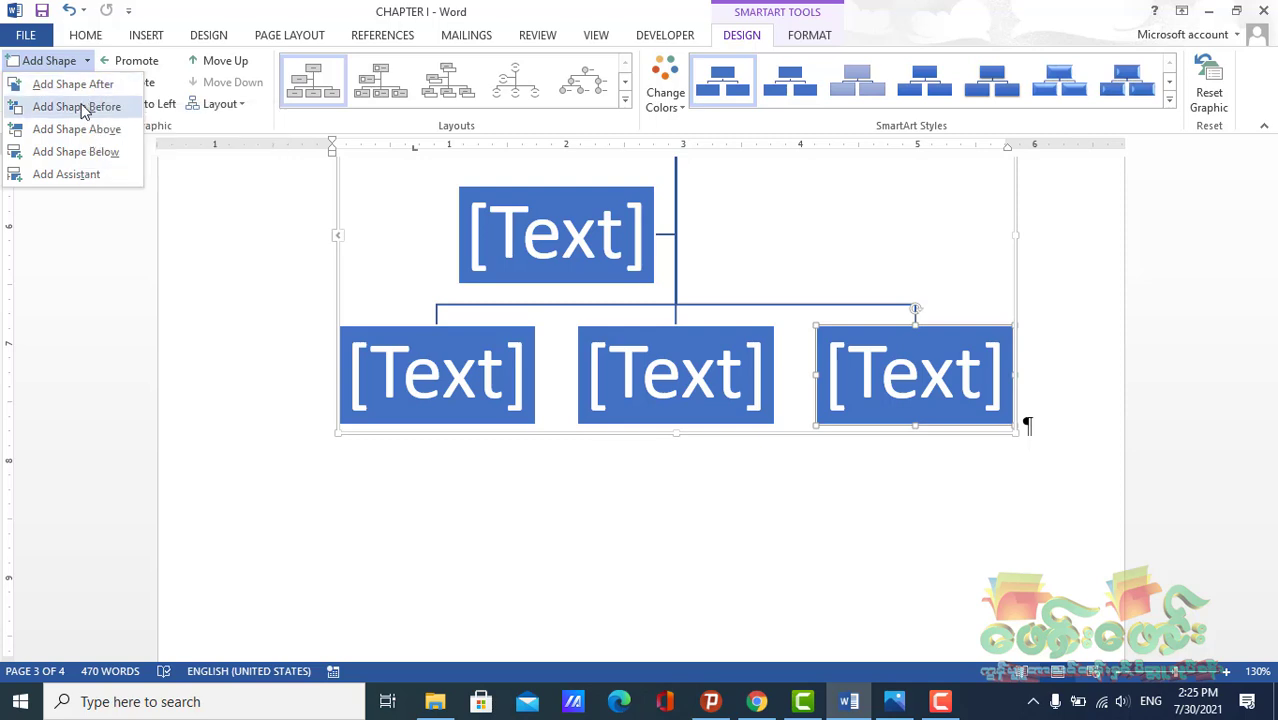
click(84, 154)
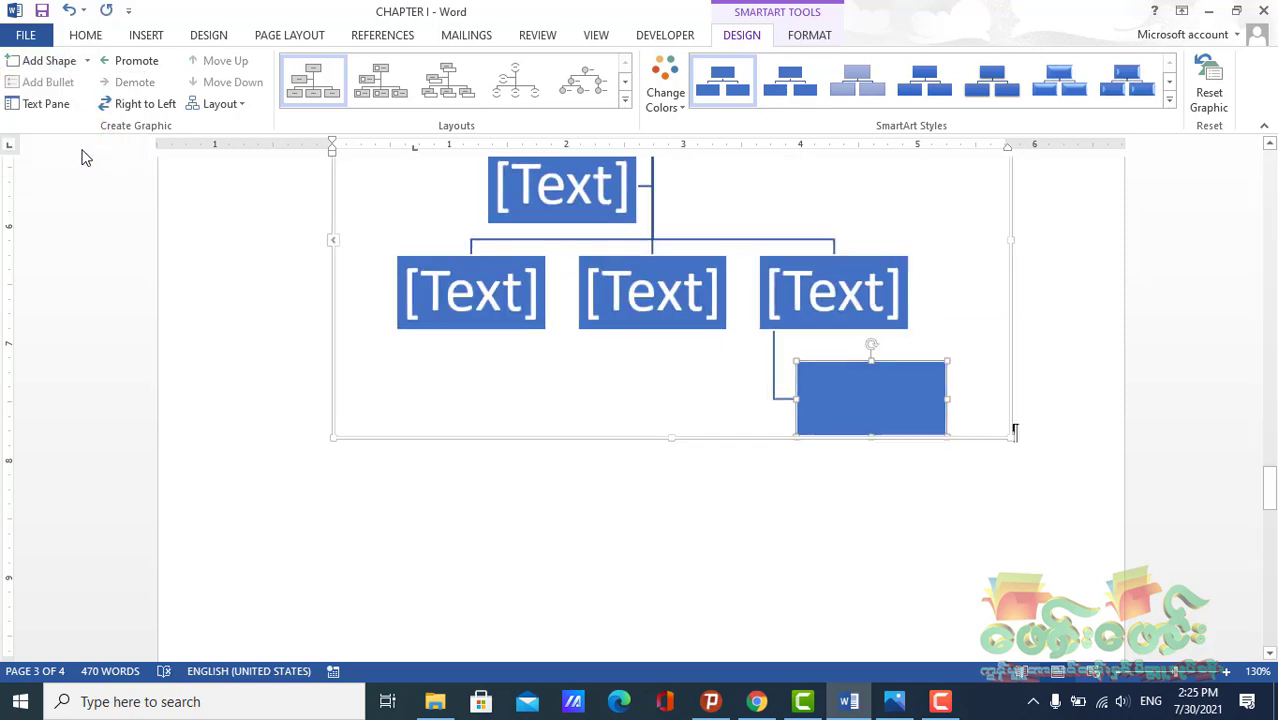
Add a shape below the leftmost box in the organization chart's bottom row
scroll(555, 303, up, 3)
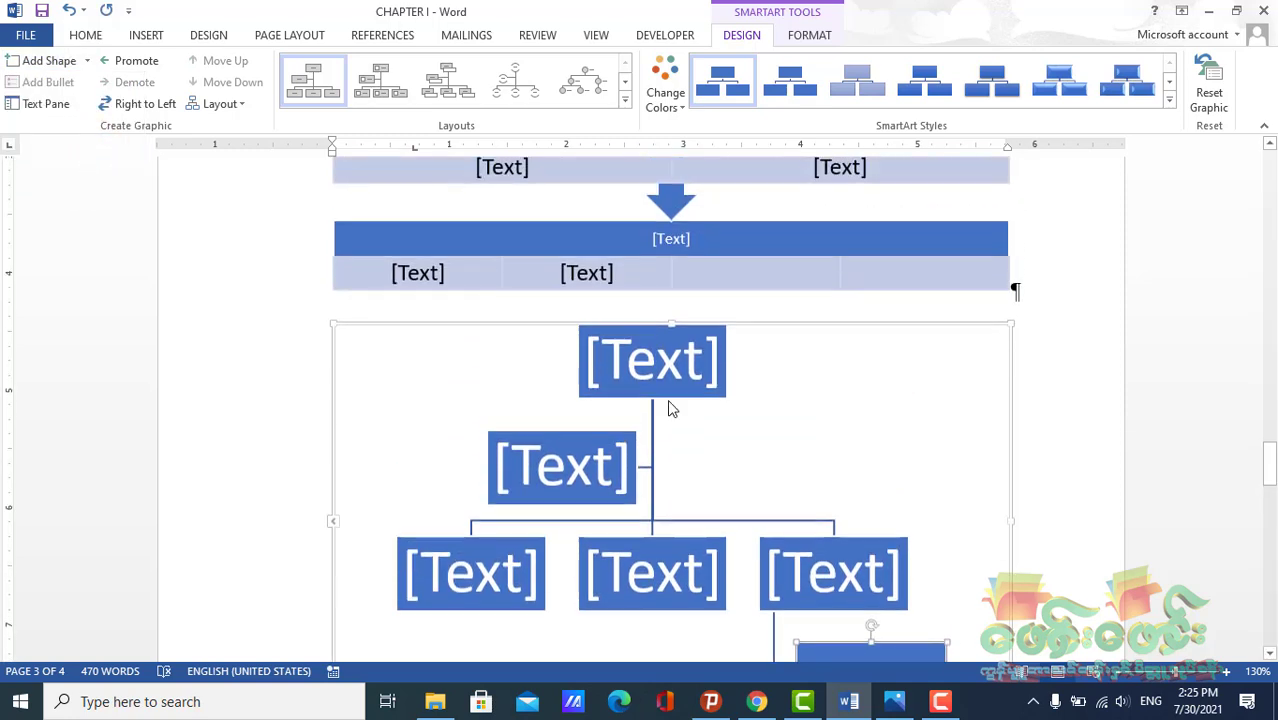
click(89, 61)
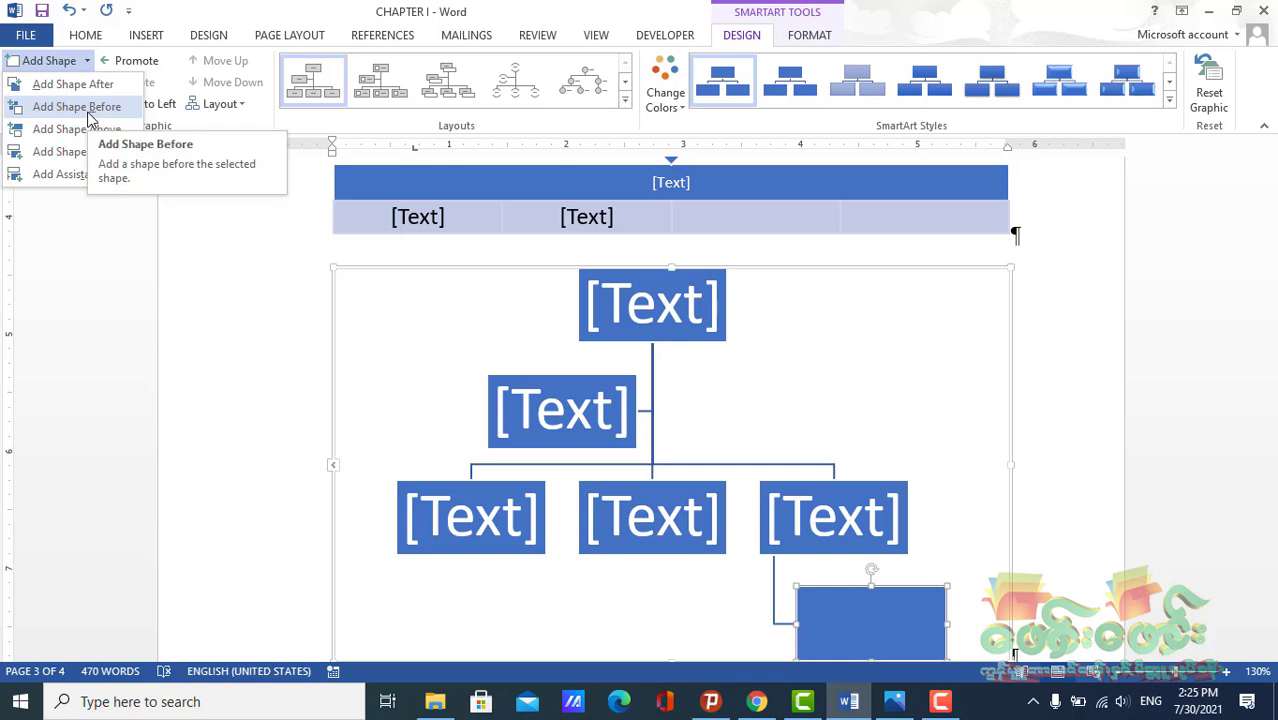
click(467, 518)
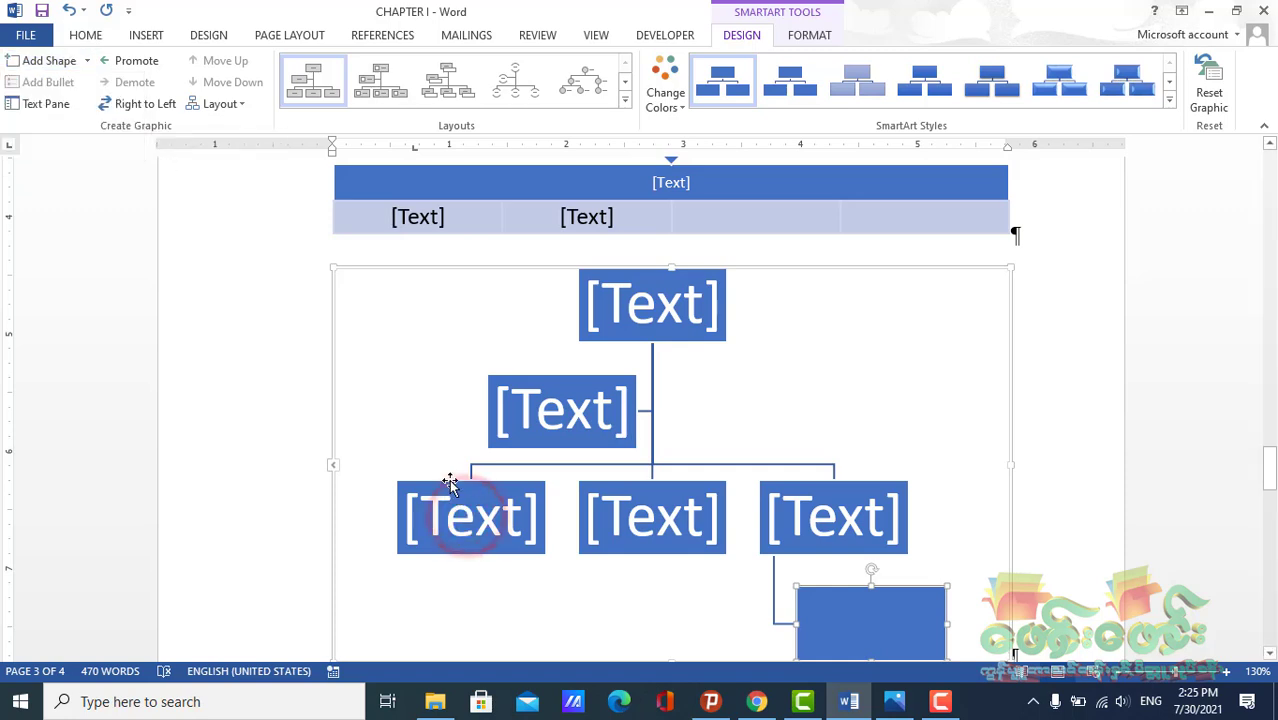
click(450, 483)
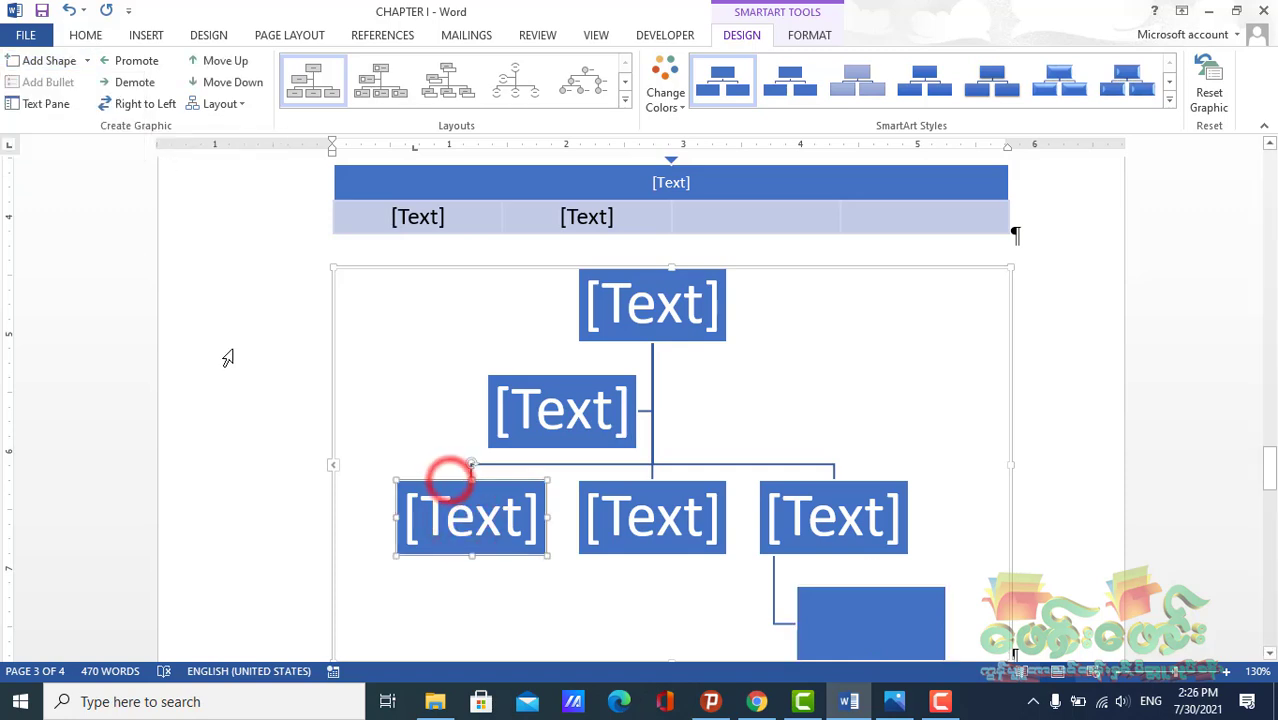
click(86, 62)
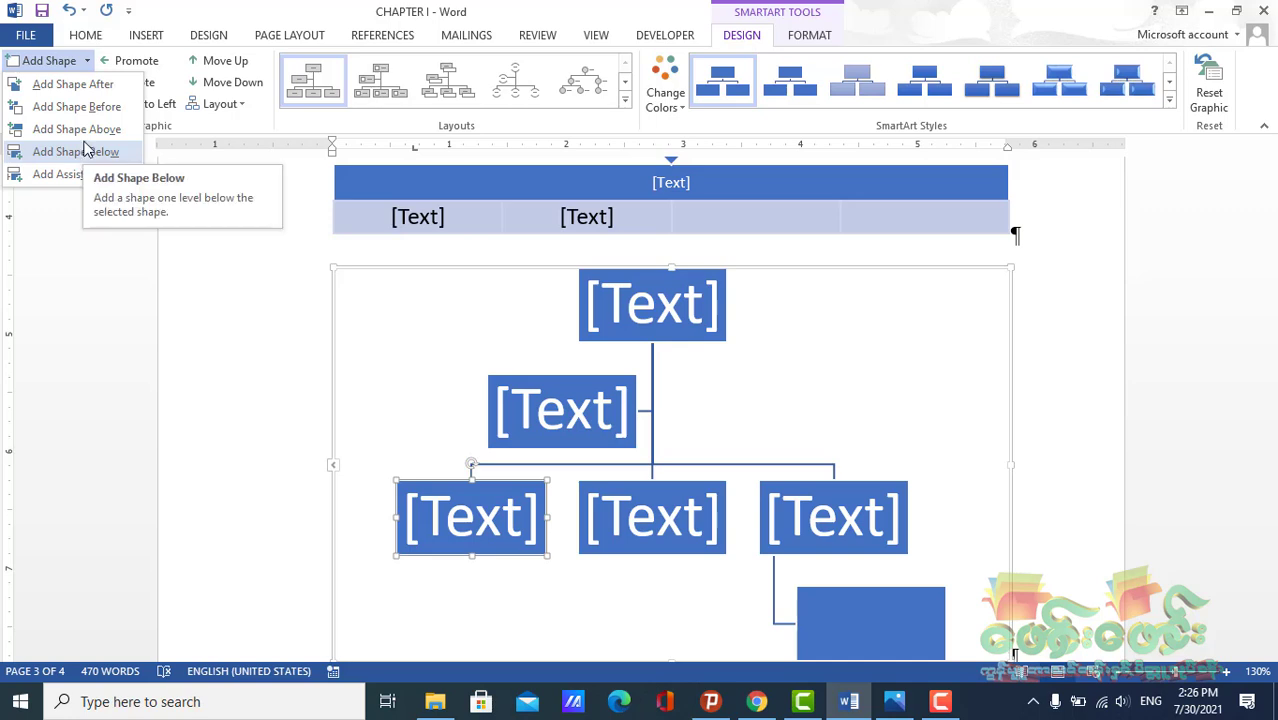
click(86, 150)
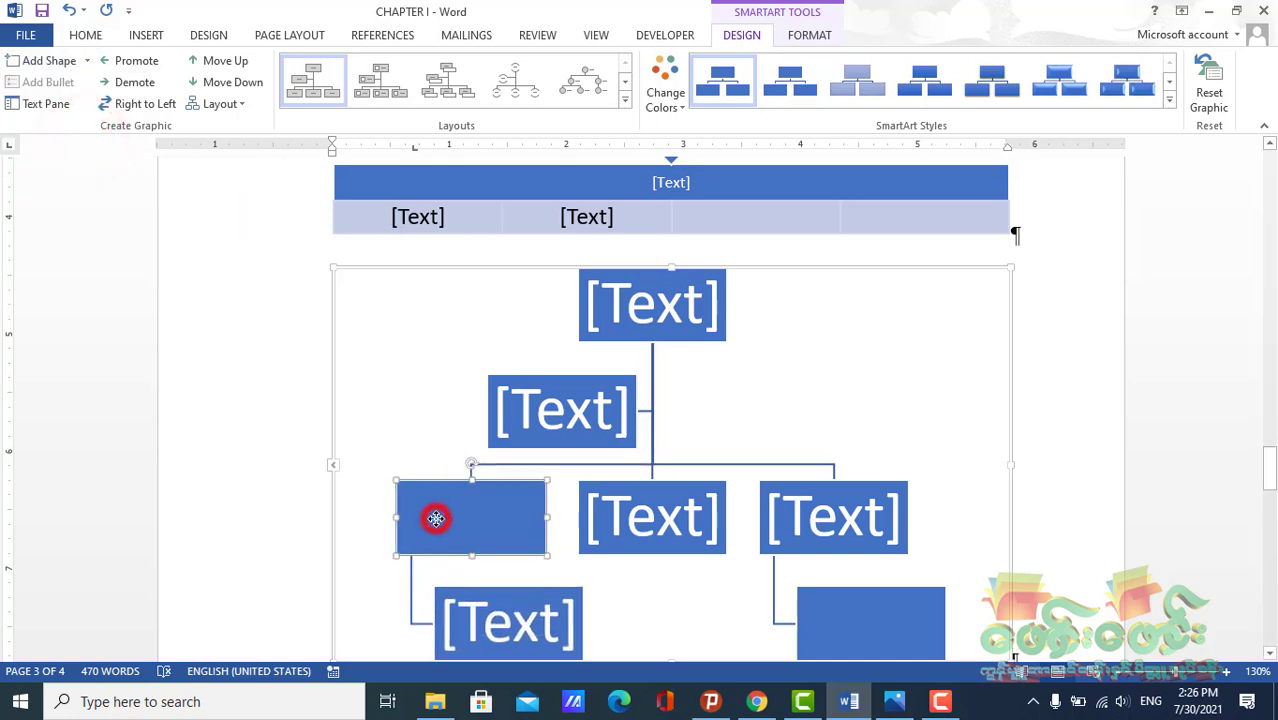
Enter "sdsd" as the text of the leftmost bottom-row box
text(sdsd)
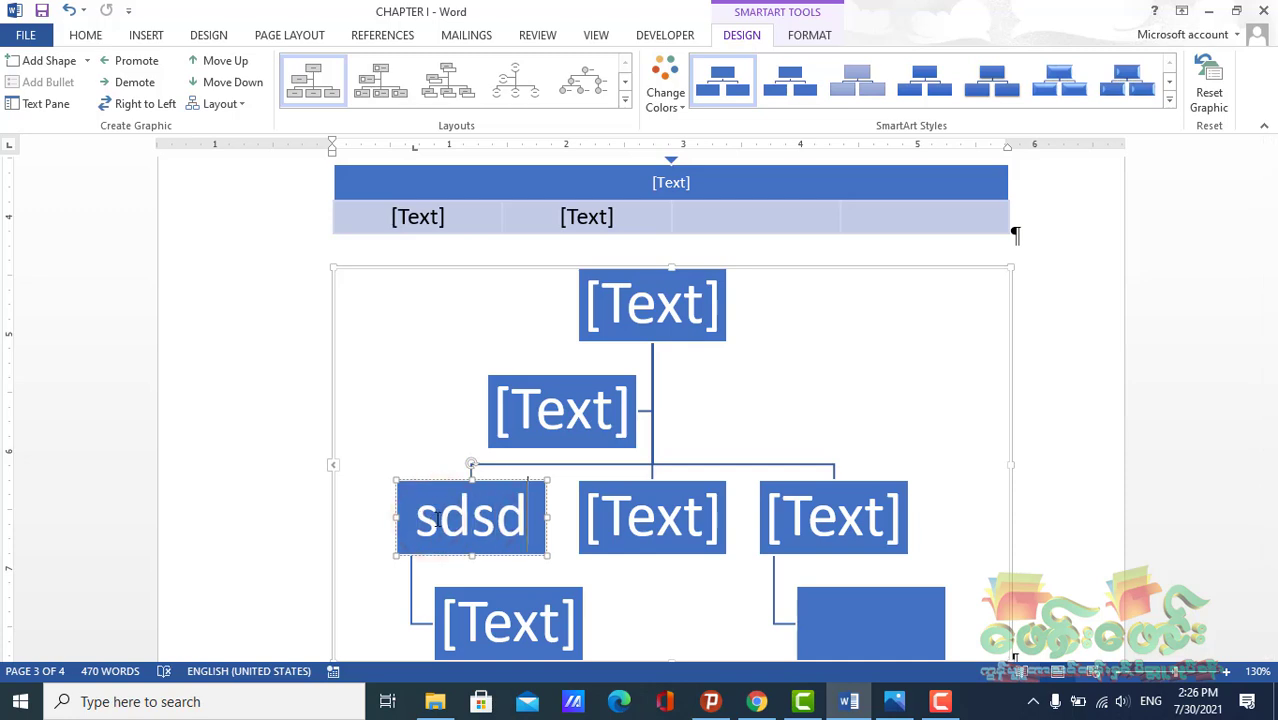
click(368, 380)
scroll(560, 345, down, 1)
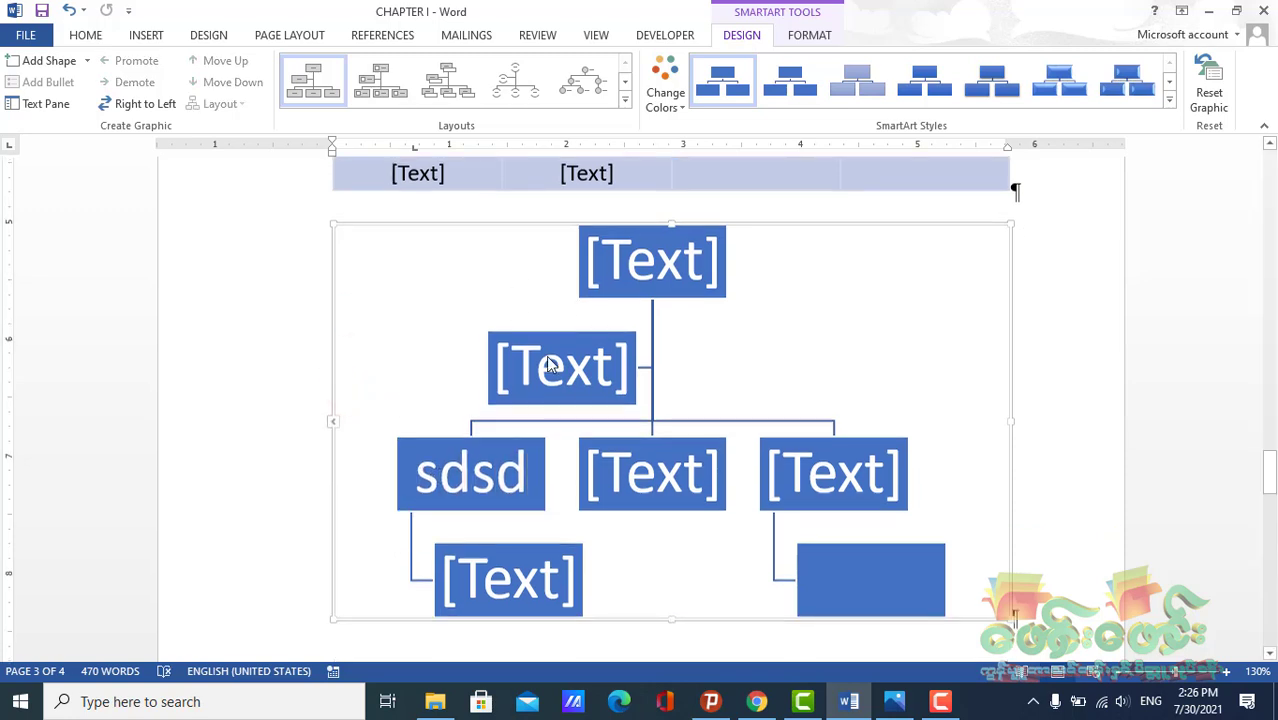
scroll(548, 365, down, 1)
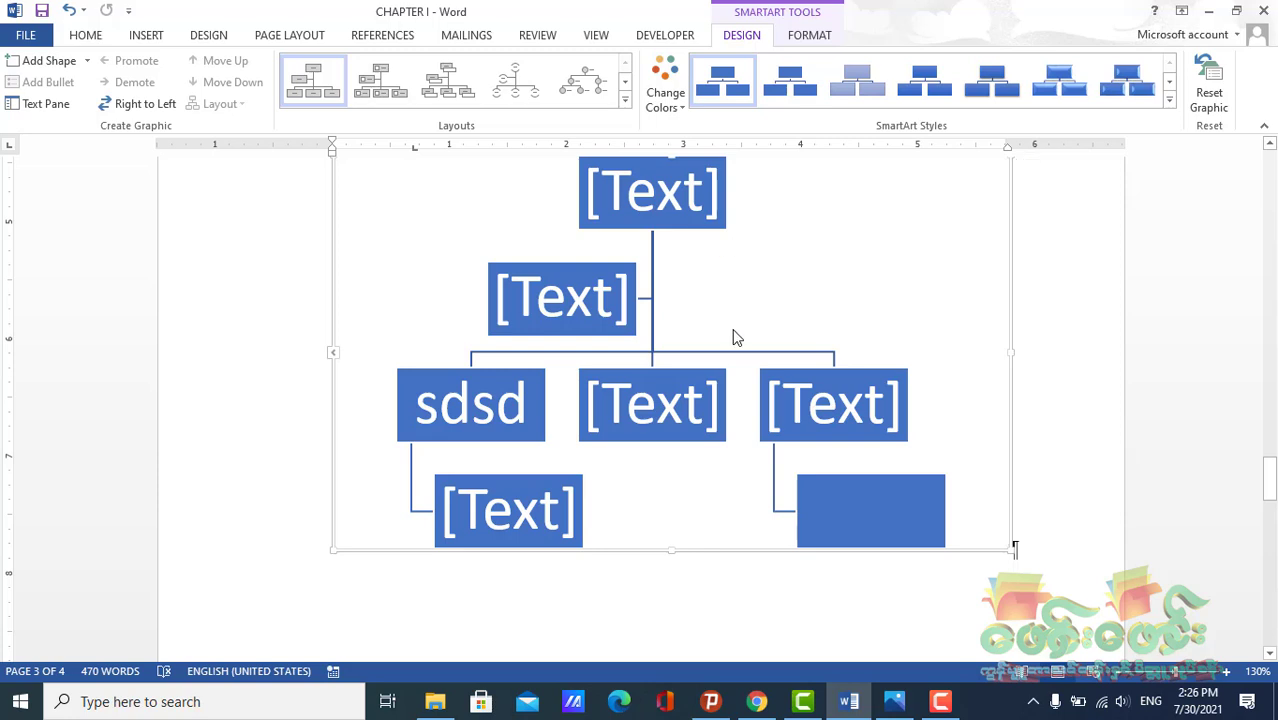
scroll(733, 338, up, 2)
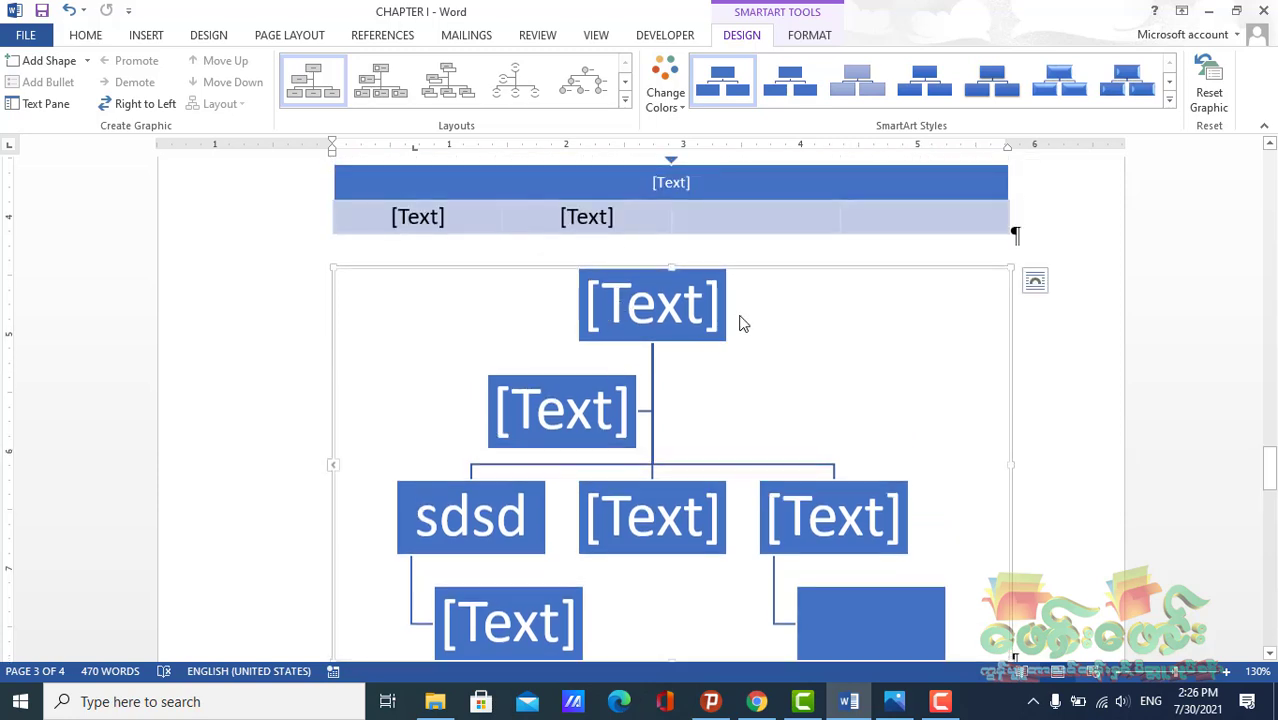
scroll(568, 373, down, 4)
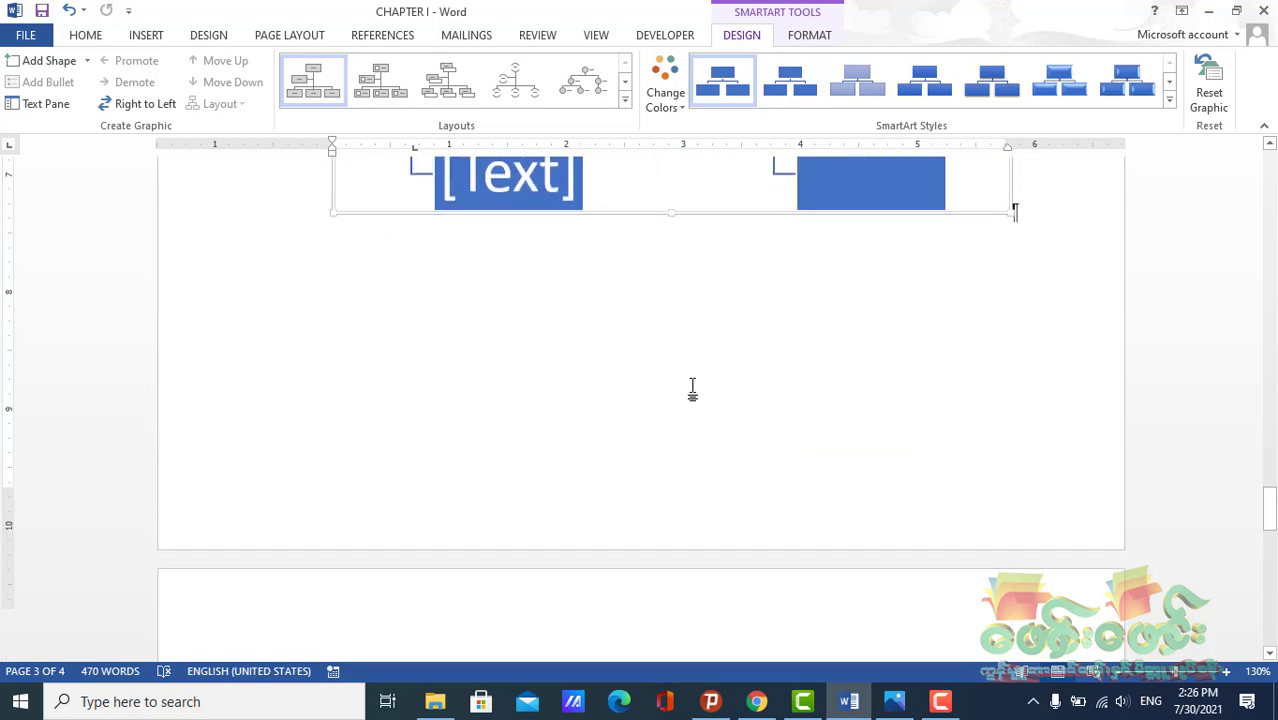
scroll(690, 391, up, 1)
click(1018, 267)
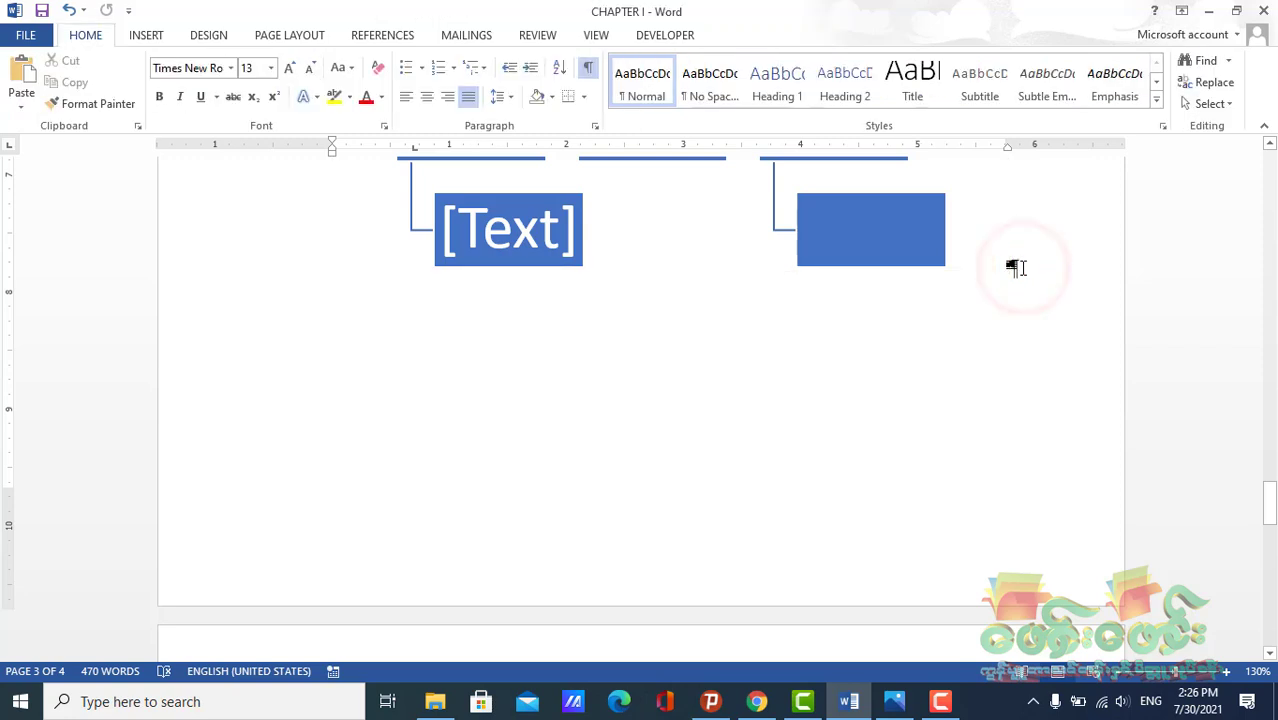
key(ctrl+End)
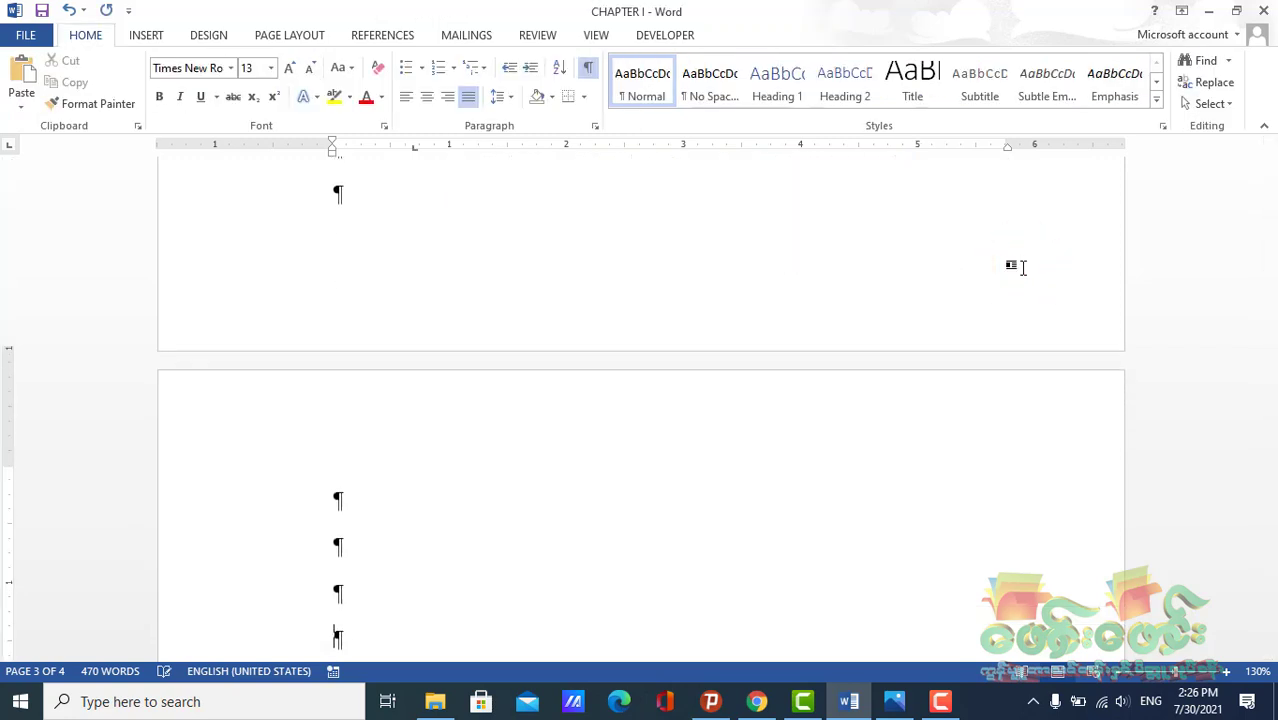
click(146, 35)
Narrow the organization chart's frame to about half its width
scroll(730, 414, up, 4)
click(671, 397)
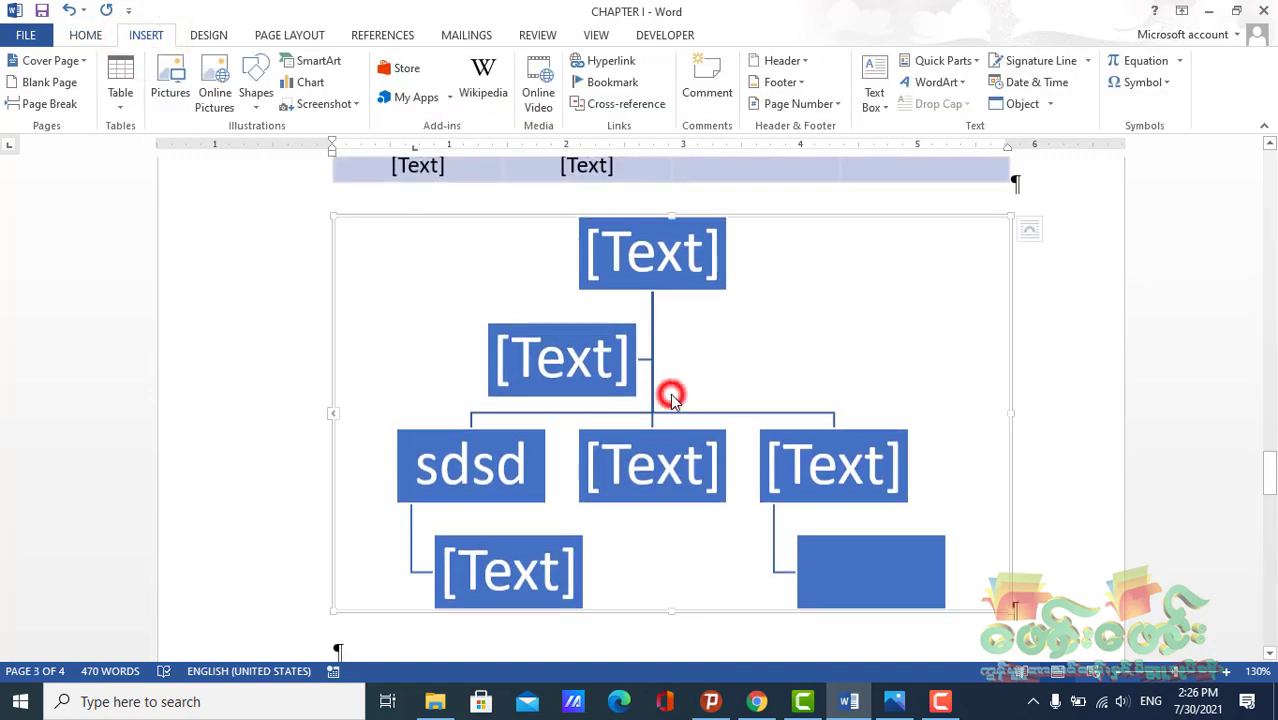
drag(1009, 411, 681, 414)
drag(558, 211, 522, 209)
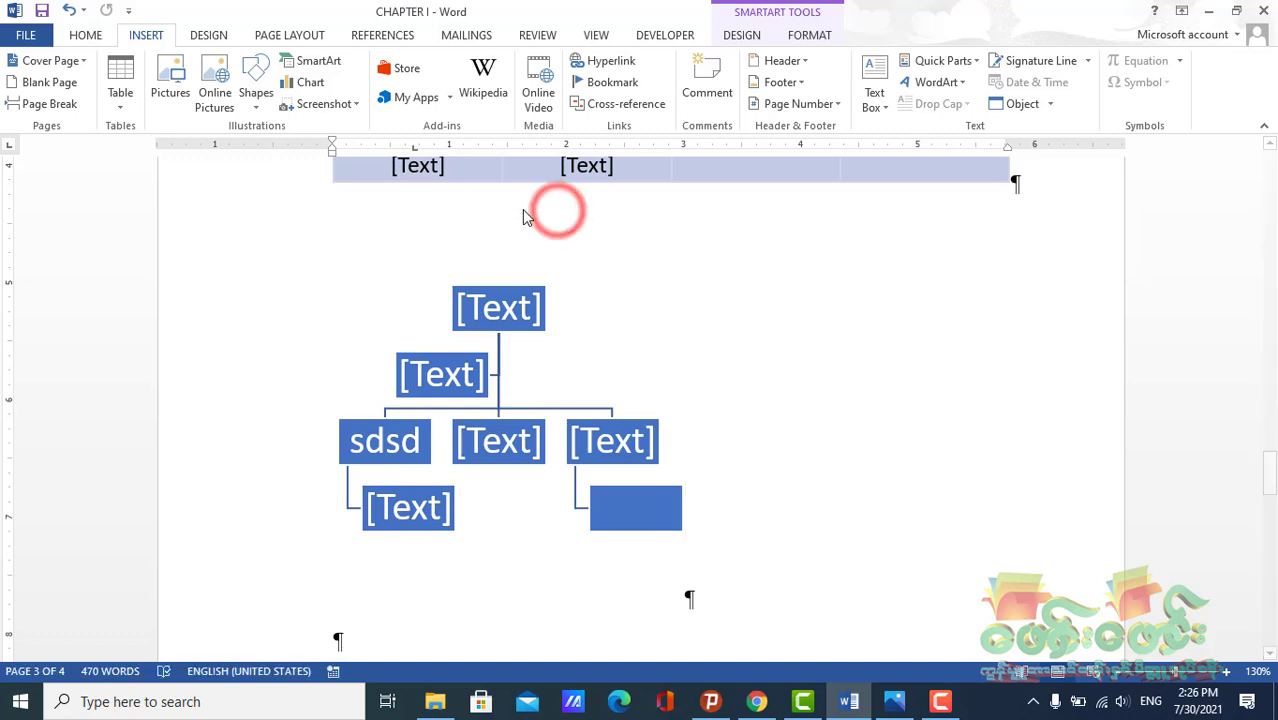
Insert a 1" rectangle shape to the right of the organization chart
scroll(573, 328, down, 3)
scroll(660, 350, up, 3)
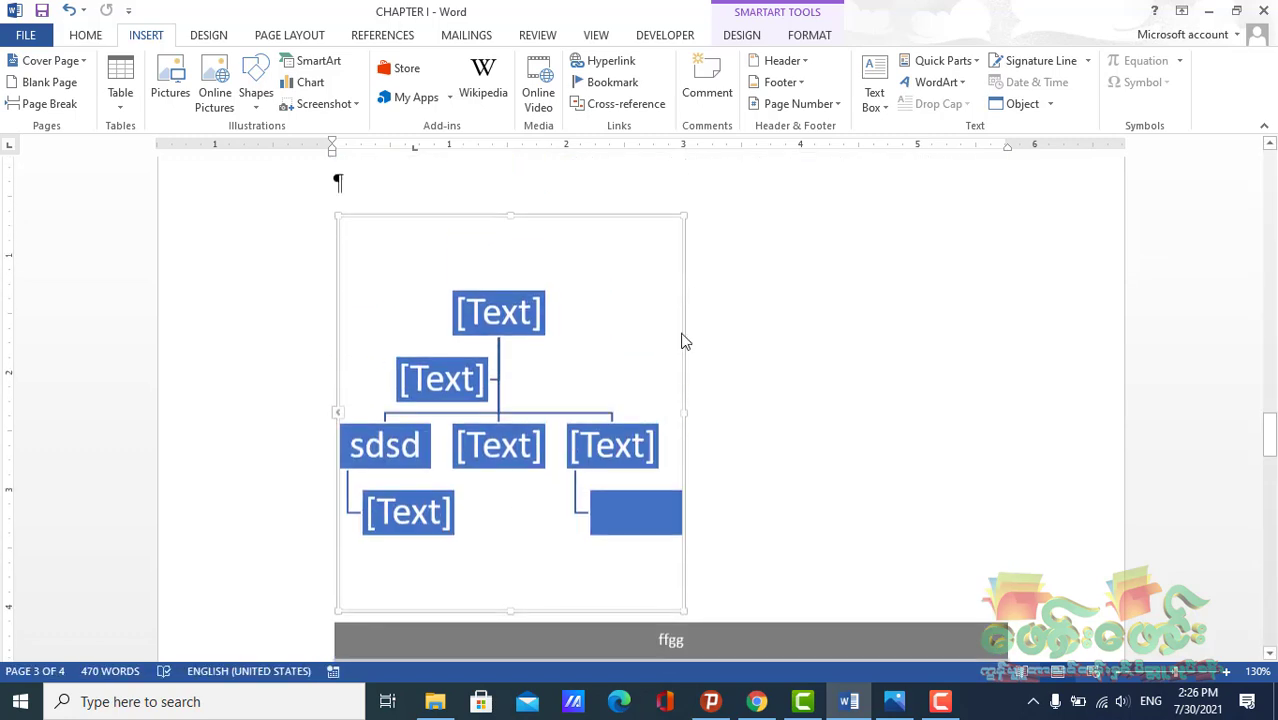
click(395, 201)
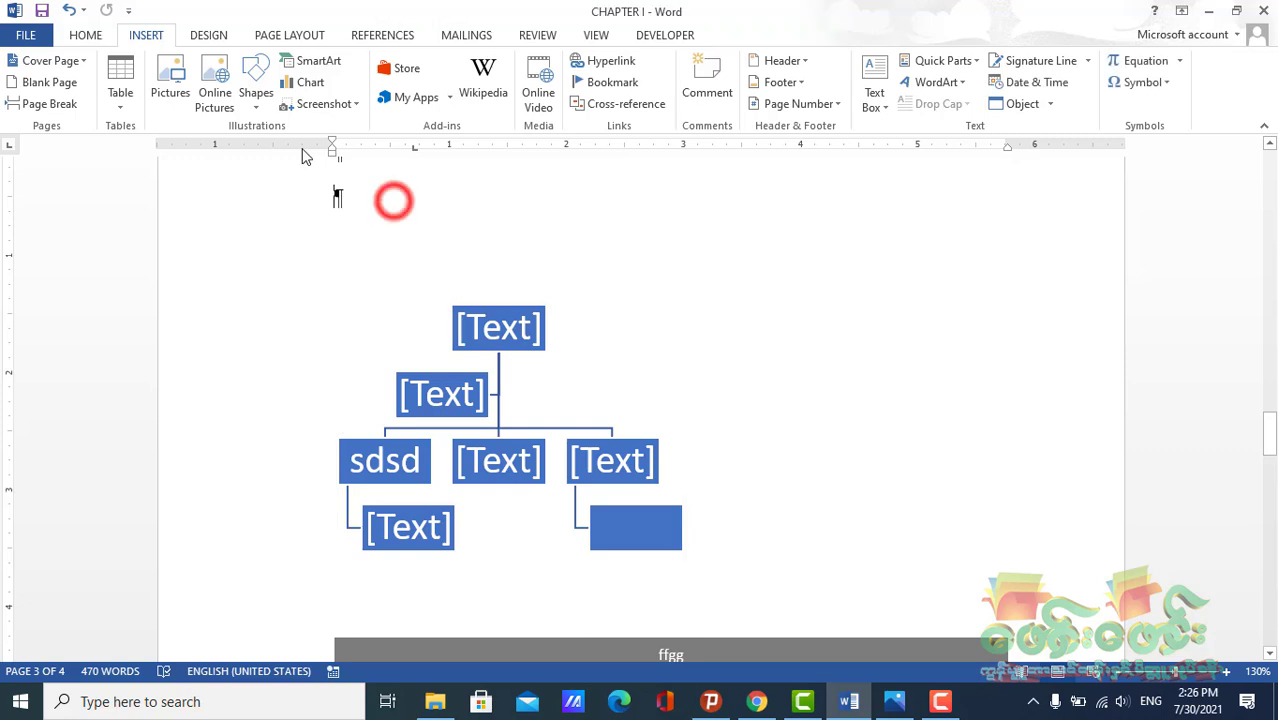
click(256, 106)
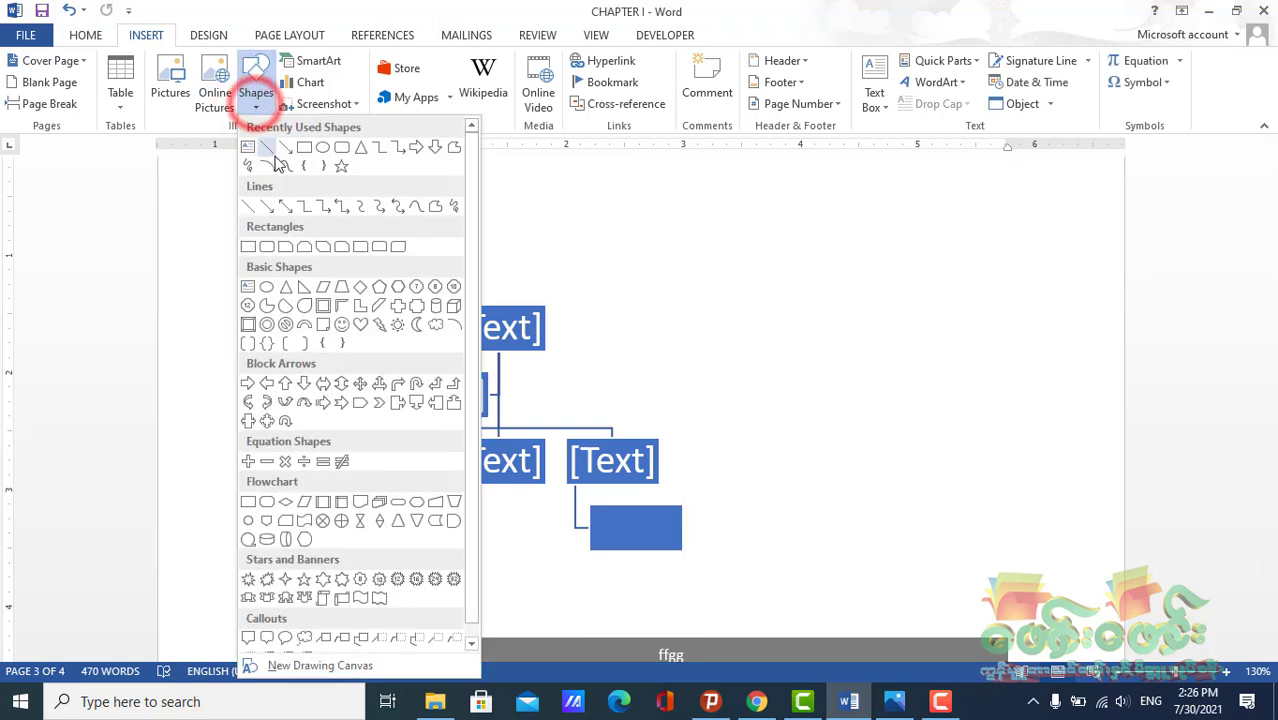
click(304, 149)
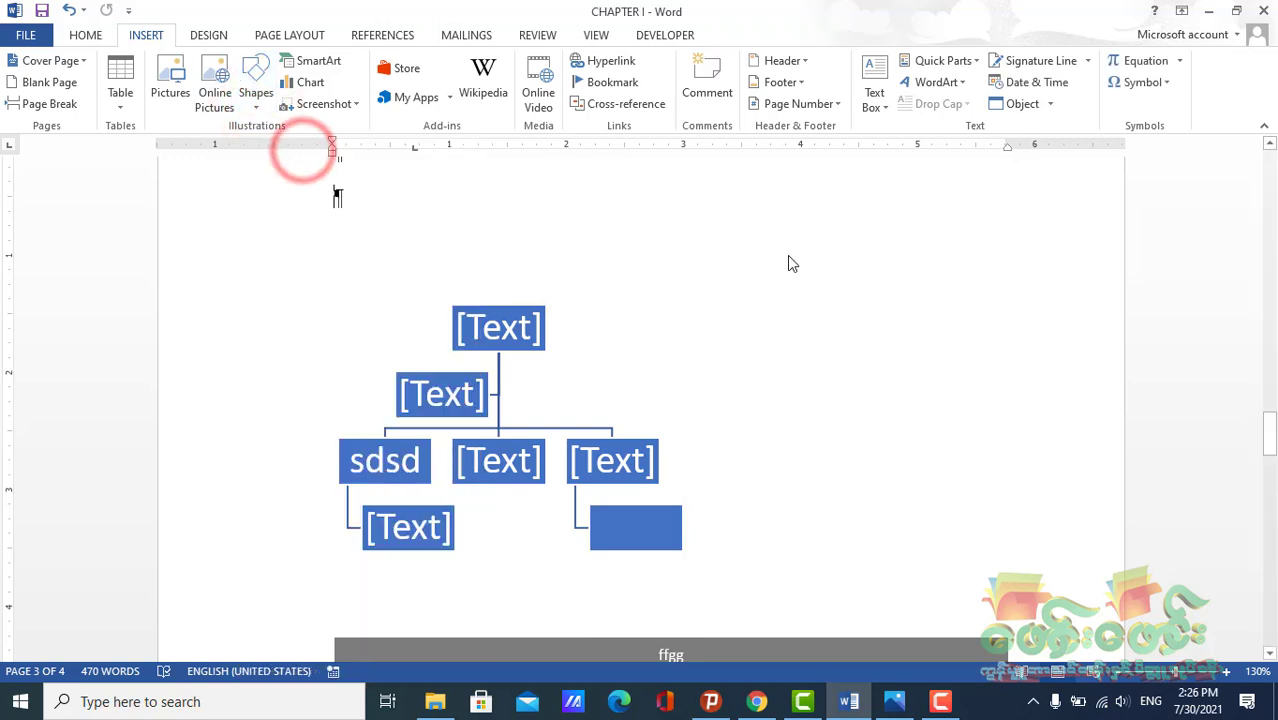
click(782, 285)
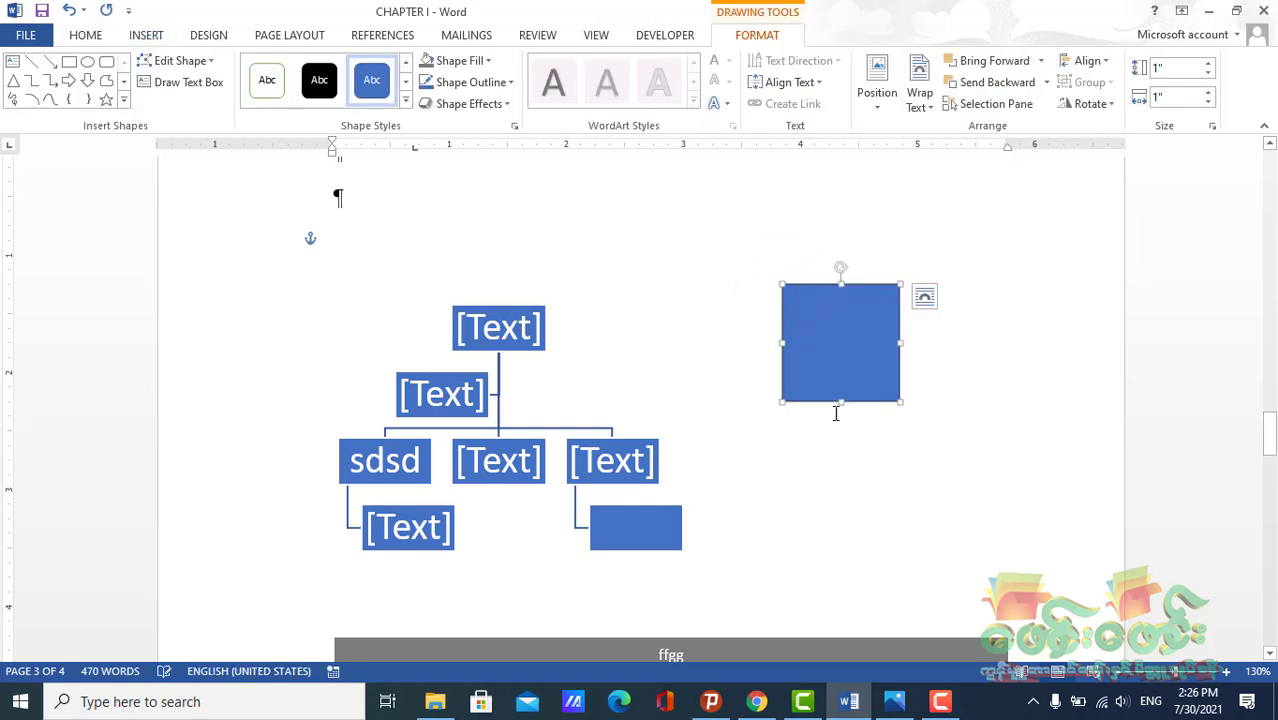
Reduce the rectangle's height to about 0.63" and move it slightly up and right
drag(840, 401, 839, 358)
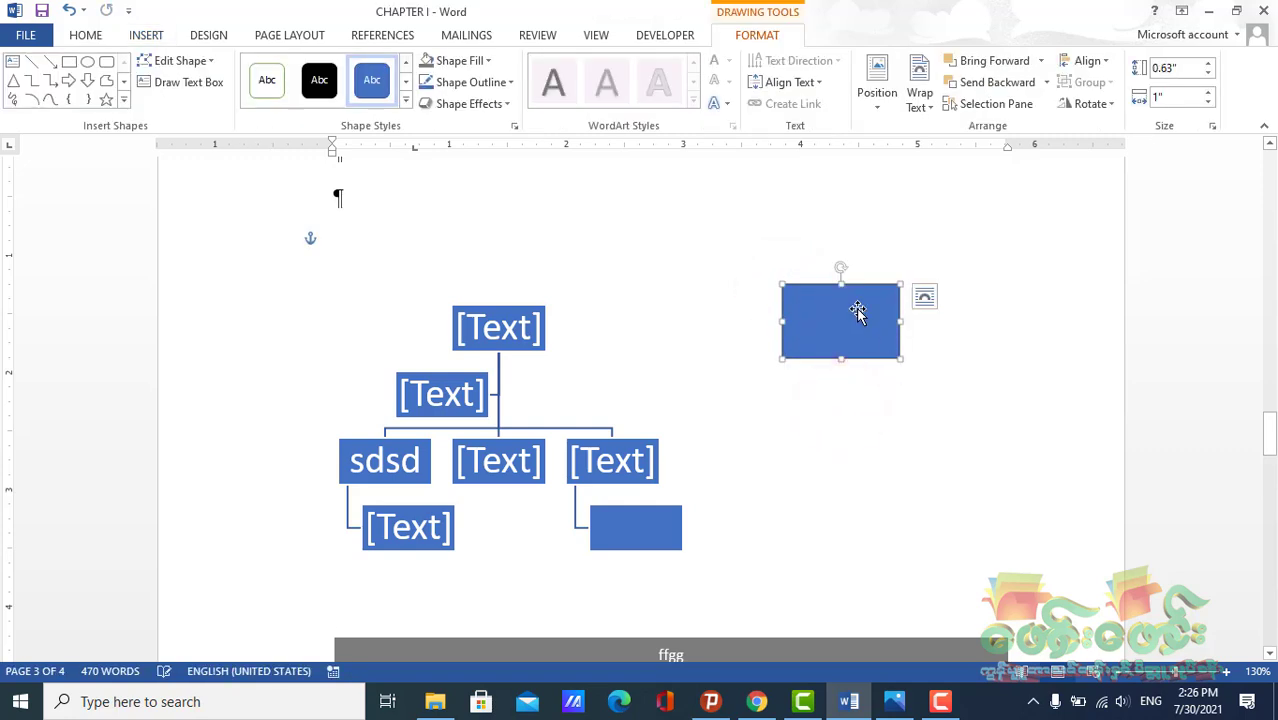
drag(858, 307, 891, 287)
Draw a second rectangle, about 0.65" by 1.29", below and left of the first rectangle
click(69, 62)
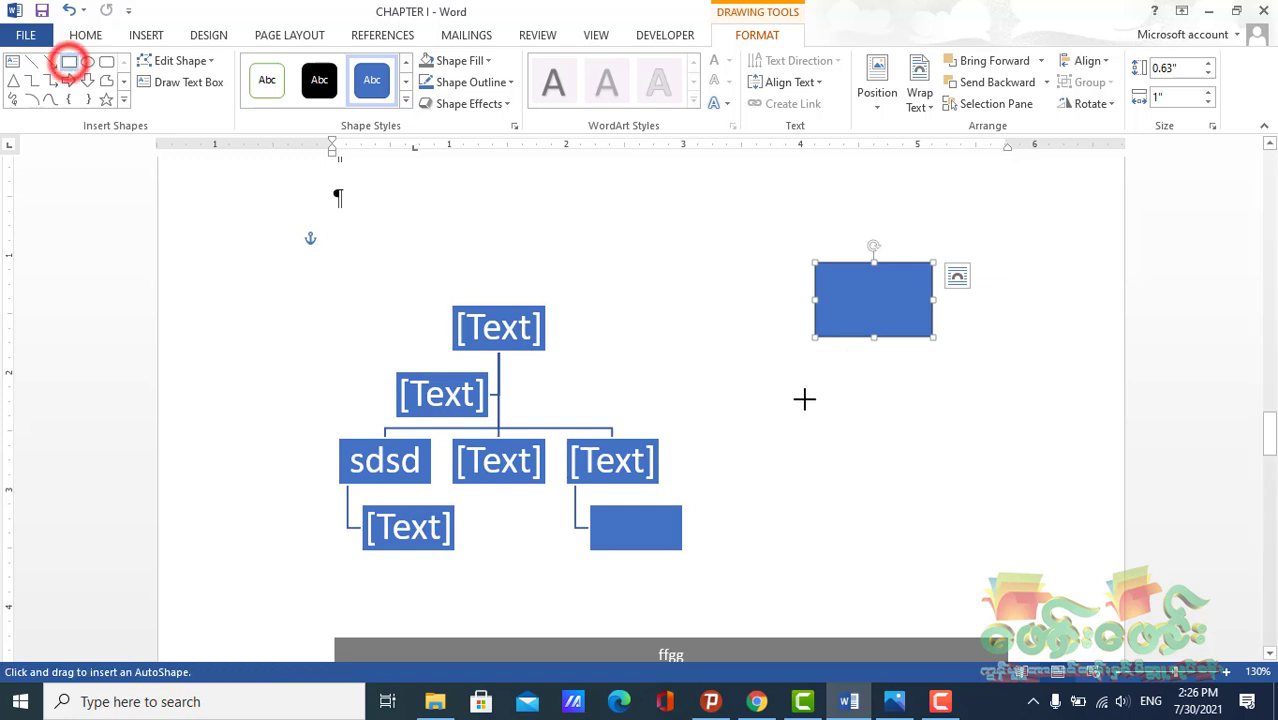
drag(740, 381, 893, 458)
drag(835, 388, 830, 410)
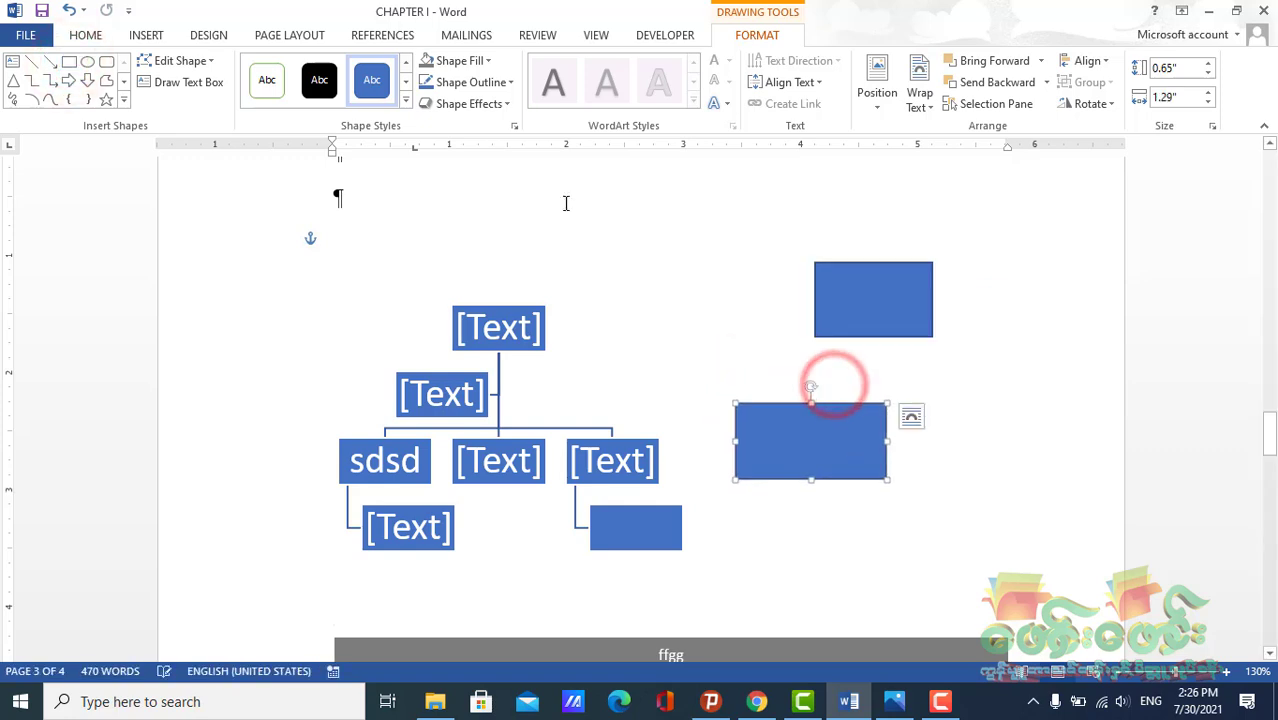
Draw a line connecting the bottom of the upper rectangle to the top of the lower rectangle
click(484, 64)
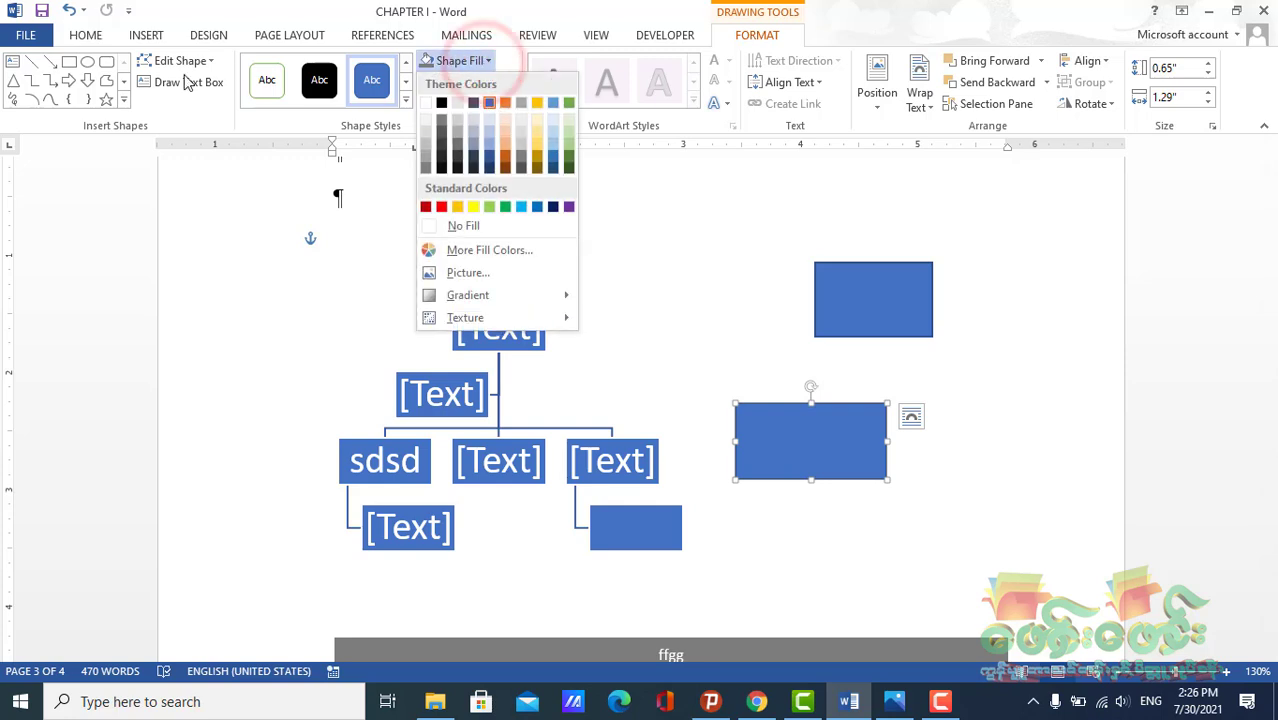
click(32, 61)
click(32, 61)
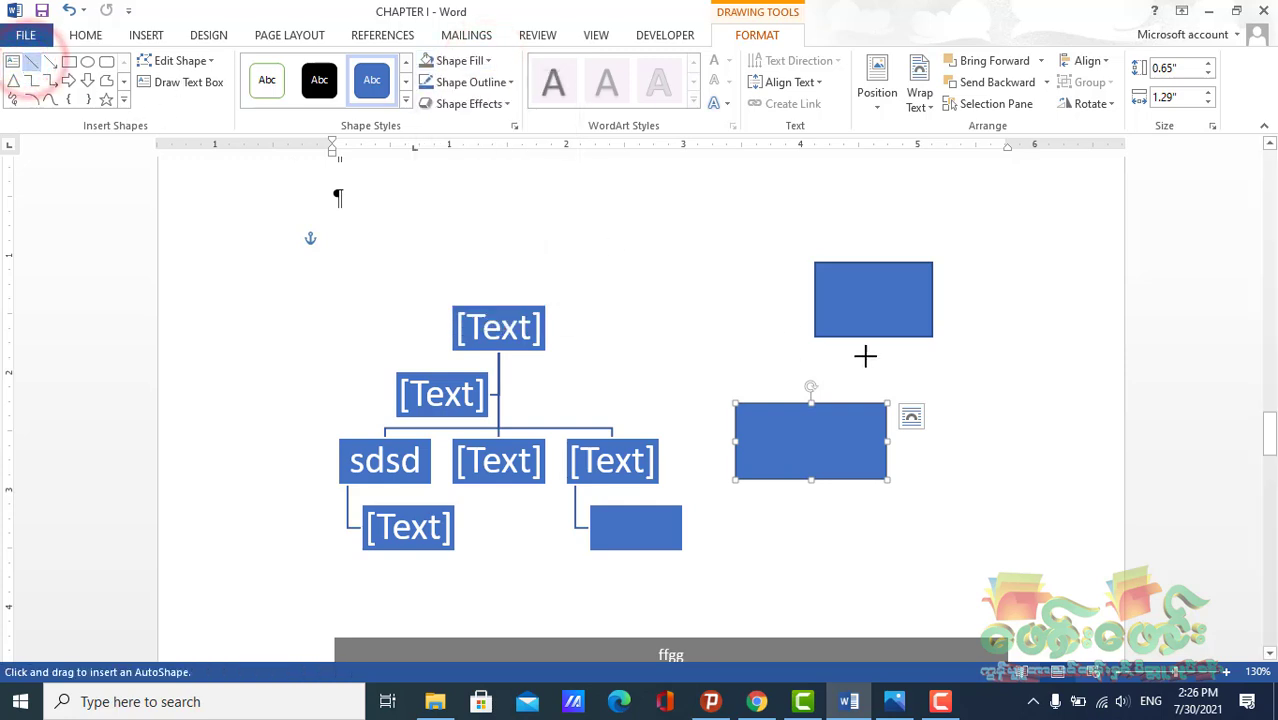
drag(864, 337, 810, 398)
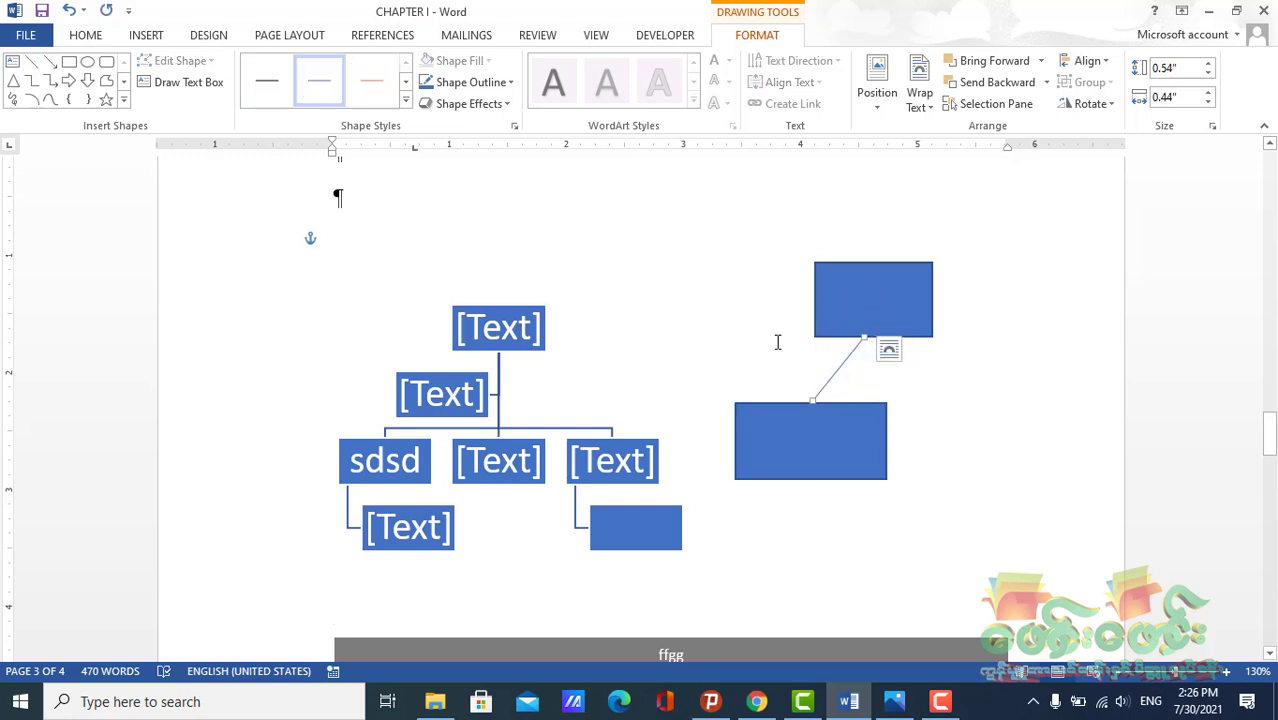
Group the two rectangles and the connecting line, and move the group slightly up and to the right
click(847, 264)
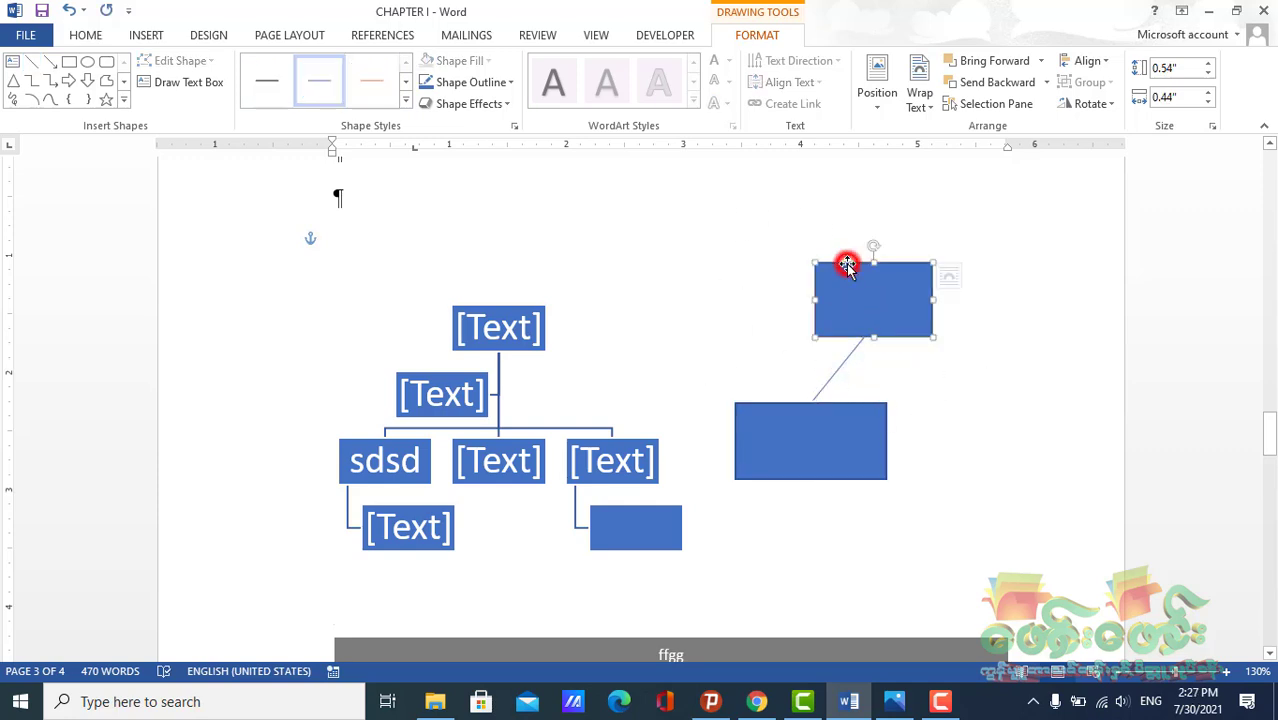
shift+click(846, 370)
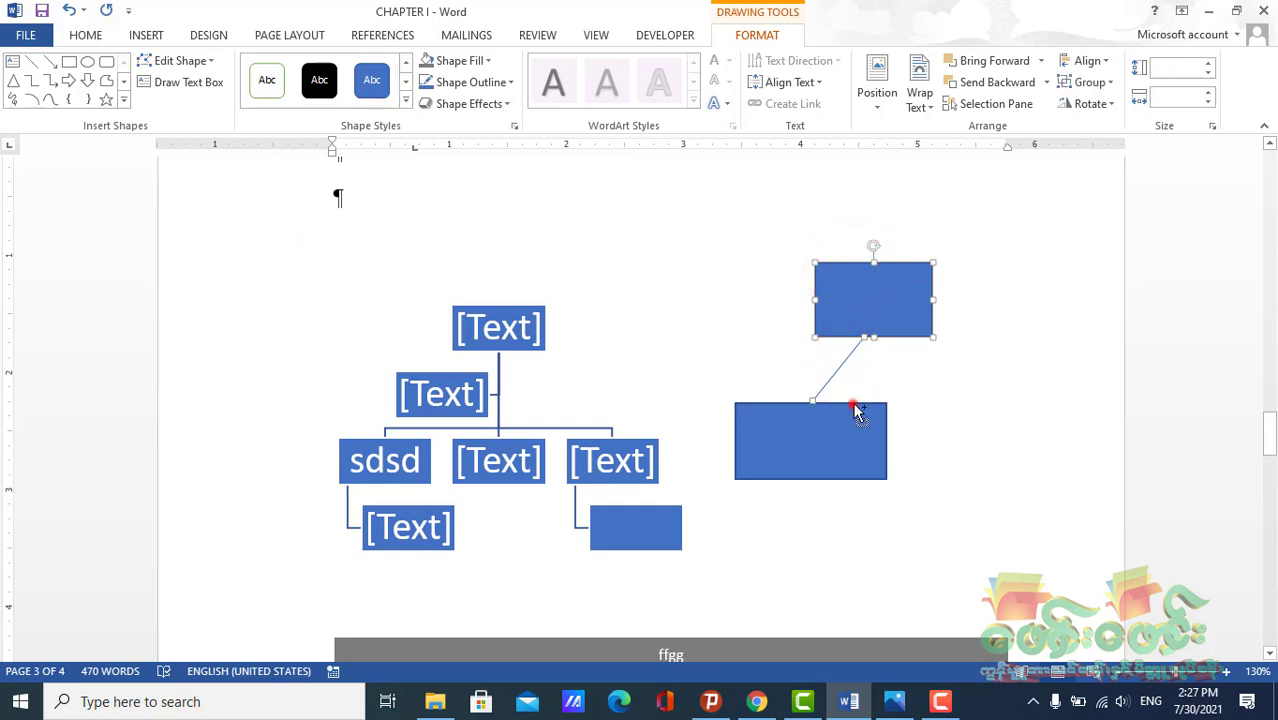
shift+click(855, 410)
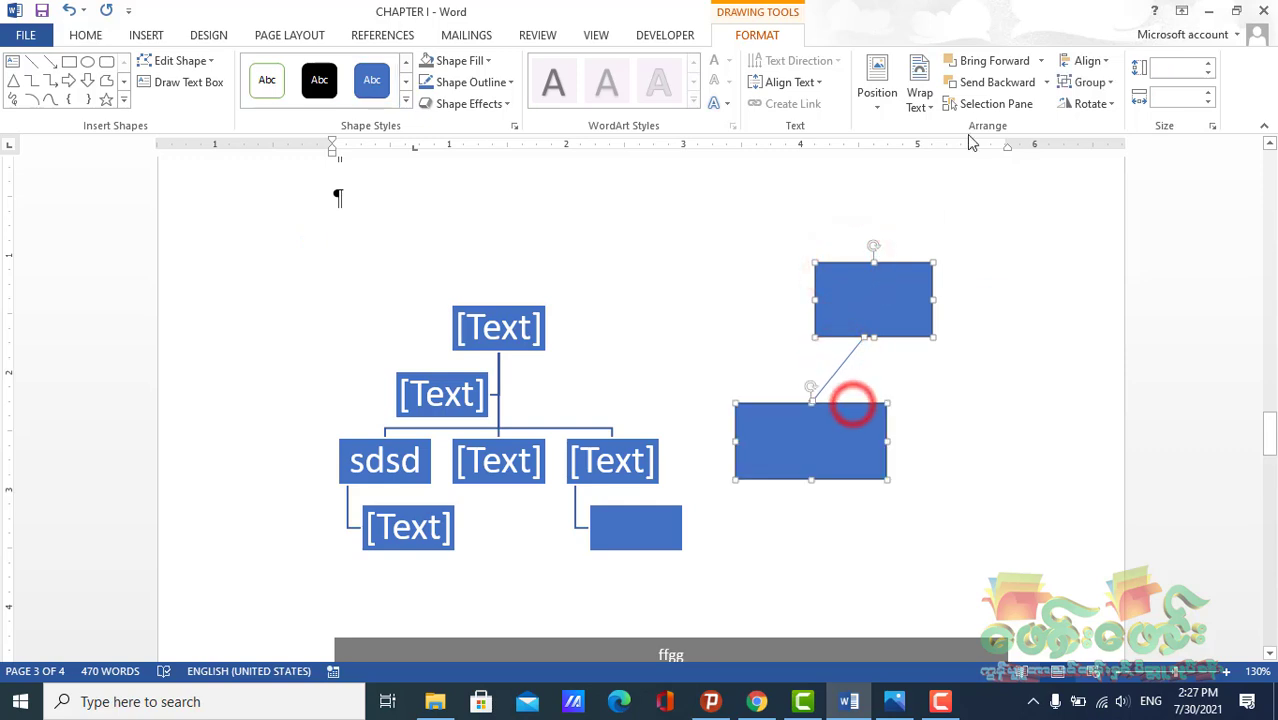
click(1114, 92)
click(1108, 103)
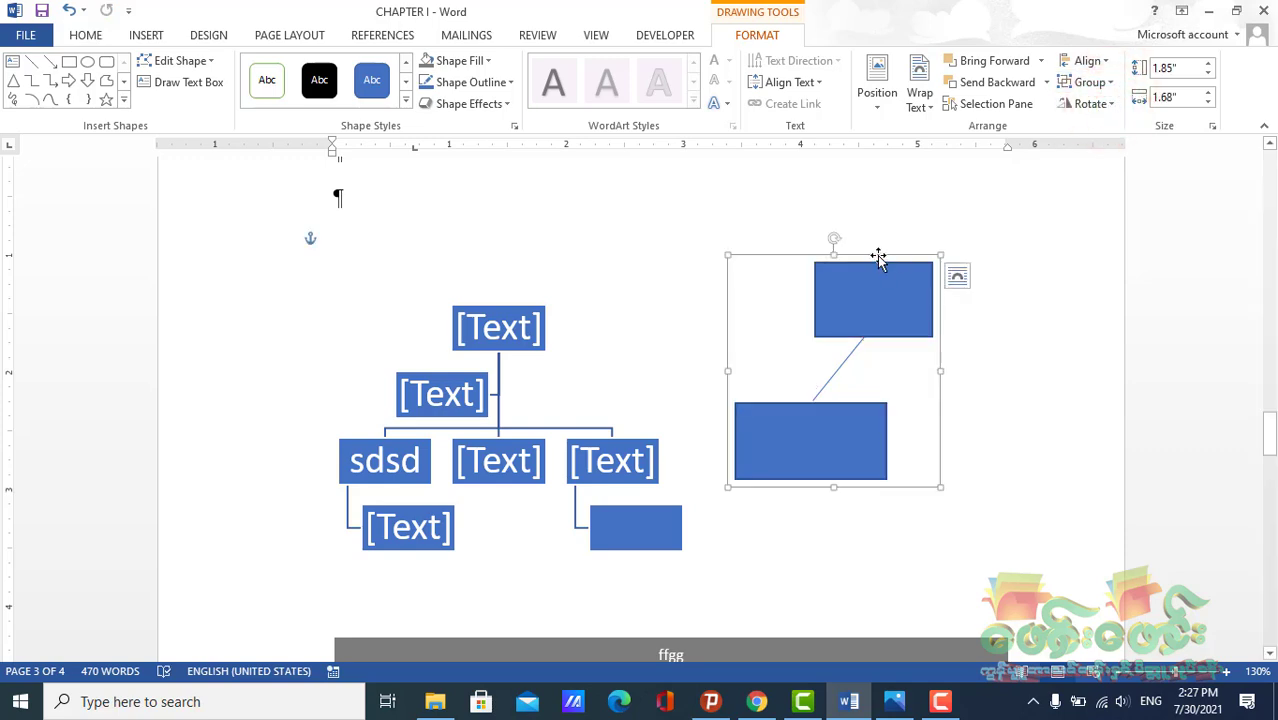
drag(878, 258, 951, 227)
Replace the organization chart with a Captioned Pictures SmartArt graphic from the Picture category
click(579, 415)
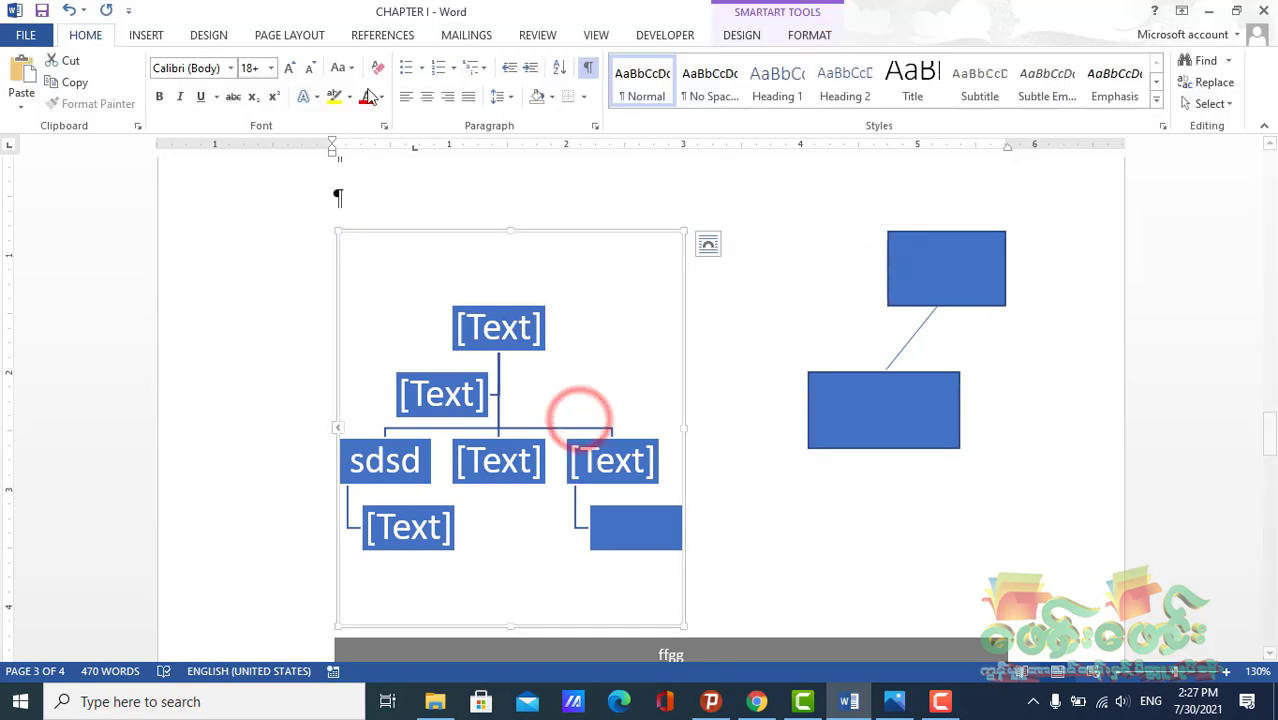
click(138, 34)
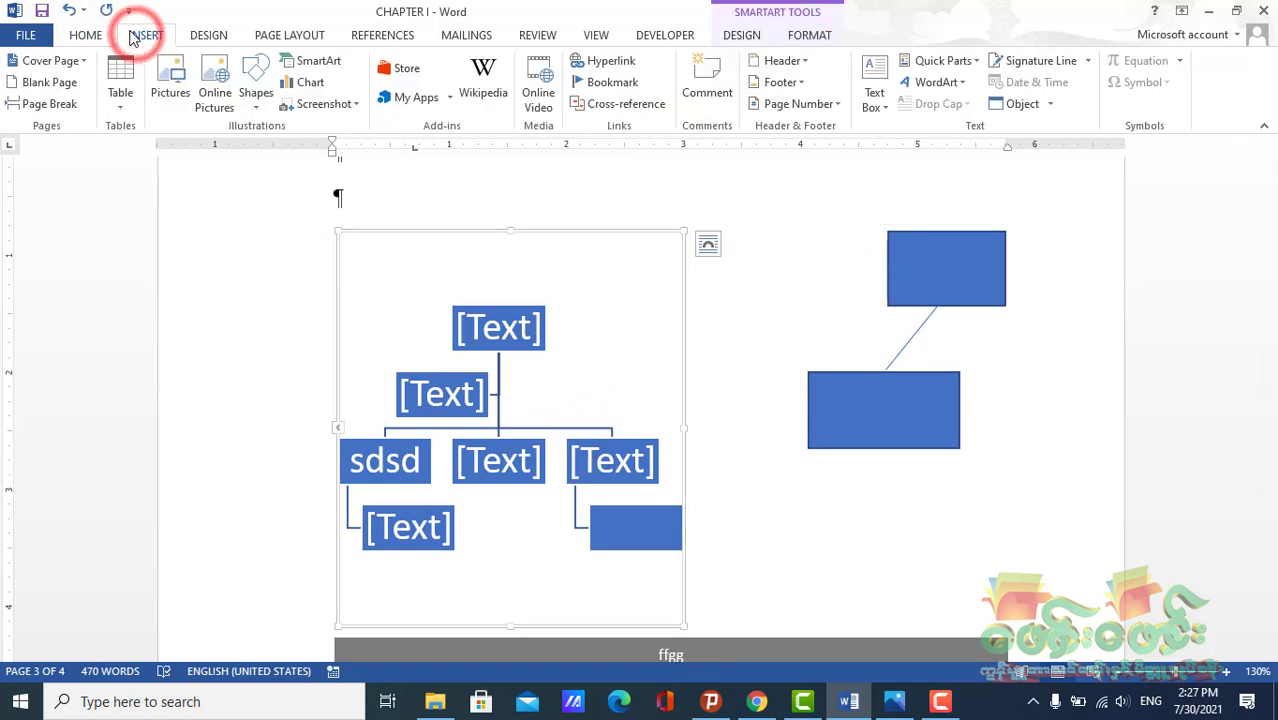
click(305, 60)
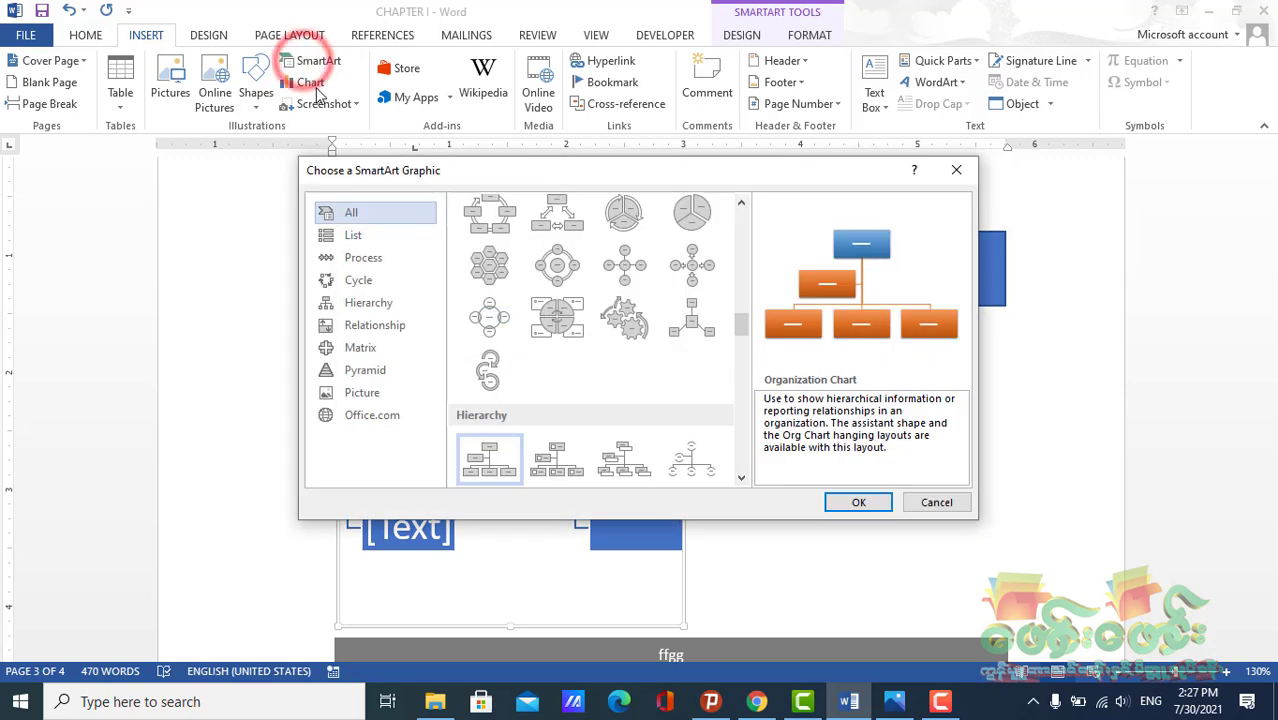
click(360, 310)
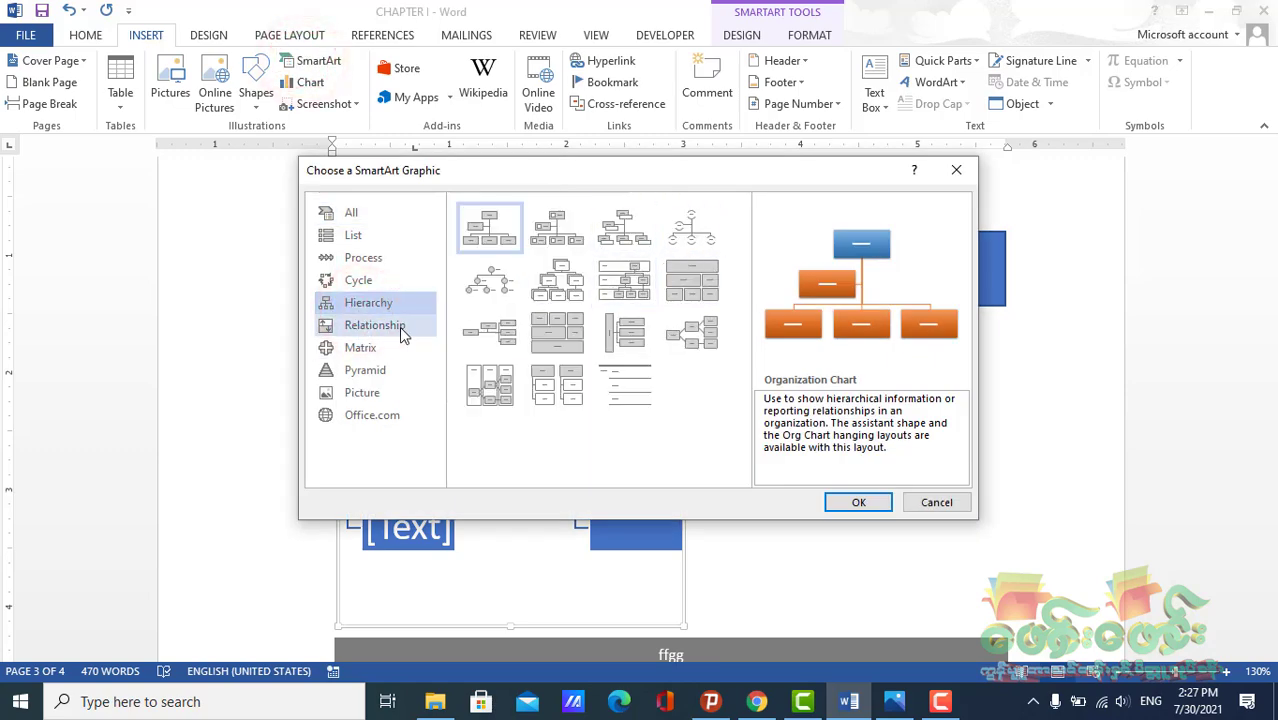
click(379, 347)
click(378, 370)
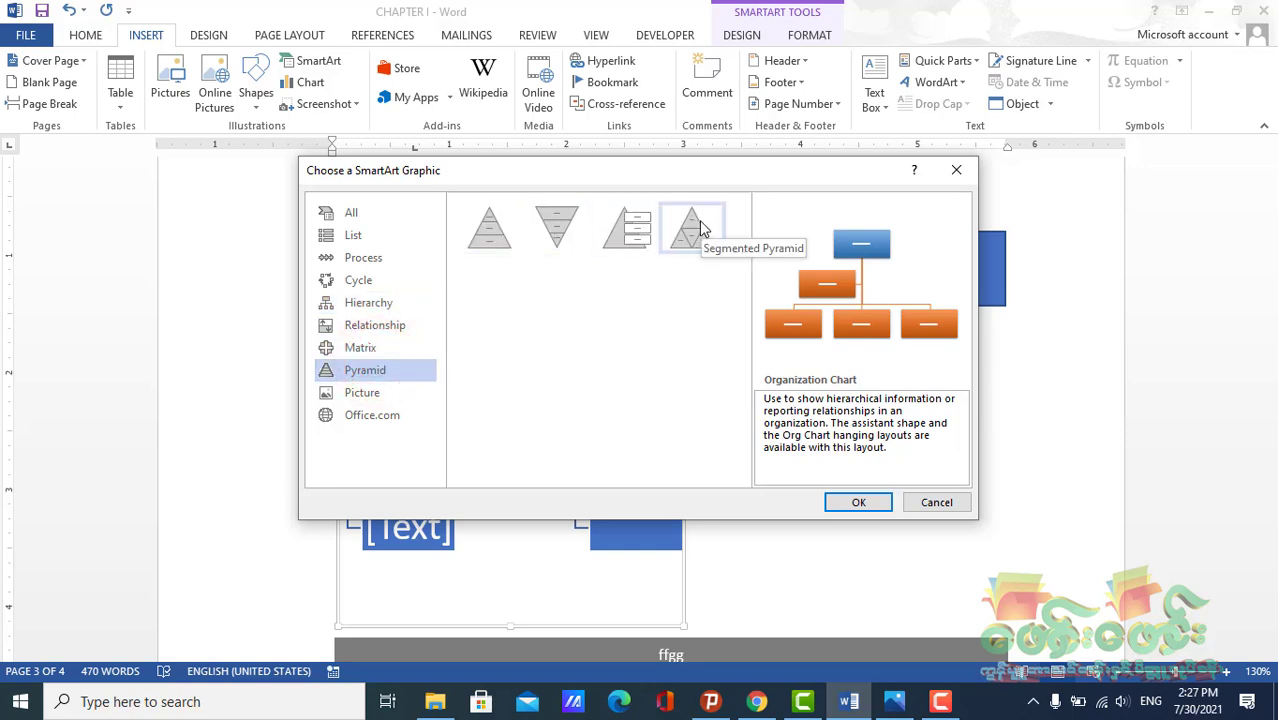
click(373, 395)
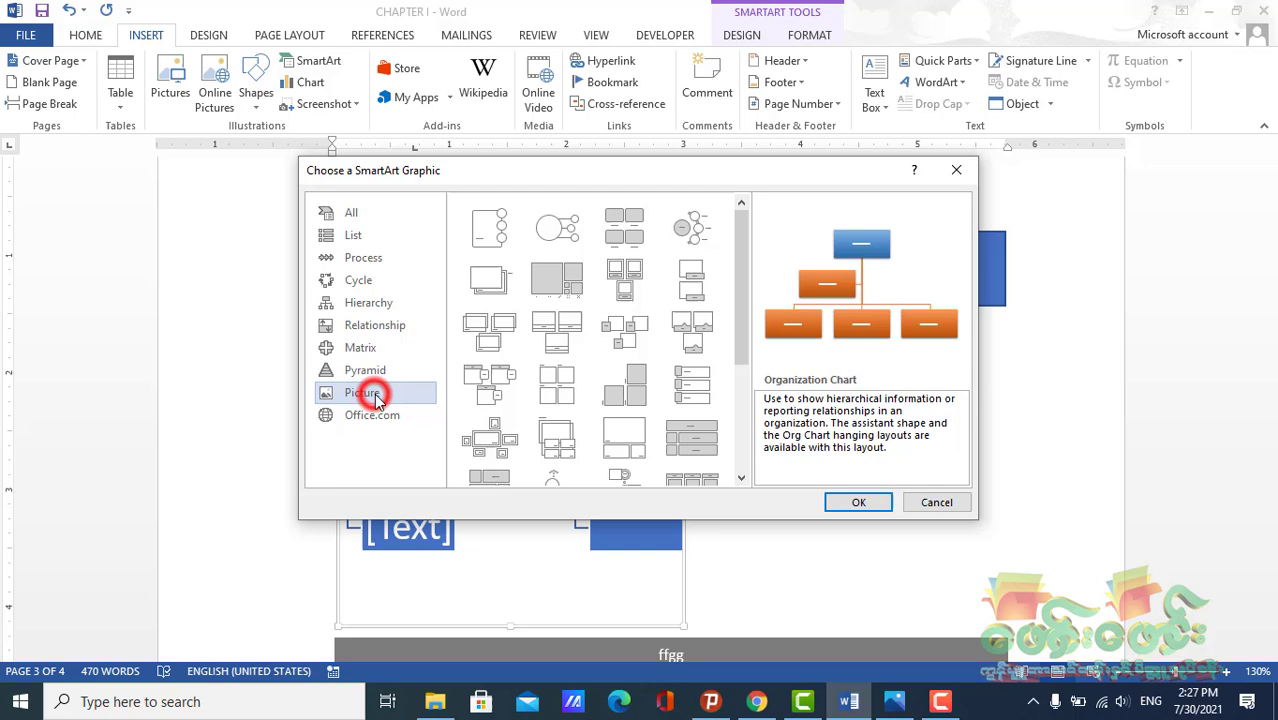
click(560, 284)
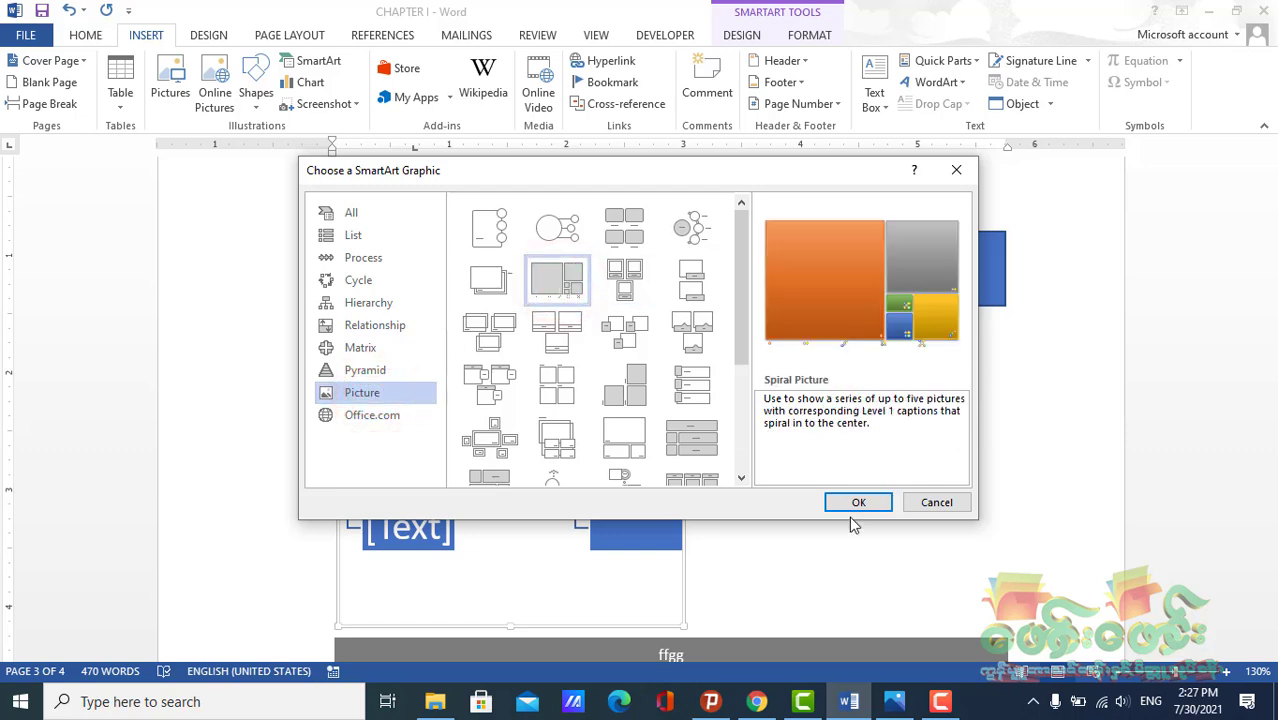
drag(744, 306, 744, 453)
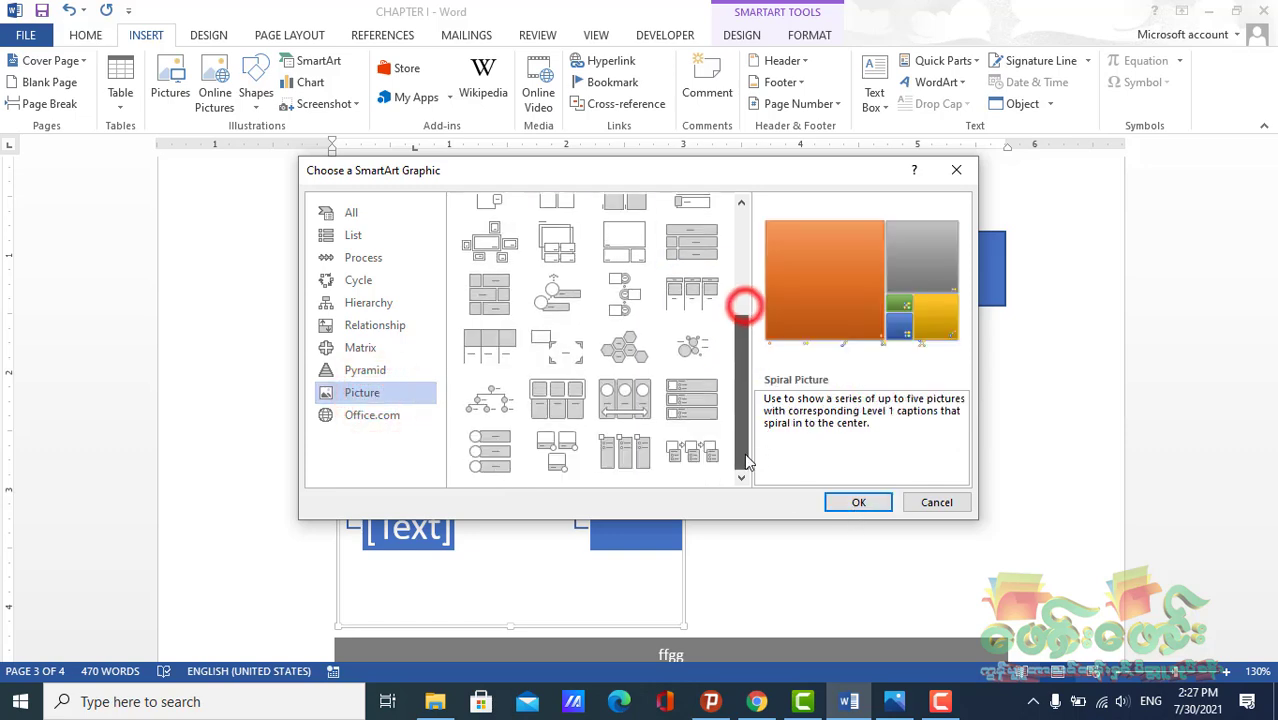
scroll(733, 323, up, 5)
click(709, 340)
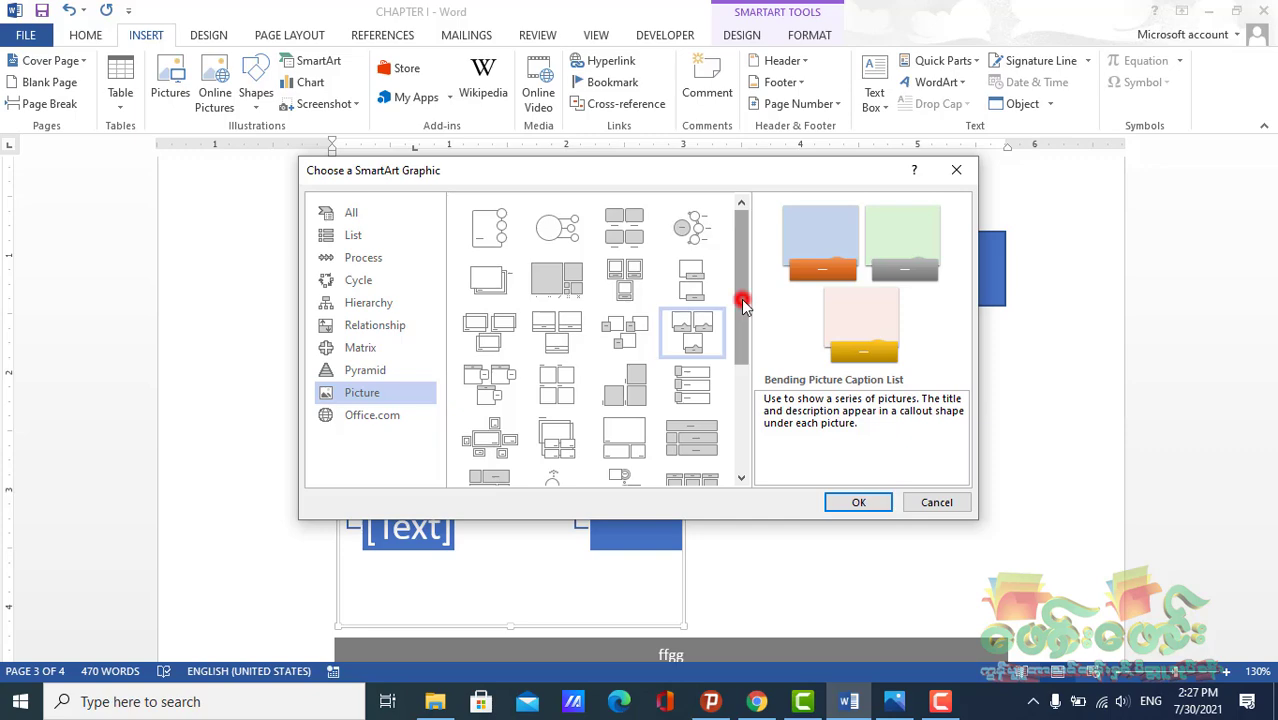
drag(740, 292, 742, 309)
click(618, 260)
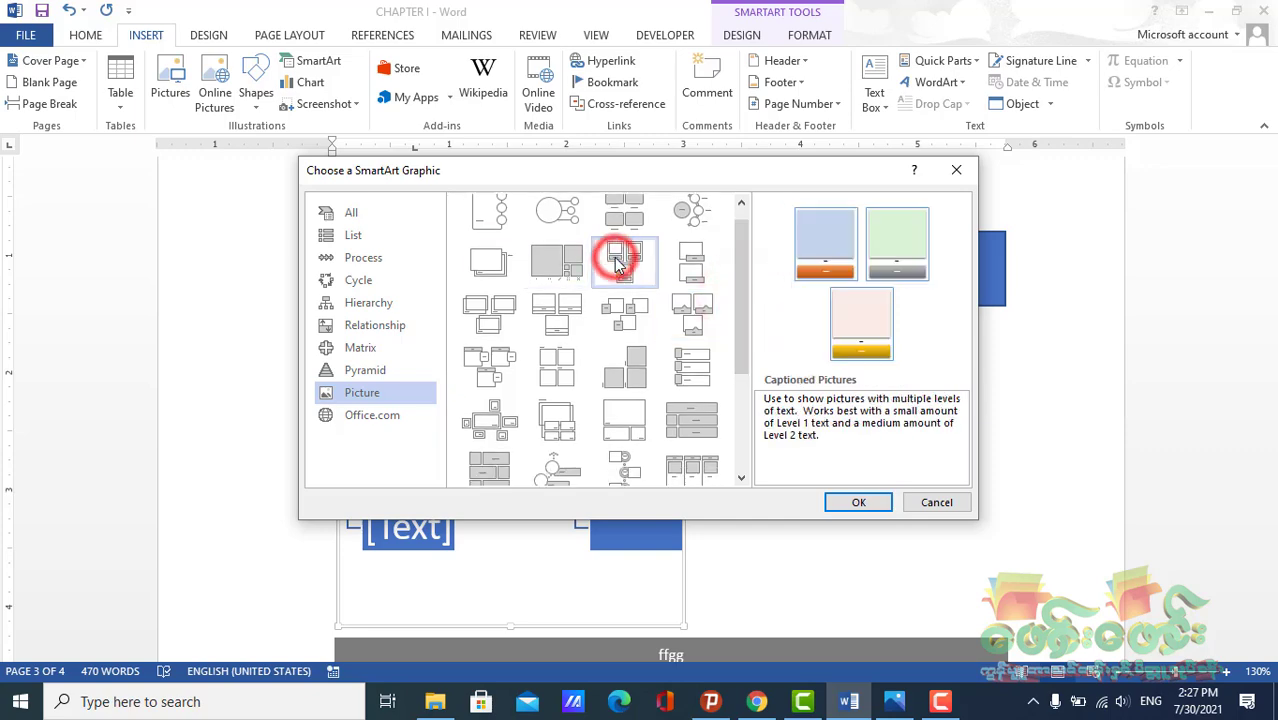
click(858, 502)
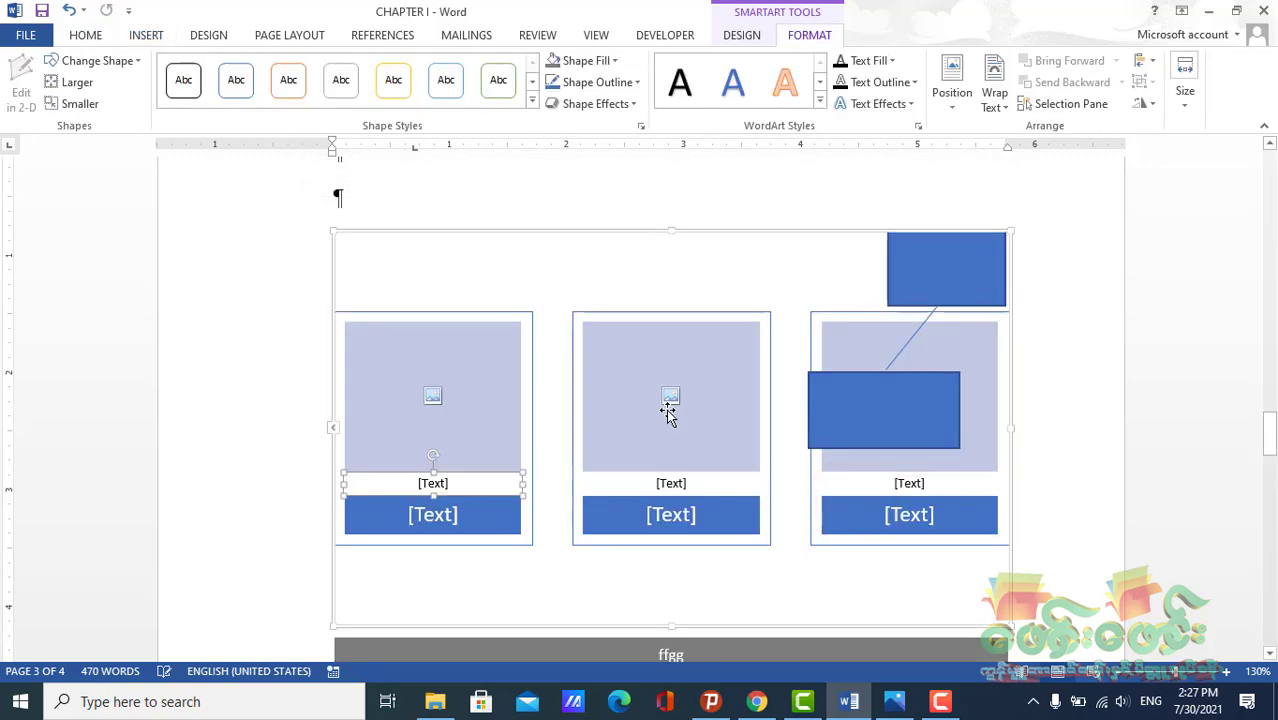
Insert picture 011 from the Background (M-K-Y) folder on drive D into the first box's picture placeholder, working offline
click(431, 287)
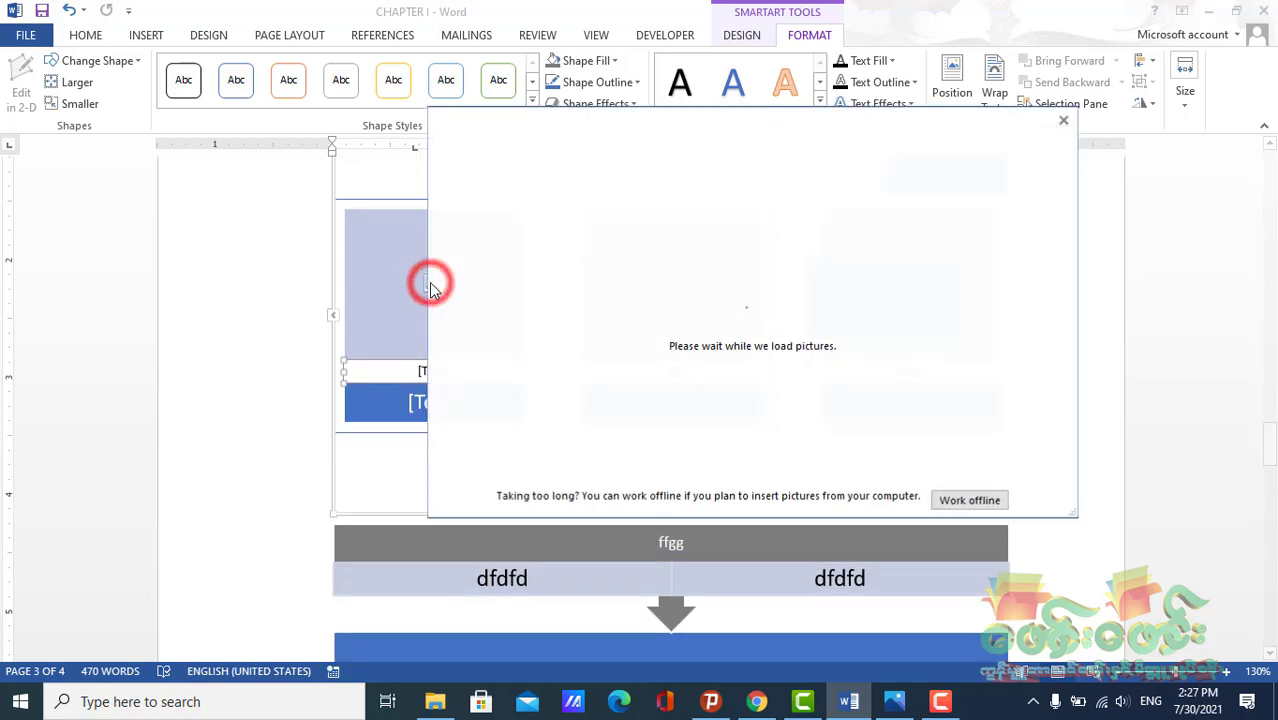
click(983, 500)
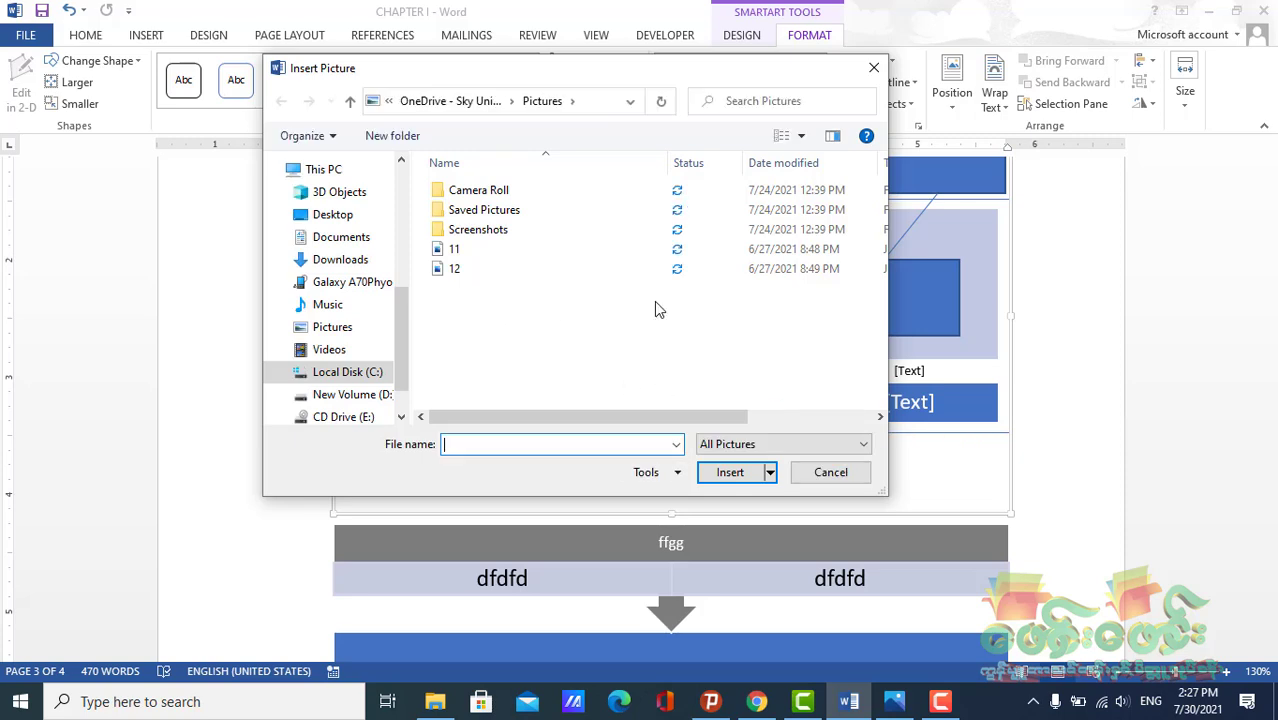
click(445, 249)
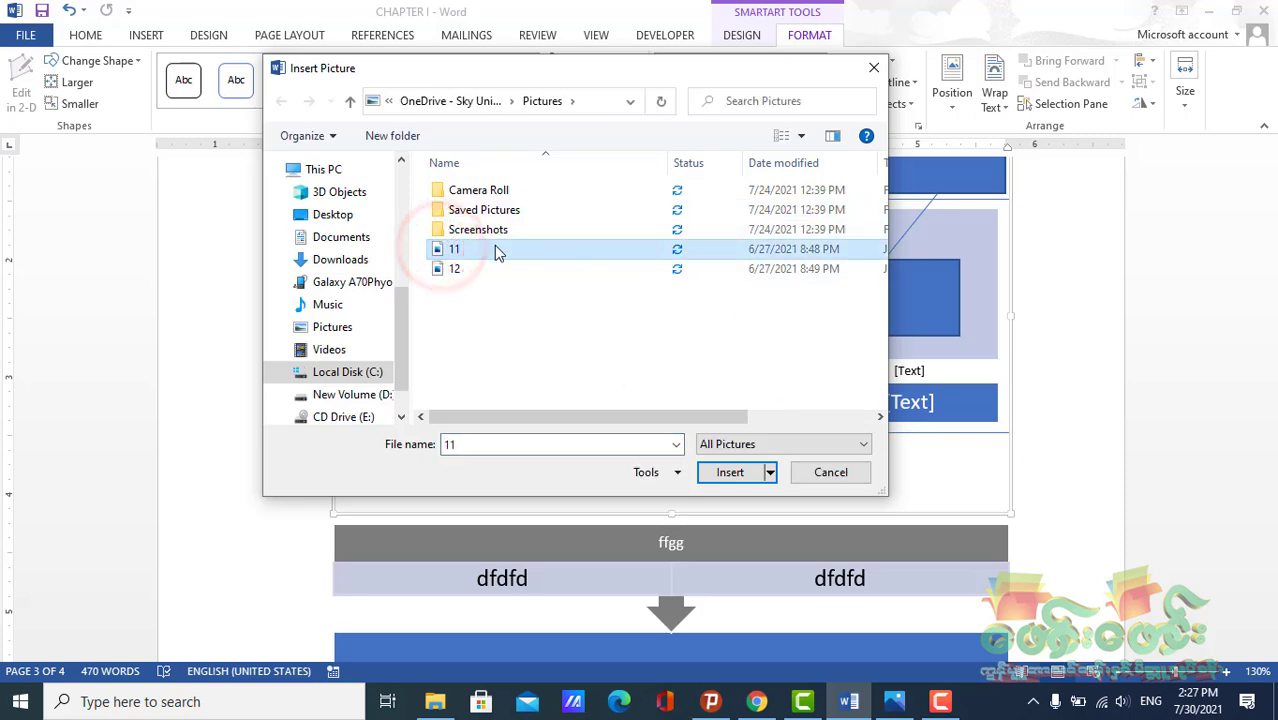
click(327, 397)
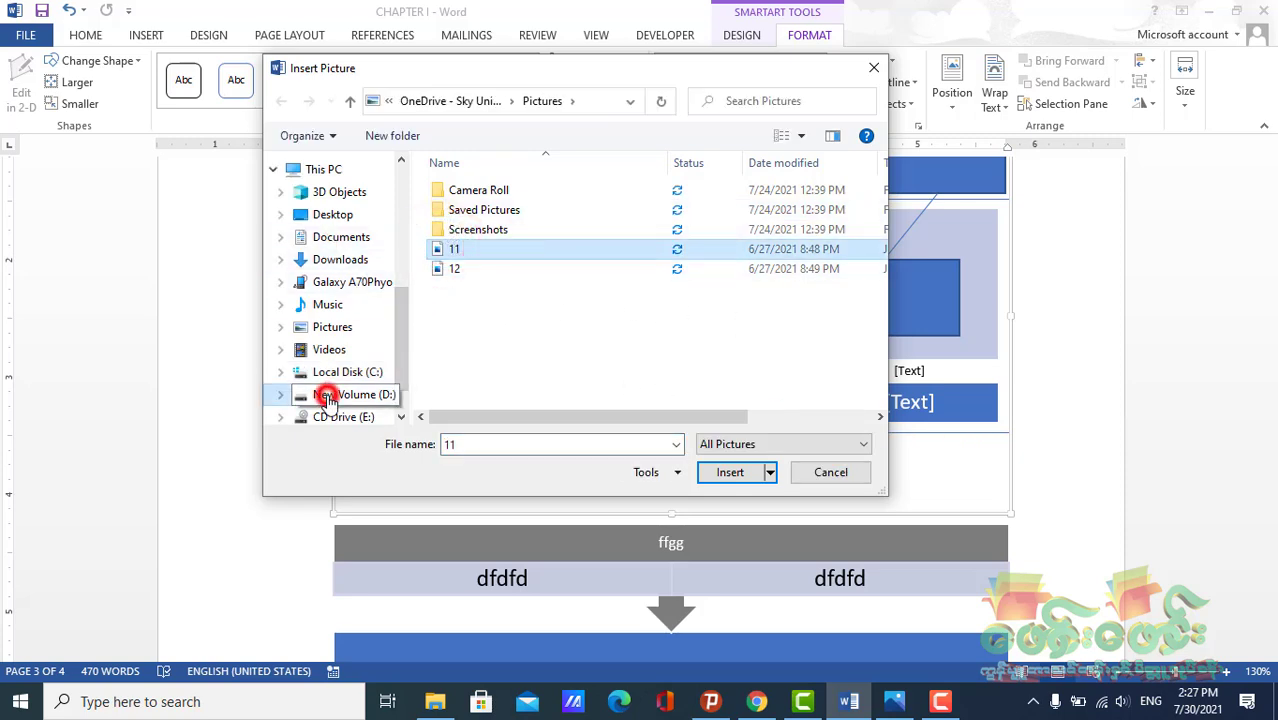
double_click(470, 195)
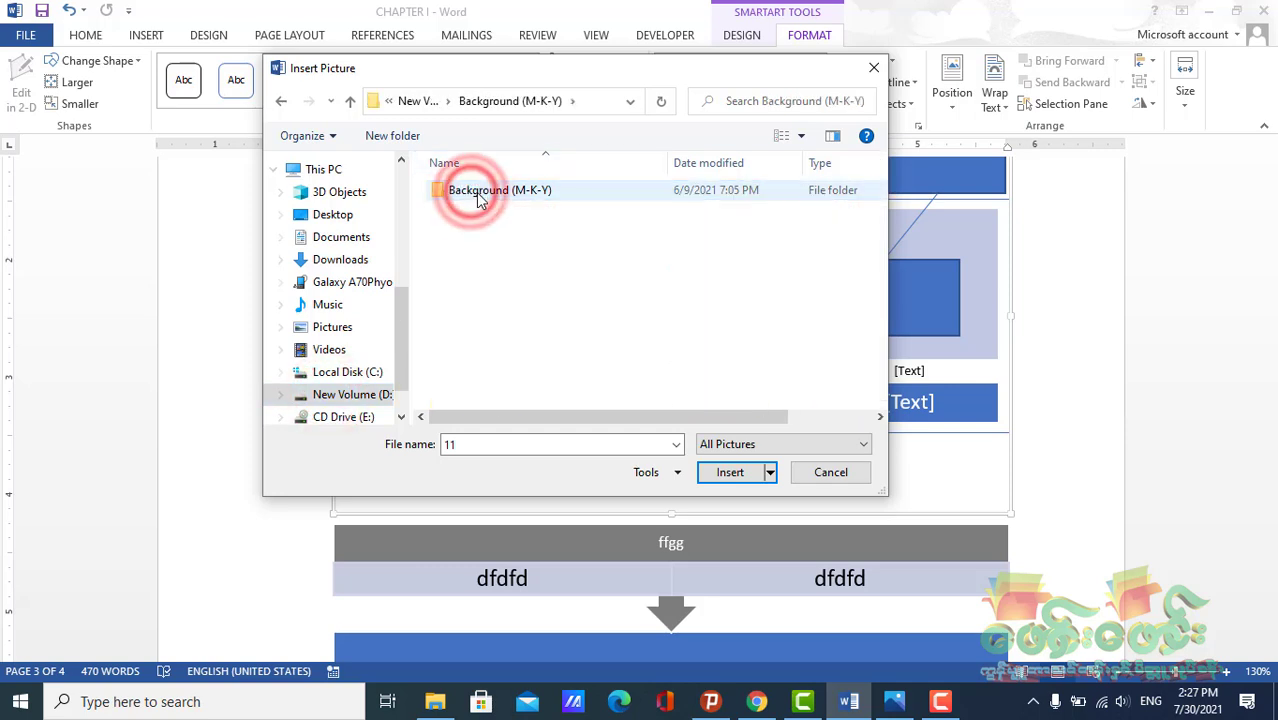
double_click(472, 194)
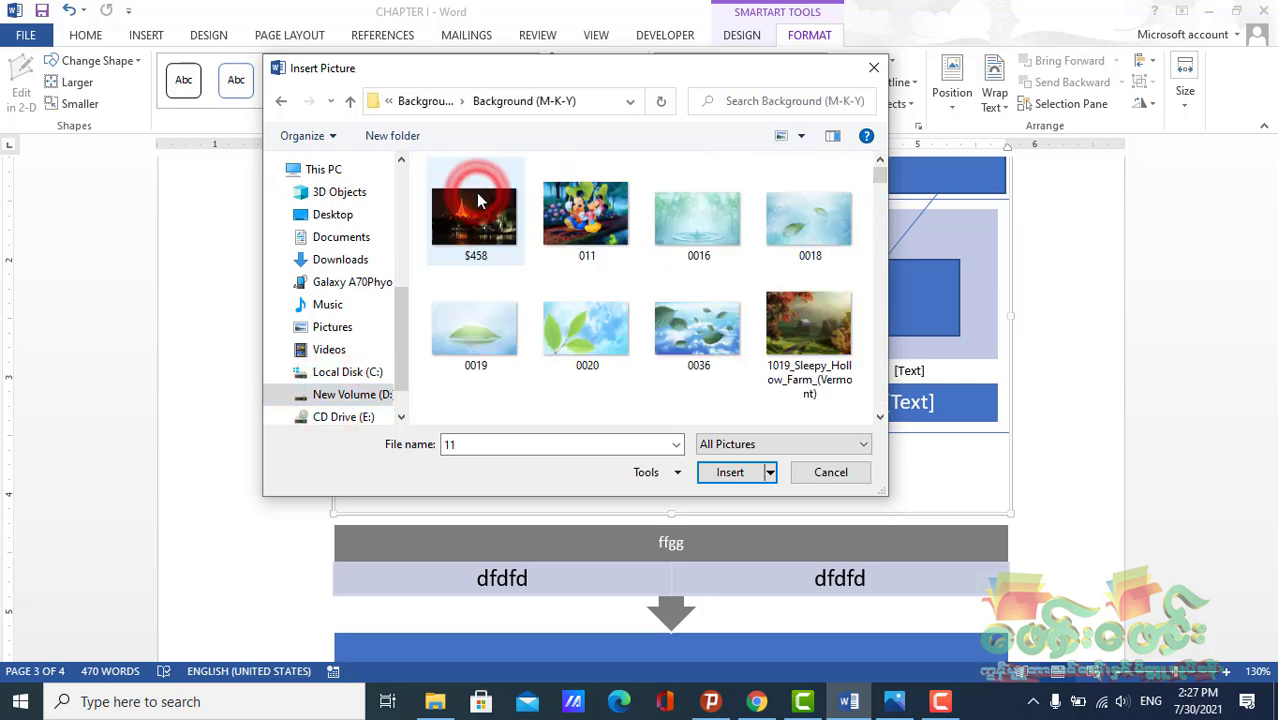
click(586, 212)
click(730, 473)
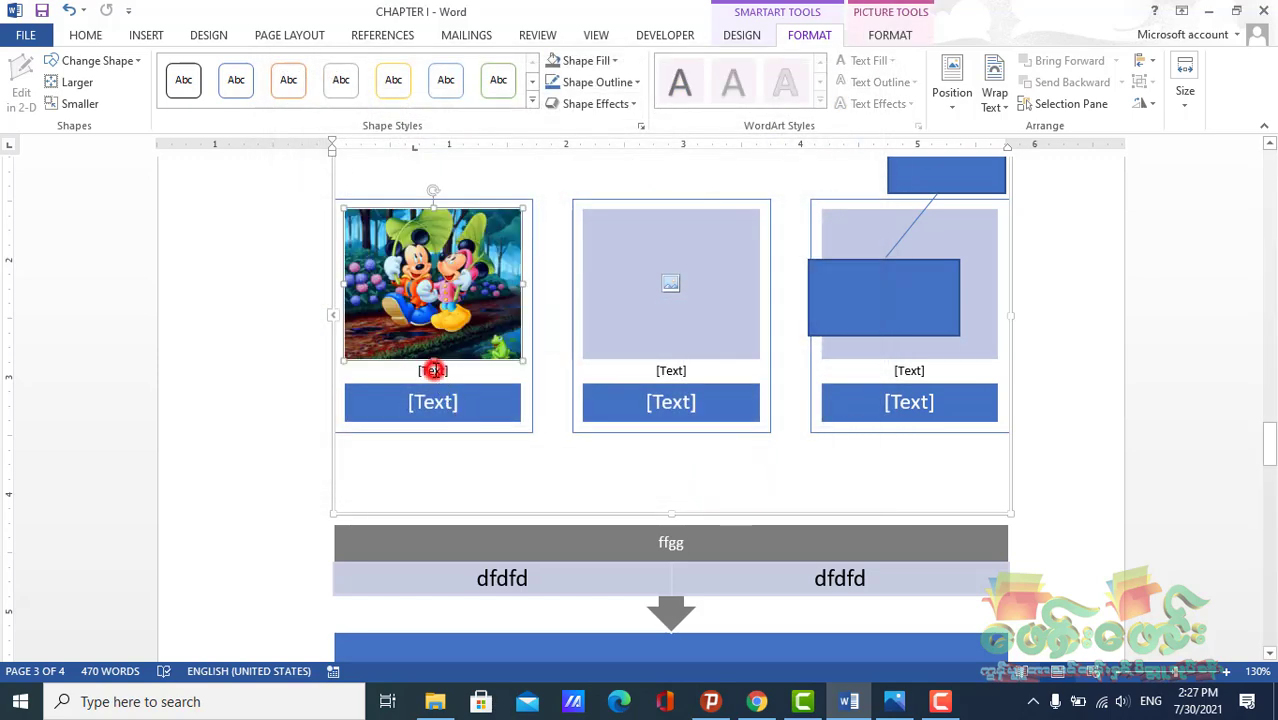
Enter "sdsds" as the text of the first box's lower caption bar
click(458, 370)
click(456, 402)
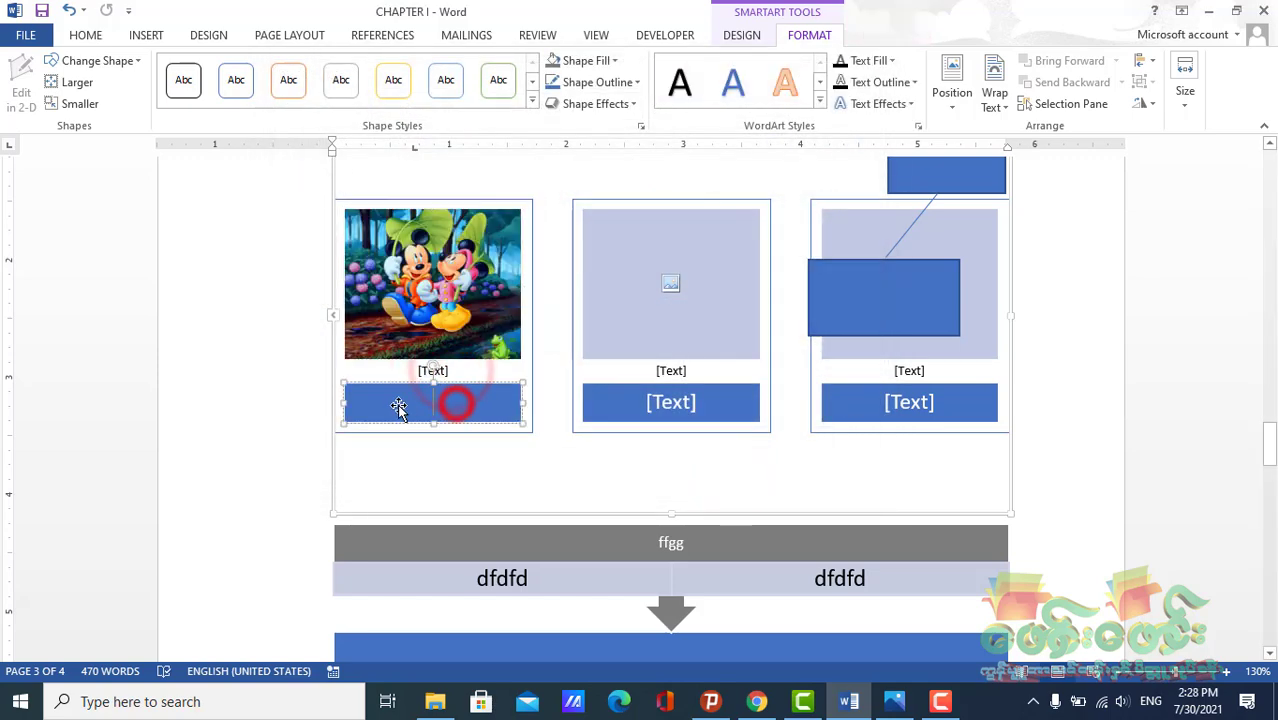
click(564, 484)
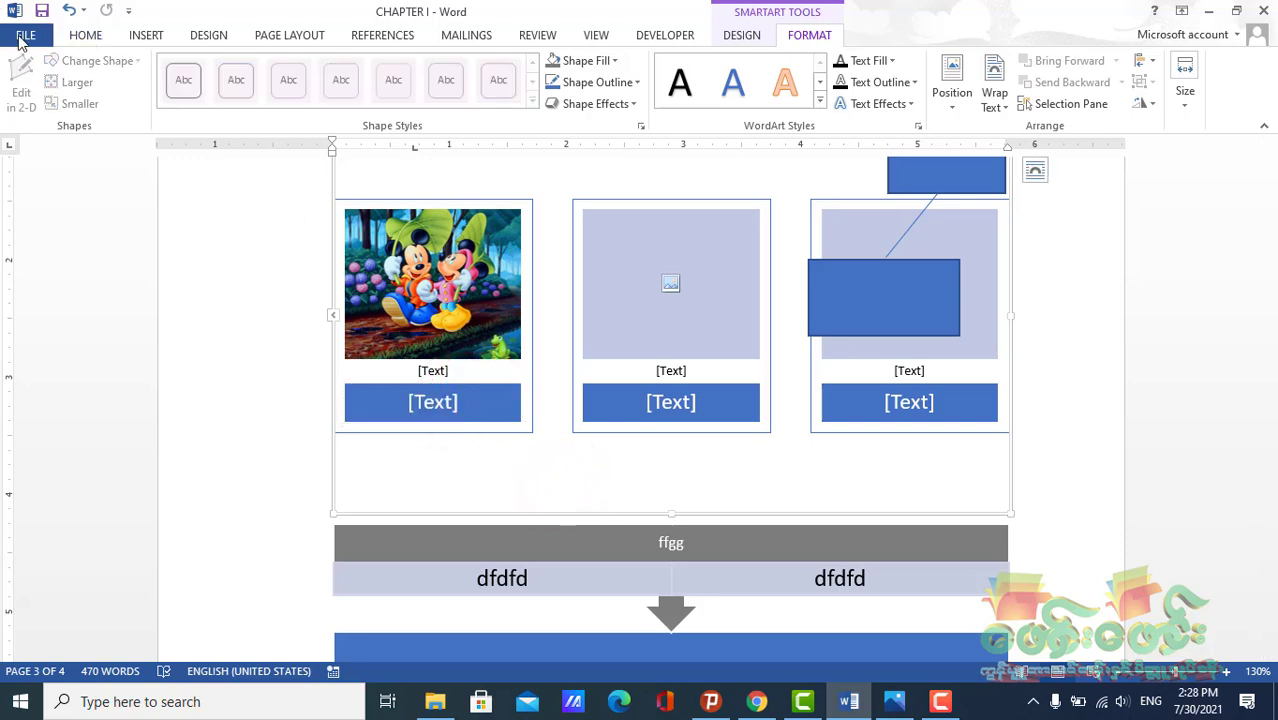
click(436, 400)
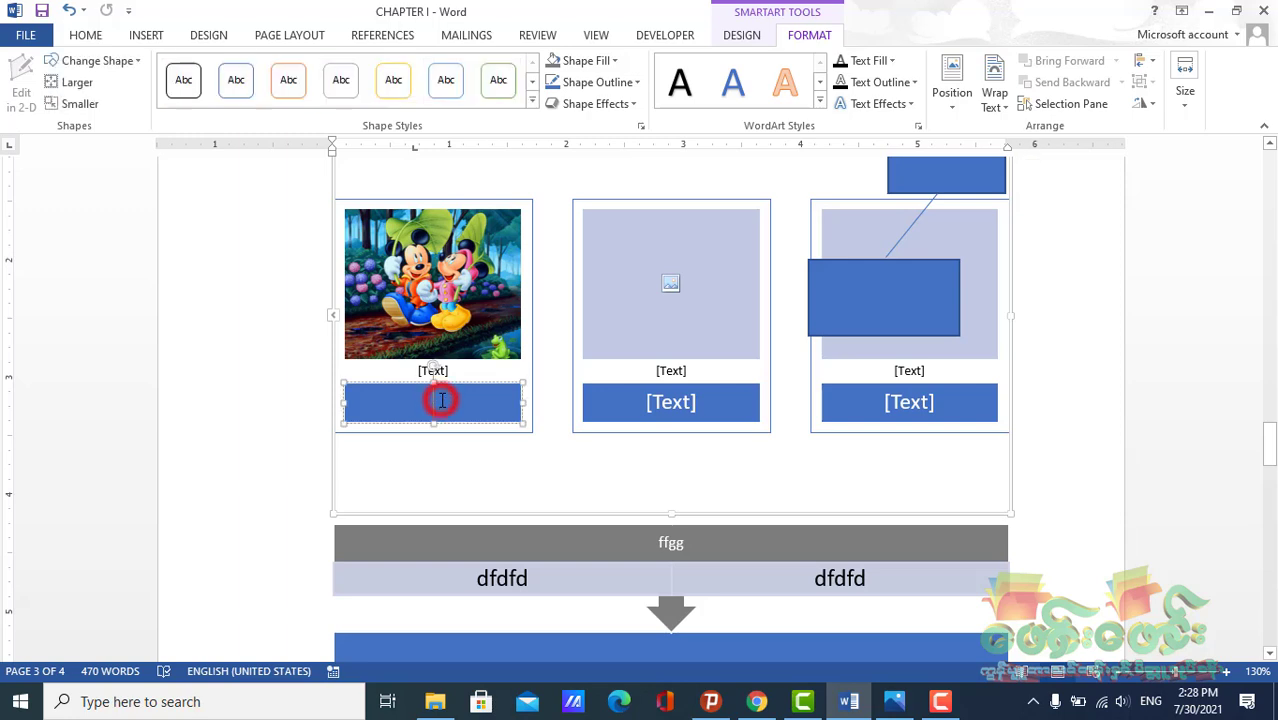
click(466, 464)
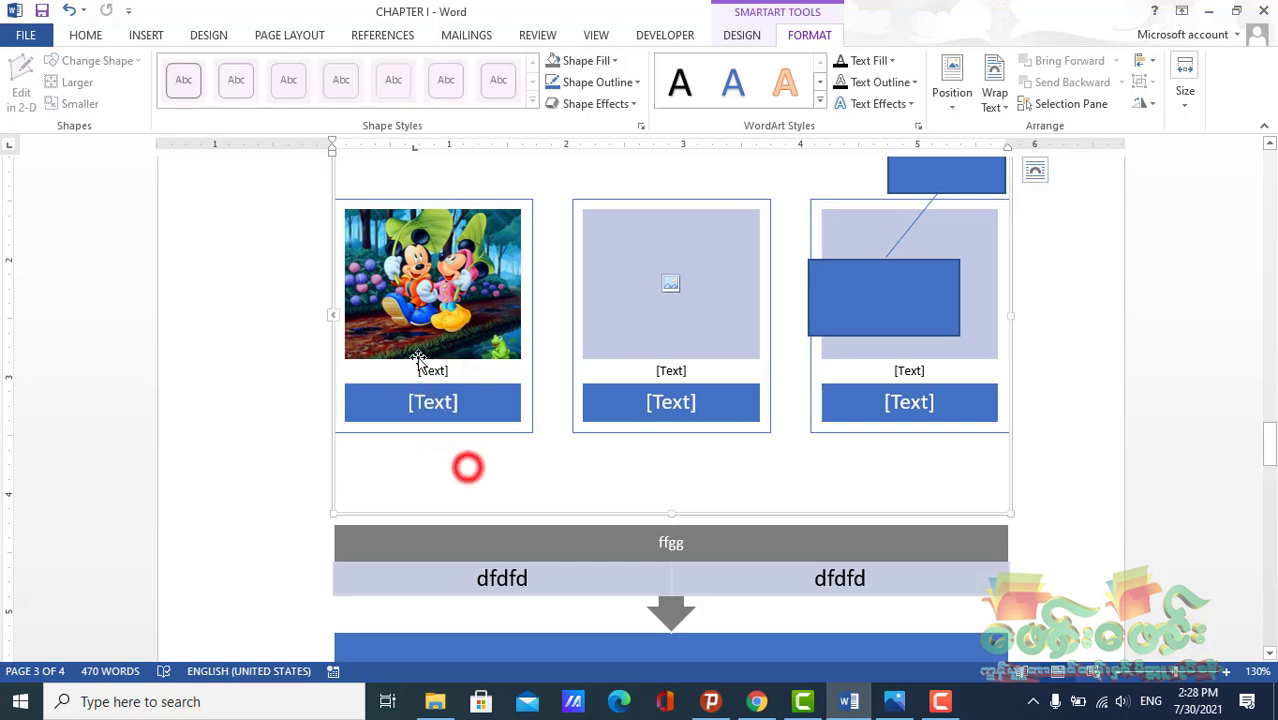
click(450, 405)
text(sdsds)
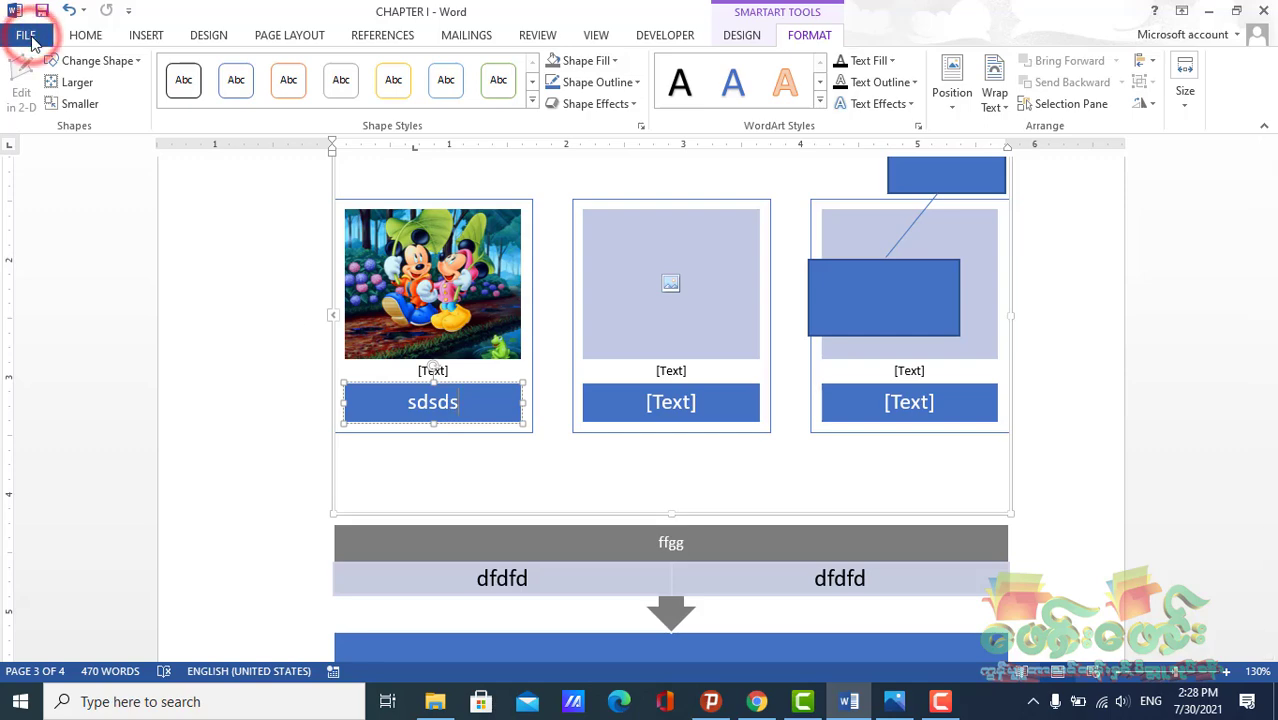
Open the print preview to examine the page with the SmartArt graphics
click(27, 37)
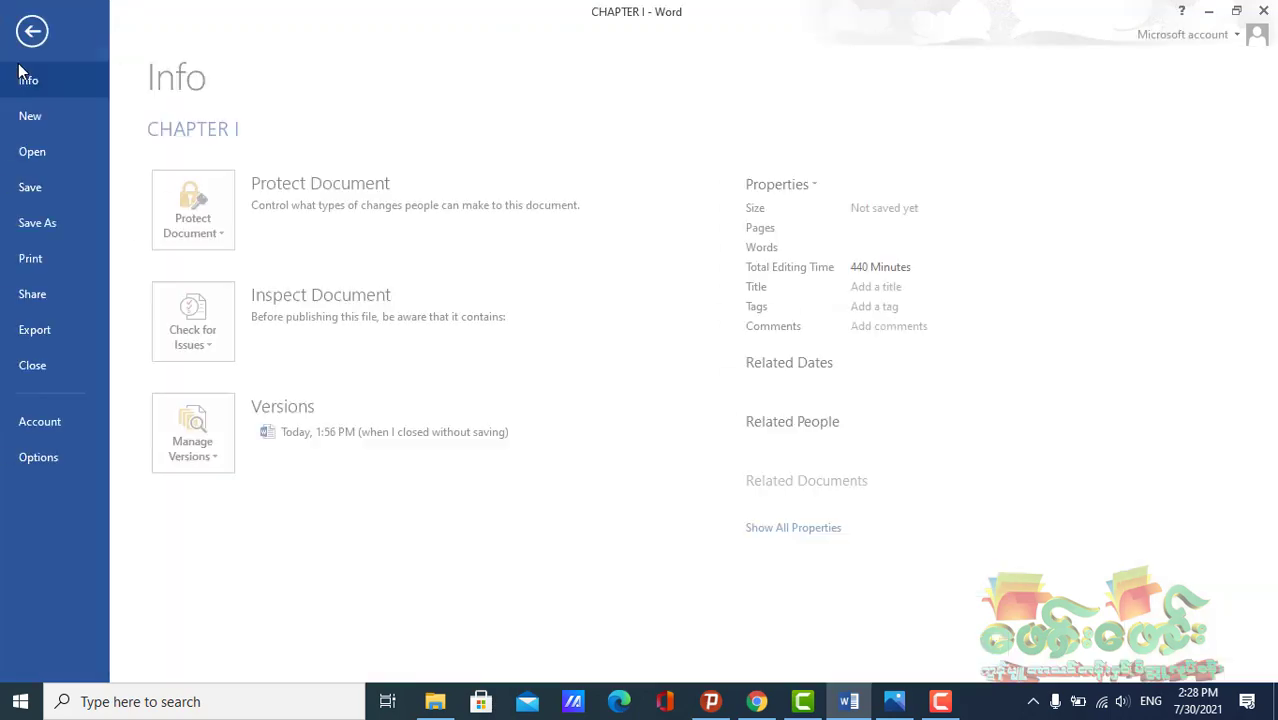
click(48, 256)
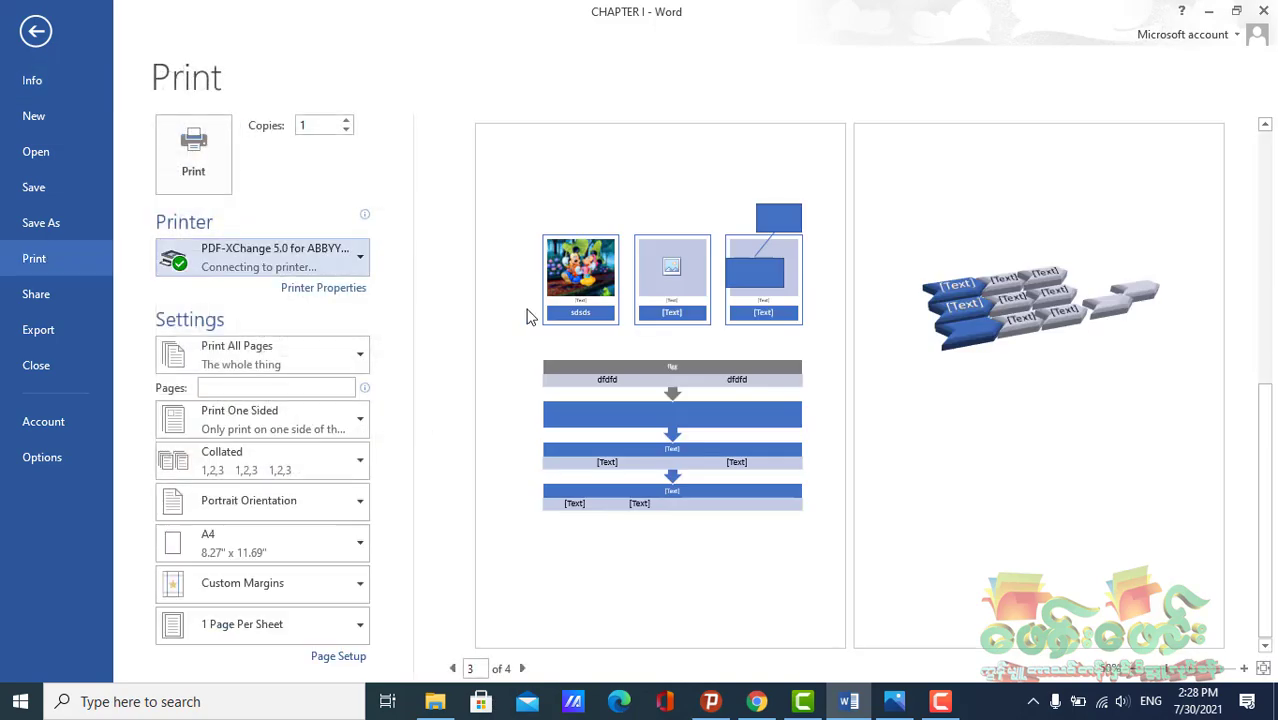
scroll(720, 351, up, 5)
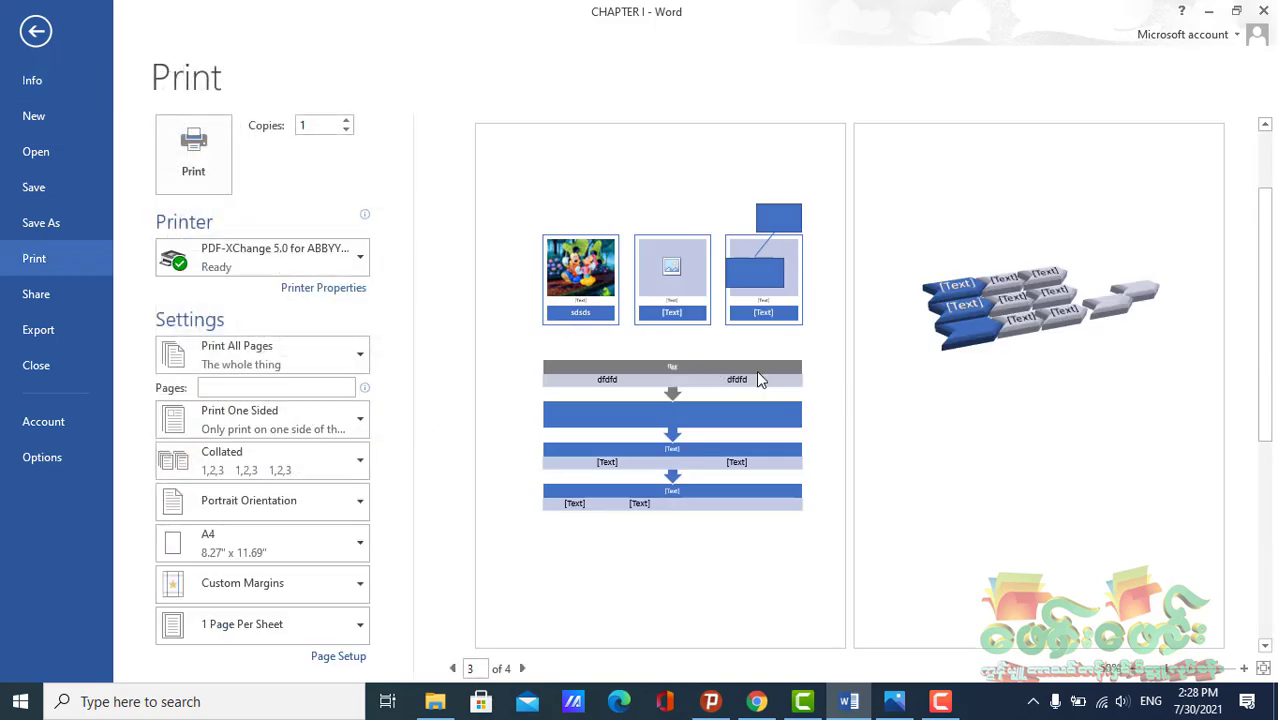
Return to the document and try deleting the first box's upper caption shape, then undo the deletion
click(37, 35)
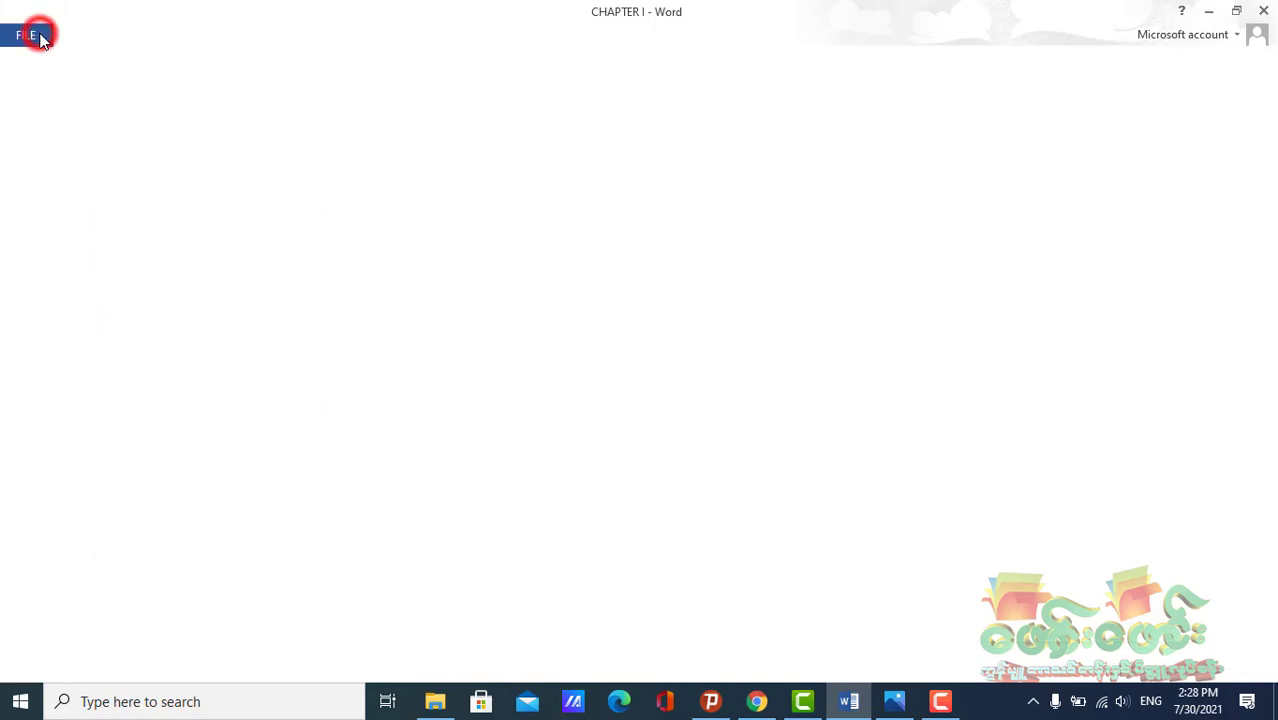
click(403, 369)
click(435, 372)
click(448, 372)
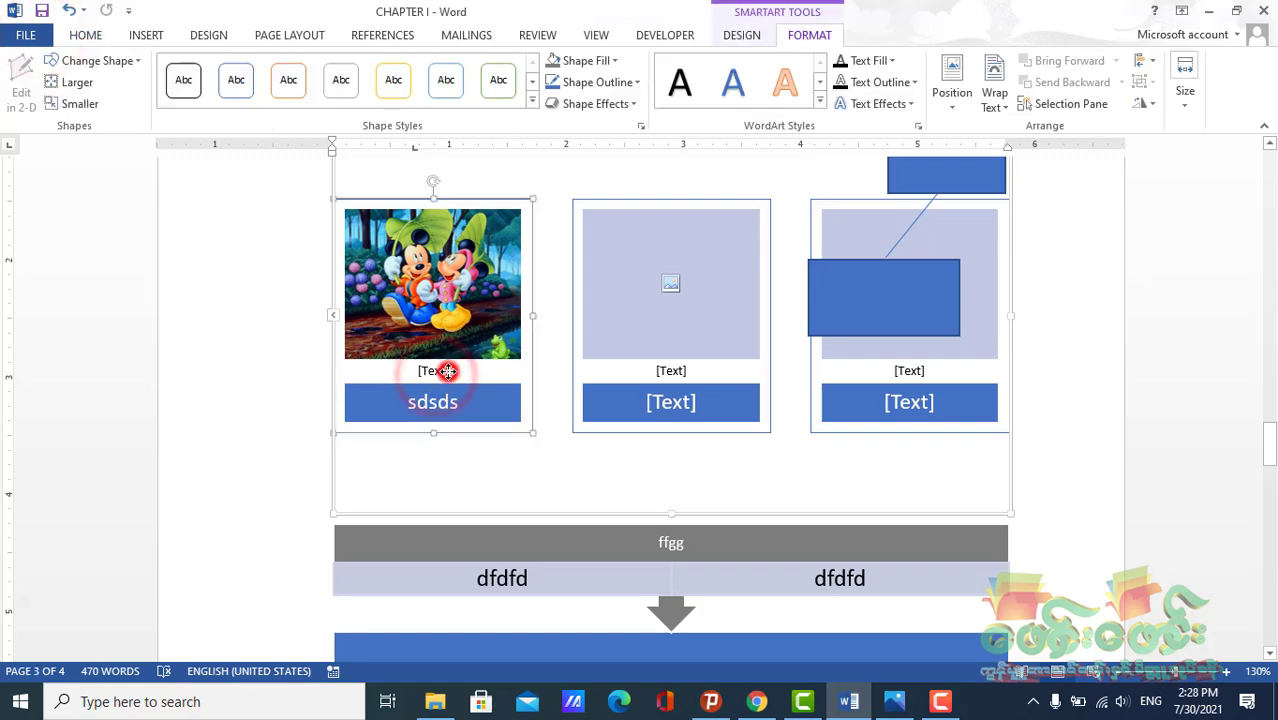
click(456, 373)
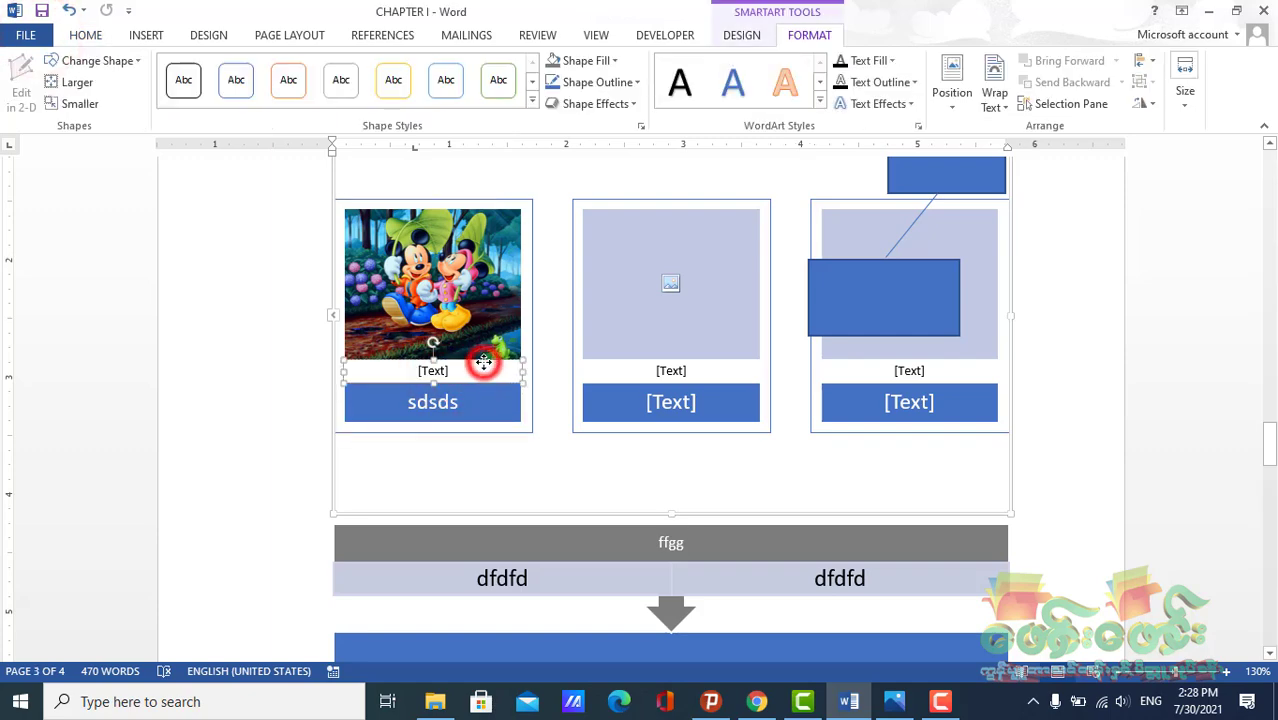
key(Delete)
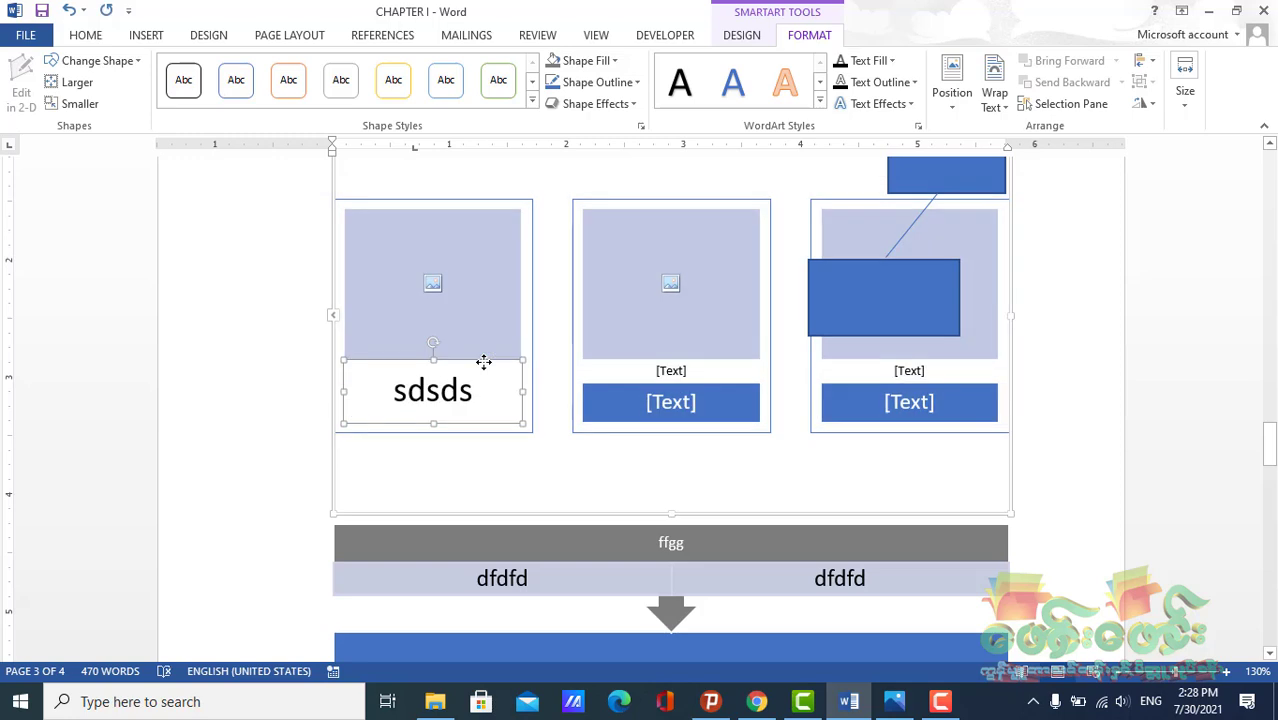
click(467, 472)
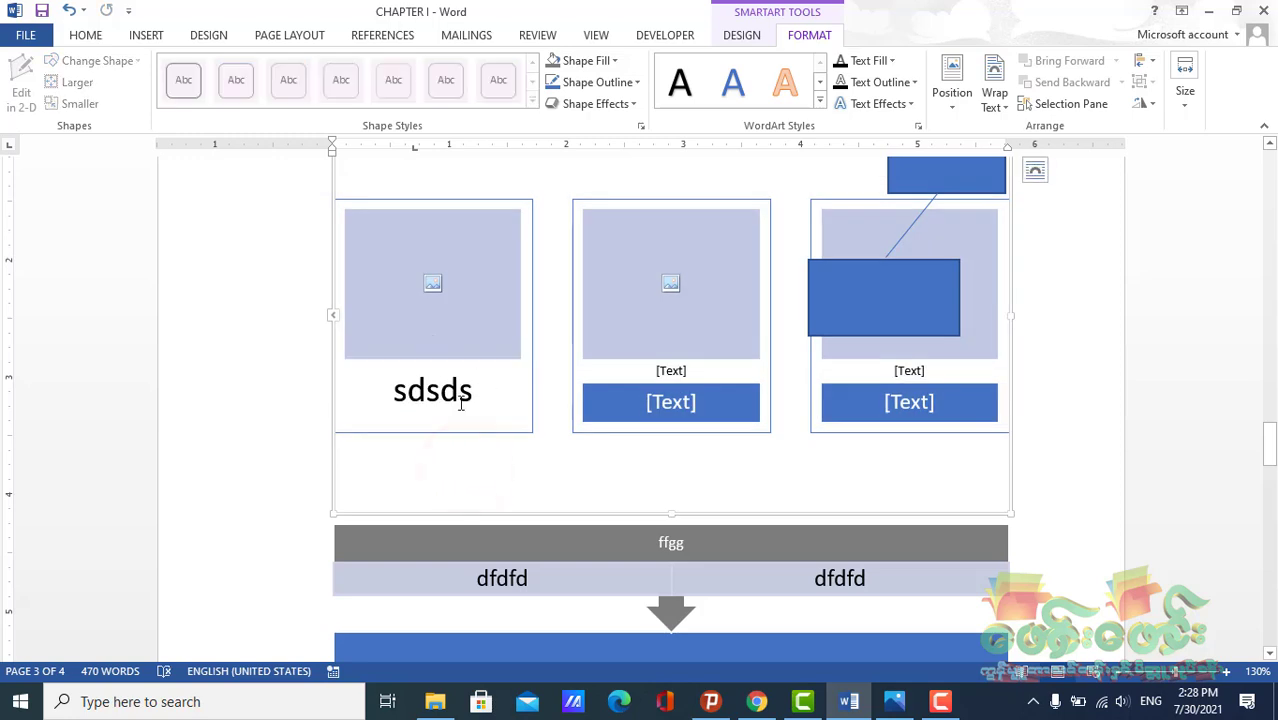
click(461, 403)
key(ctrl+z)
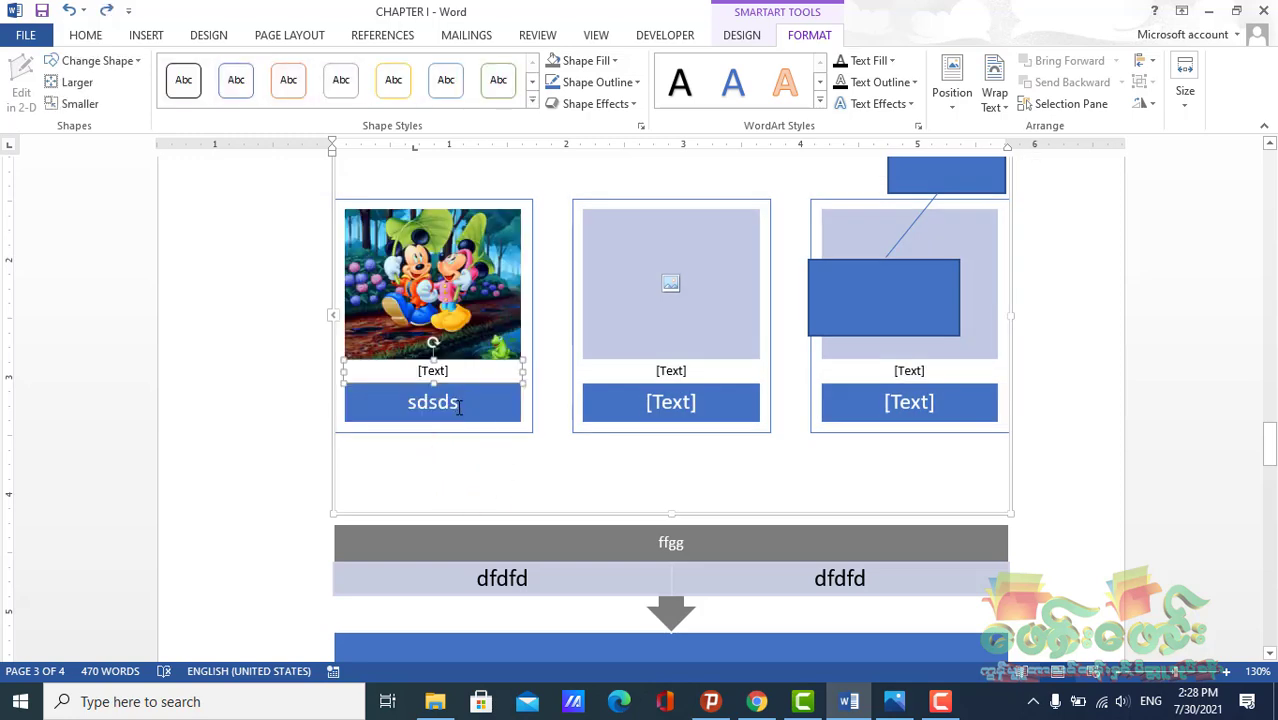
Place the text cursor in the second box's lower caption bar and begin inserting an element there
click(450, 372)
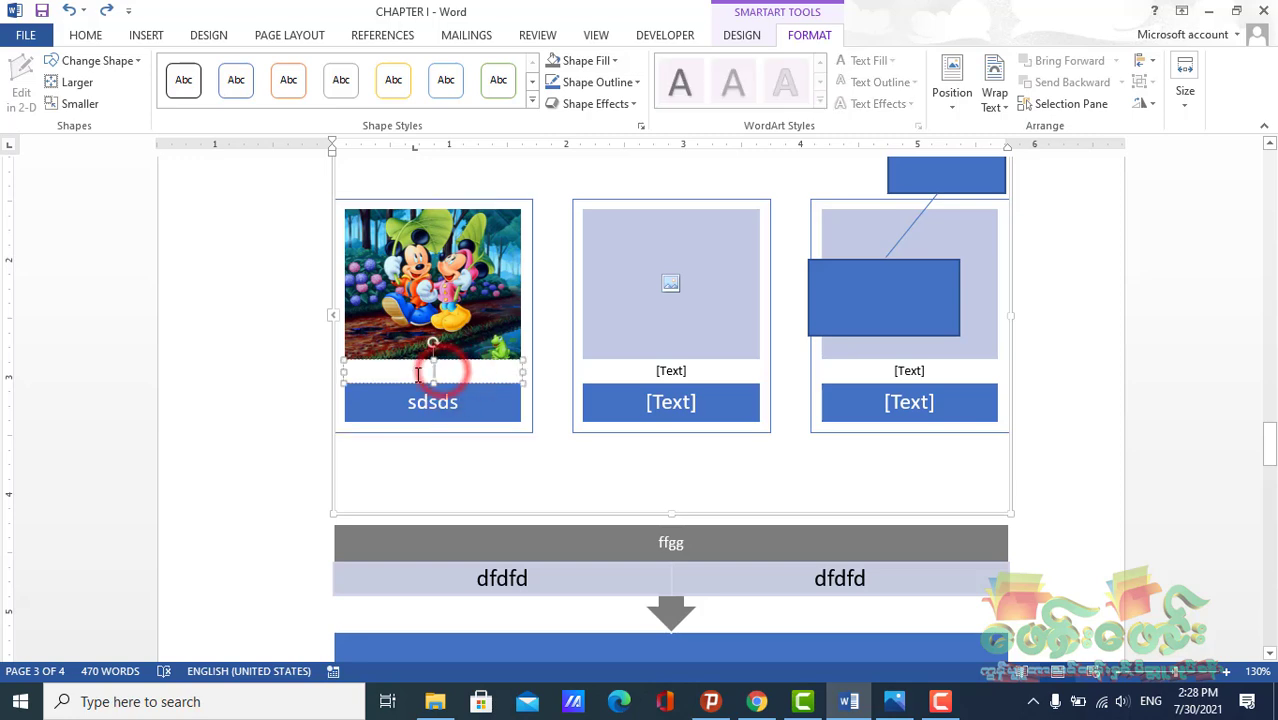
click(434, 370)
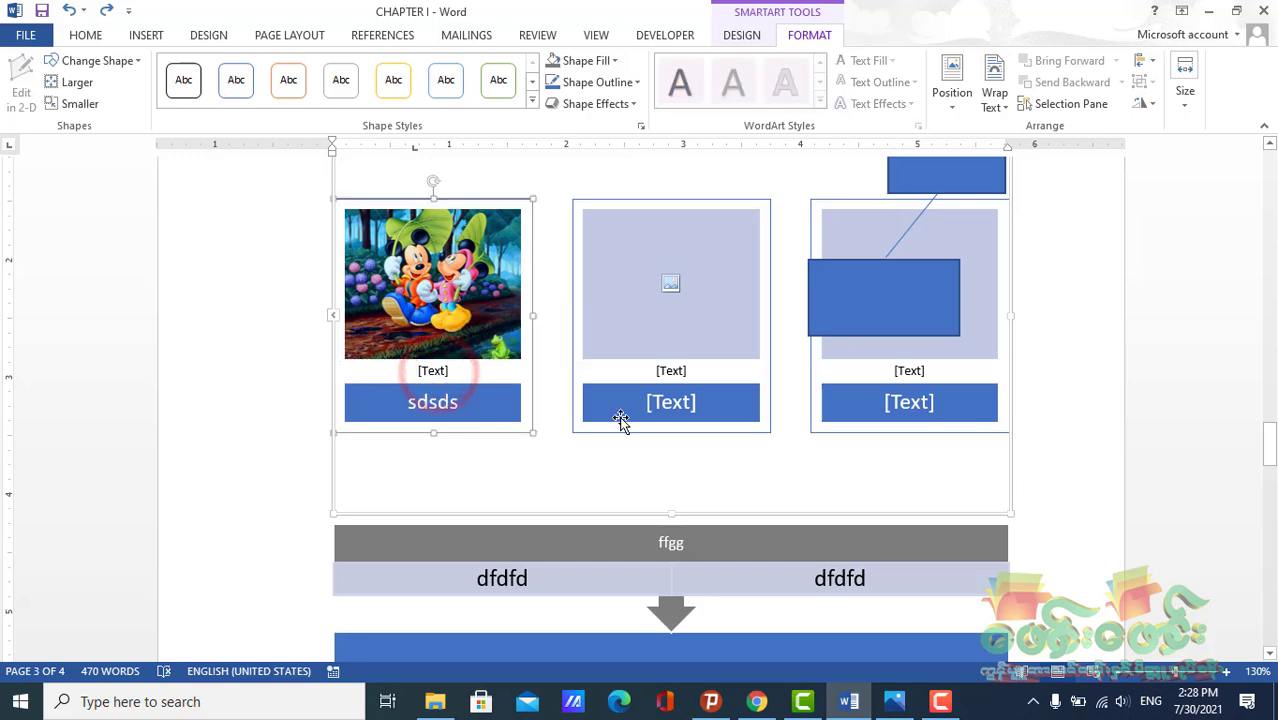
click(654, 405)
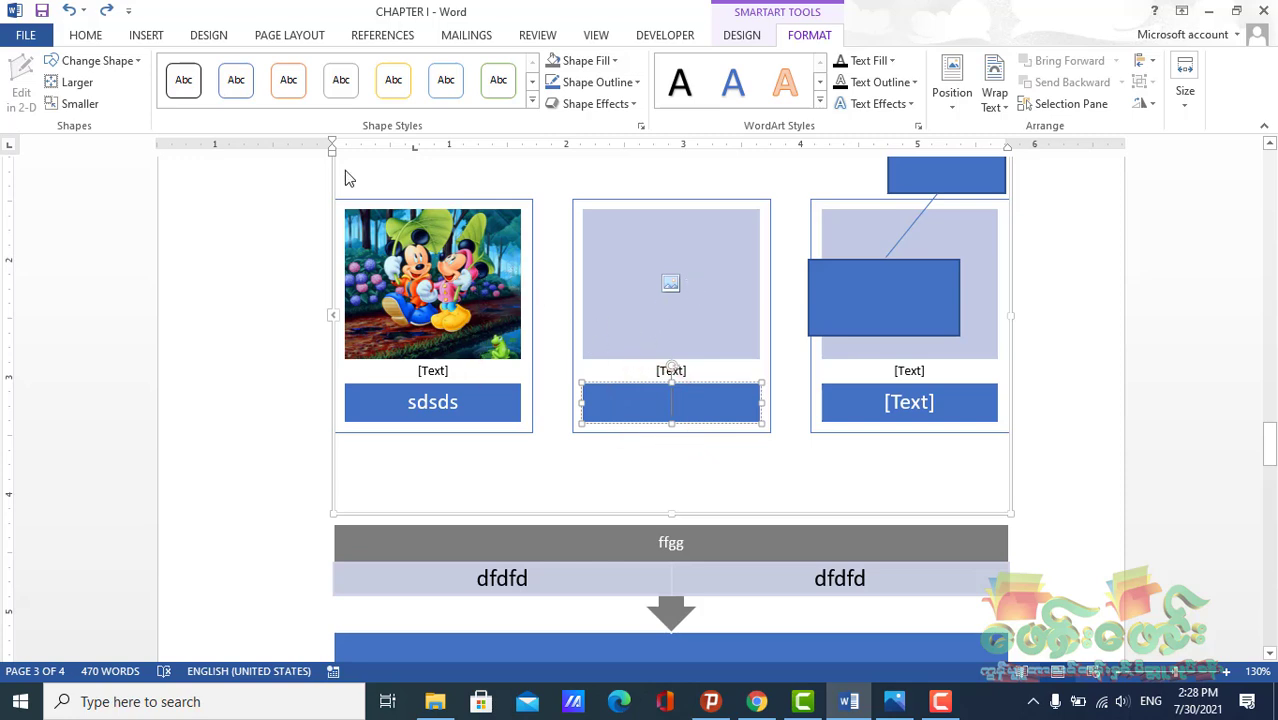
click(145, 35)
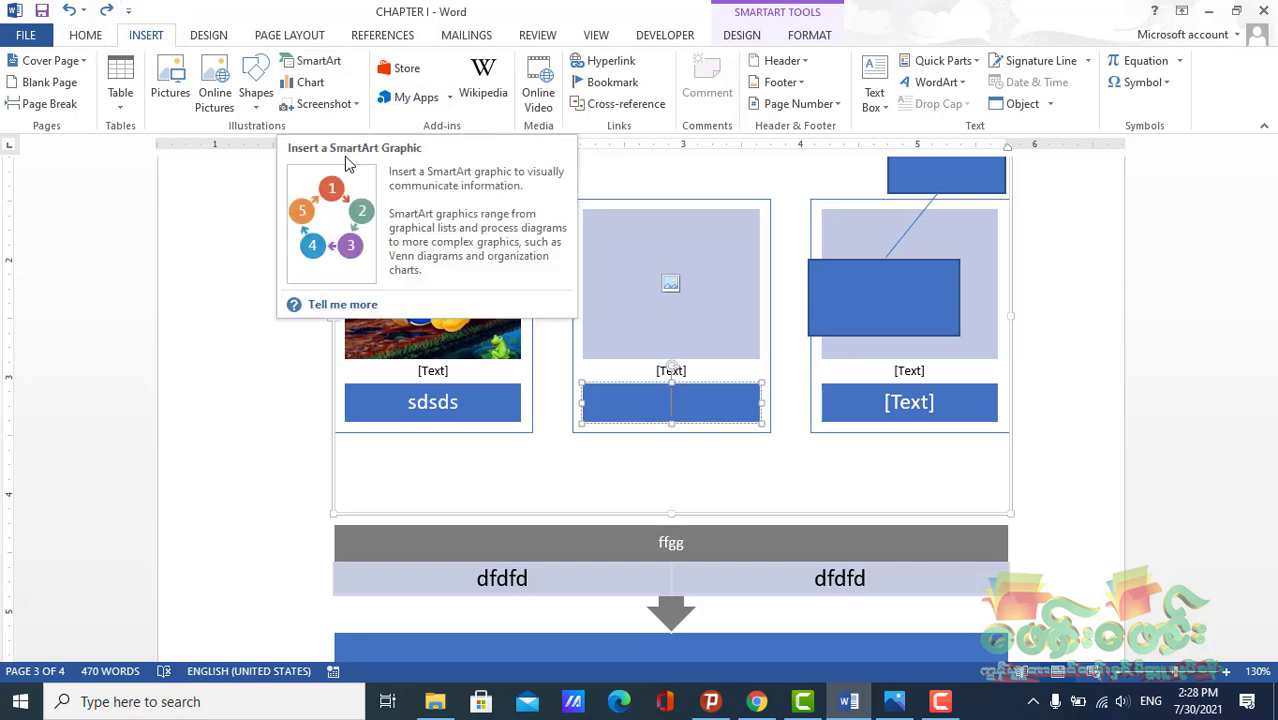